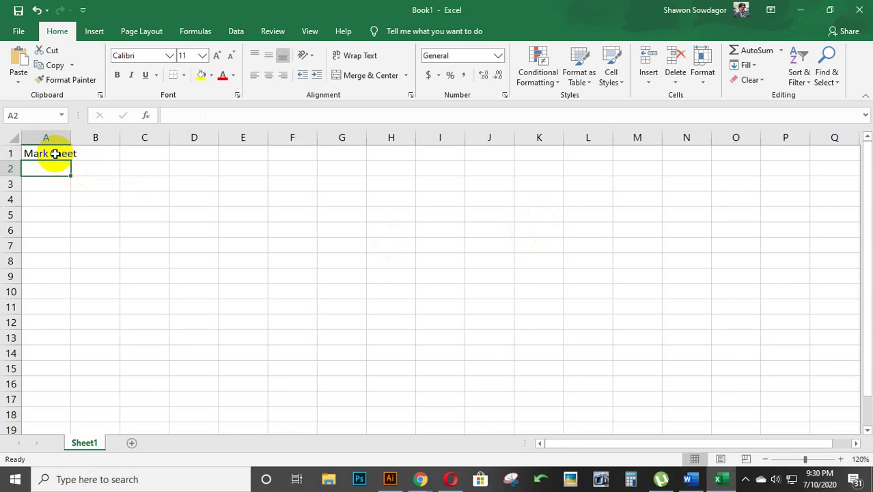
{"action": "key", "text": "Up"}
{"action": "key", "text": "Down"}
{"action": "key", "text": "Down"}
{"action": "key", "text": "Down"}
{"action": "key", "text": "Down"}
{"action": "key", "text": "Down"}
{"action": "key", "text": "Down"}
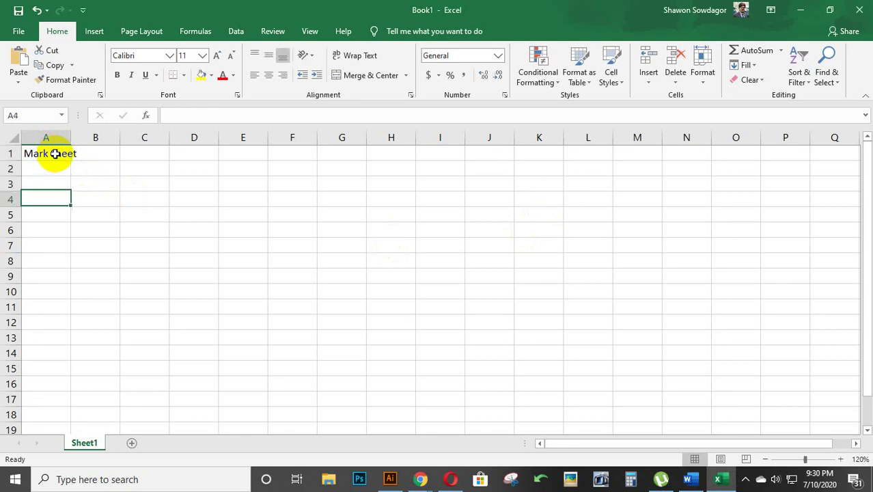
{"action": "key", "text": "Up"}
{"action": "key", "text": "Up"}
{"action": "key", "text": "Up"}
{"action": "key", "text": "Up"}
{"action": "key", "text": "Up"}
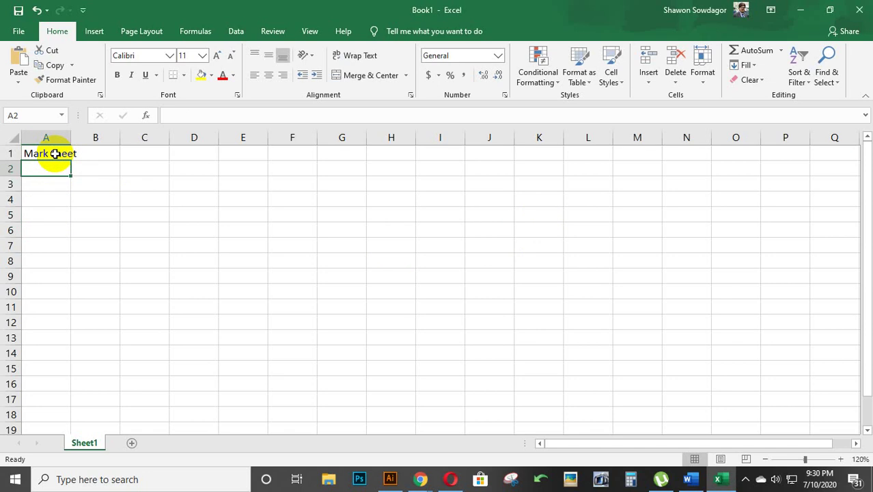
- Enter the column headers Roll, Name and Sub 1 in cells A2, B2 and C2
{"action": "type", "text": "Roll"}
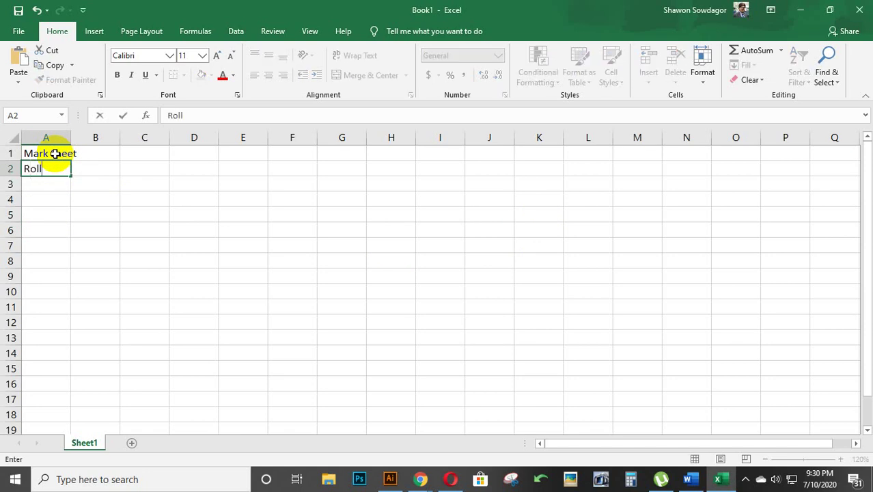
{"action": "key", "text": "Tab"}
{"action": "type", "text": "Name"}
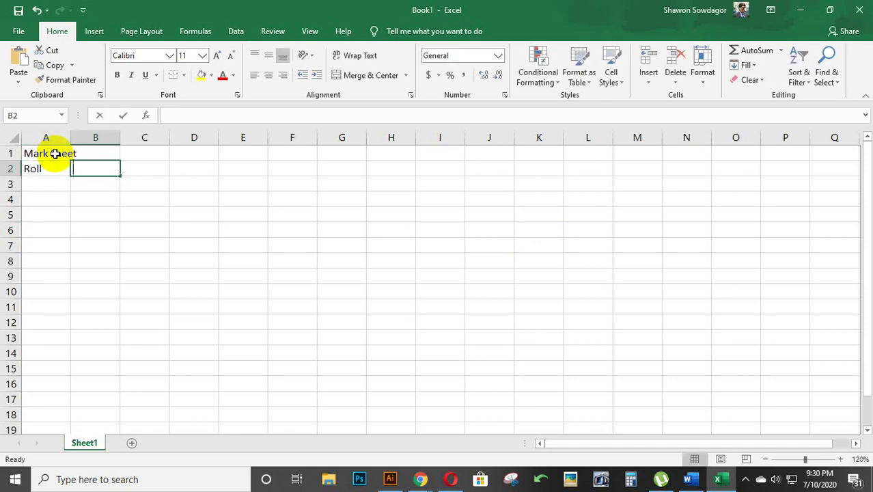
{"action": "key", "text": "Tab"}
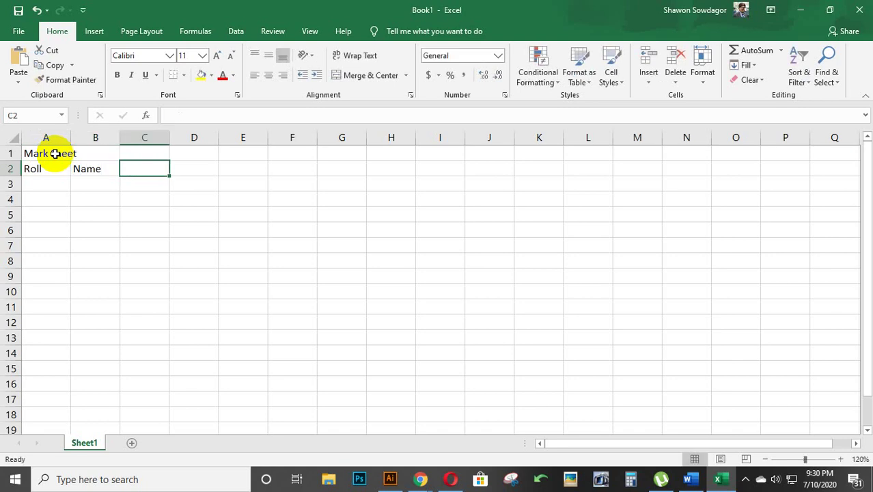
{"action": "type", "text": "S"}
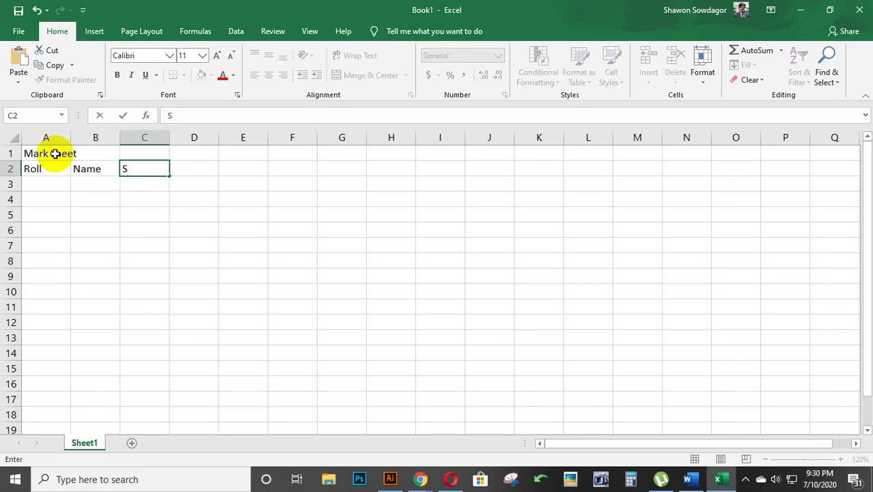
{"action": "type", "text": "ub 1"}
{"action": "key", "text": "Tab"}
- Copy the Sub 1 header from C2 into each of the cells D2 through H2
{"action": "key", "text": "Left"}
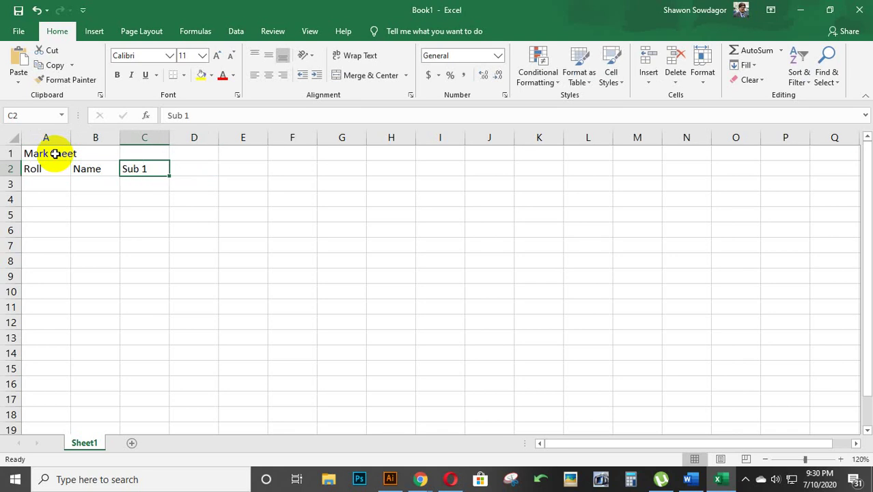
{"action": "key", "text": "ctrl+c"}
{"action": "key", "text": "Right"}
{"action": "key", "text": "ctrl+v"}
{"action": "key", "text": "Right"}
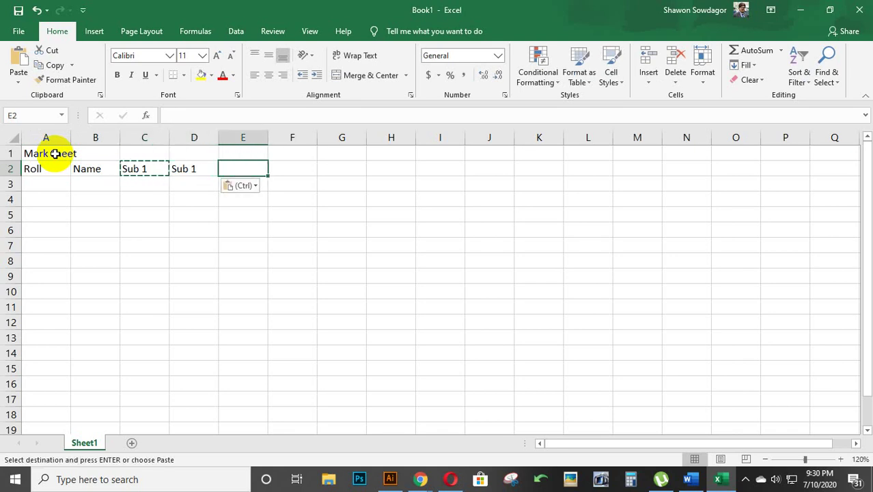
{"action": "key", "text": "ctrl+v"}
{"action": "key", "text": "Right"}
{"action": "key", "text": "ctrl+v"}
{"action": "key", "text": "Right"}
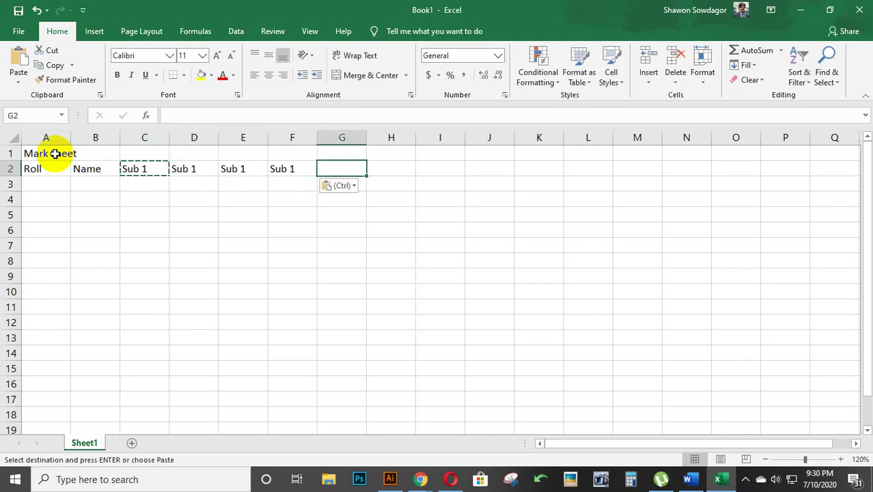
{"action": "key", "text": "ctrl+v"}
{"action": "key", "text": "Right"}
{"action": "key", "text": "ctrl+v"}
{"action": "key", "text": "Left"}
{"action": "key", "text": "Left"}
{"action": "key", "text": "Left"}
{"action": "key", "text": "Left"}
{"action": "key", "text": "Left"}
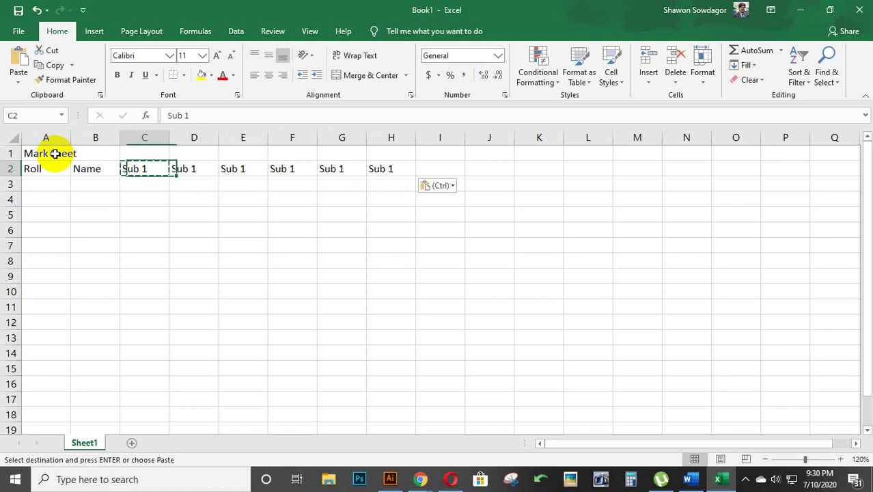
{"action": "key", "text": "Right"}
{"action": "key", "text": "Left"}
{"action": "key", "text": "Right"}
{"action": "key", "text": "Right"}
{"action": "key", "text": "Right"}
{"action": "key", "text": "Right"}
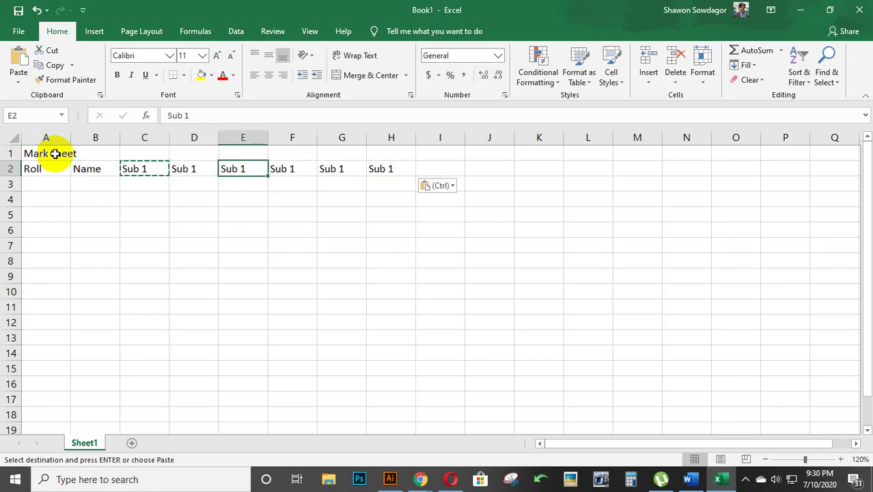
{"action": "key", "text": "Right"}
{"action": "key", "text": "Left"}
{"action": "key", "text": "Left"}
{"action": "key", "text": "Left"}
{"action": "key", "text": "Left"}
{"action": "key", "text": "Left"}
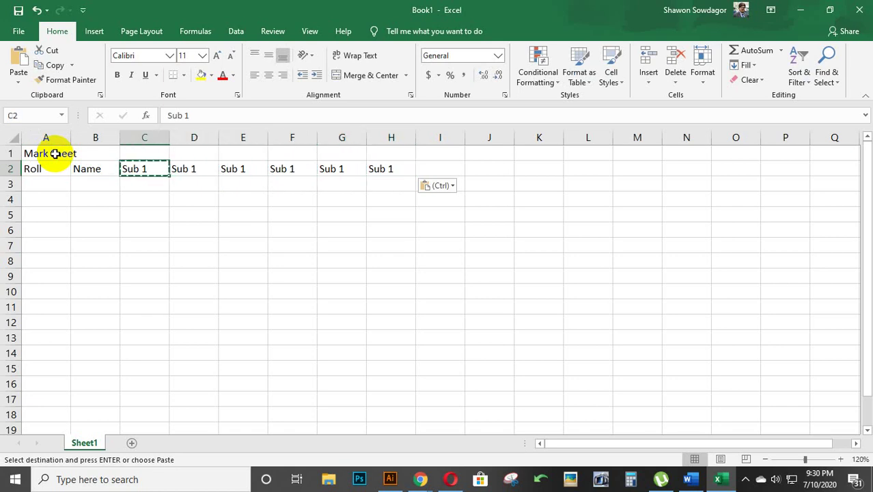
{"action": "key", "text": "Right"}
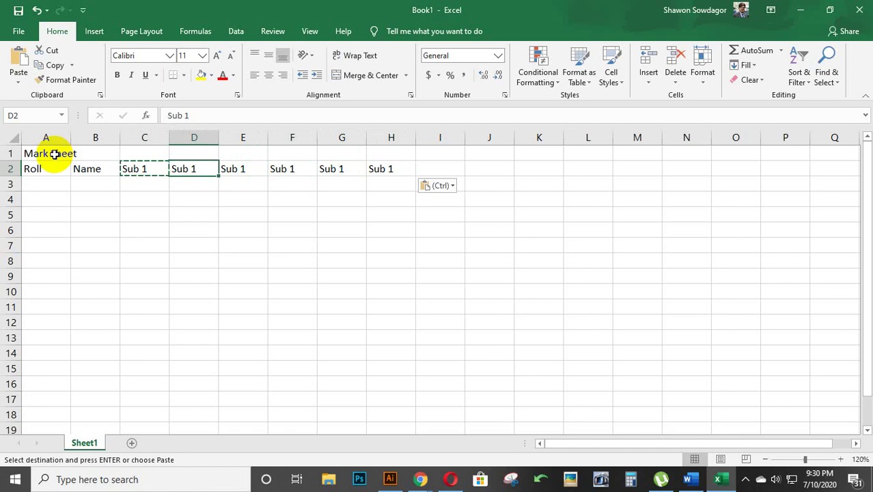
- Change the header in D2 to Sub 2 and the header in E2 to Sub 3
{"action": "double_click", "coordinate": [199, 168]}
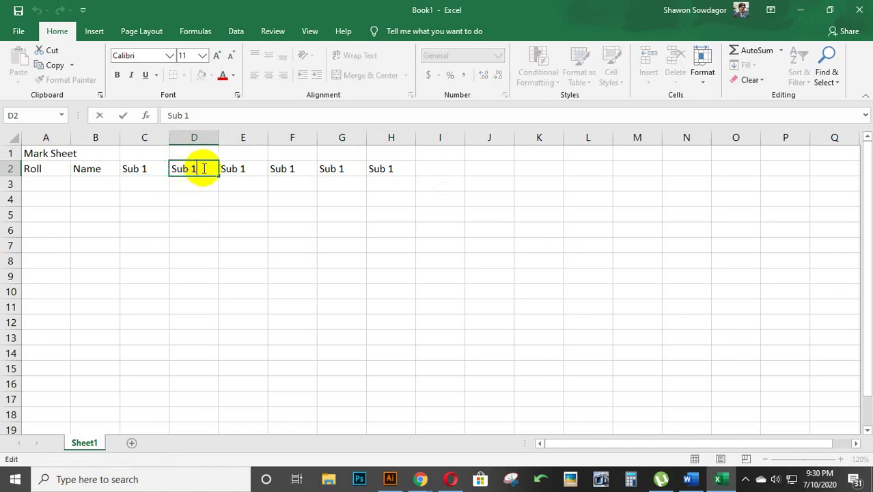
{"action": "key", "text": "BackSpace"}
{"action": "type", "text": "2"}
{"action": "key", "text": "Tab"}
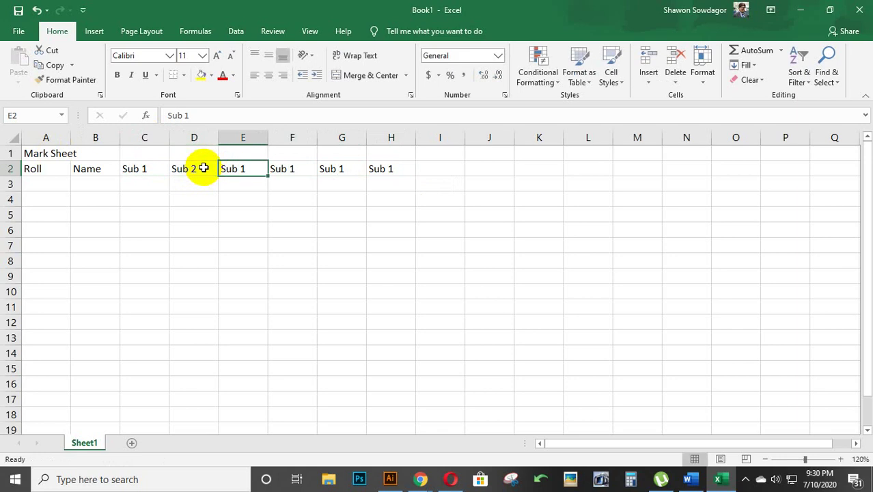
{"action": "double_click", "coordinate": [252, 168]}
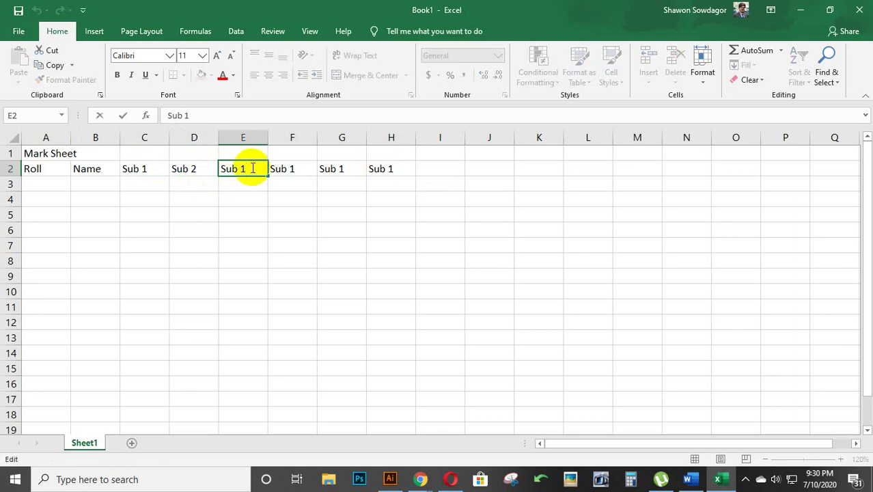
{"action": "key", "text": "BackSpace"}
{"action": "type", "text": "3"}
{"action": "key", "text": "Tab"}
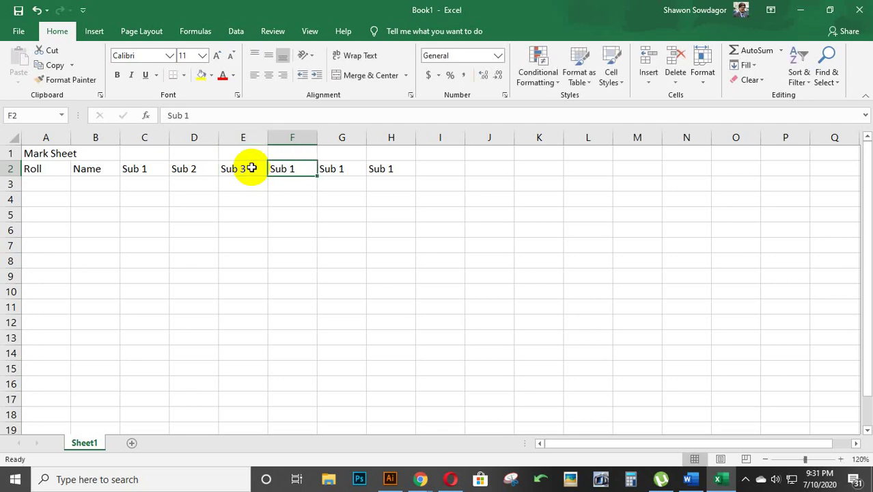
- Change the header in F2 to Sub 4 and the header in G2 to Sub 5
{"action": "double_click", "coordinate": [295, 168]}
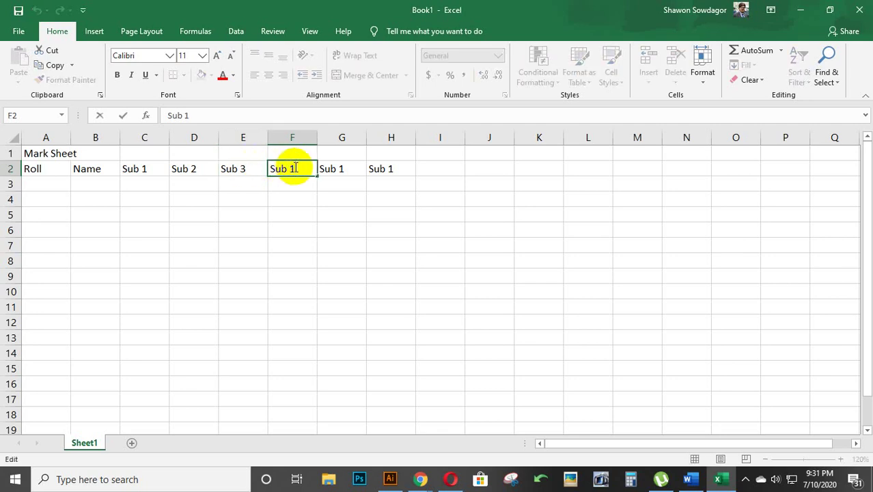
{"action": "key", "text": "BackSpace"}
{"action": "type", "text": "4"}
{"action": "key", "text": "Tab"}
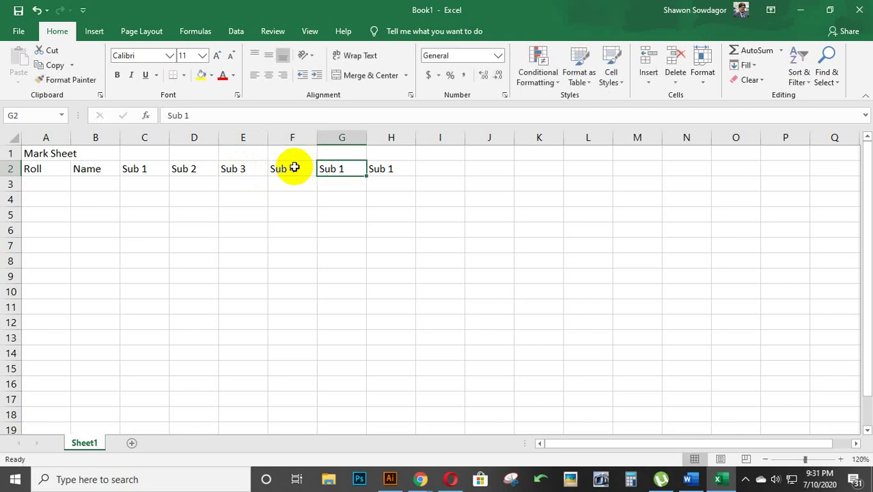
{"action": "key", "text": "Tab"}
{"action": "key", "text": "shift+Tab"}
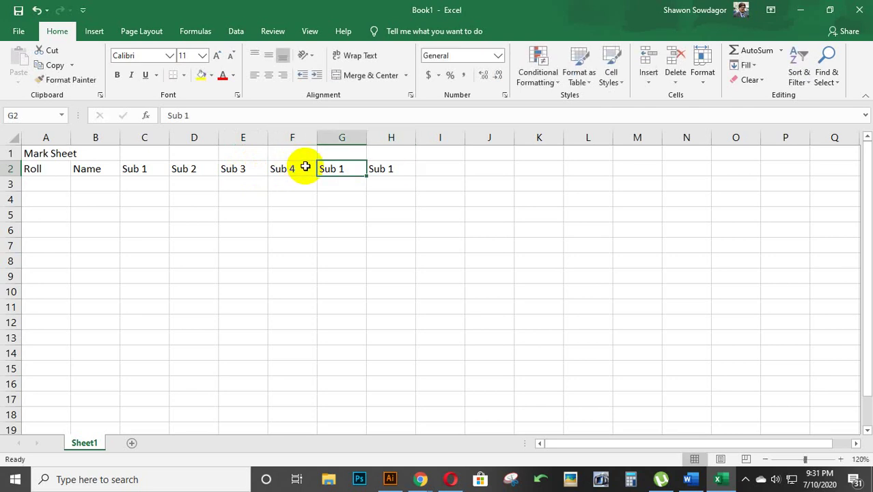
{"action": "double_click", "coordinate": [355, 167]}
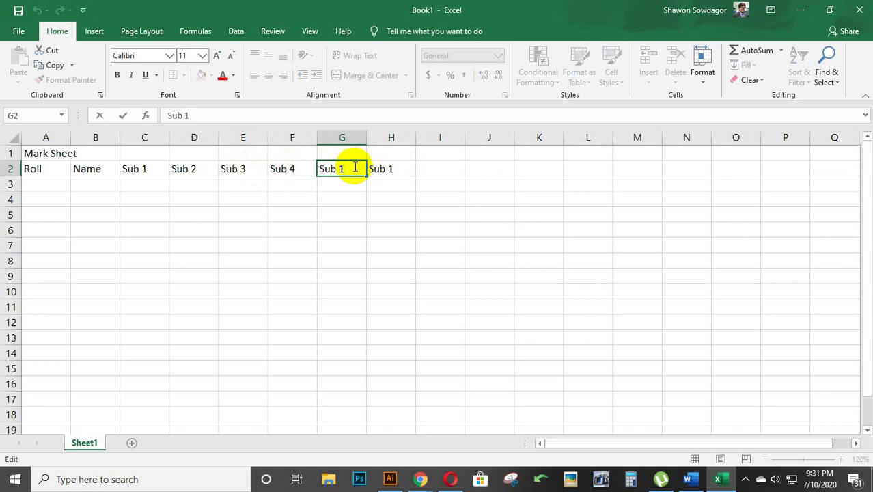
{"action": "key", "text": "BackSpace"}
{"action": "type", "text": "5"}
{"action": "key", "text": "Tab"}
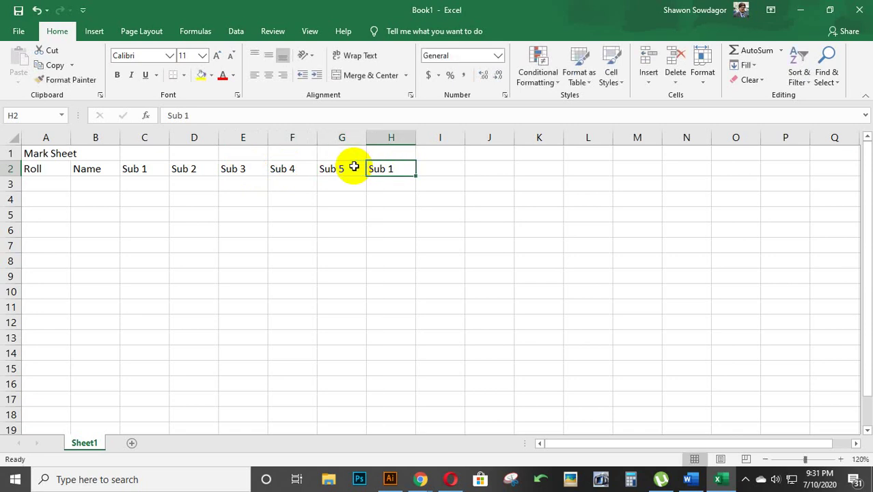
- Change the copied subject header in cell H2 to Sub 6
{"action": "double_click", "coordinate": [400, 168]}
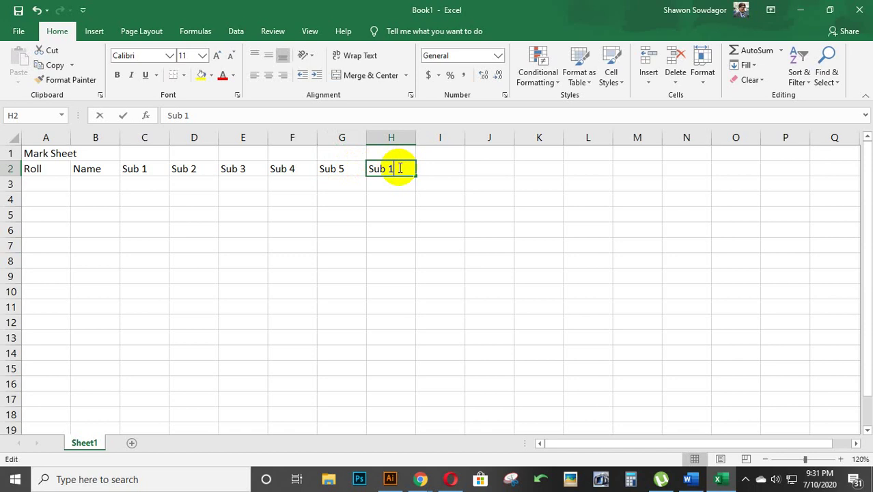
{"action": "key", "text": "BackSpace"}
{"action": "type", "text": "6"}
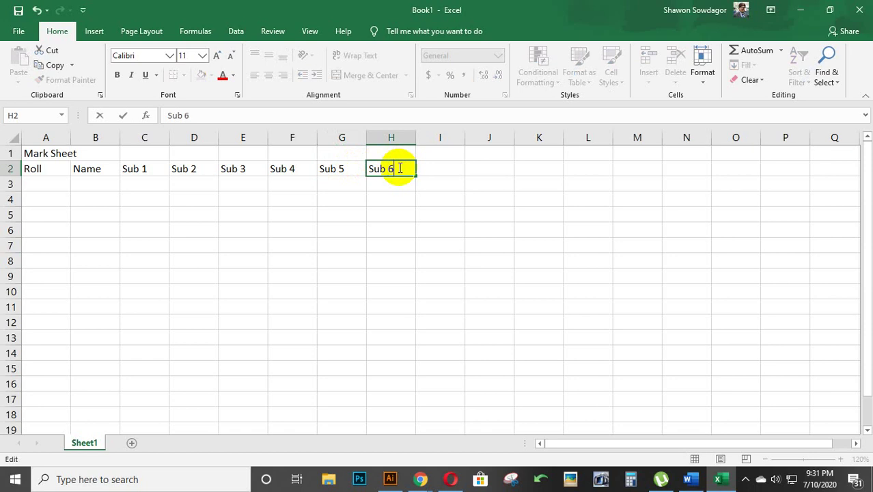
{"action": "key", "text": "Tab"}
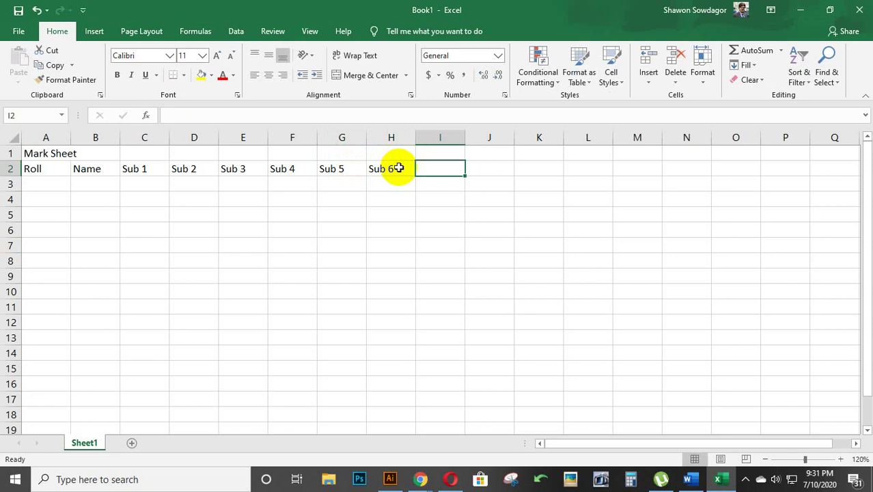
- Add the headers Total in I2 and Average in J2 after the subject columns
{"action": "type", "text": "T"}
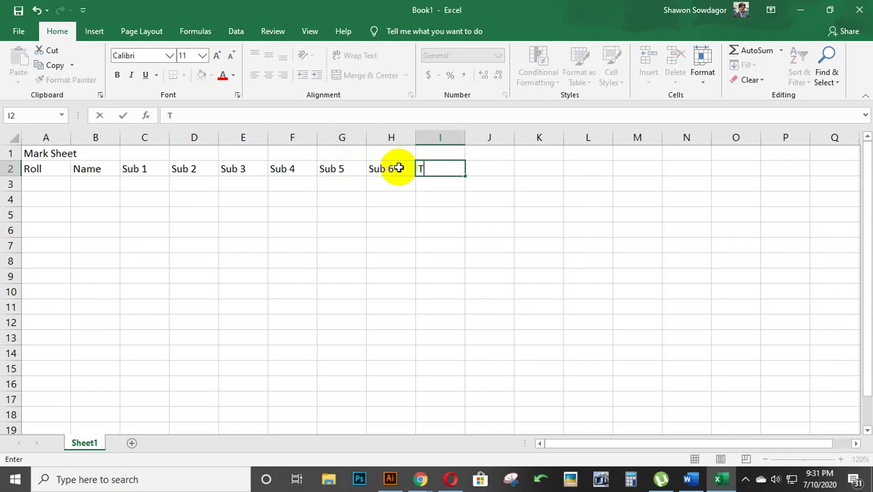
{"action": "type", "text": "otal"}
{"action": "key", "text": "Tab"}
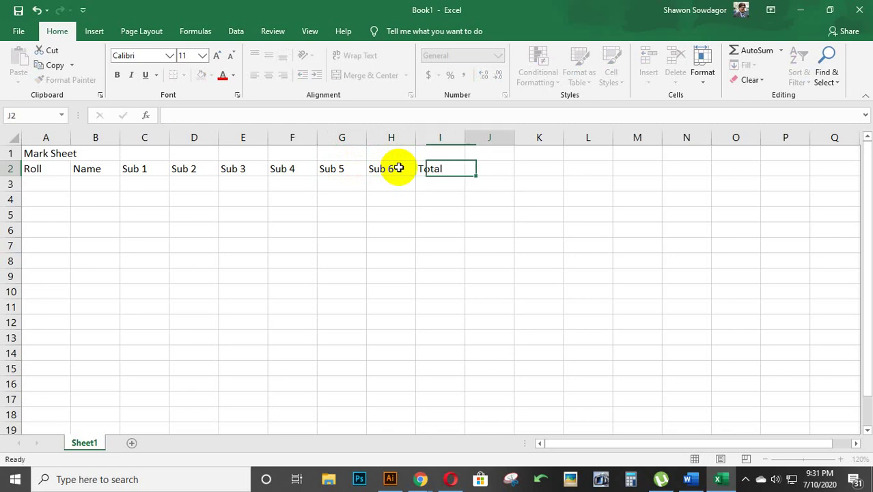
{"action": "type", "text": "A"}
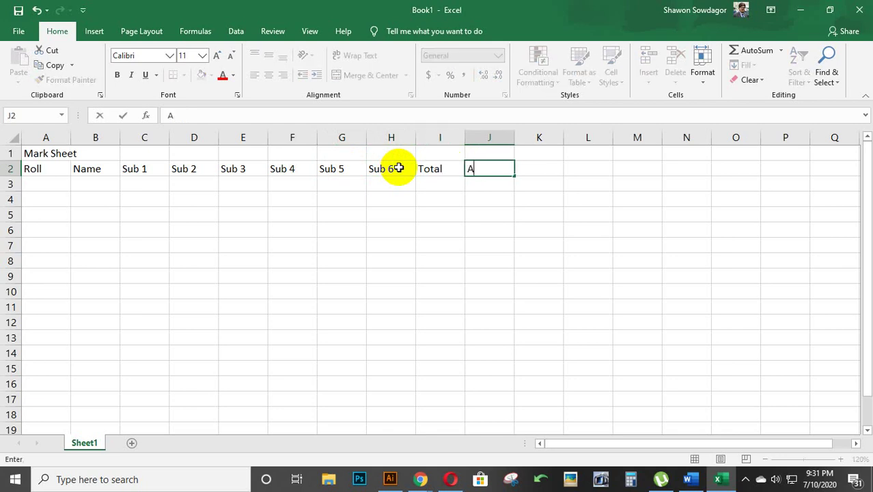
{"action": "type", "text": "verage"}
- Switch to Chrome to check the Google Meet call and its chat, and return to the Excel workbook
{"action": "left_click", "coordinate": [451, 479]}
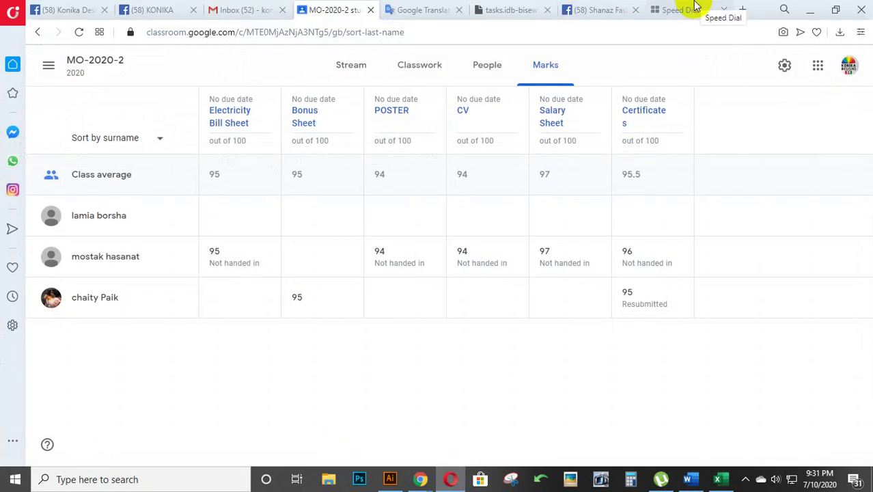
{"action": "left_click", "coordinate": [810, 11]}
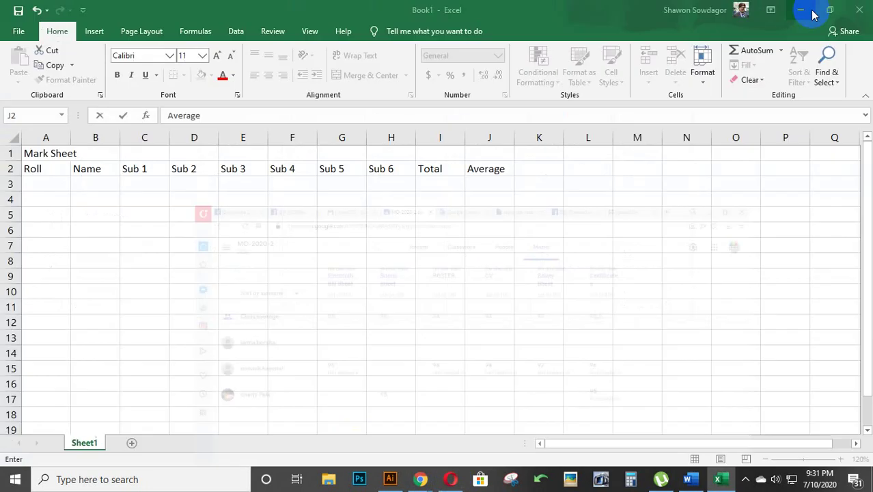
{"action": "mouse_move", "coordinate": [420, 478]}
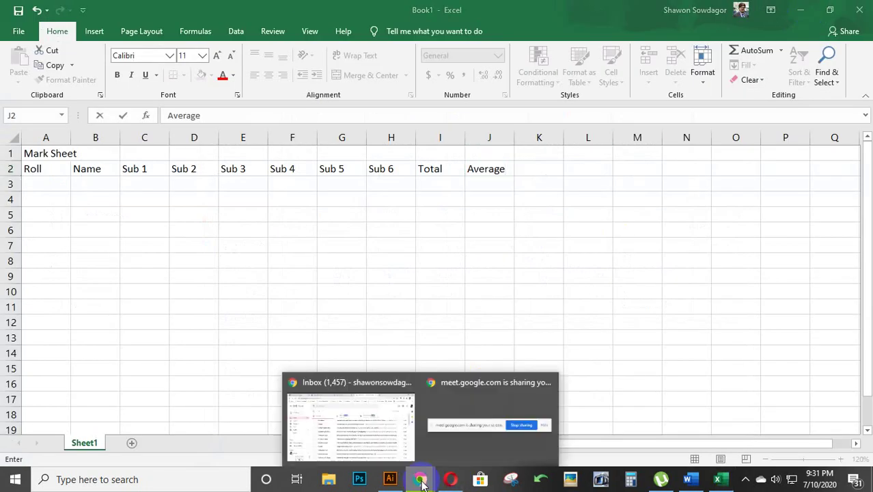
{"action": "left_click", "coordinate": [363, 422]}
{"action": "left_click", "coordinate": [400, 9]}
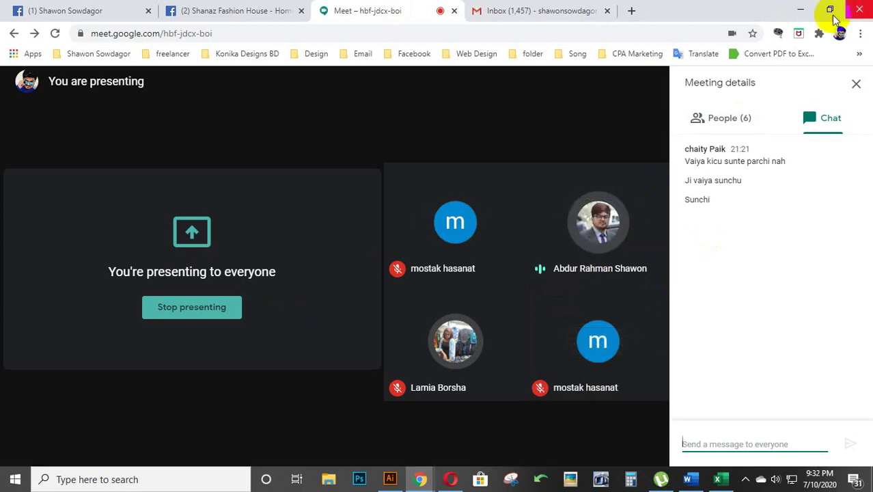
{"action": "left_click", "coordinate": [802, 14]}
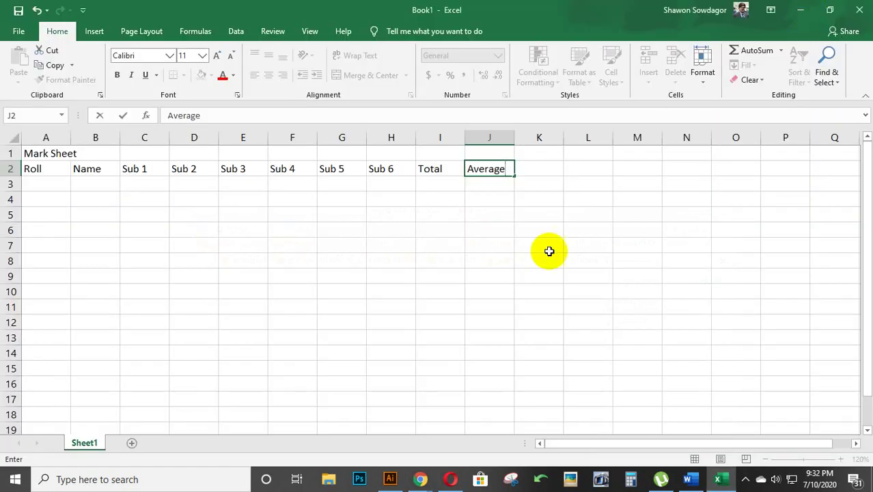
- Add the header Position in cell K2, after the Average column
{"action": "left_click", "coordinate": [532, 169]}
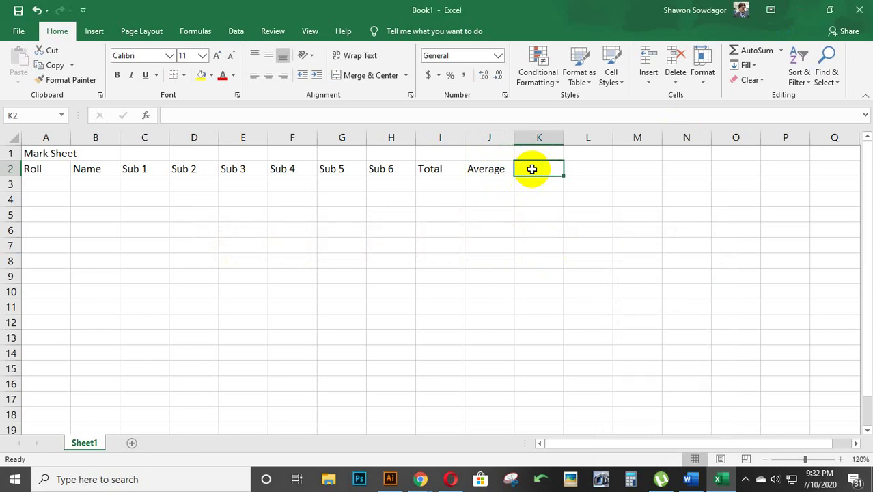
{"action": "type", "text": "P"}
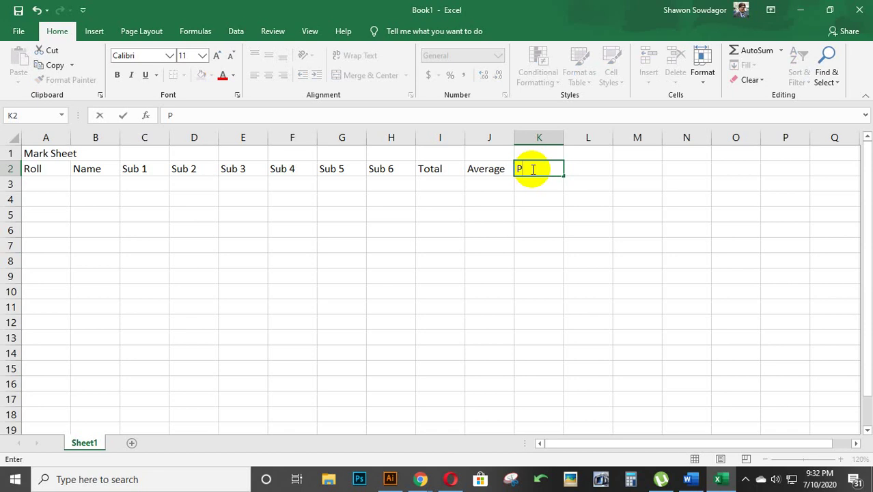
{"action": "type", "text": "osition"}
{"action": "key", "text": "Tab"}
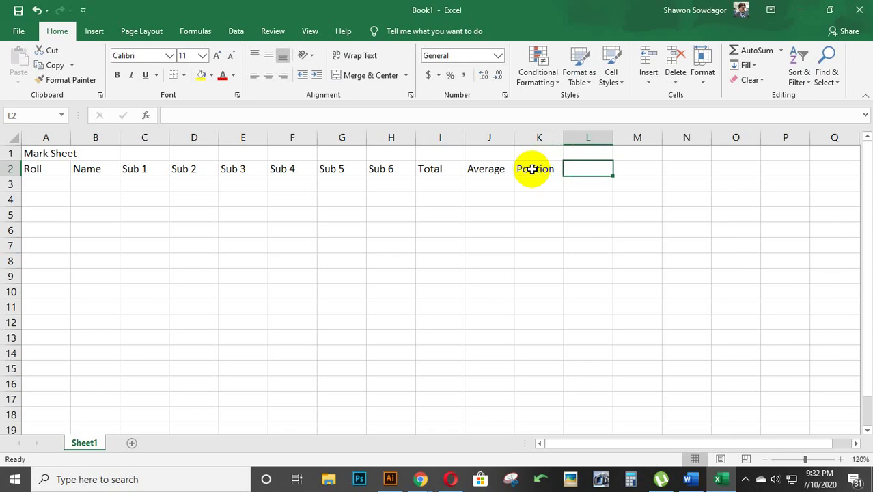
- Add the headers GPA Point in L2 and GPA in M2
{"action": "type", "text": "GPA"}
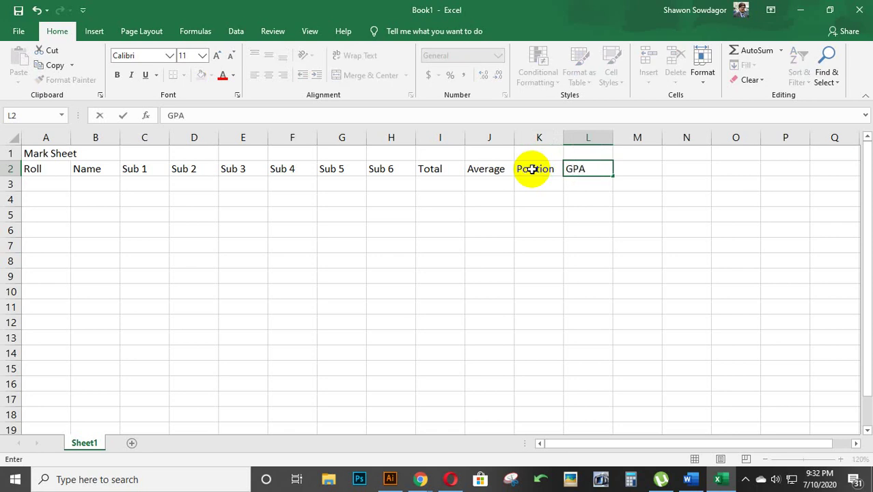
{"action": "type", "text": " Point"}
{"action": "key", "text": "Tab"}
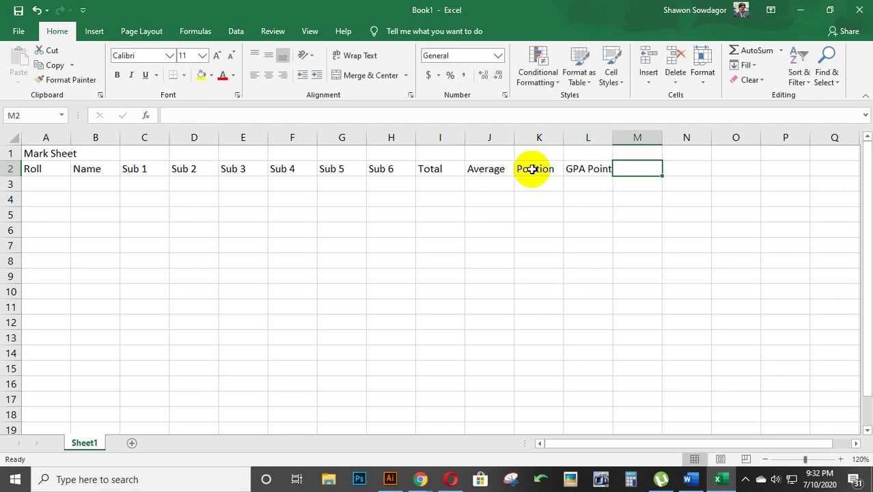
{"action": "type", "text": "GPA"}
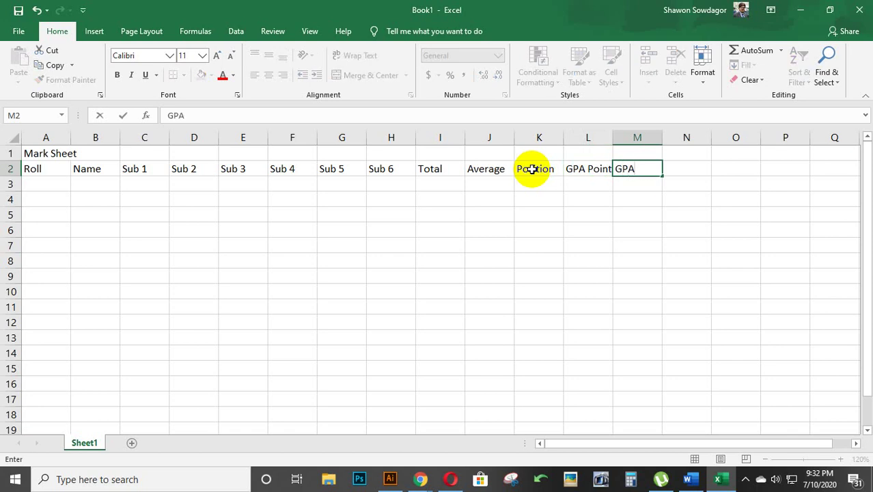
{"action": "key", "text": "Tab"}
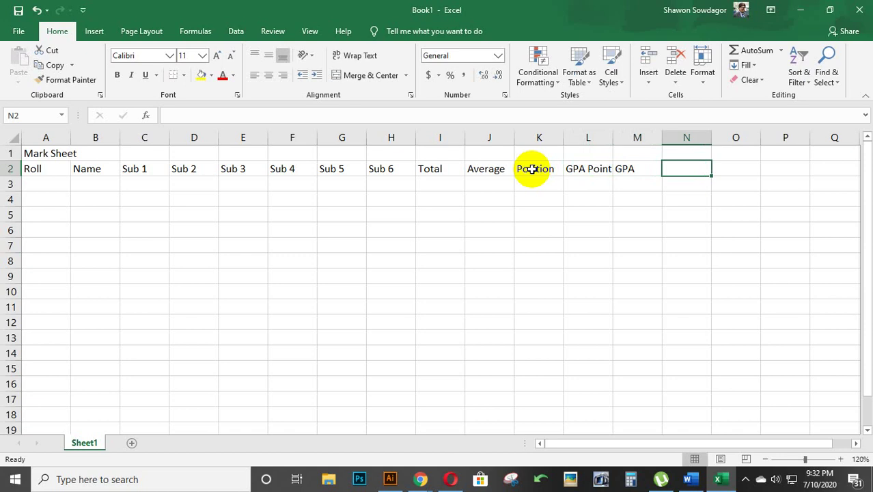
- Enter the heading GPA Mark in cell O2, leaving column N empty beside the mark sheet
{"action": "key", "text": "Right"}
{"action": "key", "text": "Right"}
{"action": "key", "text": "Right"}
{"action": "key", "text": "Left"}
{"action": "key", "text": "Left"}
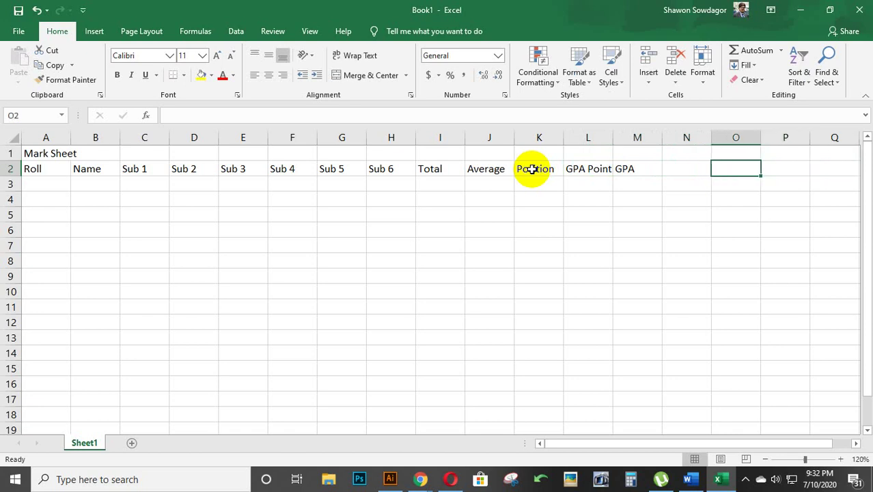
{"action": "key", "text": "Right"}
{"action": "key", "text": "Left"}
{"action": "key", "text": "Right"}
{"action": "key", "text": "Left"}
{"action": "type", "text": "g"}
{"action": "key", "text": "BackSpace"}
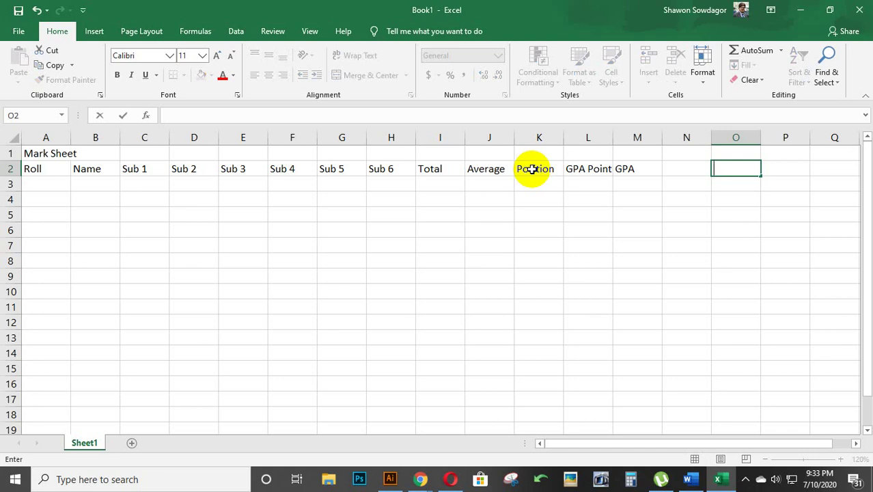
{"action": "type", "text": "GPA Mark"}
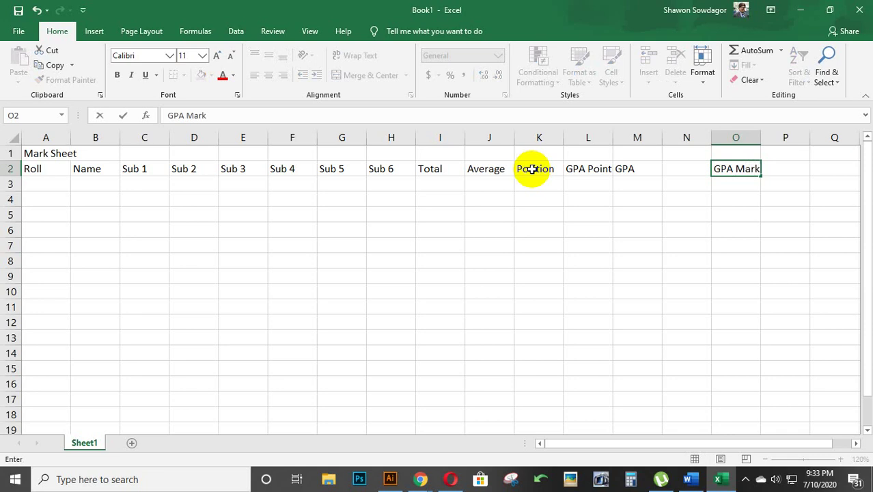
{"action": "key", "text": "Left"}
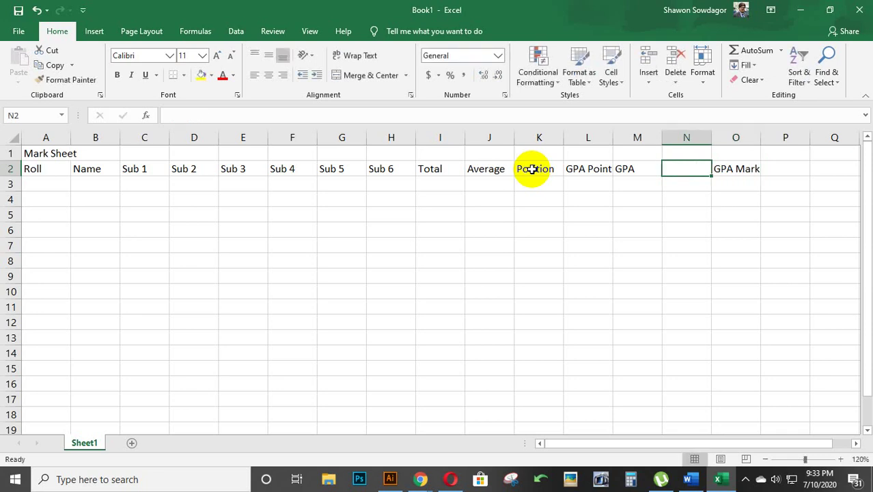
- Fill the first grading row under GPA Mark with 100-80 in O3, A+ in P3 and 5 in Q3
{"action": "key", "text": "Down"}
{"action": "key", "text": "Right"}
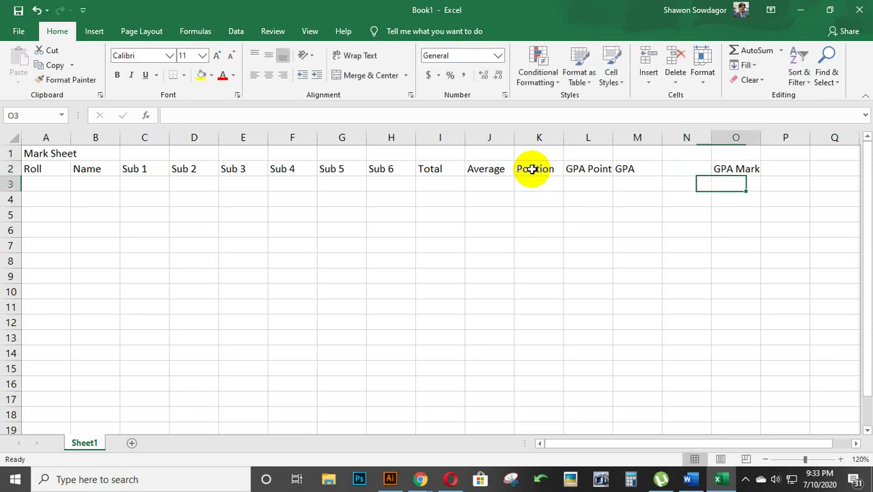
{"action": "key", "text": "Right"}
{"action": "key", "text": "Right"}
{"action": "key", "text": "Left"}
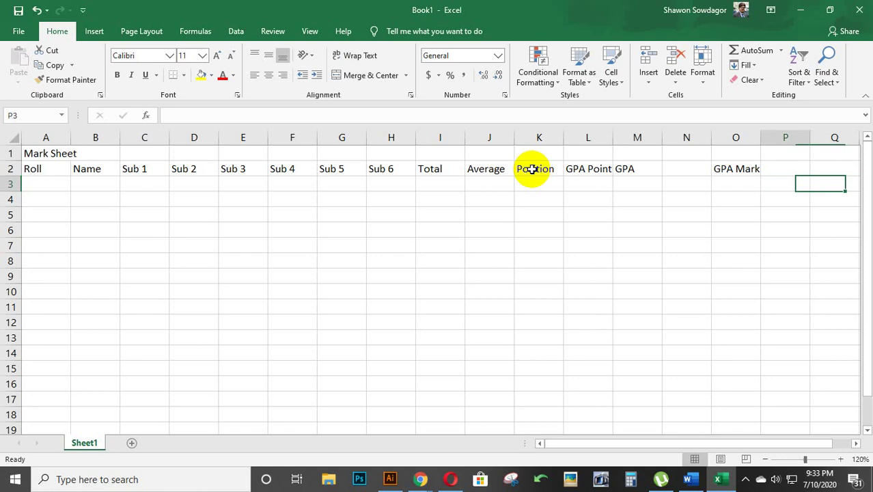
{"action": "key", "text": "Left"}
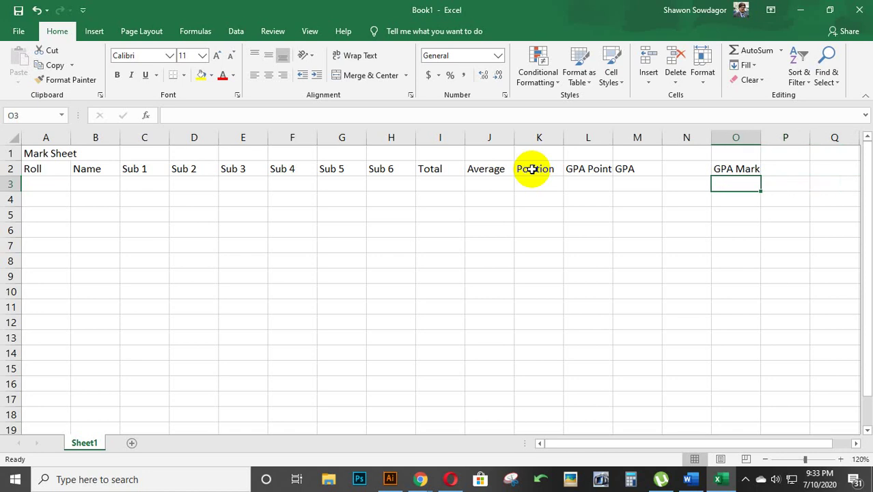
{"action": "type", "text": "100"}
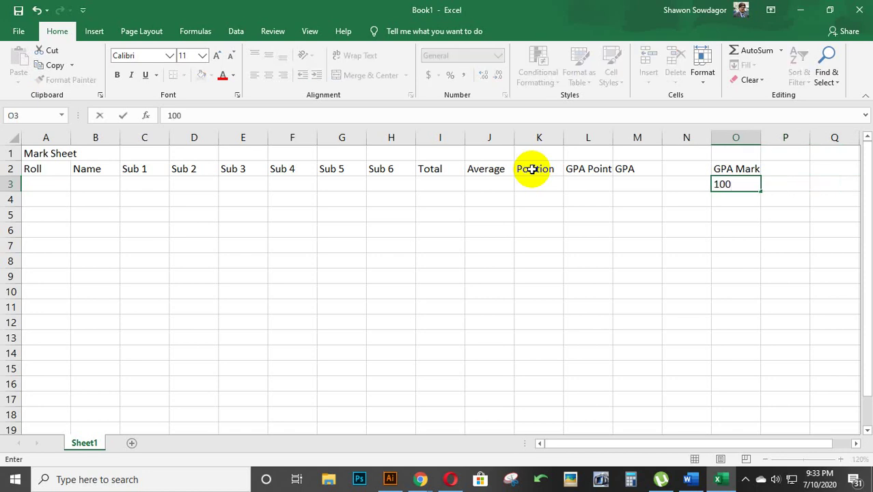
{"action": "type", "text": "-80"}
{"action": "key", "text": "Tab"}
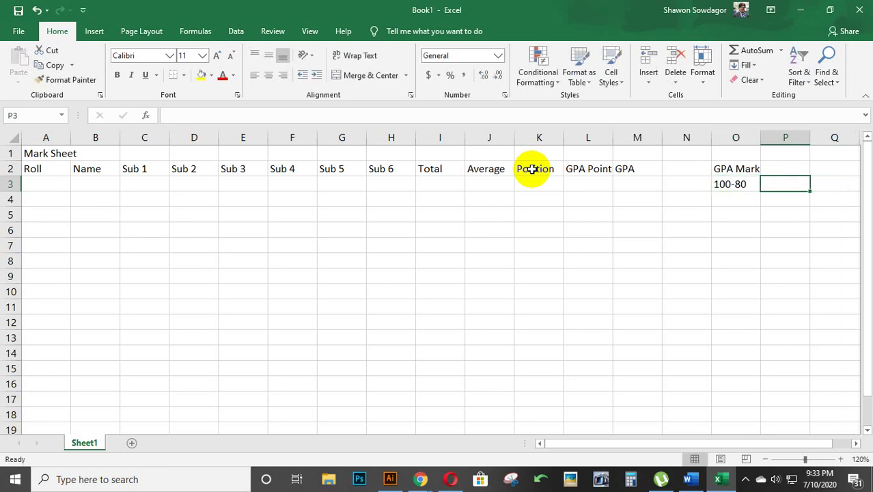
{"action": "type", "text": "A+"}
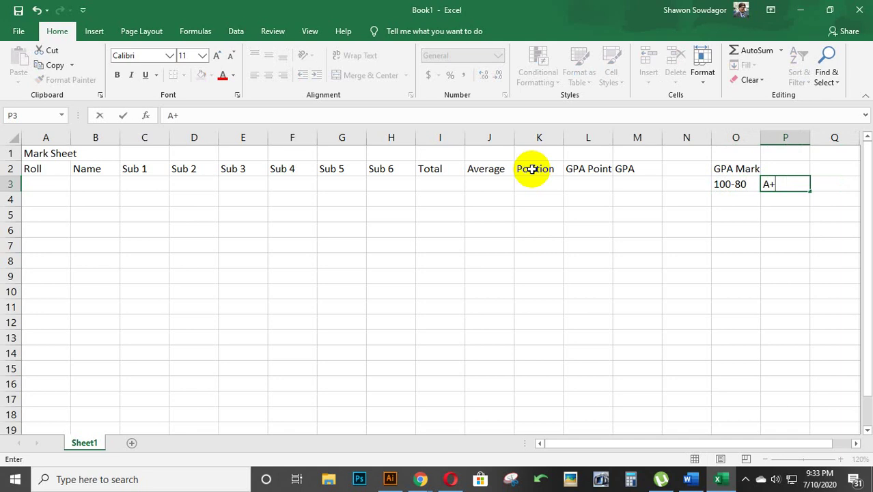
{"action": "key", "text": "Tab"}
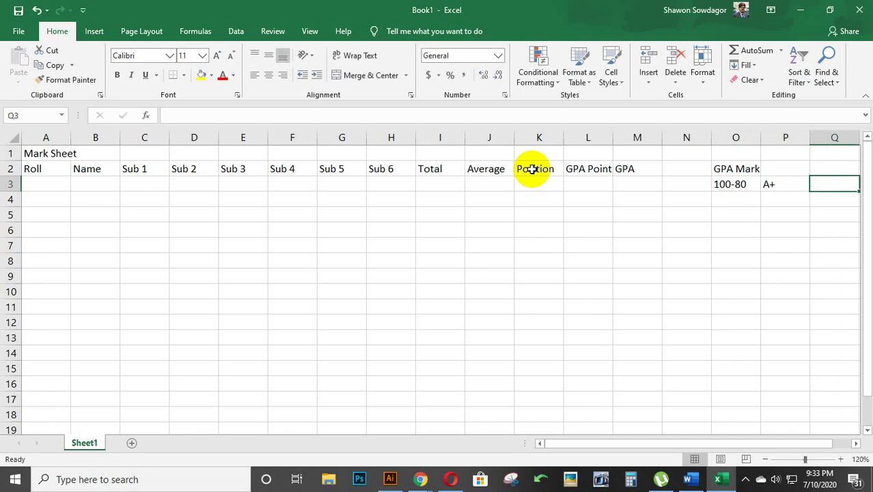
{"action": "type", "text": "5"}
{"action": "key", "text": "Left"}
- Fill the second grading row with 79-70 in O4, A in P4 and 4 in Q4
{"action": "key", "text": "Left"}
{"action": "key", "text": "Down"}
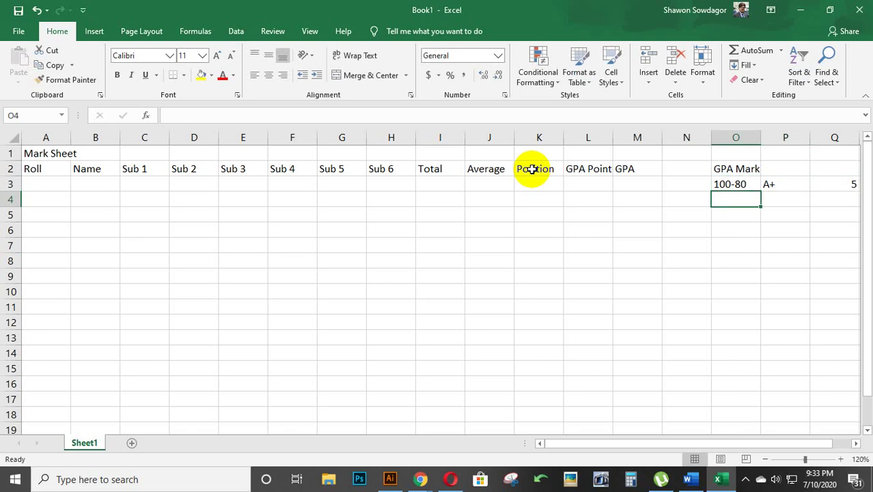
{"action": "type", "text": "79"}
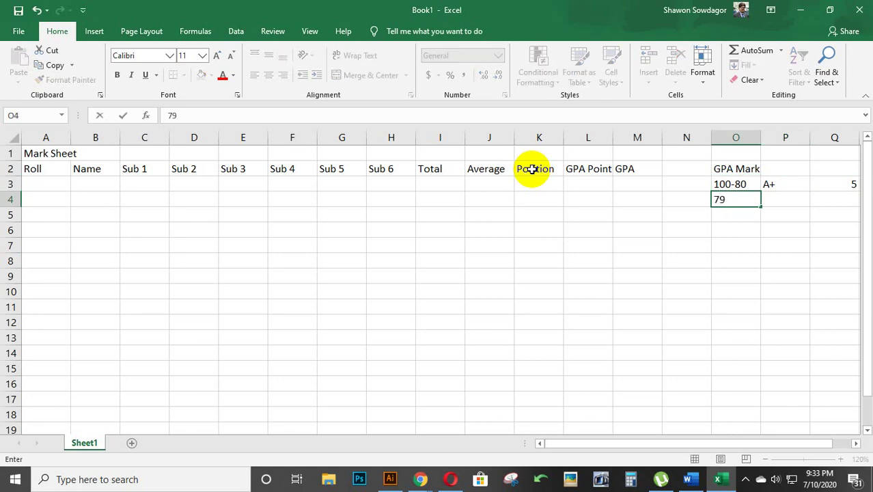
{"action": "type", "text": "-70"}
{"action": "key", "text": "Tab"}
{"action": "type", "text": "A+"}
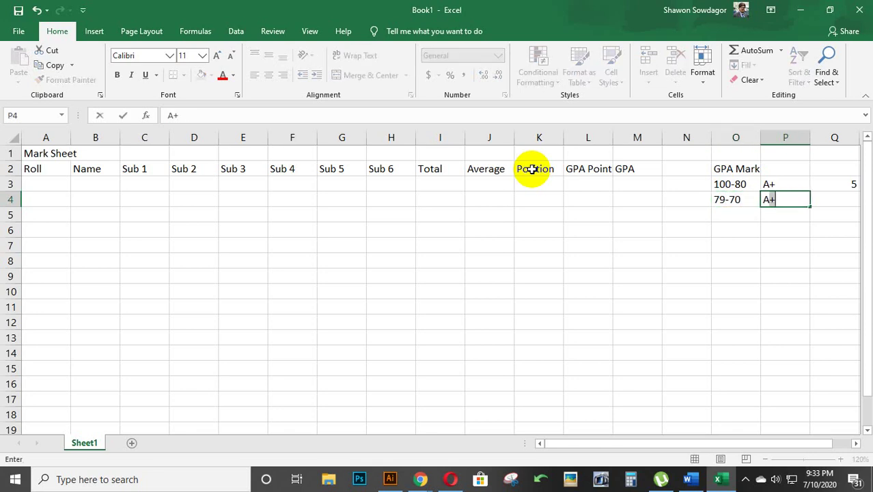
{"action": "key", "text": "Tab"}
{"action": "key", "text": "Left"}
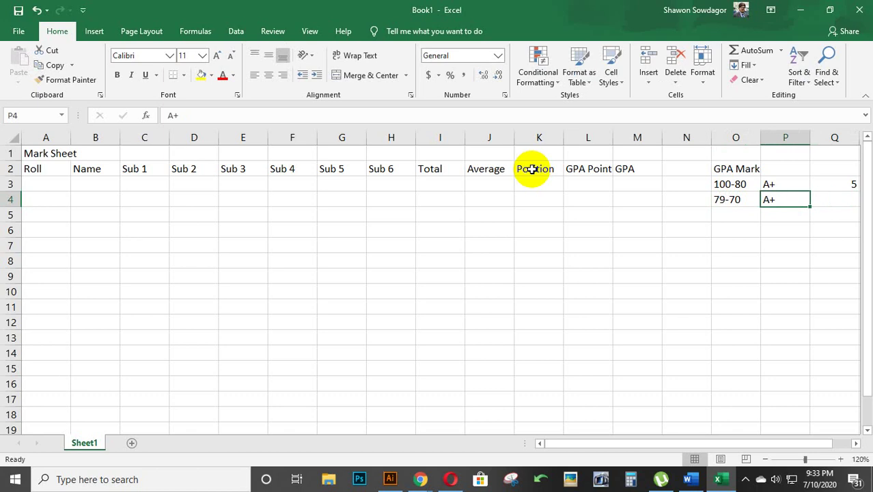
{"action": "key", "text": "BackSpace"}
{"action": "type", "text": "A+"}
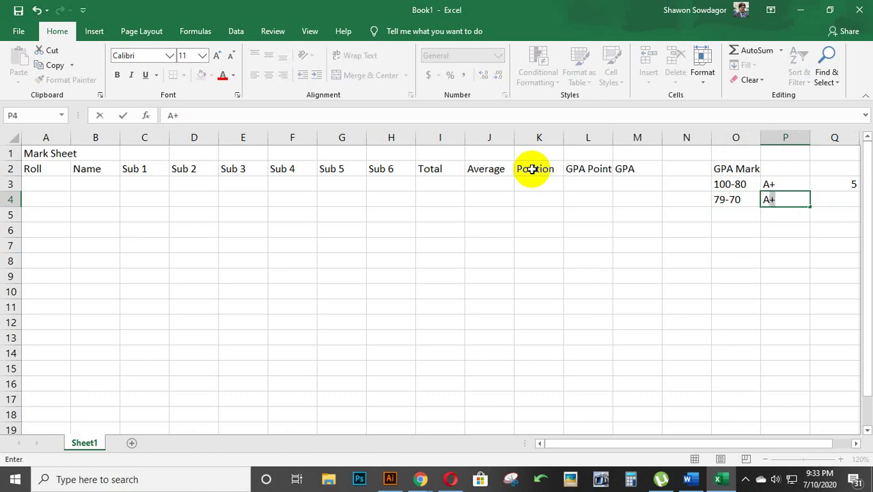
{"action": "key", "text": "BackSpace"}
{"action": "key", "text": "Tab"}
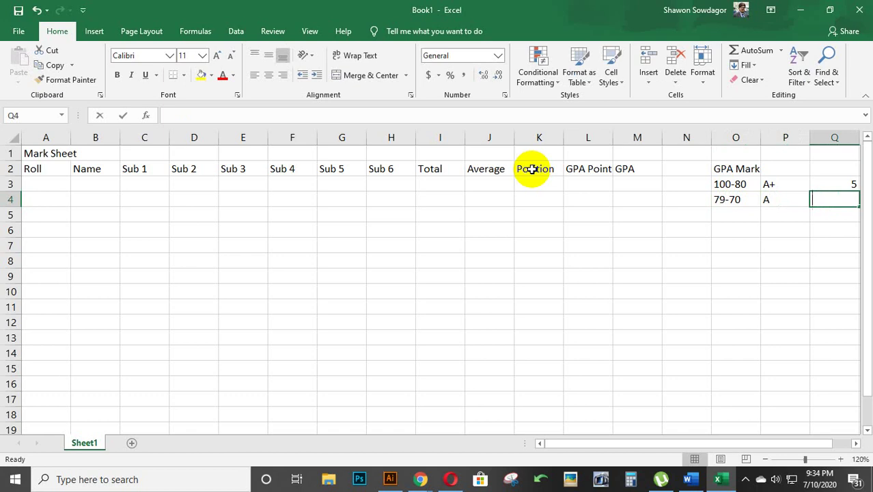
{"action": "type", "text": "4"}
{"action": "key", "text": "Left"}
- Enter the mark ranges 69-60 in O5, 59-50 in O6 and 49-40 in O7
{"action": "key", "text": "Left"}
{"action": "key", "text": "Down"}
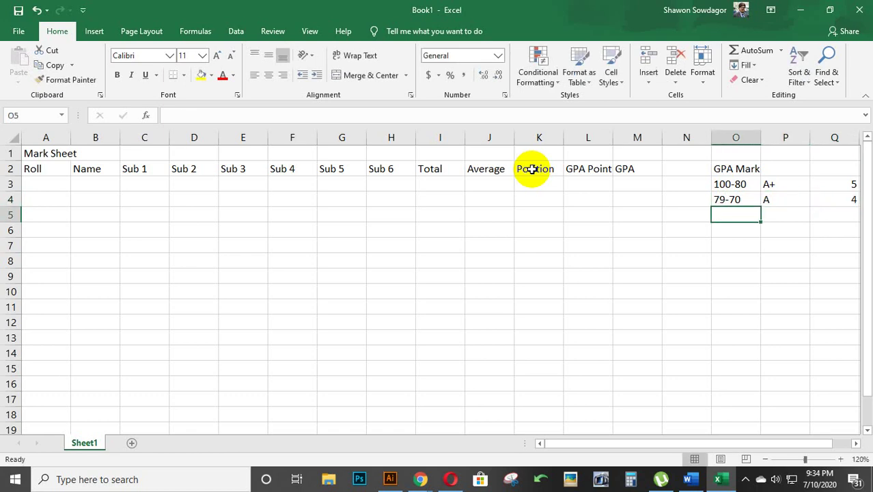
{"action": "type", "text": "69"}
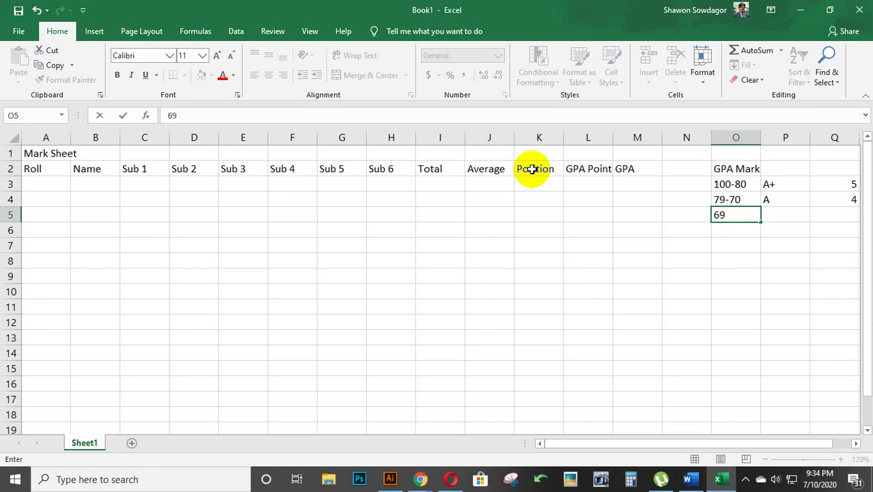
{"action": "type", "text": "-60"}
{"action": "key", "text": "Return"}
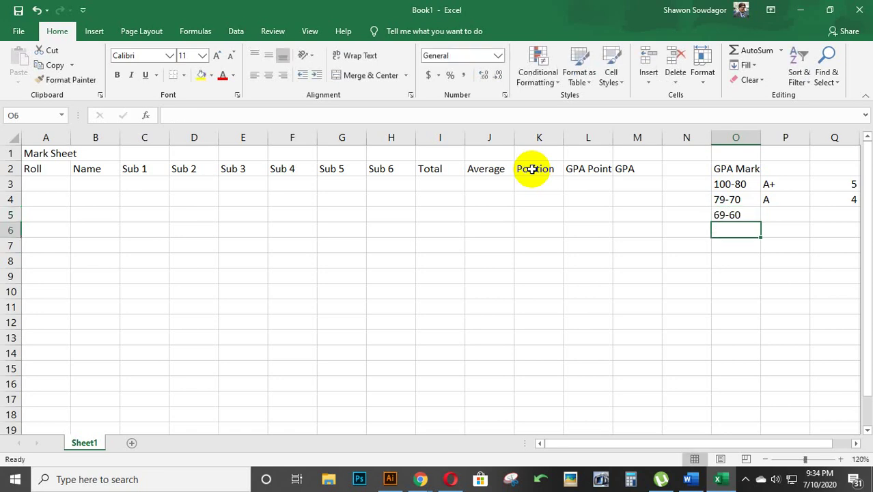
{"action": "type", "text": "5"}
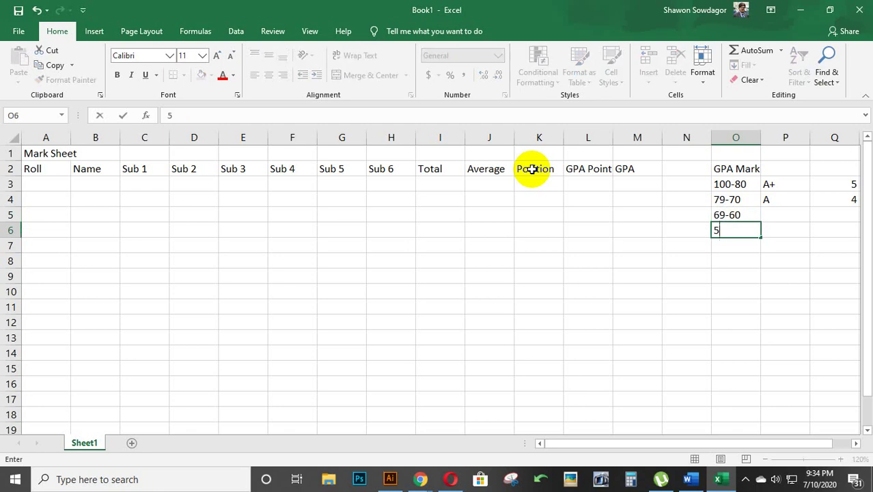
{"action": "type", "text": "9-50"}
{"action": "key", "text": "Return"}
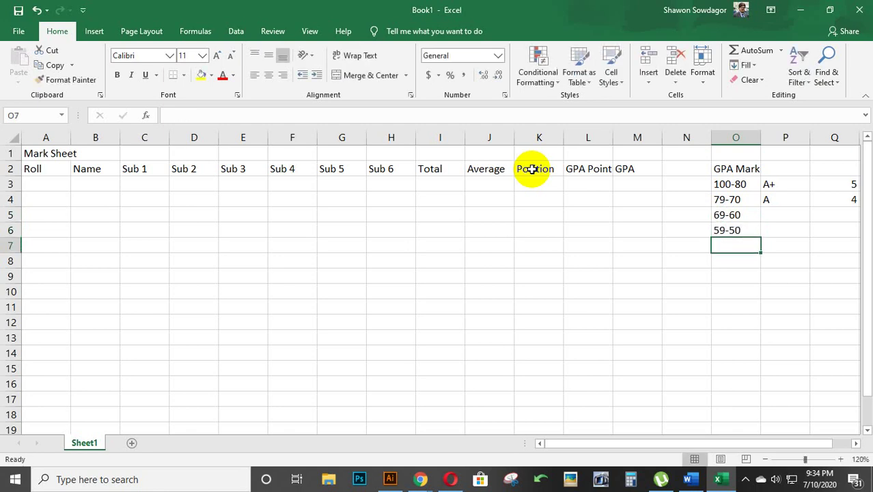
{"action": "type", "text": "49"}
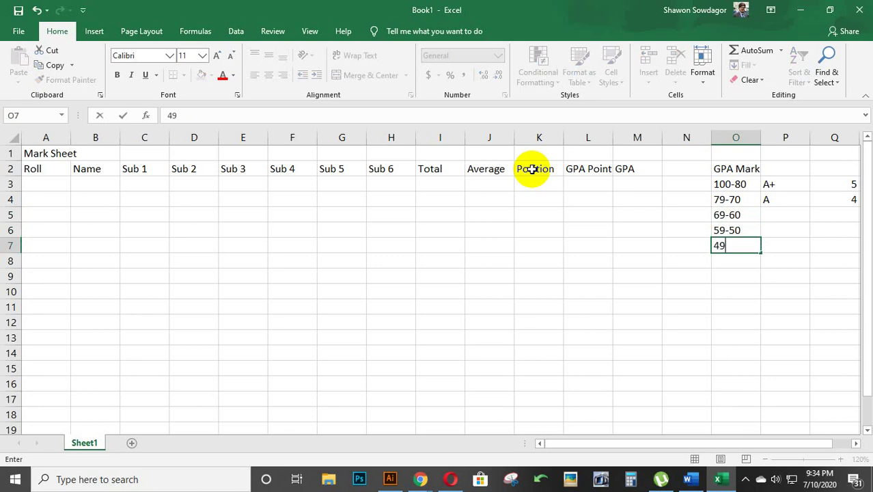
{"action": "type", "text": "-40"}
{"action": "key", "text": "Return"}
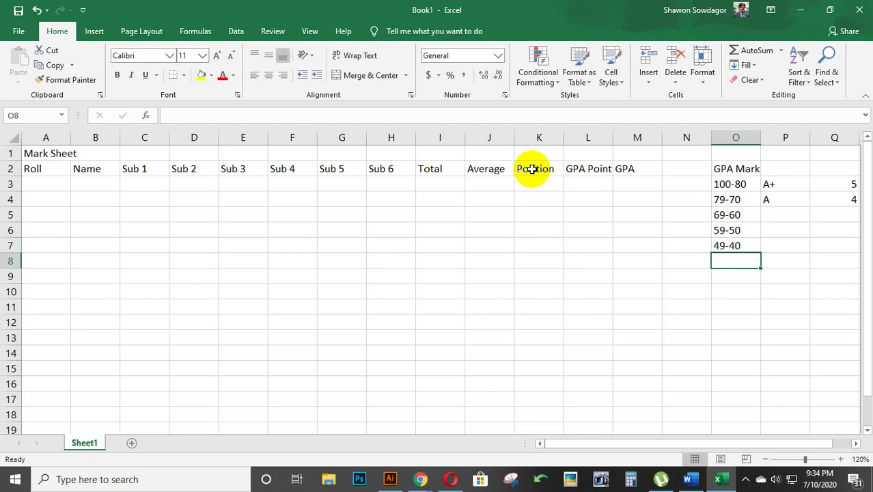
- Enter the lowest mark ranges, 39-33 in O8 and 32-0 in O9
{"action": "type", "text": "39-"}
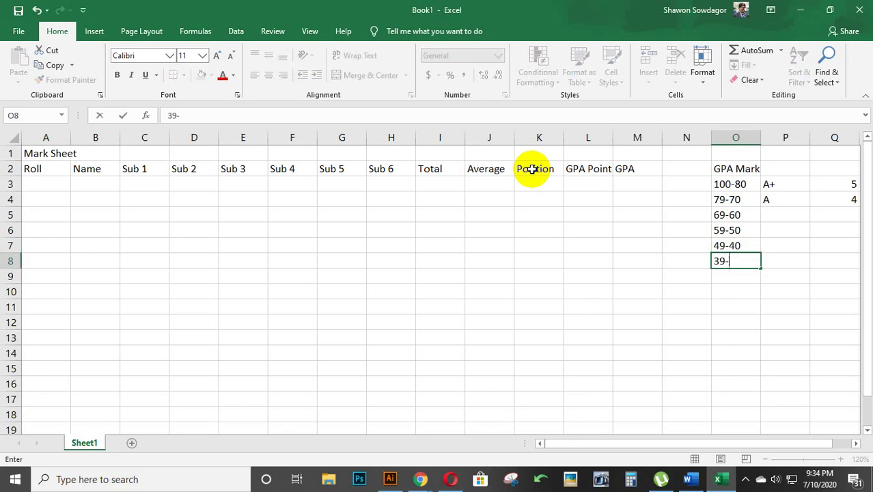
{"action": "type", "text": "33"}
{"action": "key", "text": "Return"}
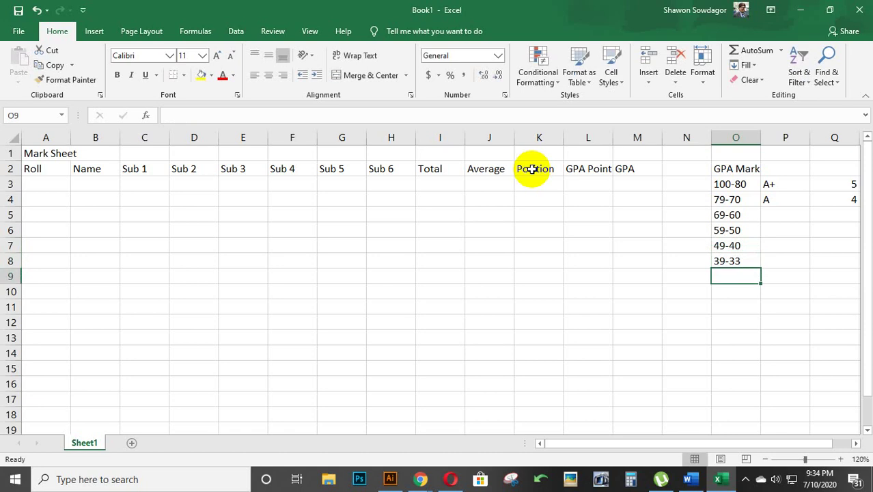
{"action": "type", "text": "32"}
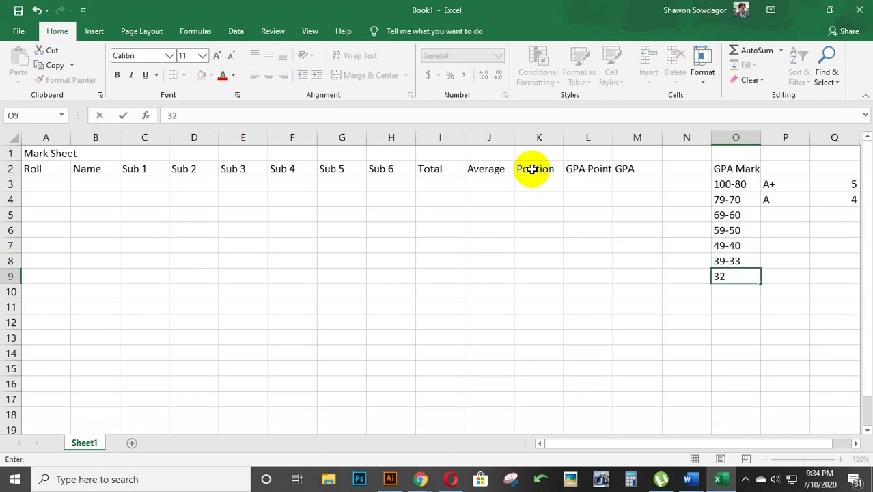
{"action": "type", "text": "-0"}
{"action": "key", "text": "Tab"}
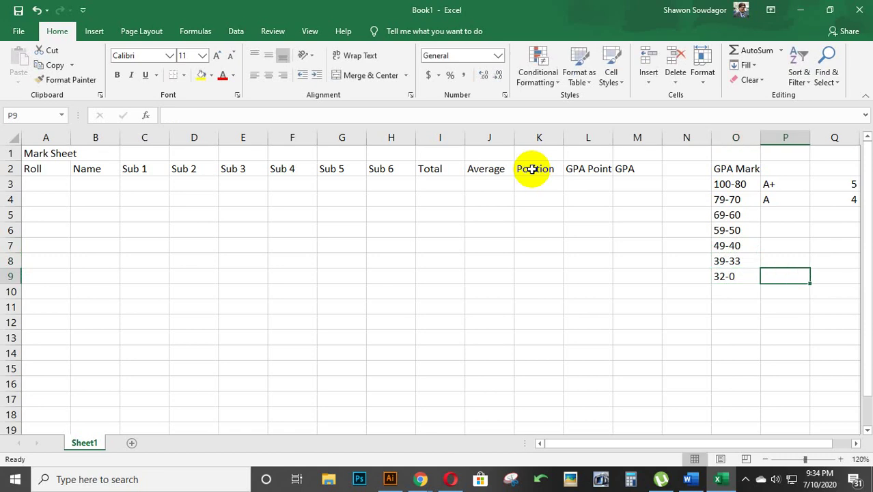
- Complete the 32-0 grading row with F in P9 and 0 in Q9
{"action": "type", "text": "F"}
{"action": "key", "text": "Tab"}
{"action": "type", "text": "0"}
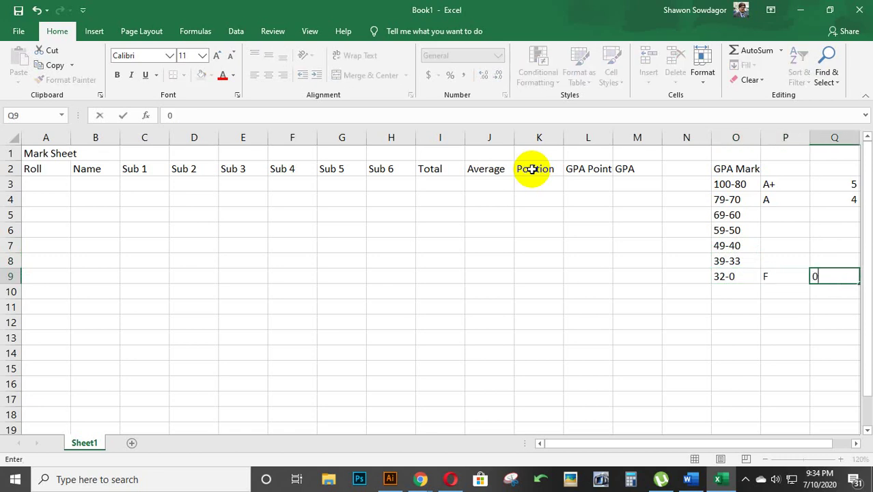
- Fill the 69-60 grading row with B in P5 and 3.5 in Q5
{"action": "key", "text": "Up"}
{"action": "key", "text": "Left"}
{"action": "key", "text": "Up"}
{"action": "key", "text": "Up"}
{"action": "key", "text": "Up"}
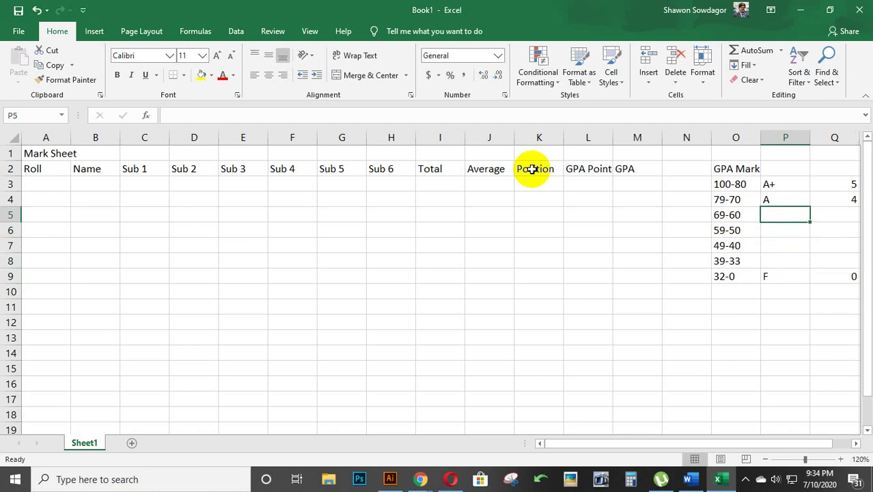
{"action": "type", "text": "B"}
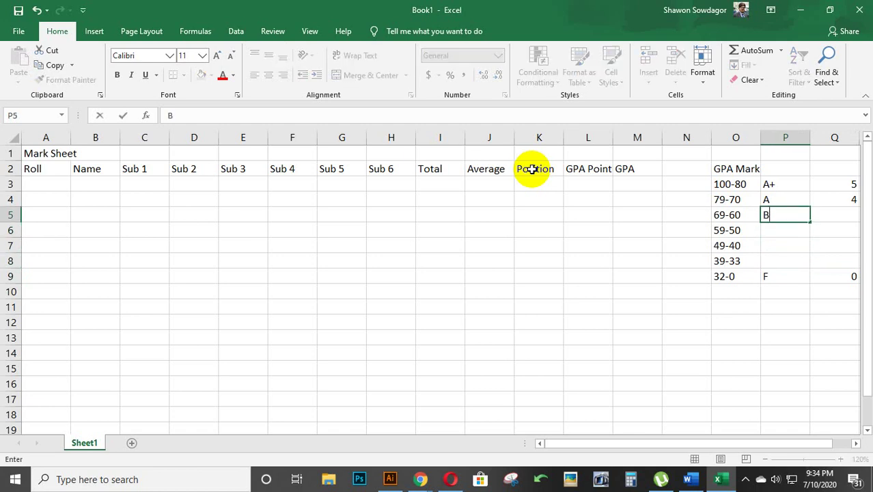
{"action": "key", "text": "Tab"}
{"action": "type", "text": "3.5"}
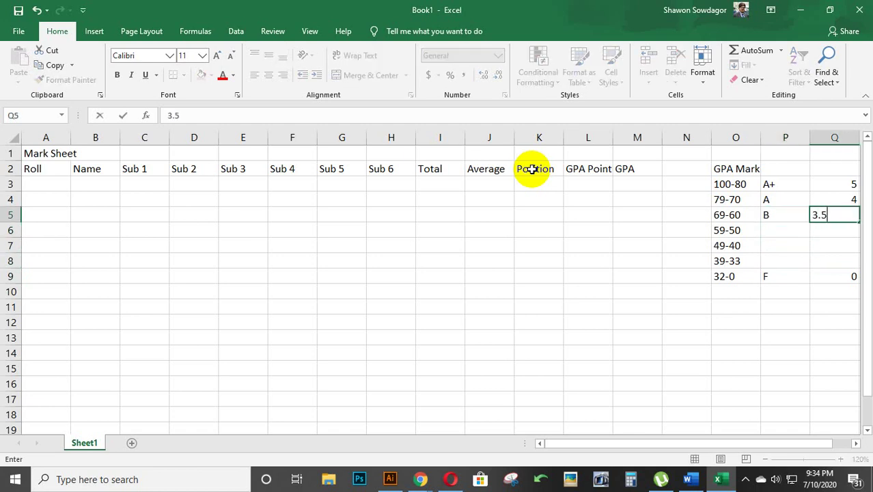
- Enter grade C in P6 for 59-50 and grade D in P7 for 49-40
{"action": "key", "text": "Down"}
{"action": "key", "text": "Left"}
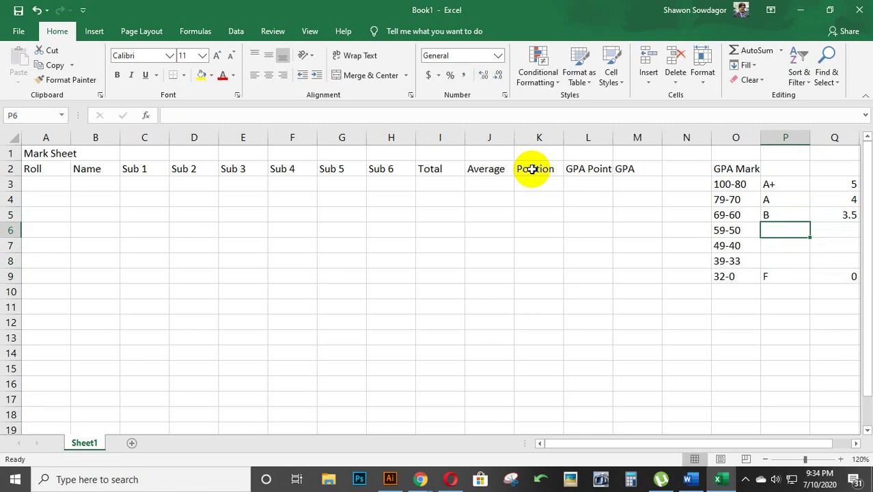
{"action": "type", "text": "C"}
{"action": "key", "text": "Return"}
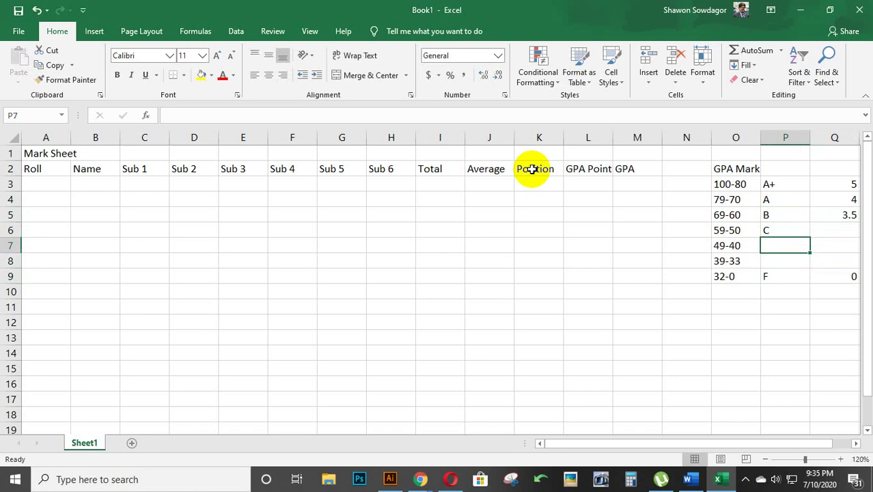
{"action": "type", "text": "D"}
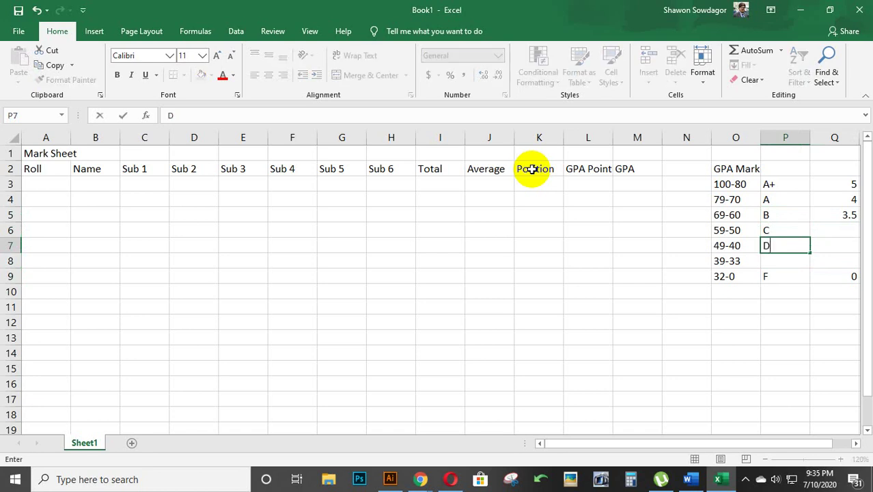
- Set the letter grades to A- in P5, B in P6, C in P7 and D in P8
{"action": "key", "text": "Up"}
{"action": "key", "text": "Up"}
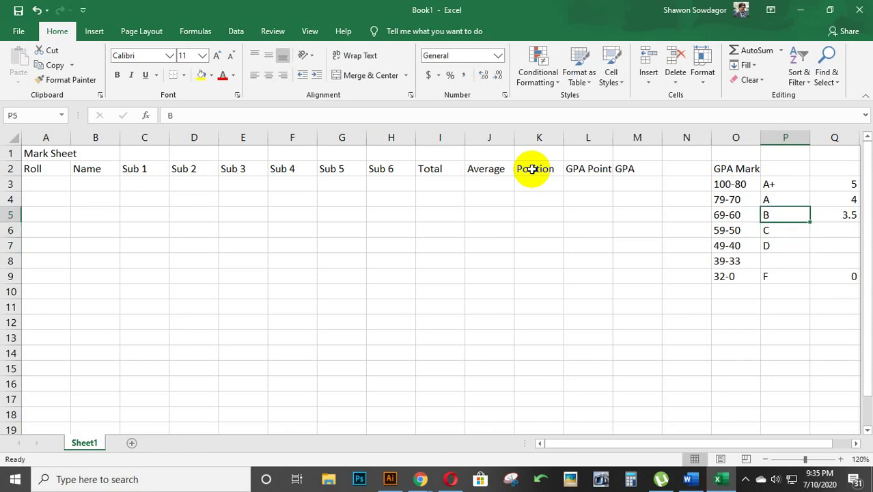
{"action": "type", "text": "A"}
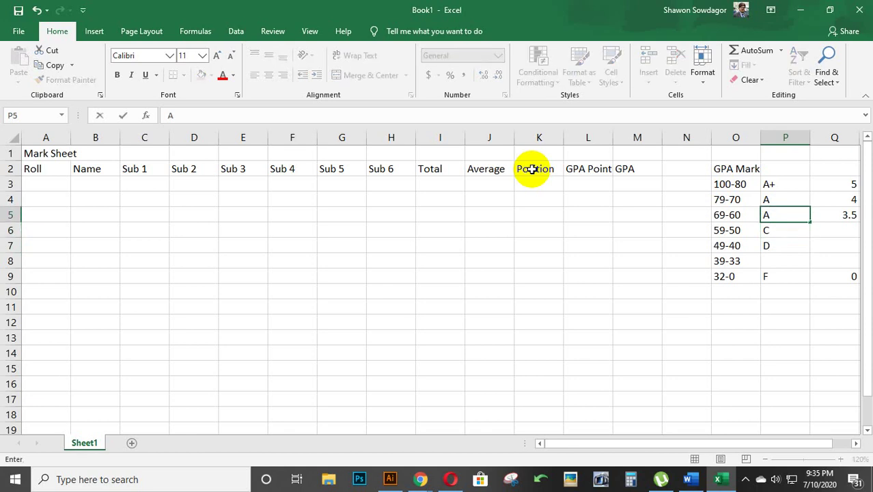
{"action": "type", "text": "-"}
{"action": "key", "text": "Return"}
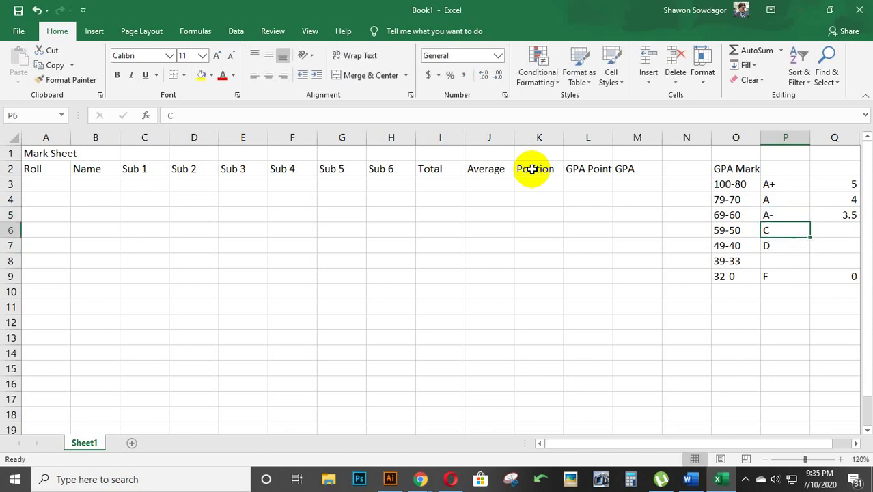
{"action": "type", "text": "B"}
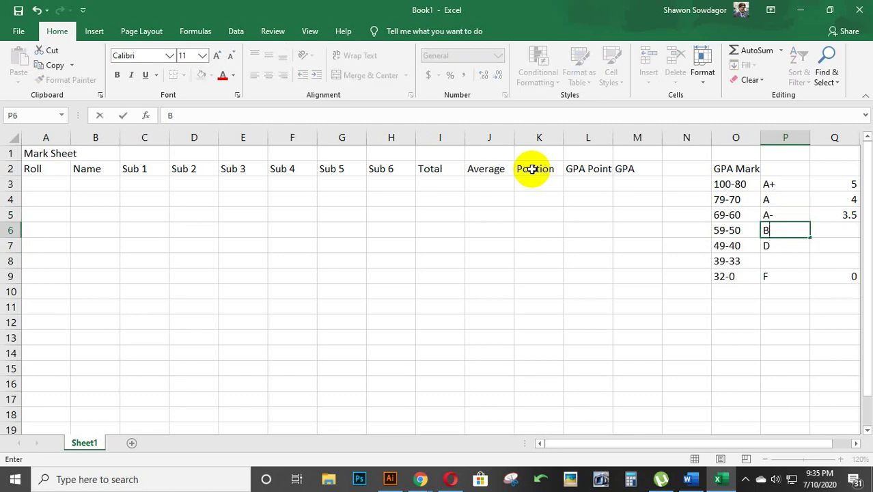
{"action": "key", "text": "Return"}
{"action": "type", "text": "C"}
{"action": "key", "text": "Return"}
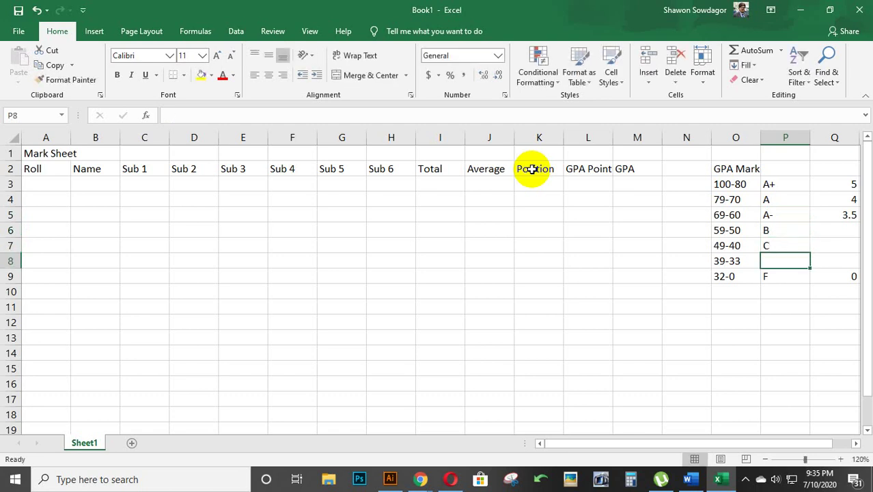
{"action": "type", "text": "D"}
{"action": "key", "text": "Tab"}
- Enter the grade points 3 in Q6, 2 in Q7 and 1 in Q8
{"action": "key", "text": "Up"}
{"action": "key", "text": "Up"}
{"action": "key", "text": "Up"}
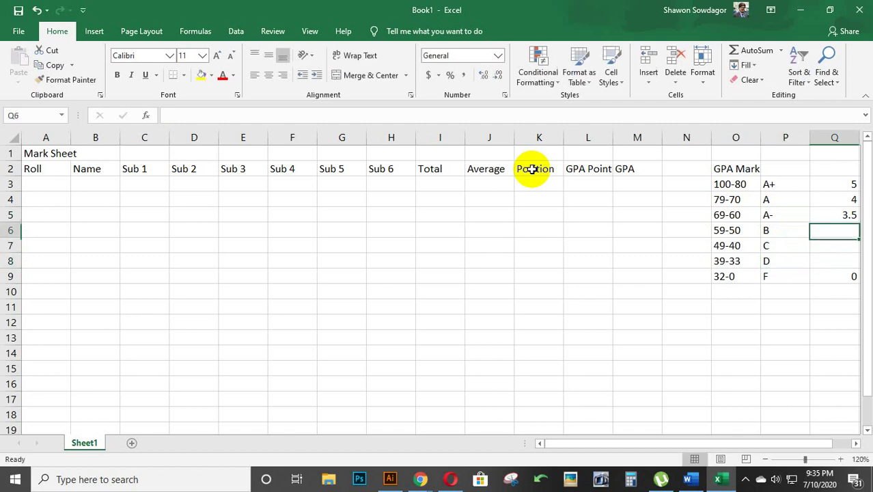
{"action": "key", "text": "Down"}
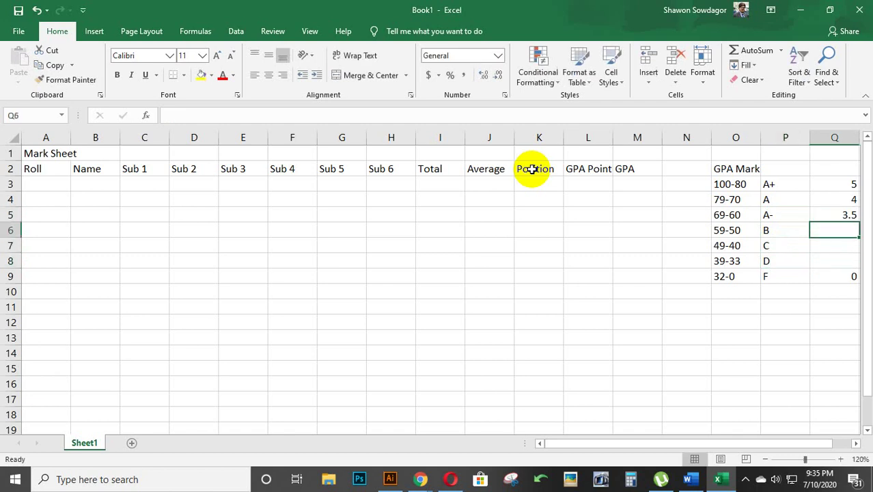
{"action": "type", "text": "3"}
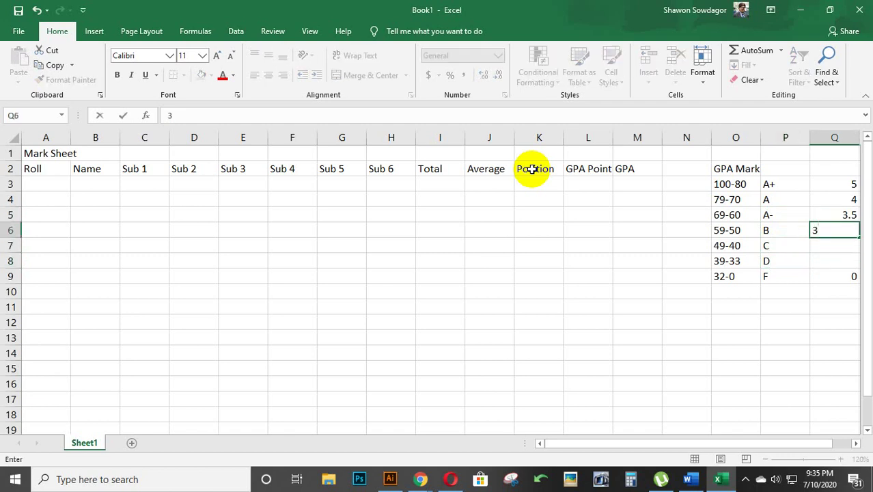
{"action": "key", "text": "Return"}
{"action": "type", "text": "2"}
{"action": "key", "text": "Return"}
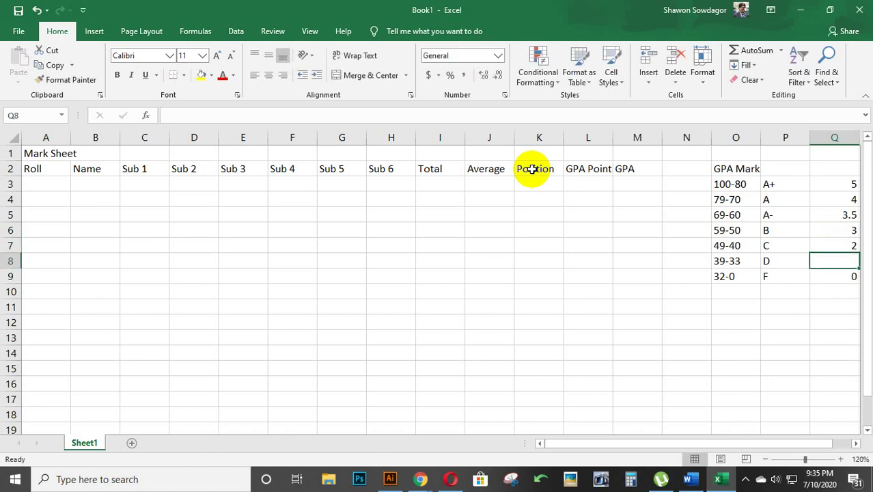
{"action": "type", "text": "1"}
{"action": "key", "text": "Left"}
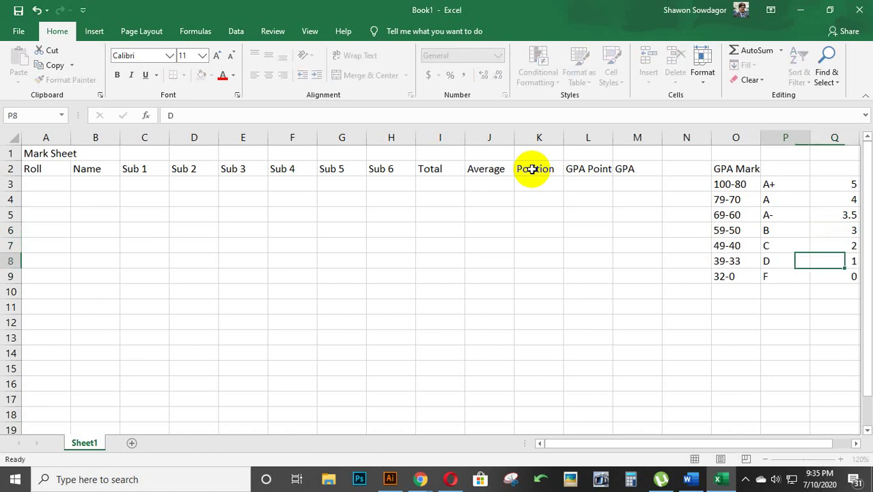
{"action": "key", "text": "Left"}
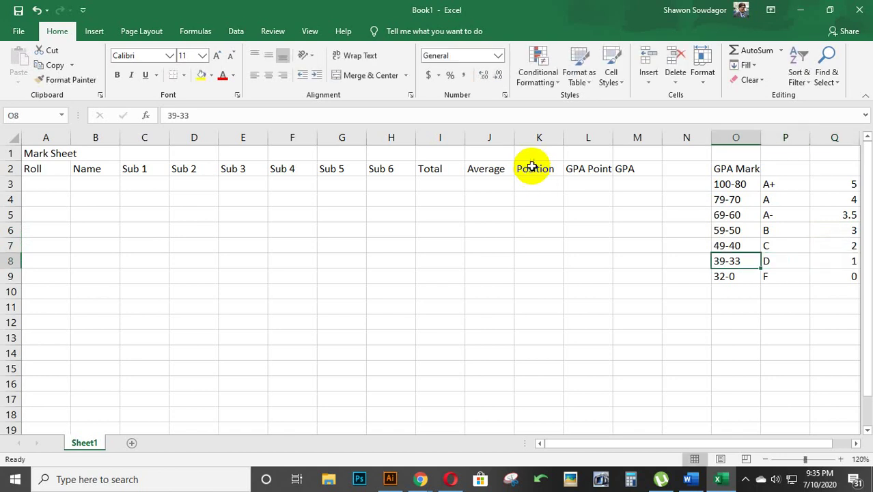
- Give the GPA Mark header cells O2:Q2 white text and a dark green fill (Accent 6, Darker 50%)
{"action": "left_click", "coordinate": [726, 168]}
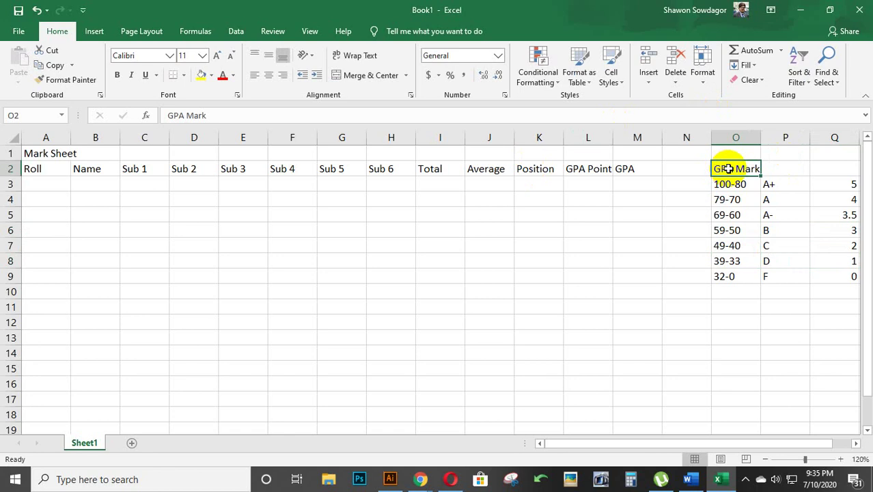
{"action": "left_click_drag", "start_coordinate": [728, 168], "coordinate": [836, 169]}
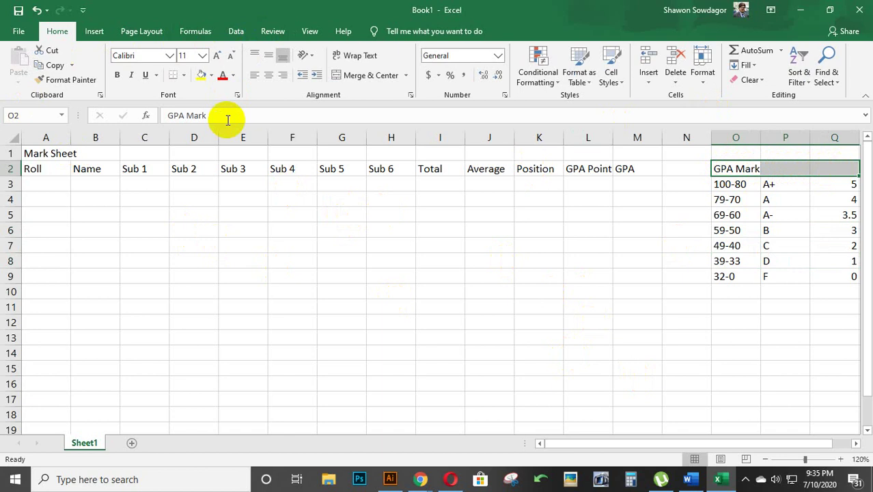
{"action": "left_click", "coordinate": [232, 76]}
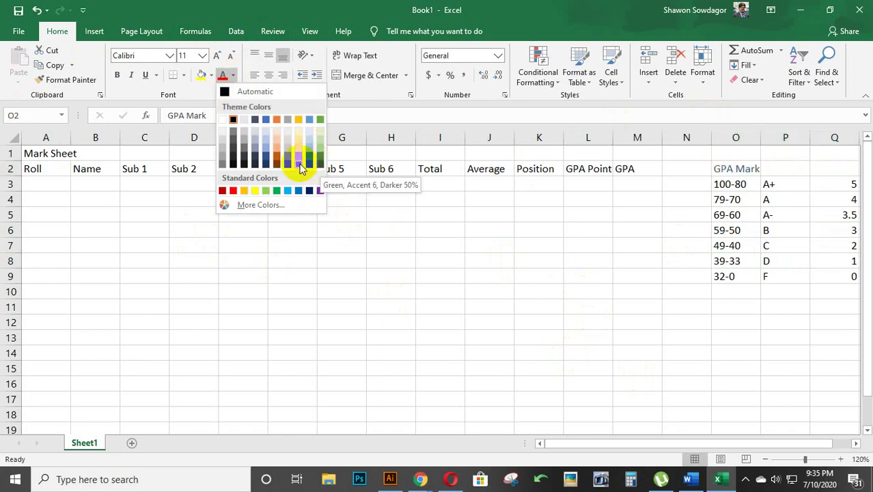
{"action": "left_click", "coordinate": [223, 119]}
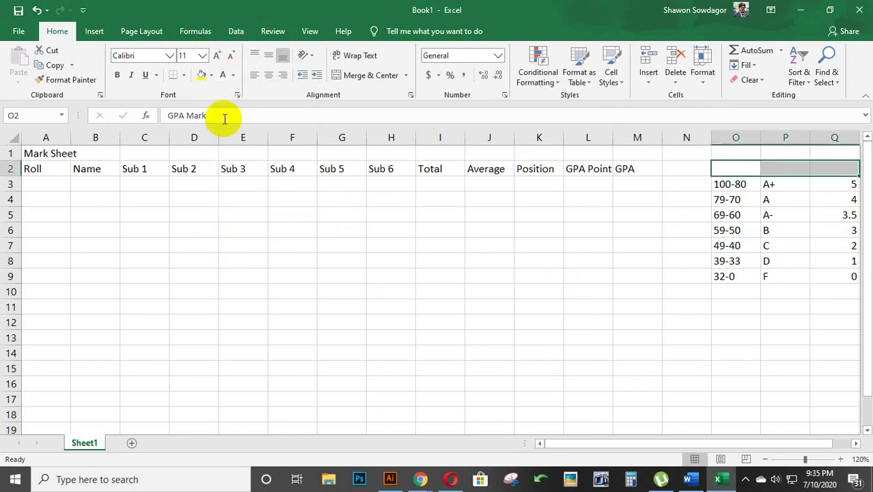
{"action": "left_click", "coordinate": [210, 76]}
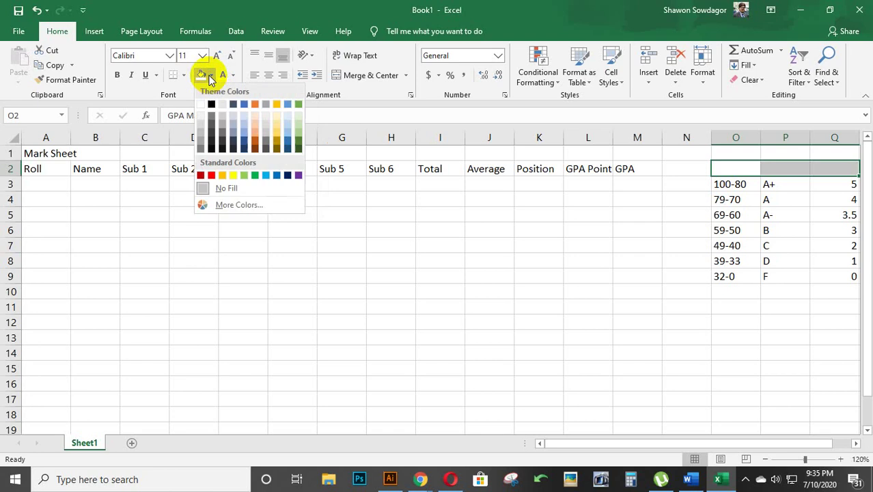
{"action": "left_click", "coordinate": [301, 151]}
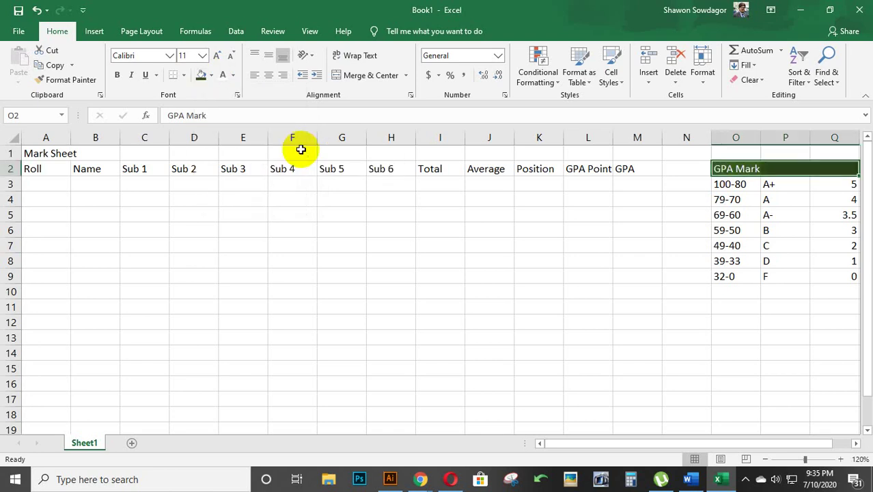
- Make the GPA Mark header bold and merge and center it across O2:Q2
{"action": "left_click", "coordinate": [119, 78]}
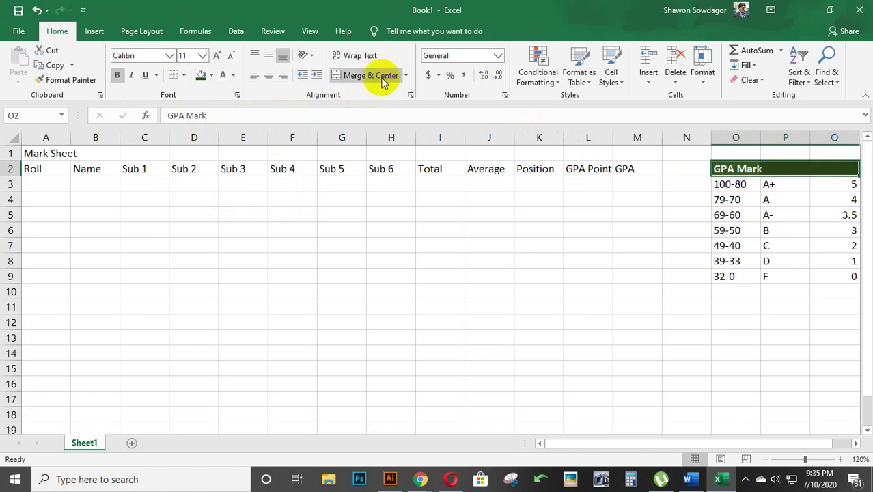
{"action": "left_click", "coordinate": [360, 77]}
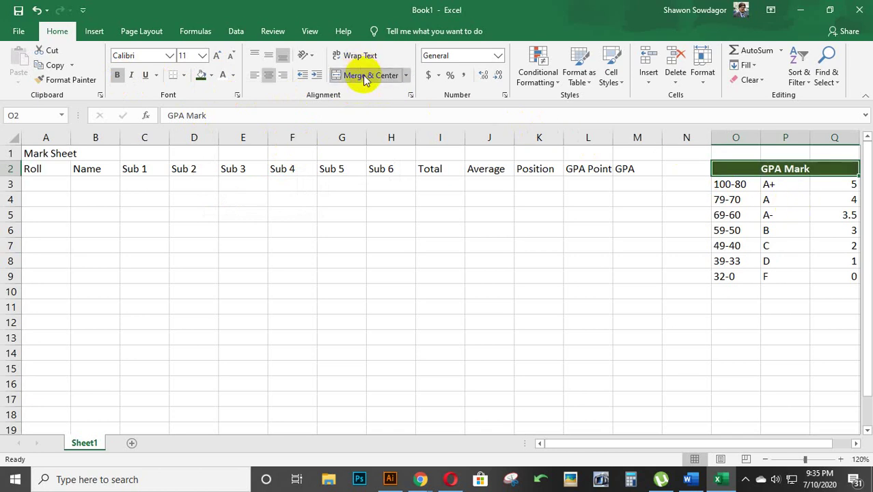
{"action": "left_click", "coordinate": [723, 183]}
- Apply all borders and a thick outside border to the grading table O2:Q9
{"action": "left_click_drag", "start_coordinate": [719, 168], "coordinate": [780, 274]}
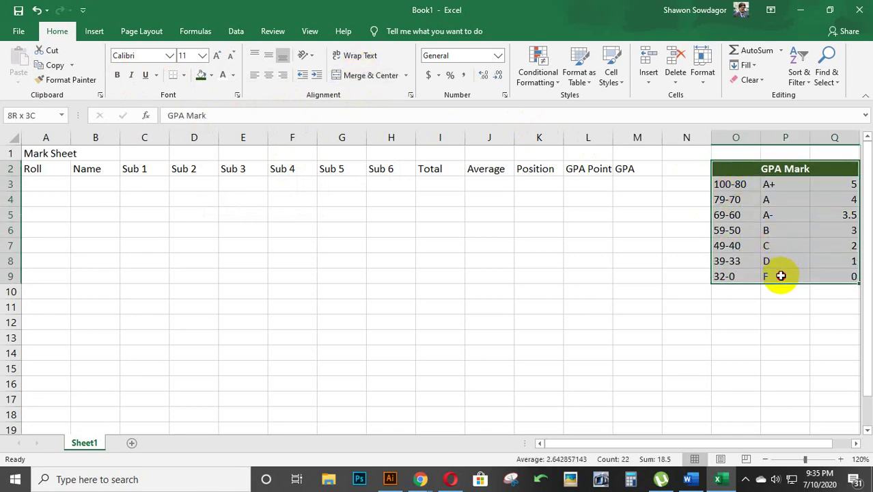
{"action": "left_click", "coordinate": [182, 76]}
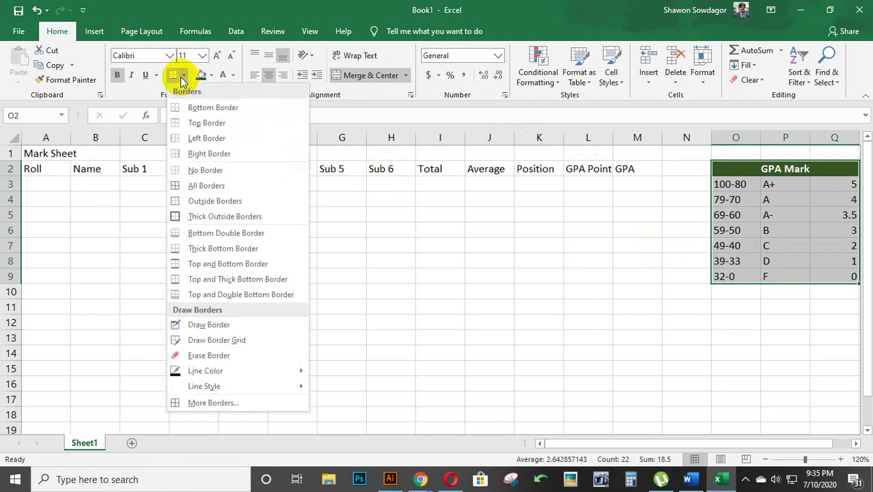
{"action": "left_click", "coordinate": [223, 185]}
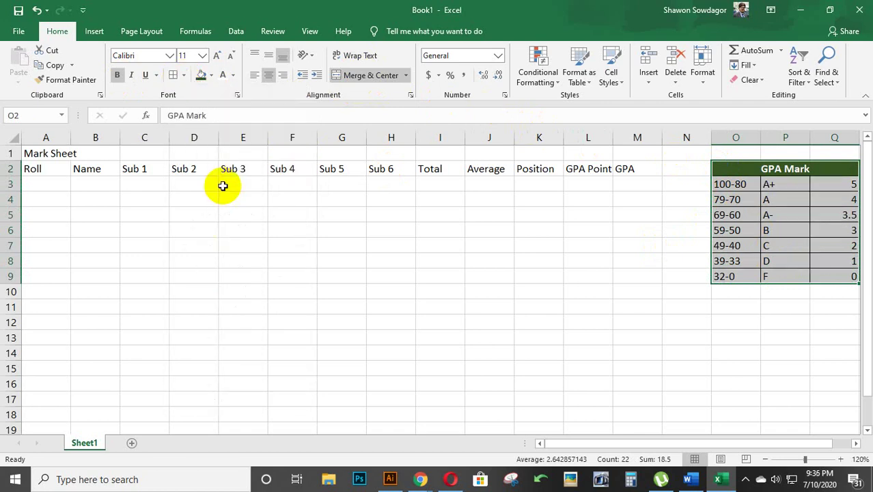
{"action": "left_click", "coordinate": [183, 77]}
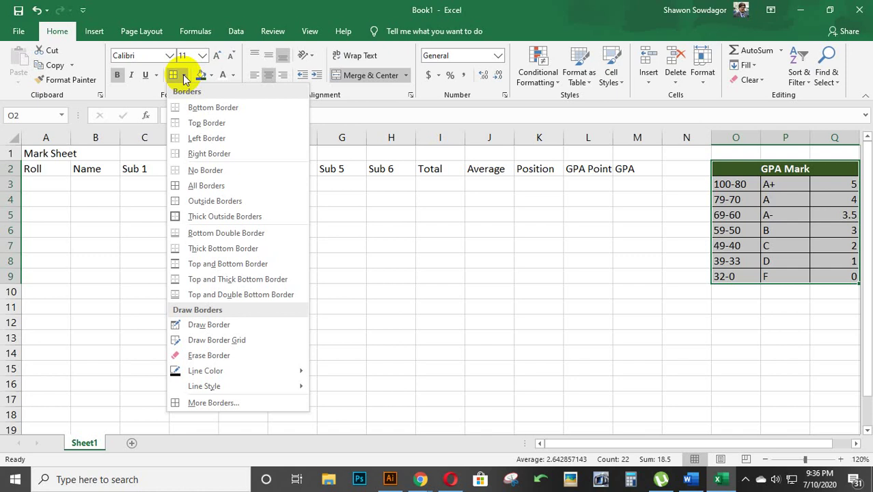
{"action": "left_click", "coordinate": [228, 201]}
{"action": "left_click", "coordinate": [657, 247]}
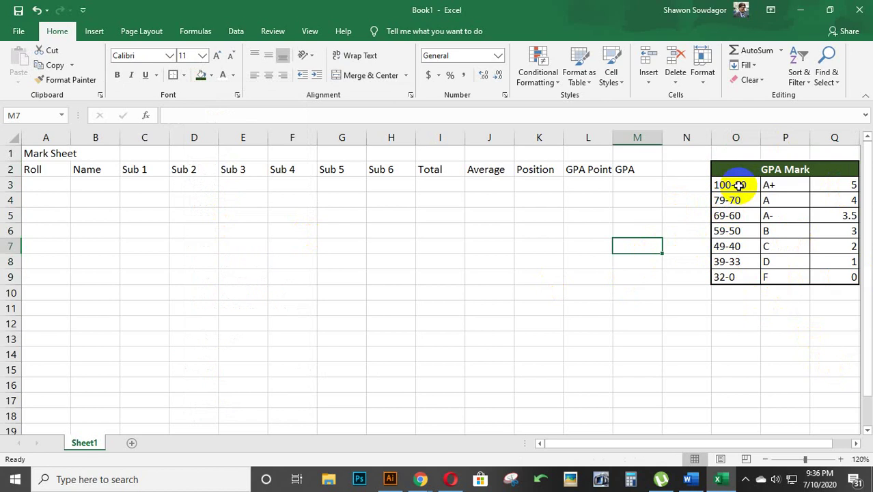
- Fill the grade point cells Q3:Q9 with the lightest green theme color
{"action": "left_click_drag", "start_coordinate": [738, 186], "coordinate": [744, 278]}
{"action": "left_click_drag", "start_coordinate": [840, 276], "coordinate": [833, 190]}
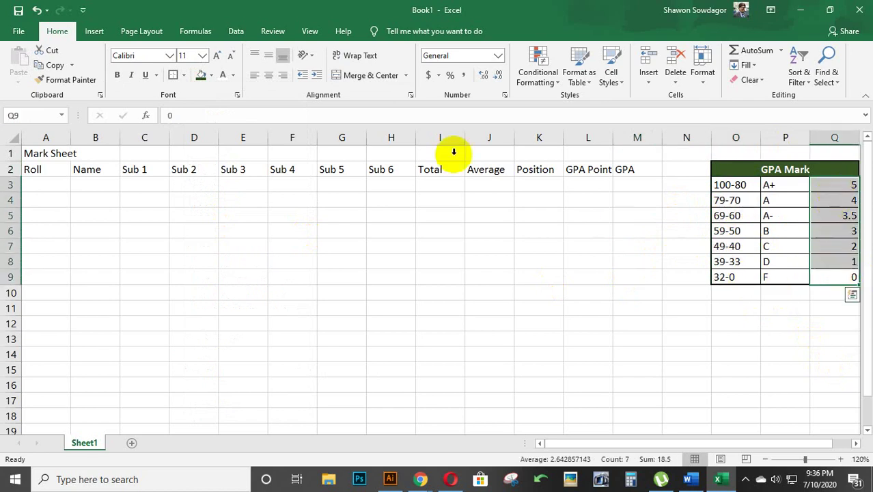
{"action": "left_click", "coordinate": [211, 75]}
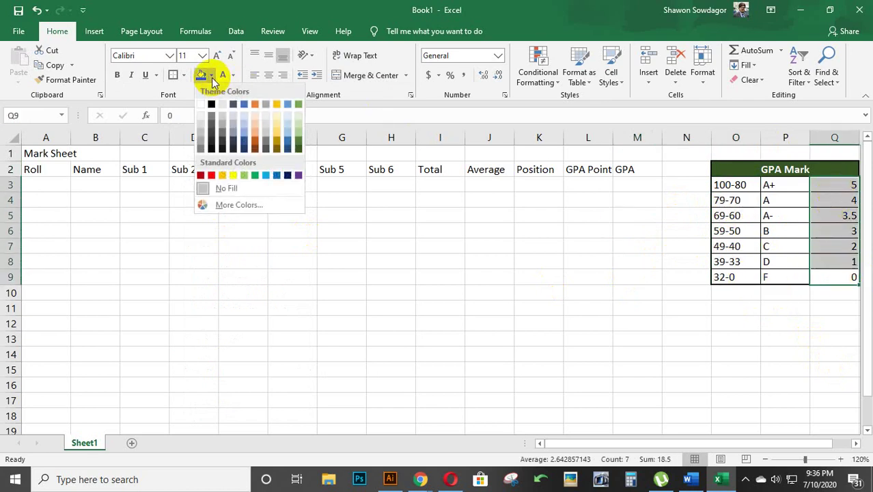
{"action": "left_click", "coordinate": [296, 119]}
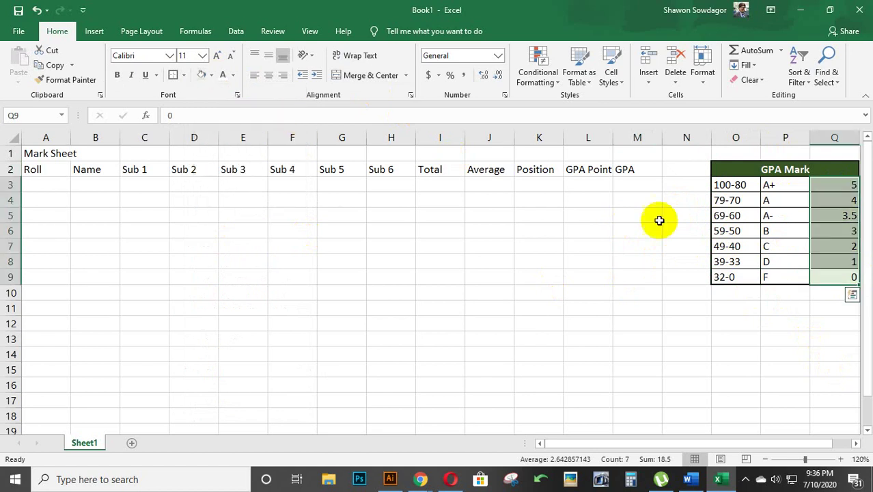
- Fill the letter grade cells P3:P9 with a medium-light green (Accent 6, Lighter 40%)
{"action": "left_click_drag", "start_coordinate": [764, 188], "coordinate": [779, 276]}
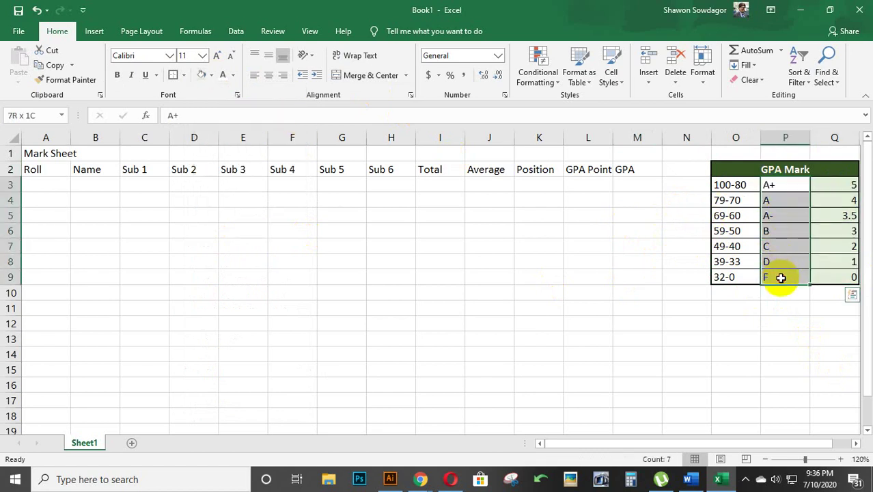
{"action": "left_click", "coordinate": [211, 77]}
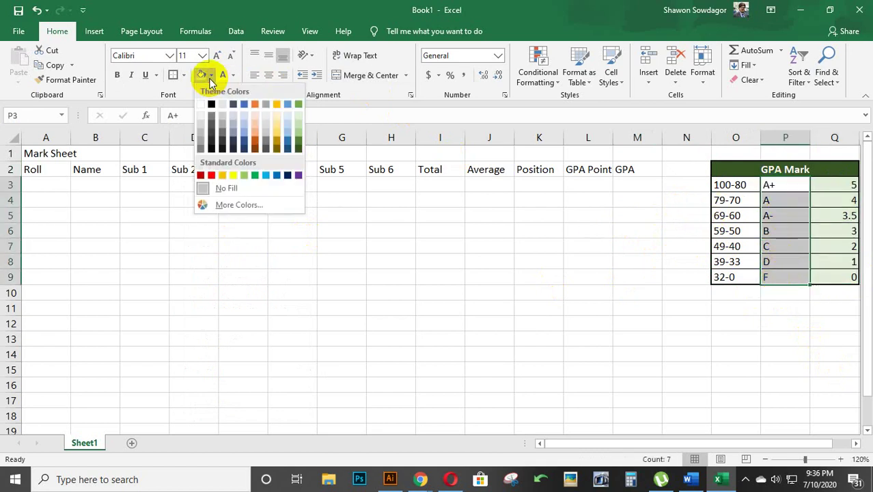
{"action": "left_click", "coordinate": [298, 135]}
- Give the mark range cells O3:O9 a green fill (Accent 6, Darker 25%) and white text
{"action": "left_click", "coordinate": [729, 186]}
{"action": "left_click_drag", "start_coordinate": [729, 185], "coordinate": [730, 277]}
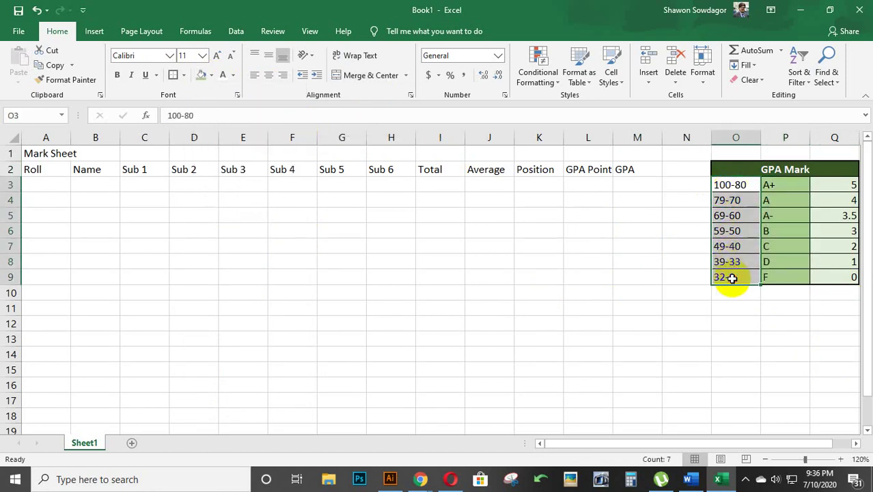
{"action": "left_click", "coordinate": [211, 76]}
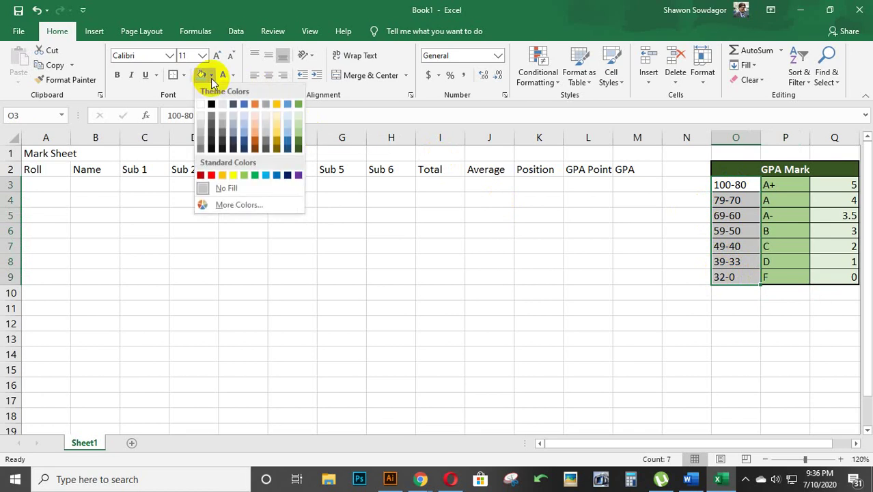
{"action": "left_click", "coordinate": [298, 144]}
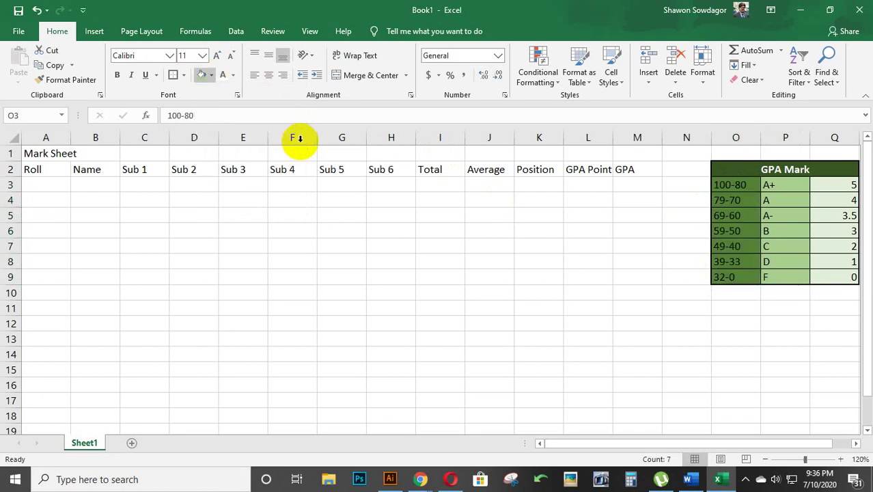
{"action": "left_click", "coordinate": [223, 75]}
{"action": "left_click", "coordinate": [635, 229]}
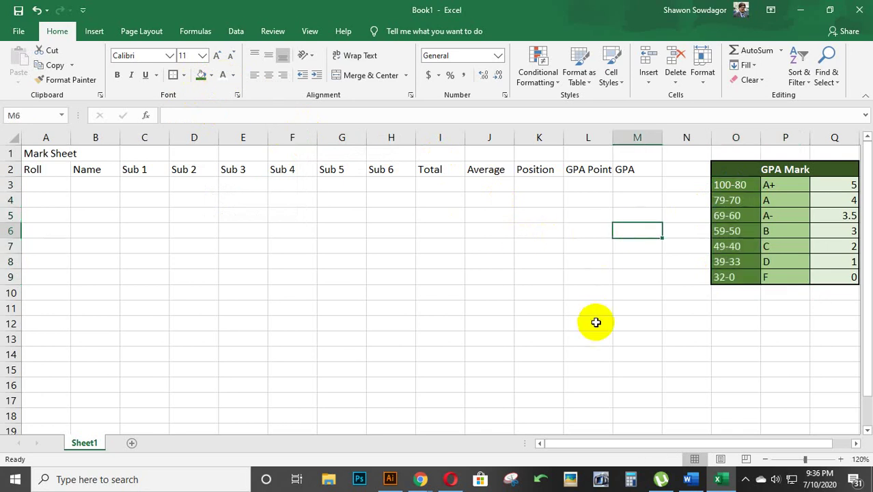
{"action": "left_click", "coordinate": [649, 295]}
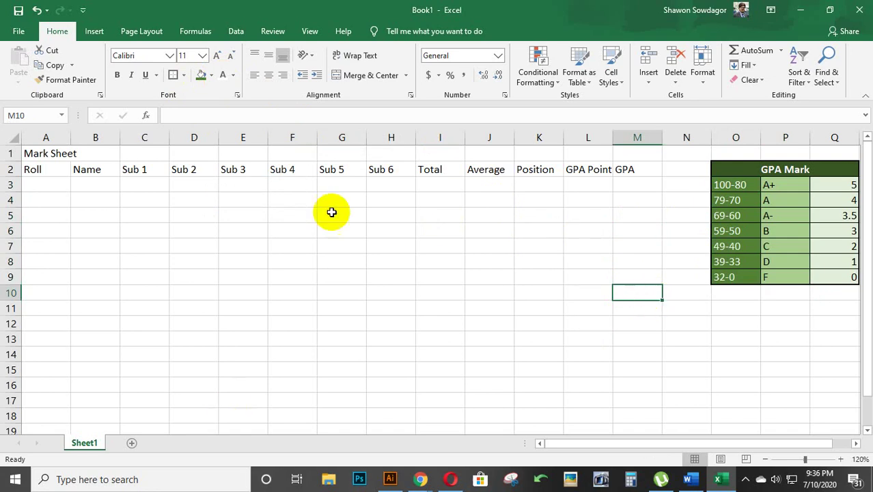
- Merge and center the Mark Sheet title across A1:M1 and make it bold
{"action": "left_click_drag", "start_coordinate": [48, 152], "coordinate": [552, 169]}
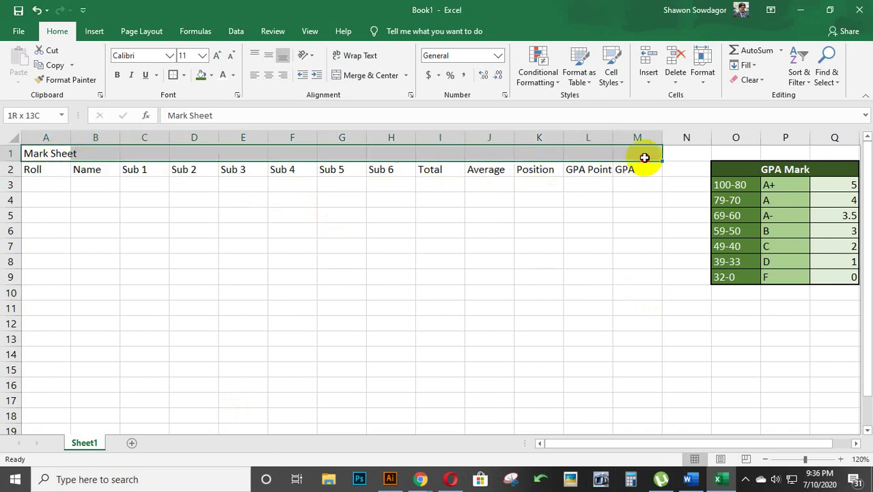
{"action": "left_click_drag", "start_coordinate": [644, 158], "coordinate": [644, 157]}
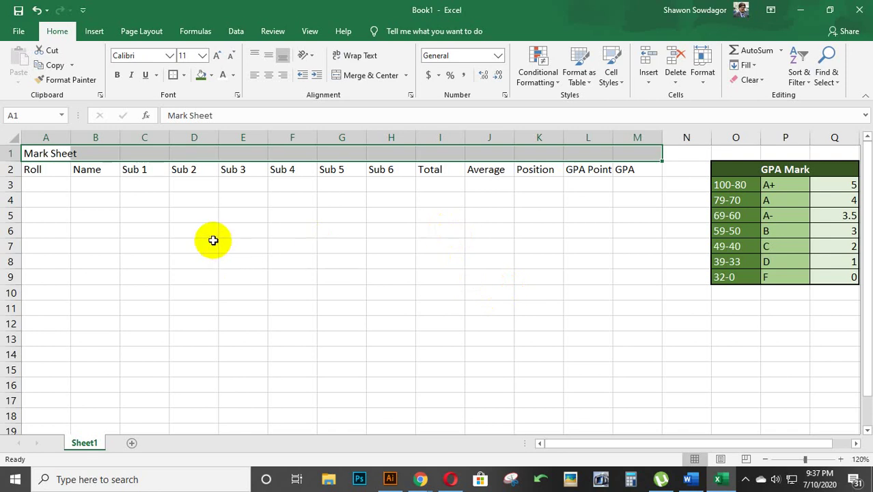
{"action": "left_click", "coordinate": [354, 77]}
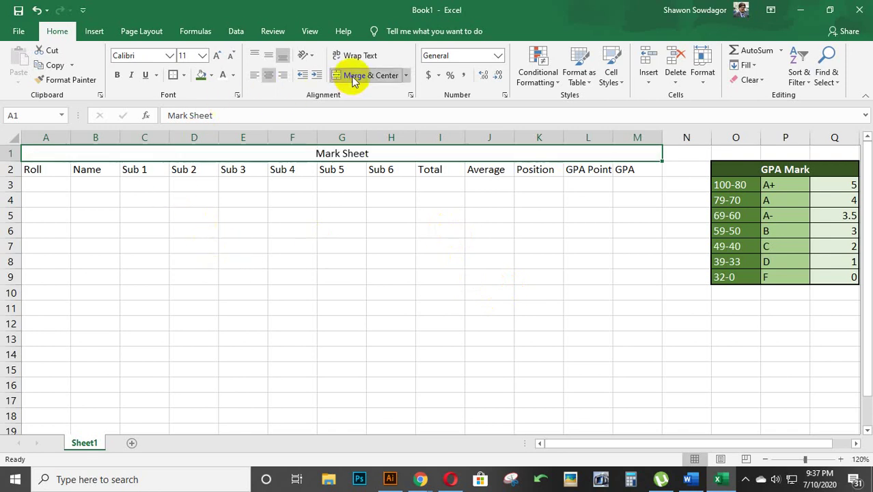
{"action": "left_click", "coordinate": [117, 75]}
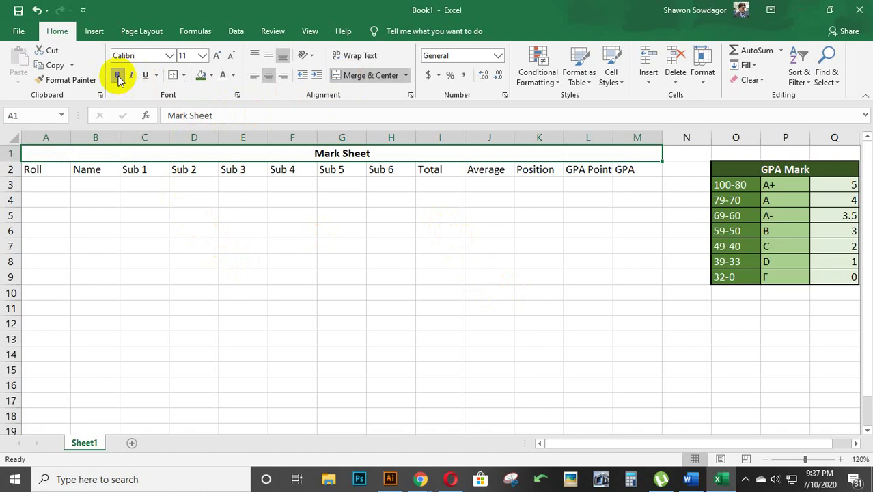
- Give the Mark Sheet title white text and a dark green fill (Accent 6, Darker 50%)
{"action": "left_click", "coordinate": [224, 77]}
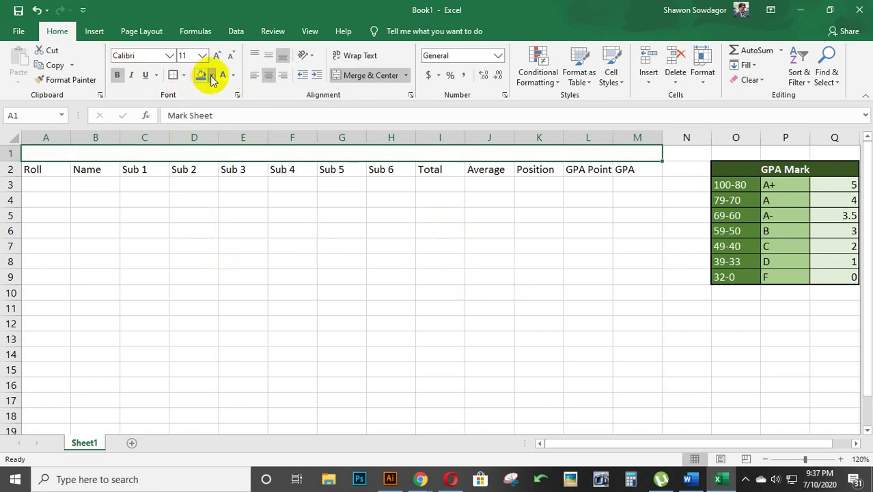
{"action": "left_click", "coordinate": [211, 75]}
{"action": "left_click", "coordinate": [290, 145]}
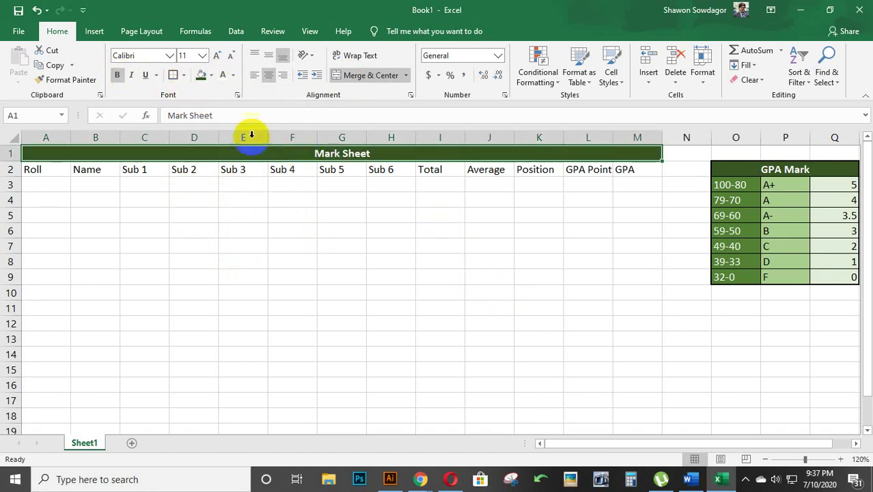
- Increase the Mark Sheet title's font size to 22
{"action": "left_click", "coordinate": [217, 56]}
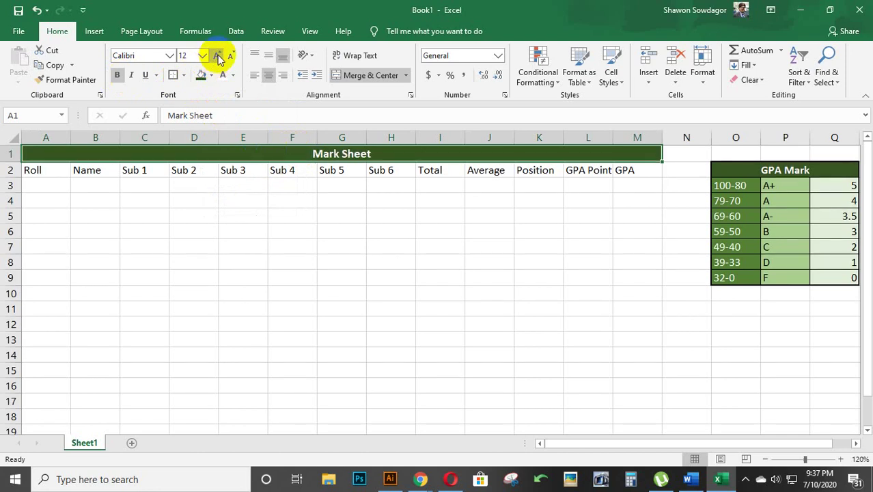
{"action": "left_click", "coordinate": [217, 56]}
{"action": "left_click", "coordinate": [217, 56]}
{"action": "left_click", "coordinate": [217, 56]}
{"action": "left_click", "coordinate": [217, 56]}
{"action": "left_click", "coordinate": [217, 56]}
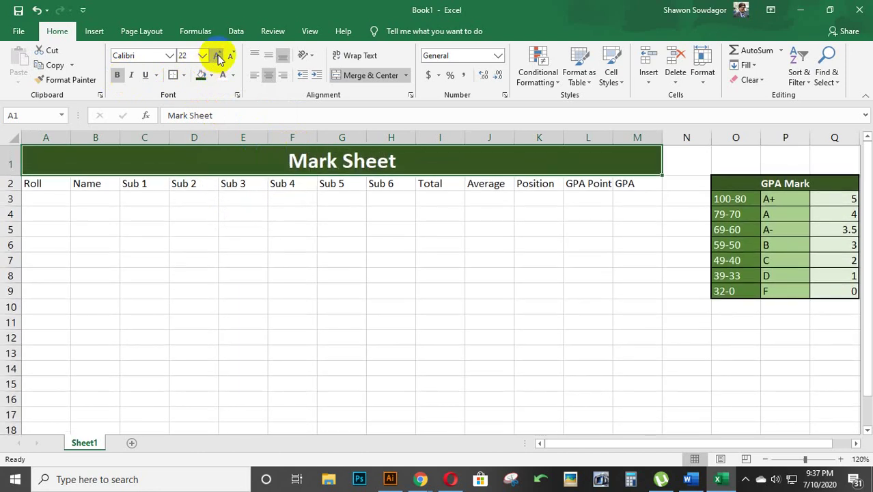
- Give the column headers A2:M2 white text and a green fill (Accent 6, Darker 25%)
{"action": "left_click_drag", "start_coordinate": [39, 181], "coordinate": [637, 185]}
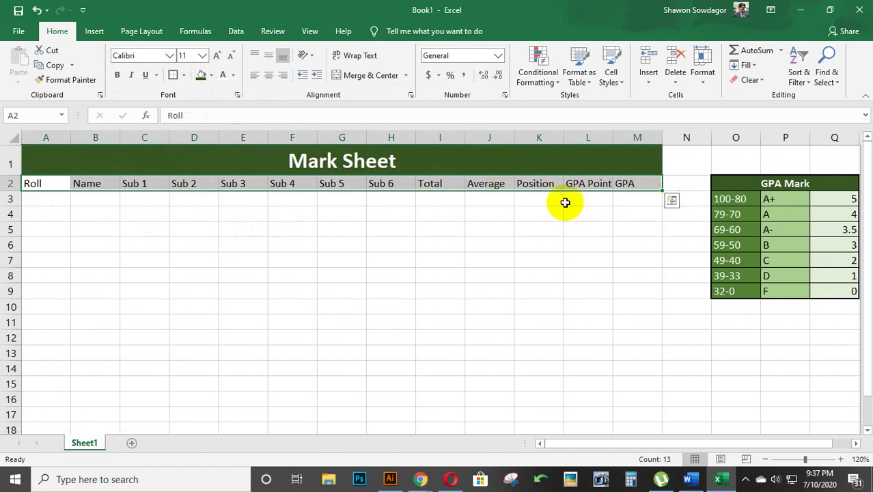
{"action": "left_click", "coordinate": [223, 74]}
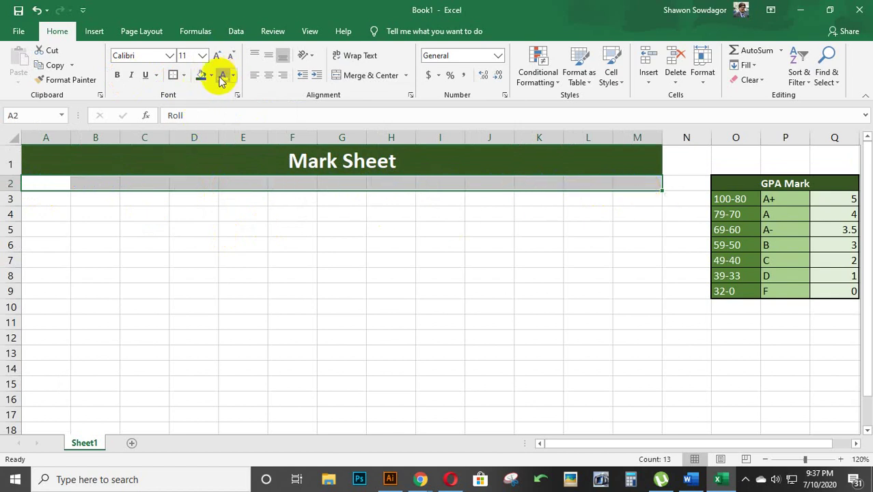
{"action": "left_click", "coordinate": [211, 76]}
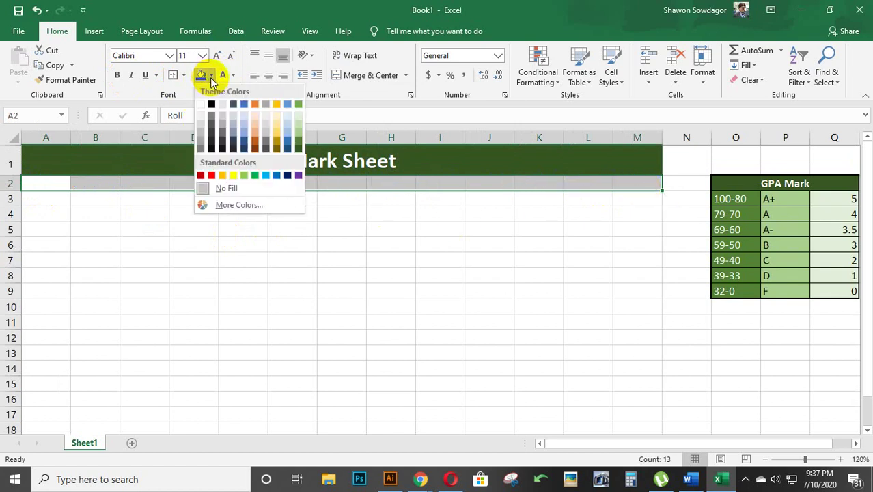
{"action": "left_click", "coordinate": [298, 141]}
{"action": "left_click", "coordinate": [516, 214]}
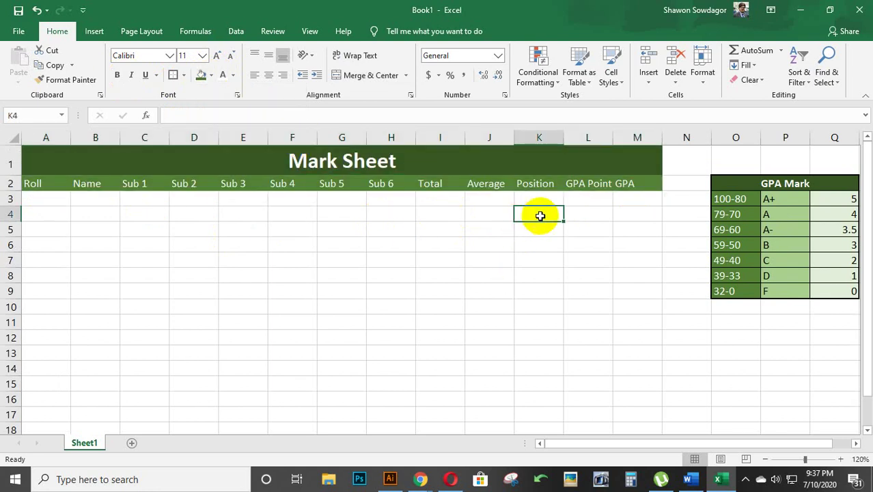
- Center the column headers in A2:M2 and make them bold
{"action": "left_click", "coordinate": [640, 183]}
{"action": "left_click_drag", "start_coordinate": [642, 185], "coordinate": [44, 185]}
{"action": "left_click", "coordinate": [268, 76]}
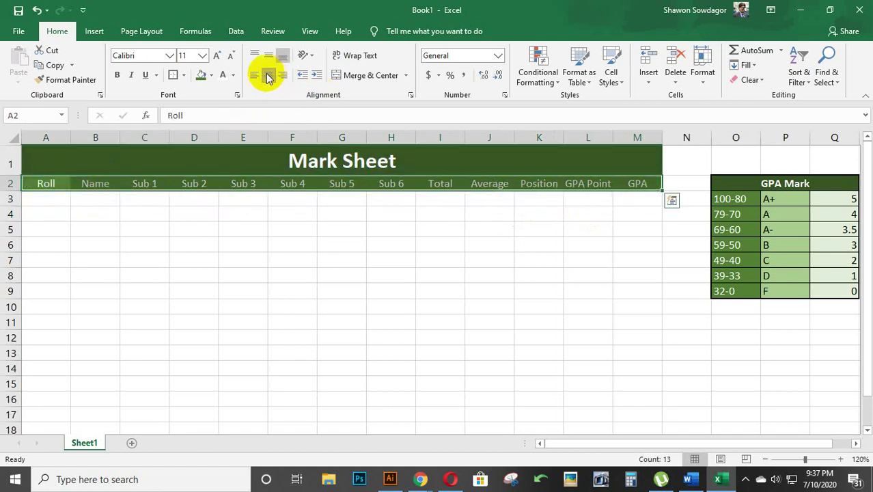
{"action": "left_click", "coordinate": [595, 213]}
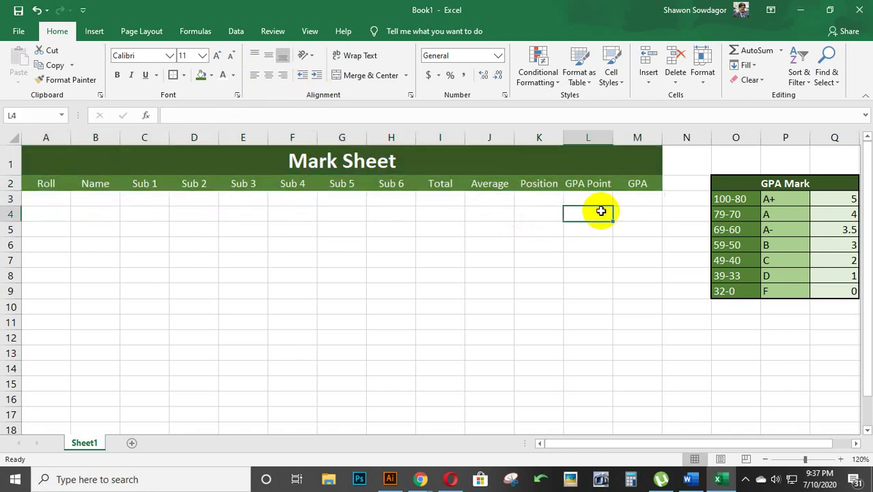
{"action": "left_click_drag", "start_coordinate": [642, 184], "coordinate": [46, 181]}
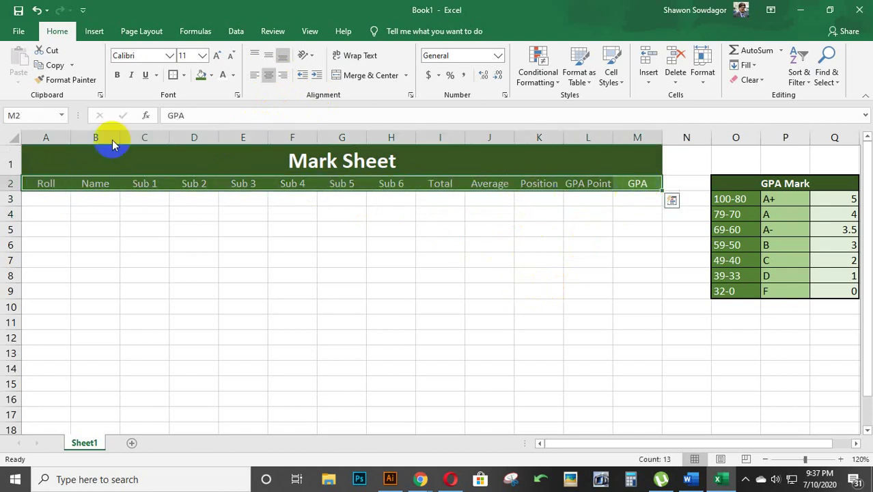
{"action": "left_click", "coordinate": [116, 75]}
{"action": "left_click", "coordinate": [287, 227]}
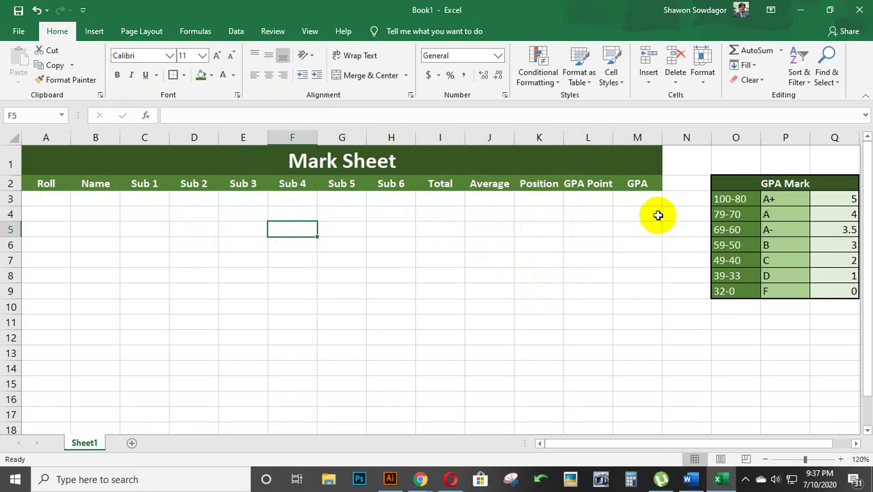
- Fill the GPA header M2 with blue (Accent 5, Darker 25%) and the GPA Point header L2 with orange (Accent 2, Darker 25%)
{"action": "left_click", "coordinate": [644, 183]}
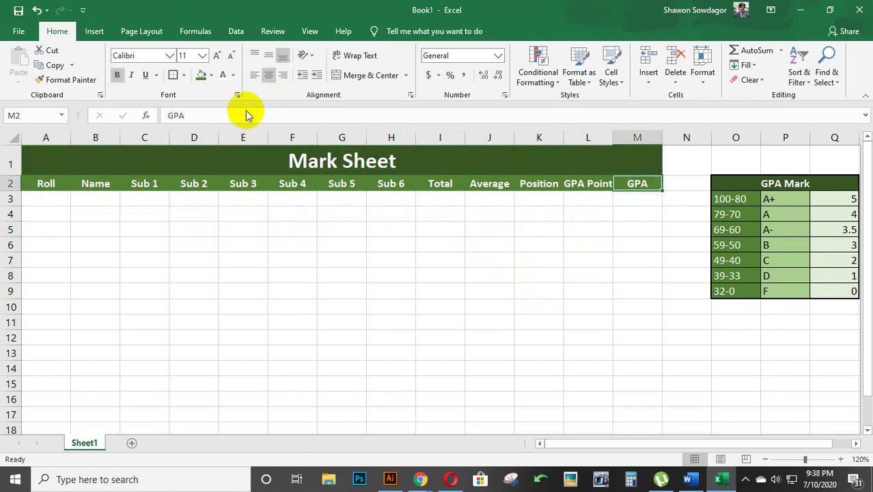
{"action": "left_click", "coordinate": [212, 75]}
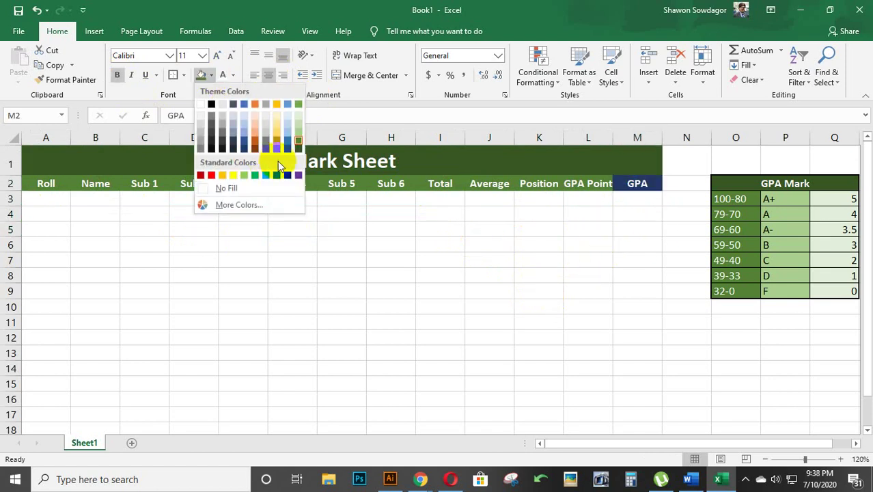
{"action": "left_click", "coordinate": [288, 142]}
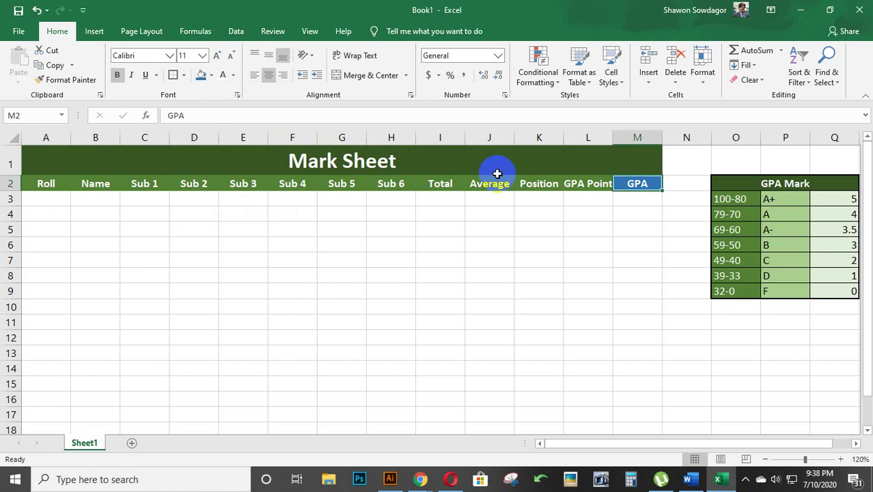
{"action": "left_click", "coordinate": [584, 184]}
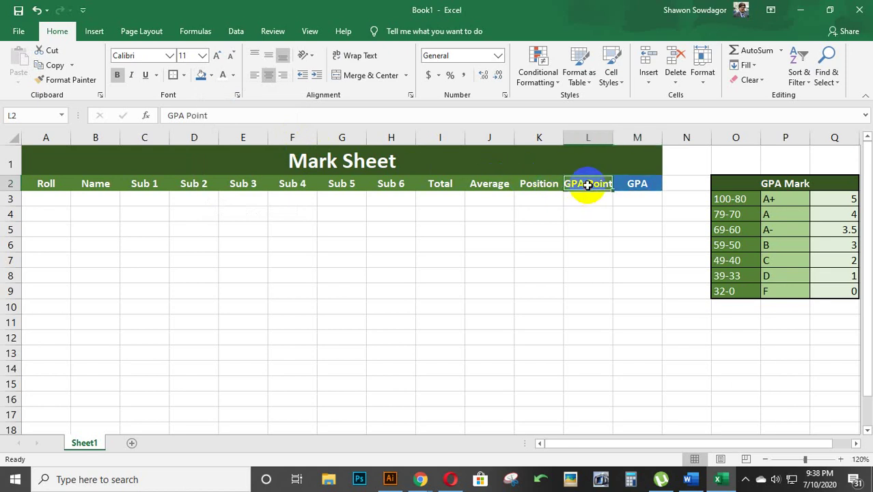
{"action": "left_click", "coordinate": [210, 76]}
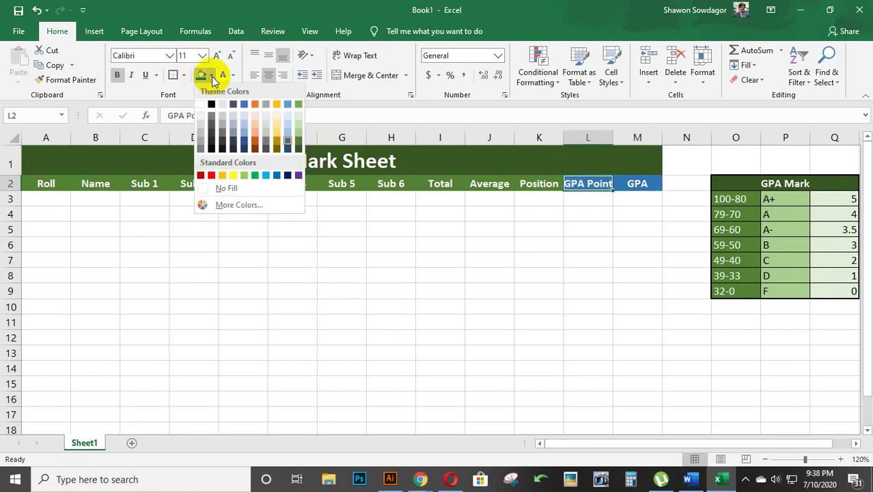
{"action": "left_click", "coordinate": [256, 145]}
- Fill the Position header K2 with dark blue (Accent 1, Darker 25%) and the Average header J2 with standard dark red
{"action": "left_click", "coordinate": [536, 185]}
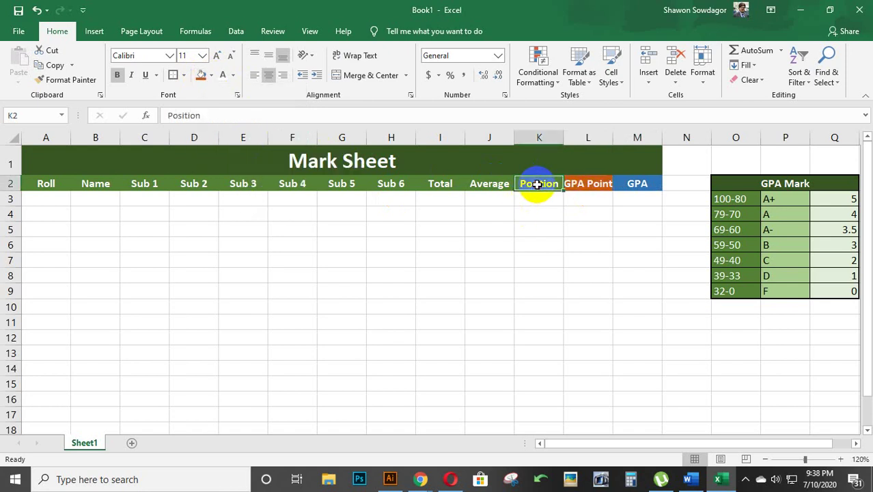
{"action": "left_click", "coordinate": [212, 75]}
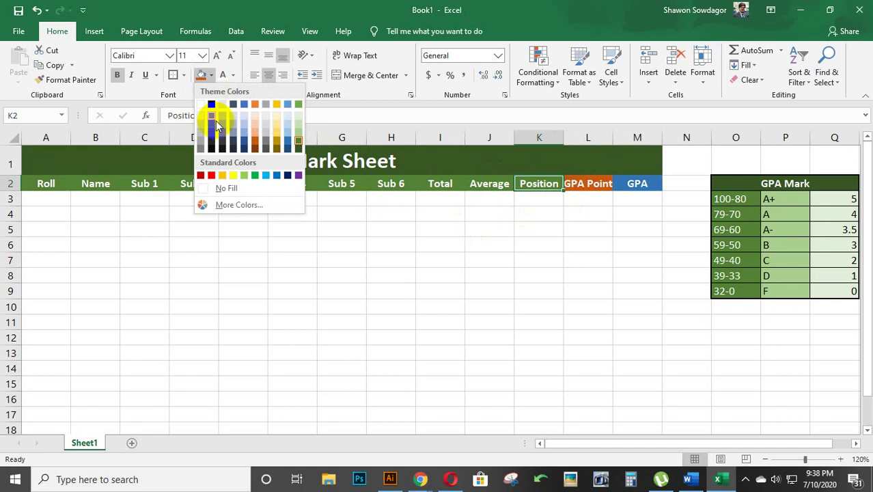
{"action": "left_click", "coordinate": [244, 142]}
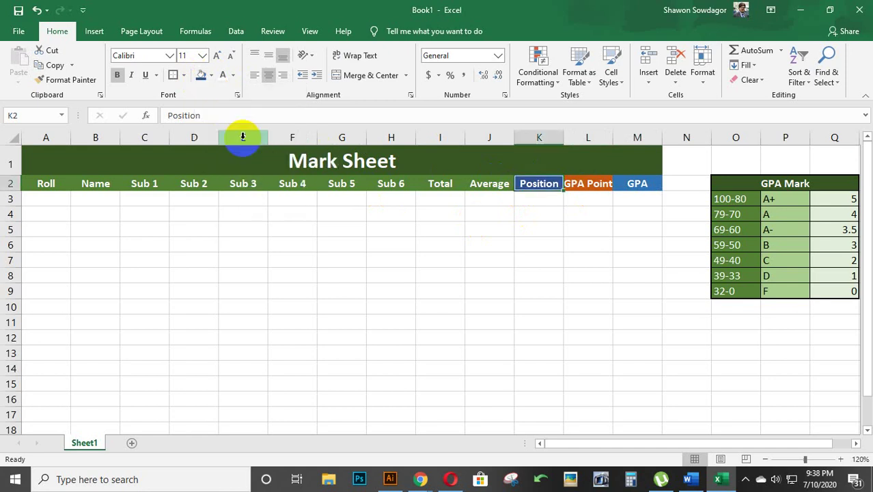
{"action": "left_click", "coordinate": [489, 183]}
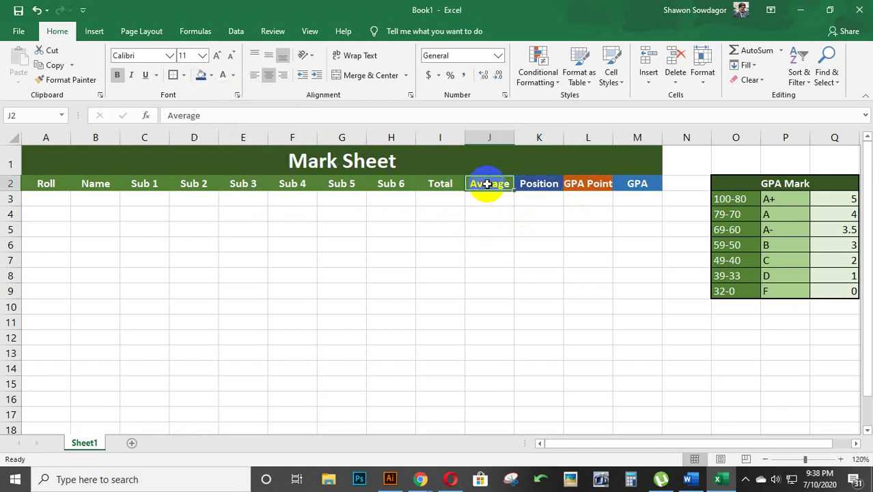
{"action": "left_click", "coordinate": [212, 75]}
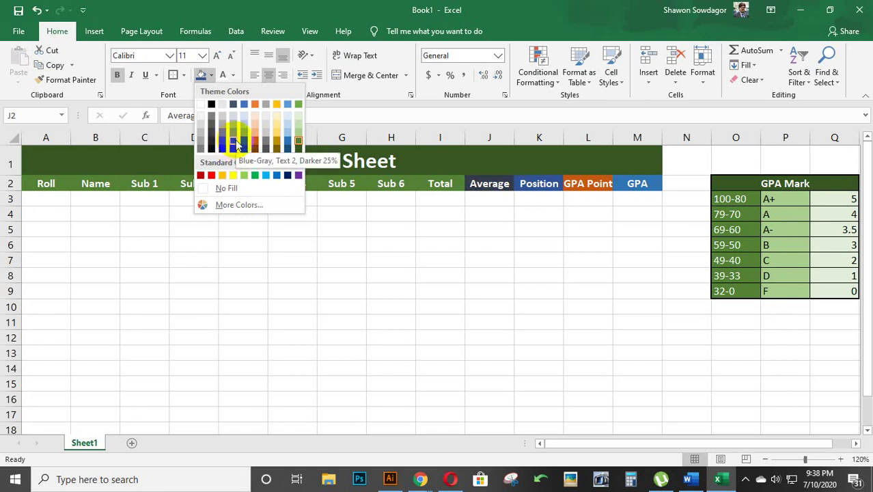
{"action": "left_click", "coordinate": [201, 178]}
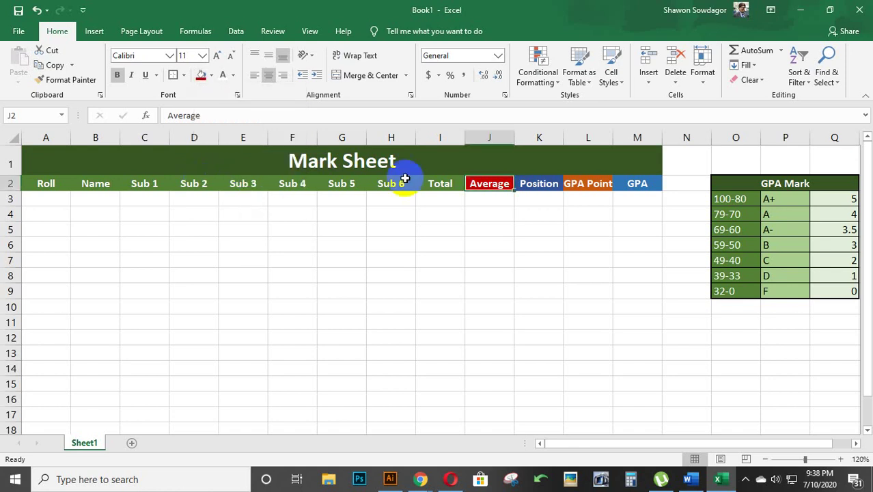
- Fill the Total header I2 with dark gray and widen column L slightly to fit the GPA Point header
{"action": "left_click", "coordinate": [440, 187]}
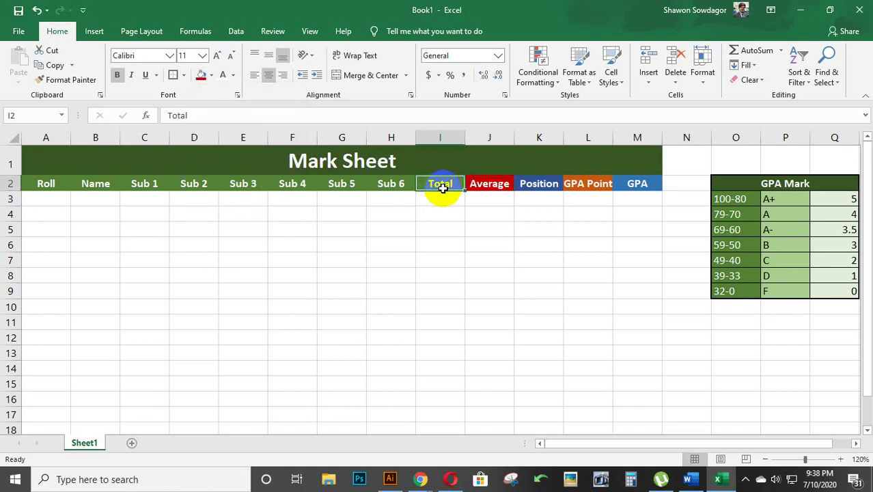
{"action": "left_click", "coordinate": [211, 76]}
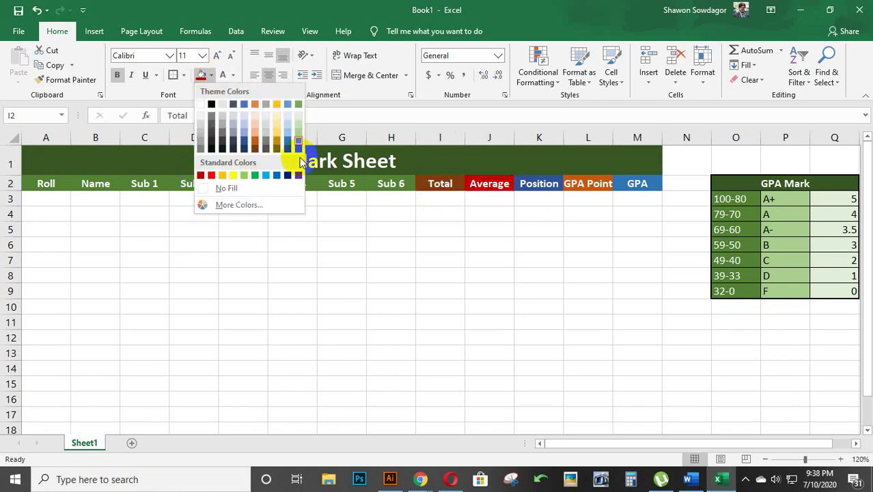
{"action": "left_click", "coordinate": [221, 147]}
{"action": "left_click", "coordinate": [564, 213]}
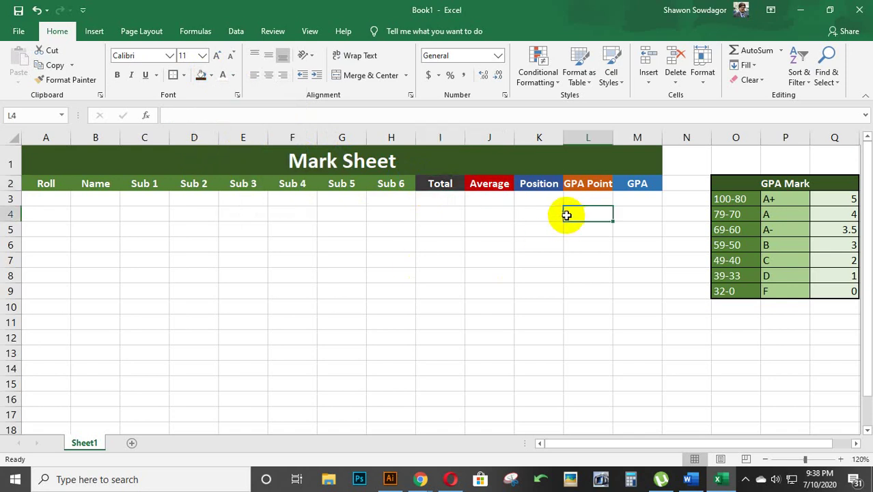
{"action": "left_click_drag", "start_coordinate": [613, 137], "coordinate": [620, 139]}
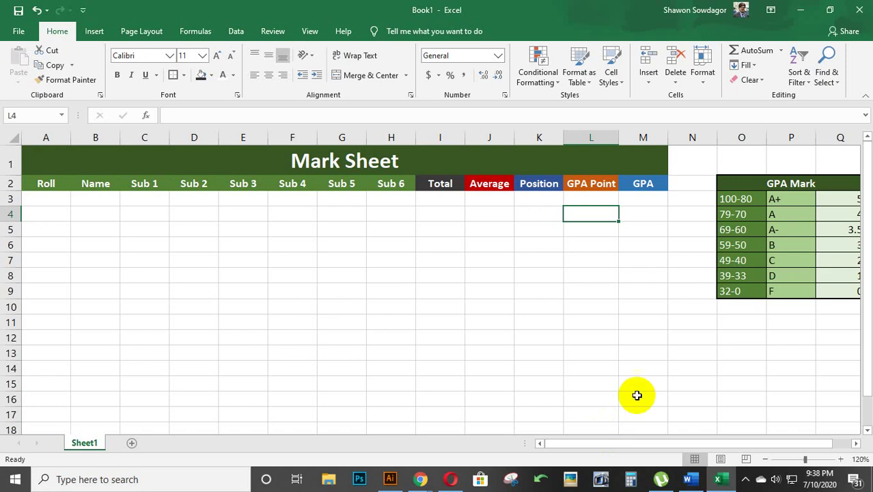
- Move the GPA Mark table from O2:Q9 so it starts at N1, accepting that its merged heading is unmerged
{"action": "left_click", "coordinate": [731, 185]}
{"action": "left_click_drag", "start_coordinate": [730, 184], "coordinate": [733, 297]}
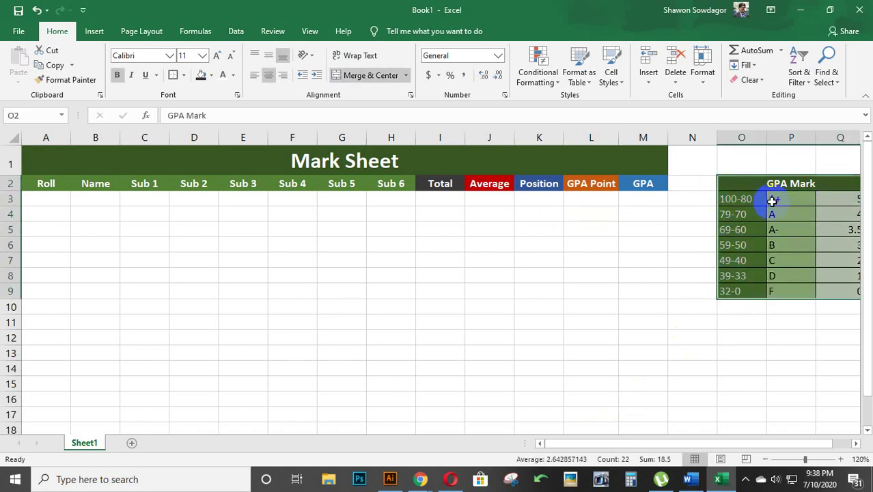
{"action": "right_click", "coordinate": [739, 184]}
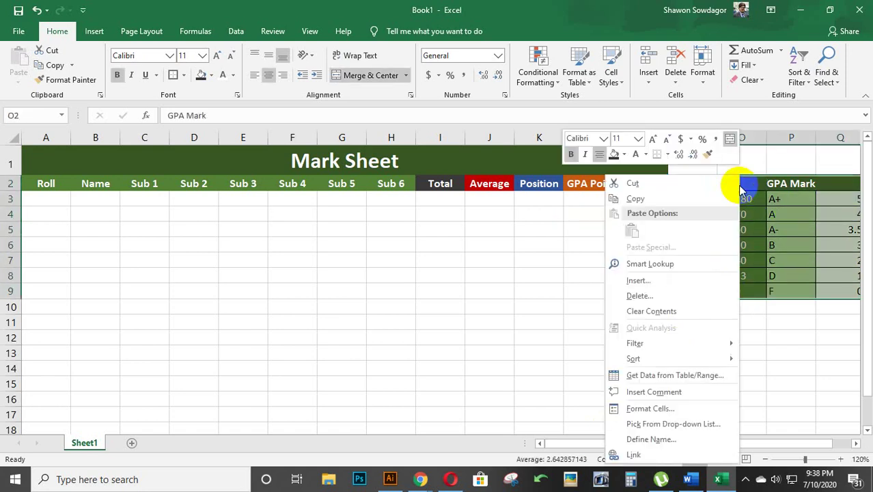
{"action": "left_click", "coordinate": [653, 184]}
{"action": "left_click", "coordinate": [688, 160]}
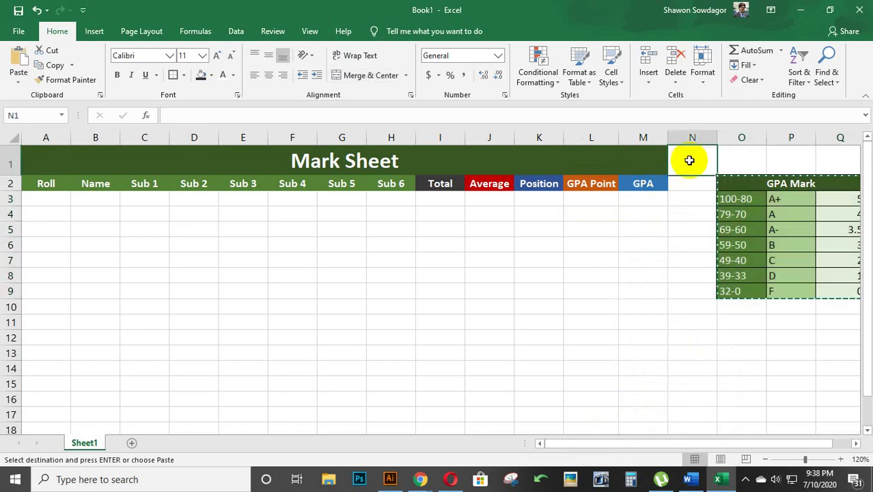
{"action": "right_click", "coordinate": [691, 163]}
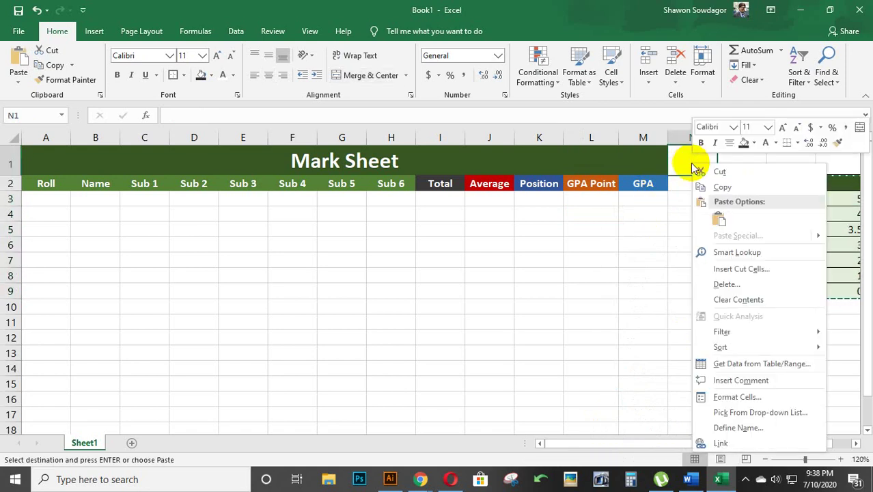
{"action": "left_click", "coordinate": [715, 220]}
{"action": "left_click", "coordinate": [415, 273]}
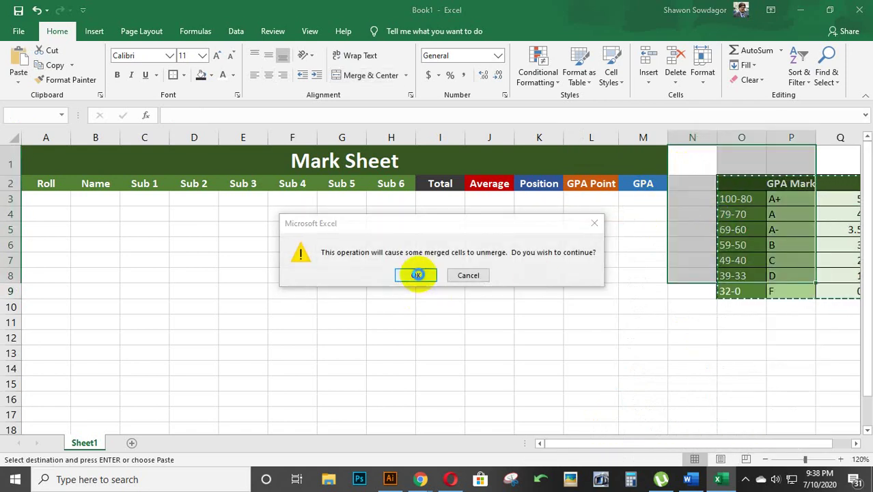
{"action": "left_click", "coordinate": [840, 211]}
- Merge and center the GPA Mark heading across N1:P1
{"action": "left_click_drag", "start_coordinate": [799, 164], "coordinate": [686, 171]}
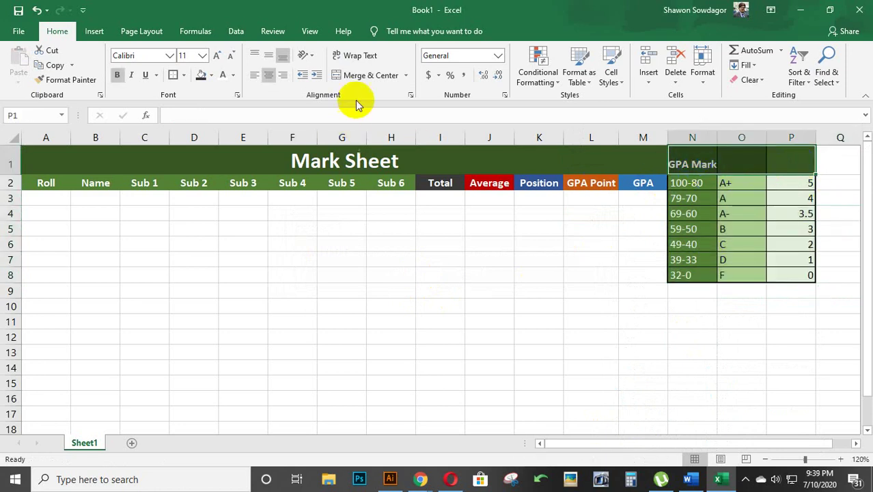
{"action": "left_click", "coordinate": [368, 75]}
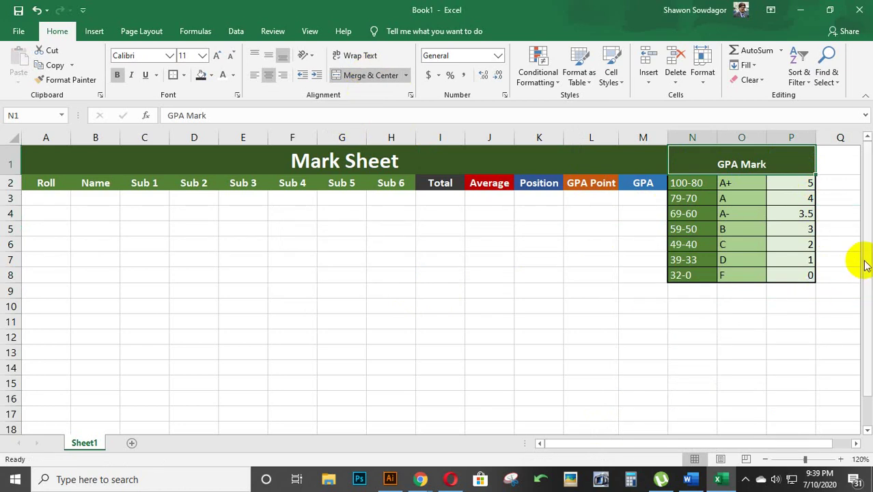
{"action": "left_click", "coordinate": [843, 227]}
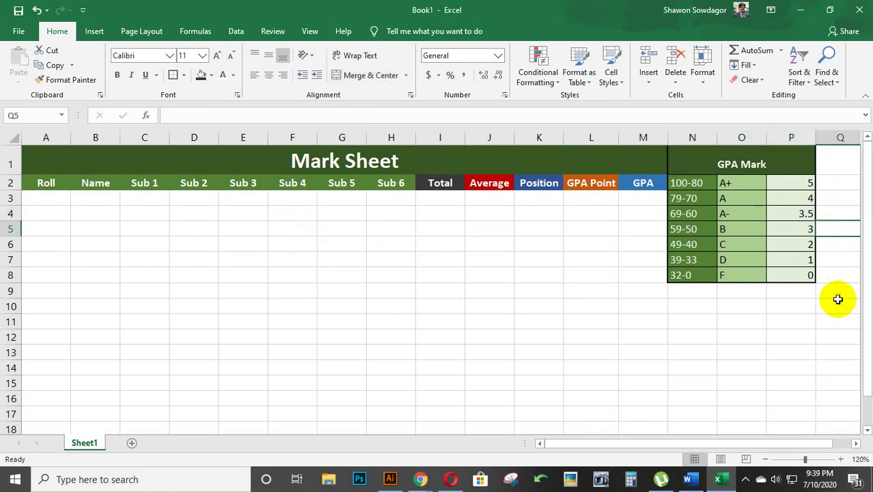
- Apply all borders and thick outside borders to the mark sheet range A1:M12
{"action": "left_click", "coordinate": [657, 163]}
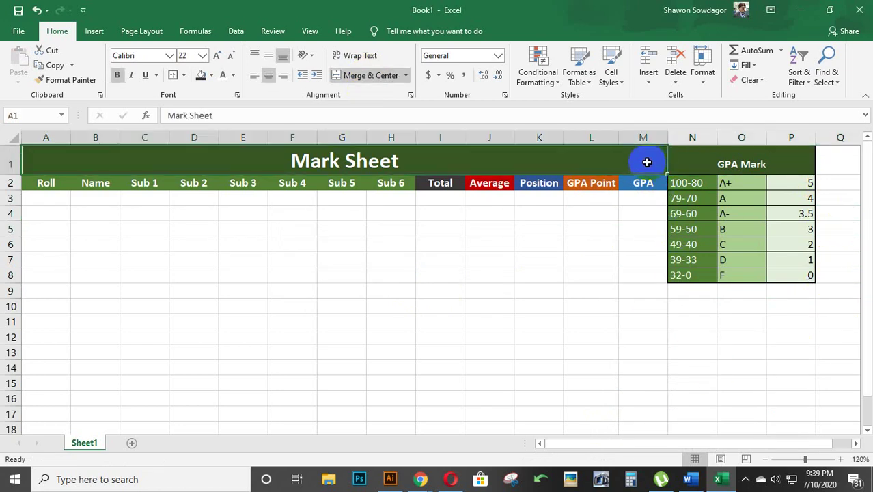
{"action": "left_click_drag", "start_coordinate": [646, 161], "coordinate": [624, 342]}
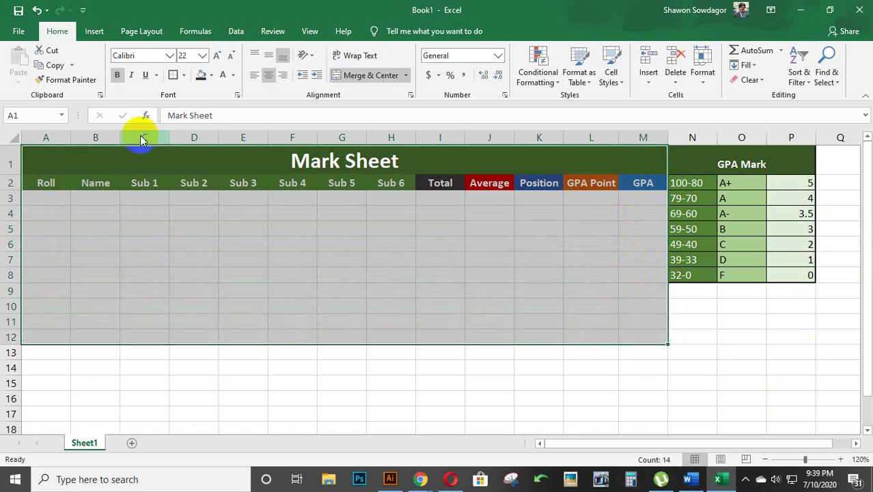
{"action": "left_click", "coordinate": [183, 75]}
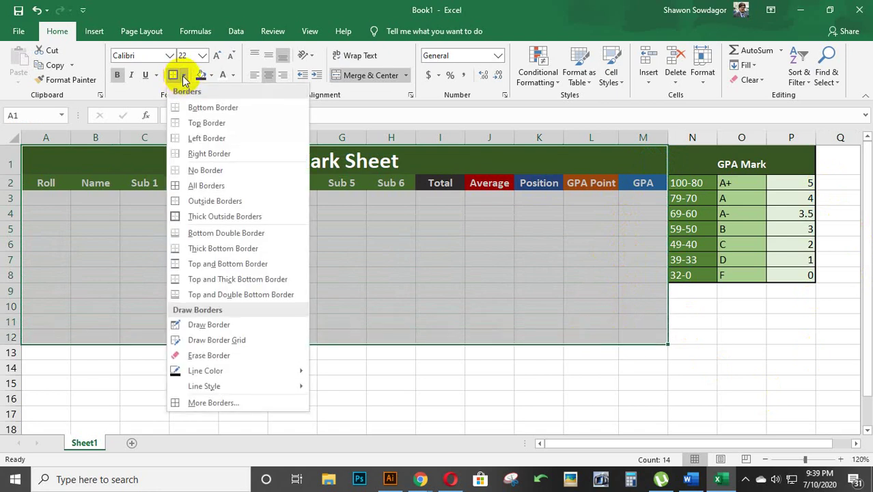
{"action": "left_click", "coordinate": [199, 186]}
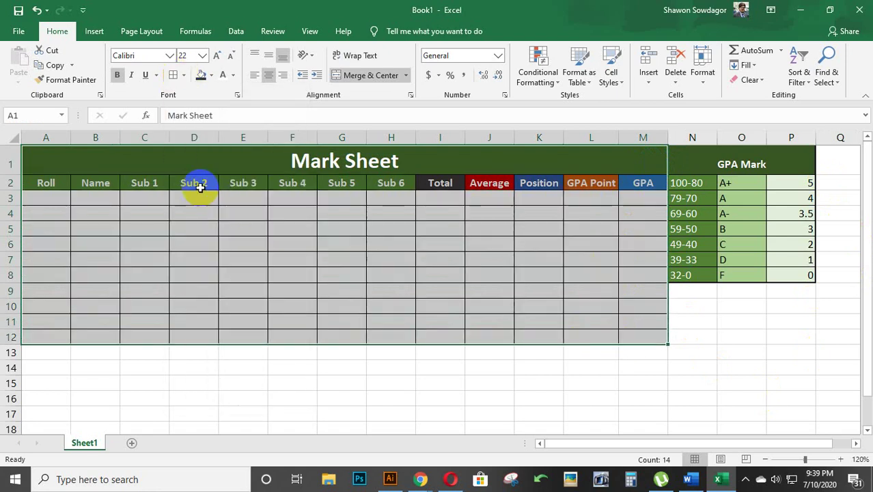
{"action": "left_click", "coordinate": [183, 75]}
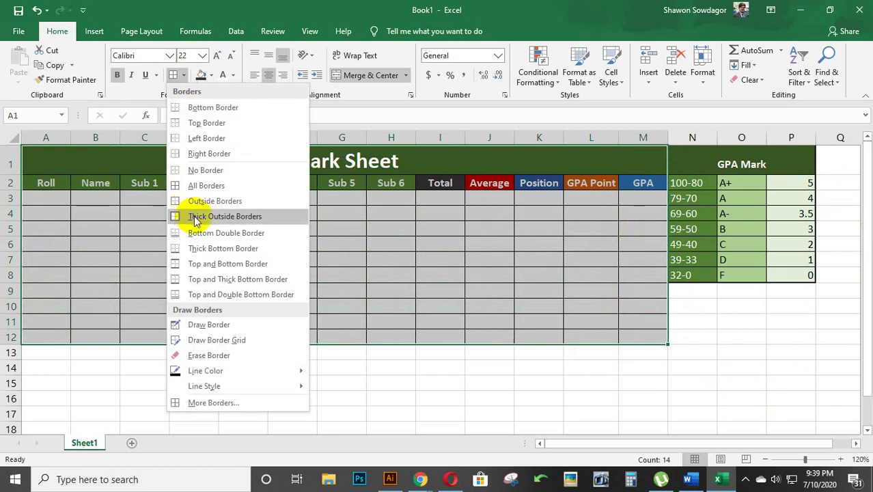
{"action": "left_click", "coordinate": [195, 216]}
{"action": "left_click", "coordinate": [547, 370]}
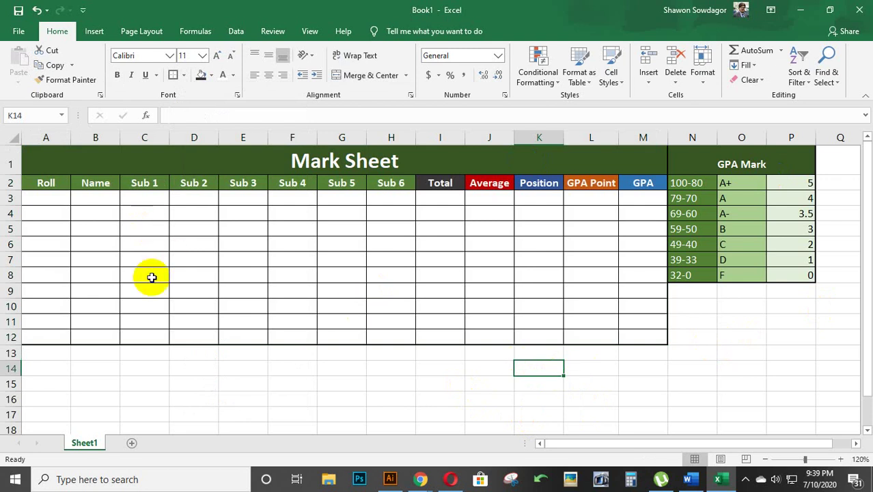
- Enter roll numbers 202001 in A3 and 202002 in A4, and fill the series down to A12
{"action": "left_click", "coordinate": [52, 199]}
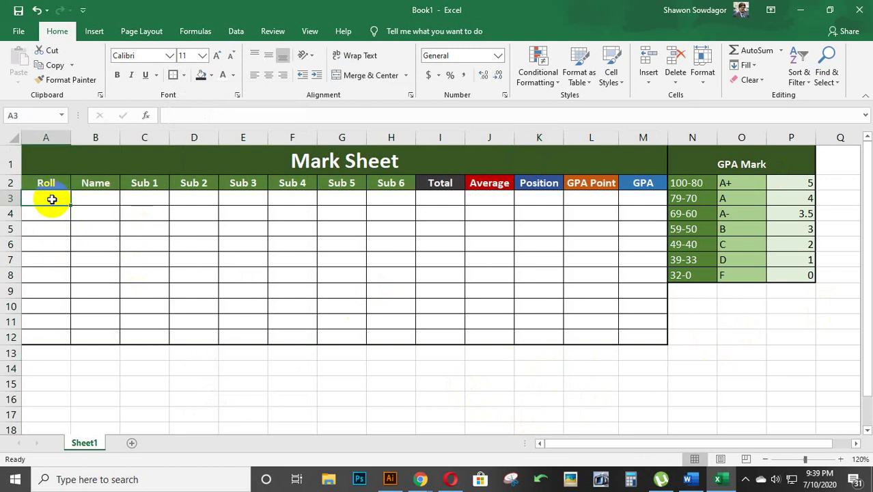
{"action": "type", "text": "20"}
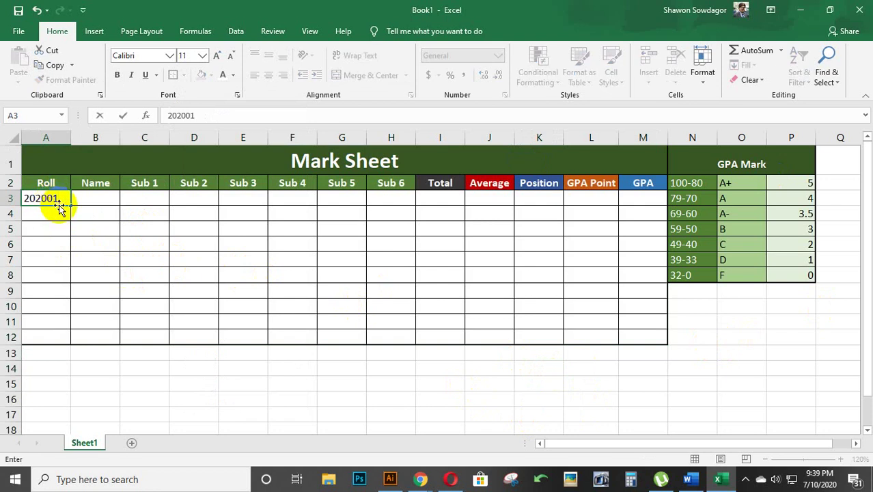
{"action": "type", "text": "2001"}
{"action": "left_click", "coordinate": [45, 214]}
{"action": "type", "text": "2"}
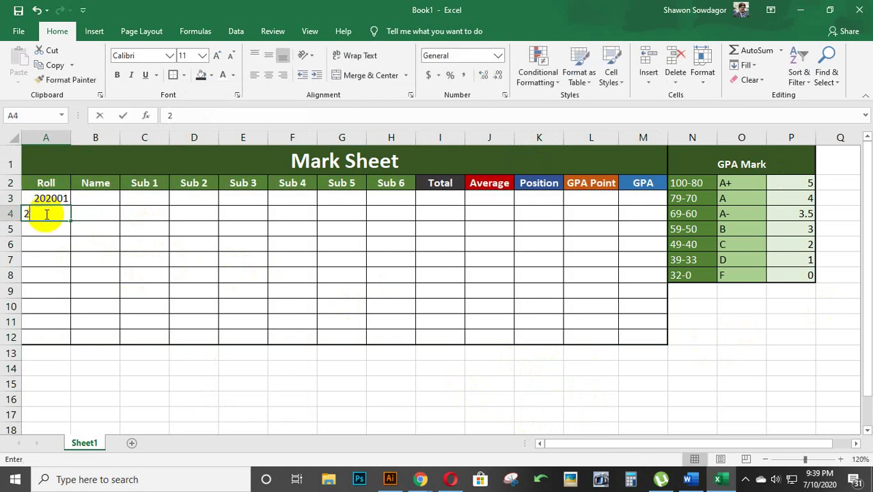
{"action": "type", "text": "02002"}
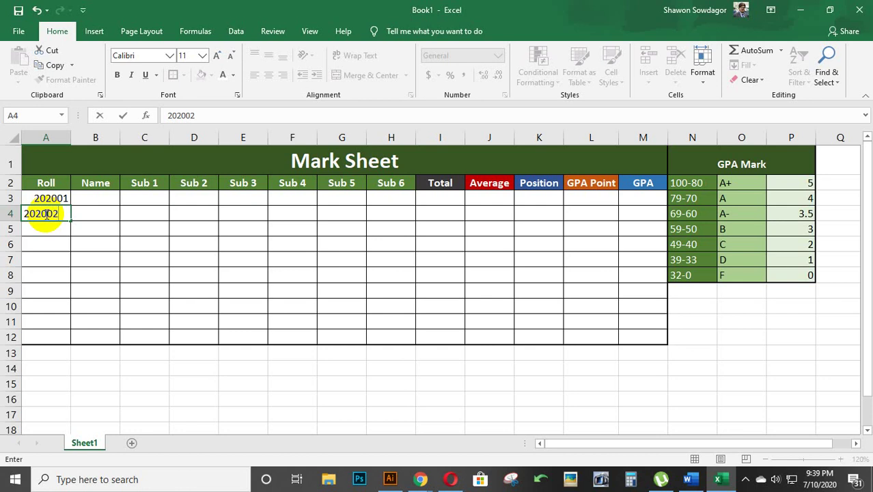
{"action": "left_click", "coordinate": [93, 215]}
{"action": "left_click", "coordinate": [56, 199]}
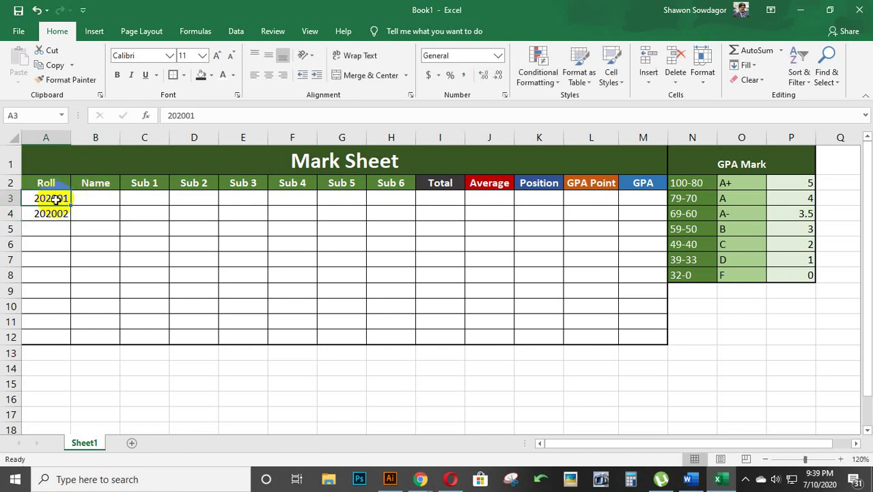
{"action": "left_click_drag", "start_coordinate": [56, 199], "coordinate": [69, 347]}
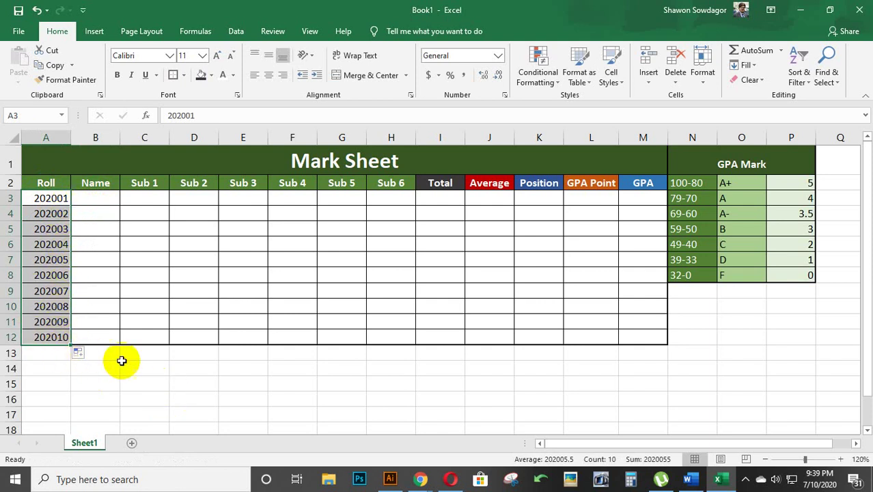
{"action": "left_click", "coordinate": [123, 365]}
- Make the roll numbers in A3:A12 bold
{"action": "left_click_drag", "start_coordinate": [59, 199], "coordinate": [68, 340]}
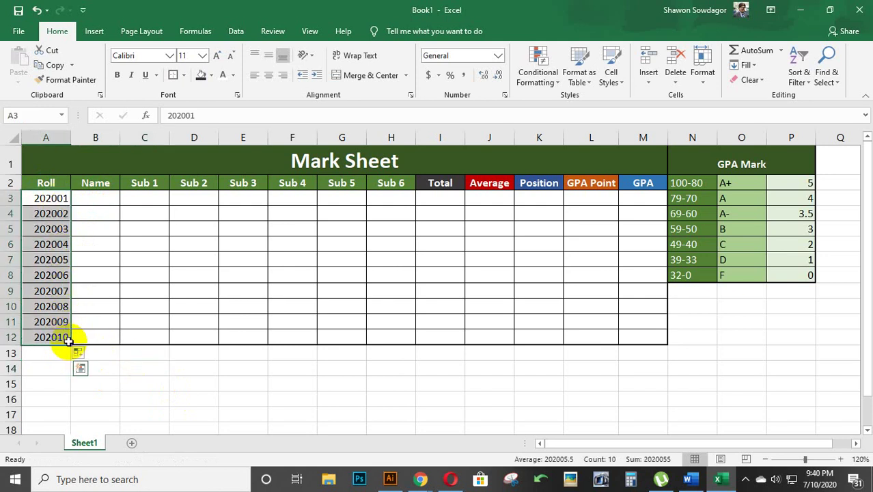
{"action": "left_click", "coordinate": [117, 75]}
{"action": "left_click", "coordinate": [176, 367]}
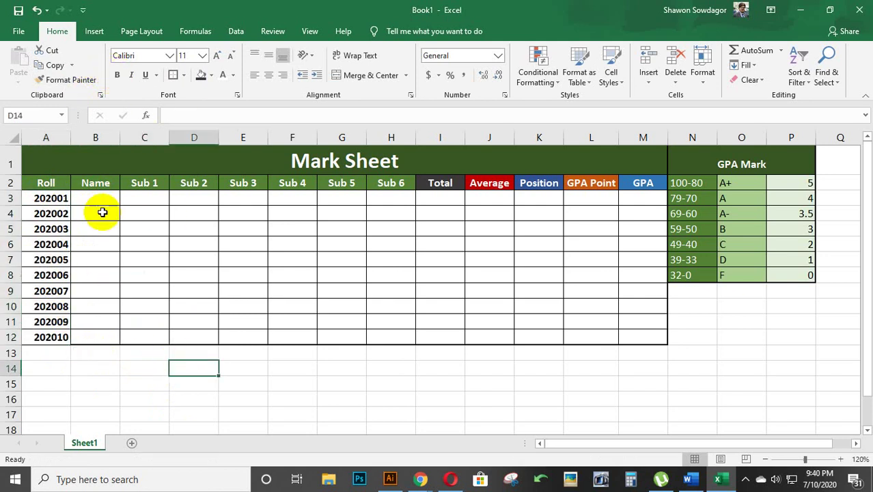
- Enter the first student's marks 50, 67, 89, 65, 45 and 95 for Sub 1 to Sub 6 in C3:H3
{"action": "left_click", "coordinate": [101, 197]}
{"action": "left_click", "coordinate": [143, 197]}
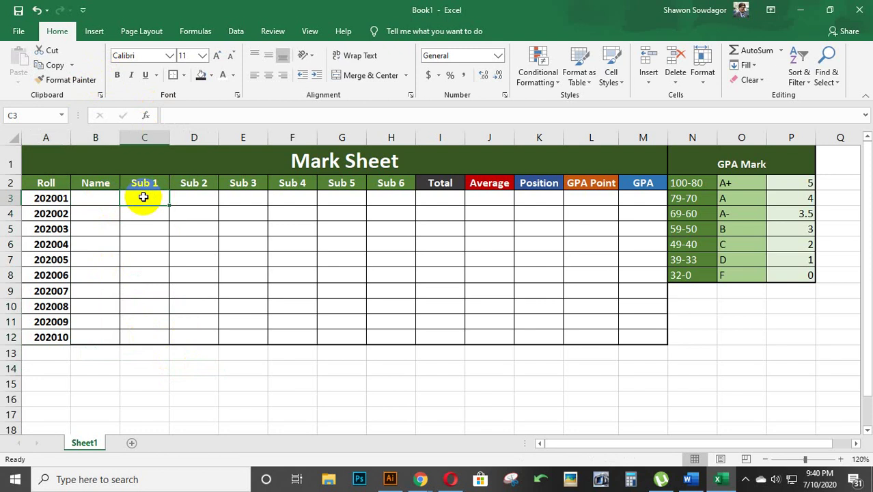
{"action": "left_click", "coordinate": [103, 201]}
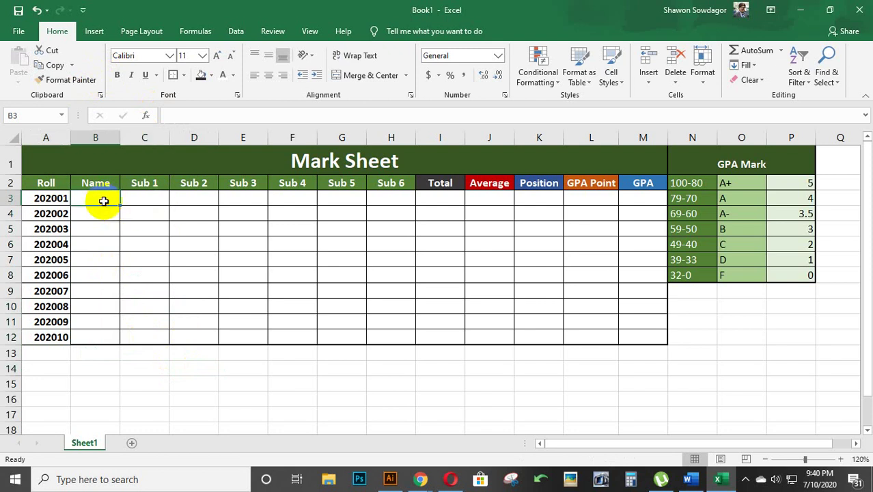
{"action": "left_click", "coordinate": [144, 199]}
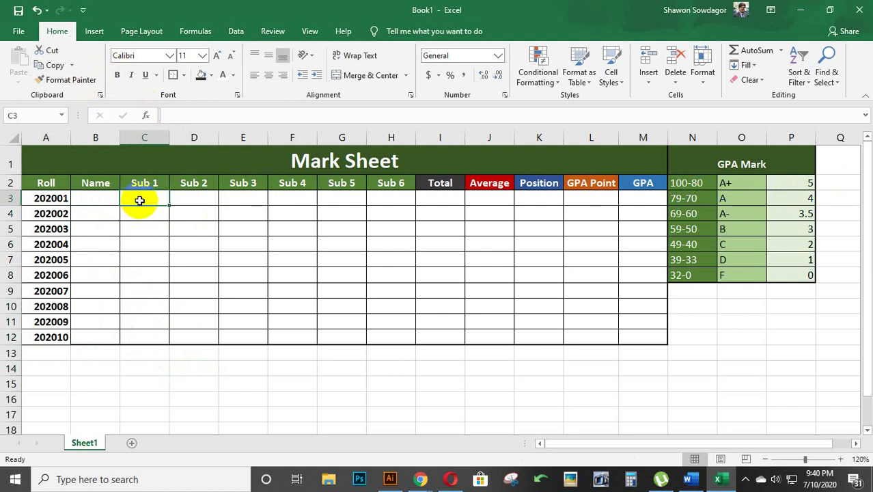
{"action": "type", "text": "50"}
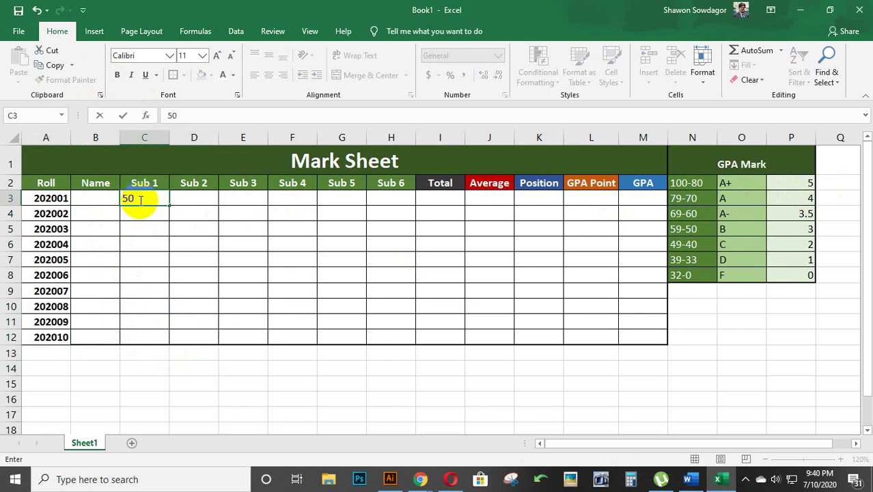
{"action": "key", "text": "Tab"}
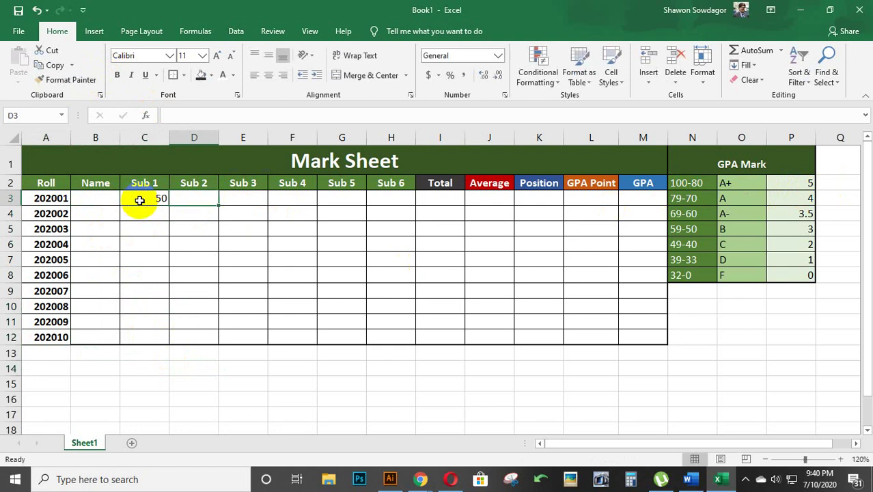
{"action": "type", "text": "67"}
{"action": "key", "text": "Tab"}
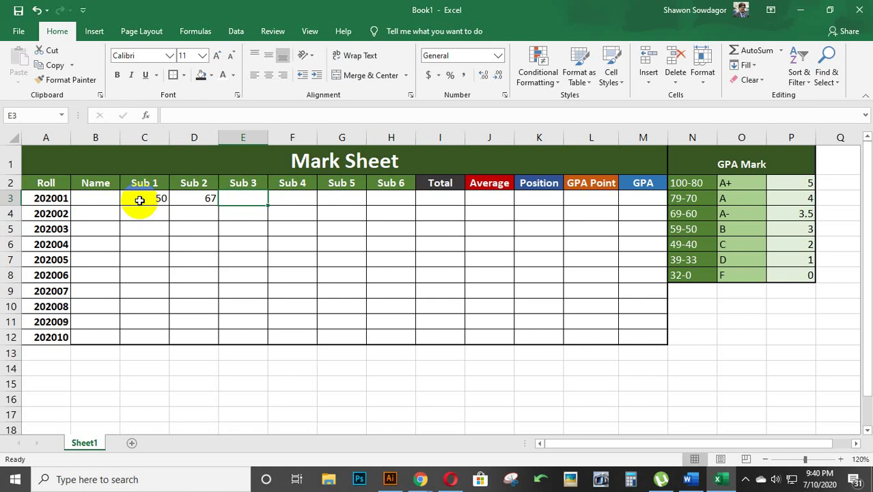
{"action": "type", "text": "89"}
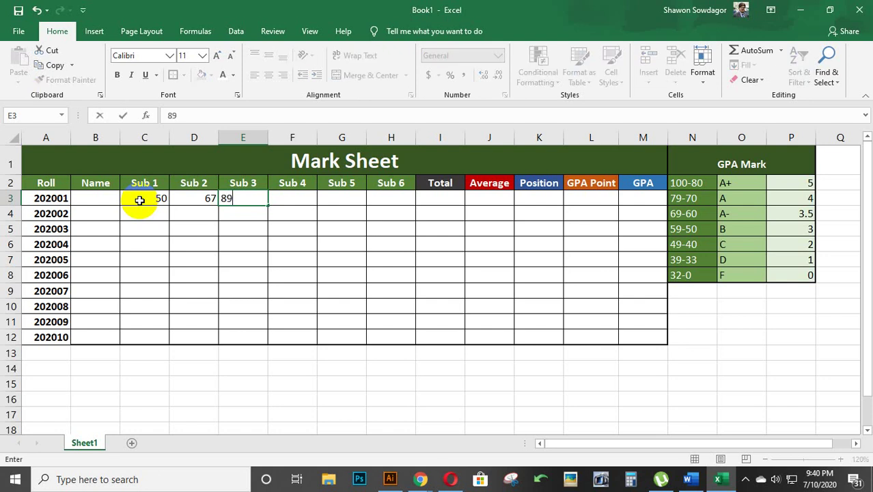
{"action": "key", "text": "Tab"}
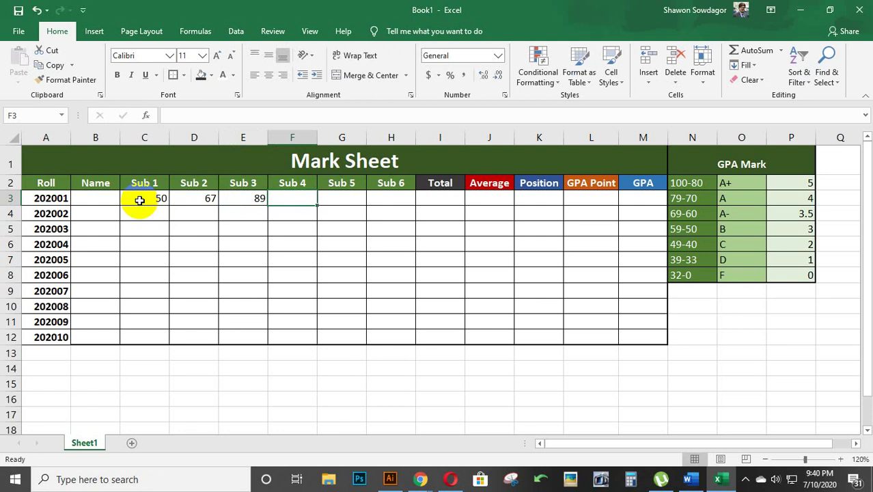
{"action": "type", "text": "65"}
{"action": "key", "text": "Tab"}
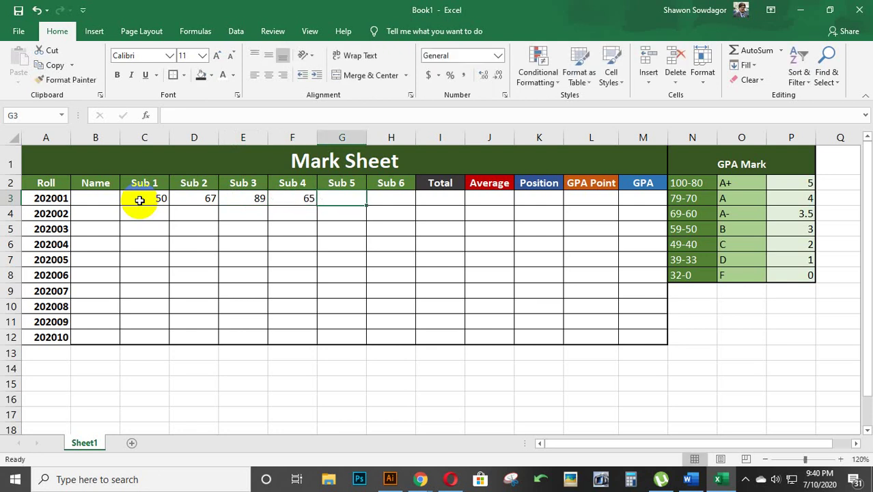
{"action": "type", "text": "45"}
{"action": "key", "text": "Tab"}
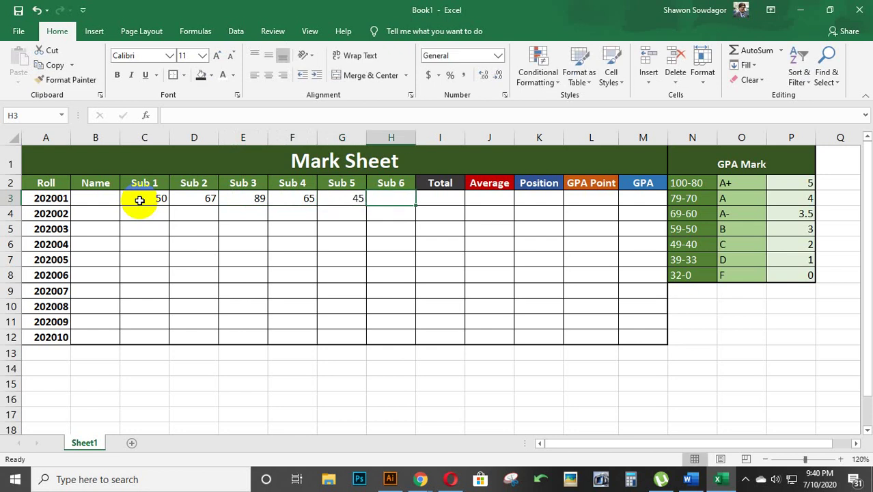
{"action": "type", "text": "95"}
{"action": "key", "text": "Left"}
- Enter the second student's marks 65, 58, 41, 36, 56 and 58 for Sub 1 to Sub 6 in C4:H4
{"action": "key", "text": "Down"}
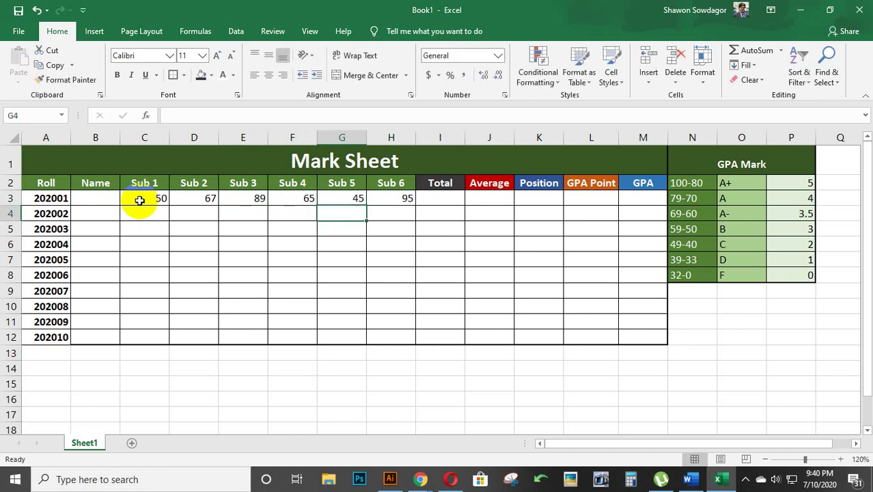
{"action": "key", "text": "Left"}
{"action": "key", "text": "Left"}
{"action": "key", "text": "Left"}
{"action": "key", "text": "Left"}
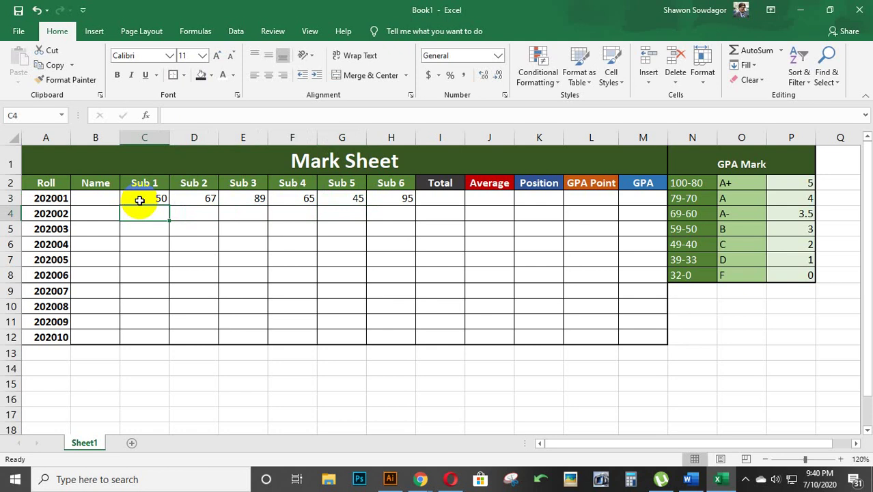
{"action": "left_click", "coordinate": [141, 198]}
{"action": "left_click", "coordinate": [147, 214]}
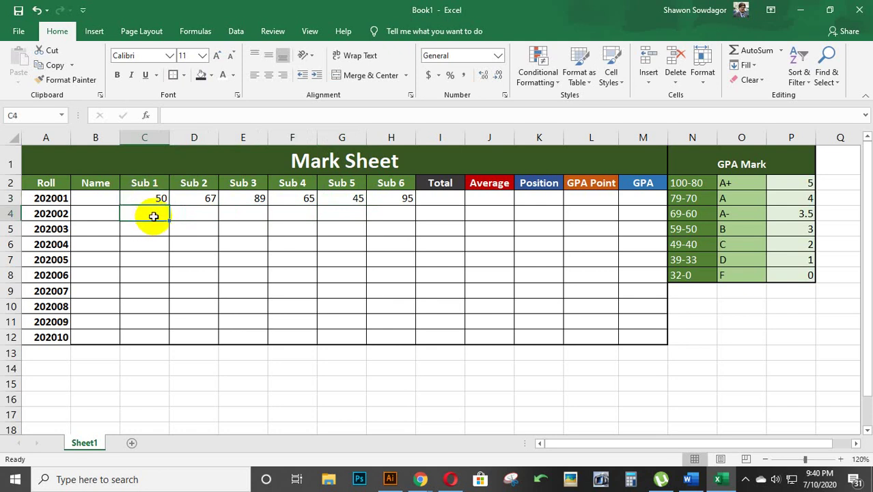
{"action": "type", "text": "65"}
{"action": "key", "text": "Tab"}
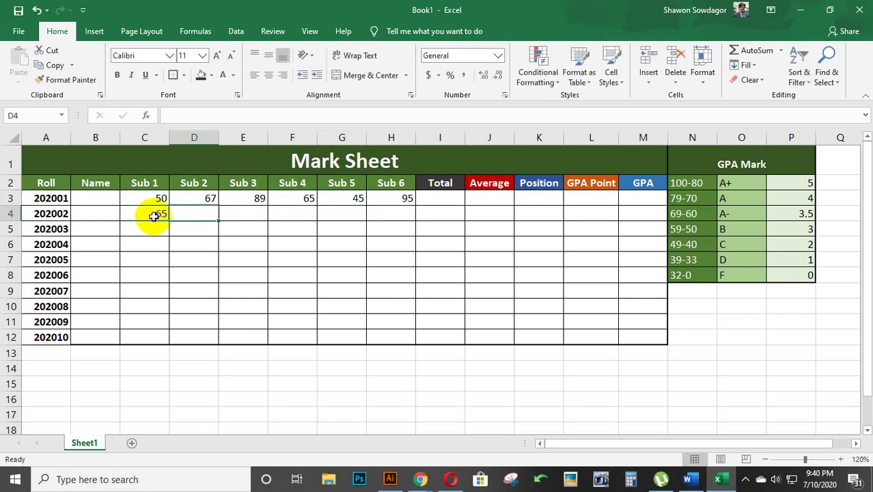
{"action": "type", "text": "58"}
{"action": "key", "text": "Tab"}
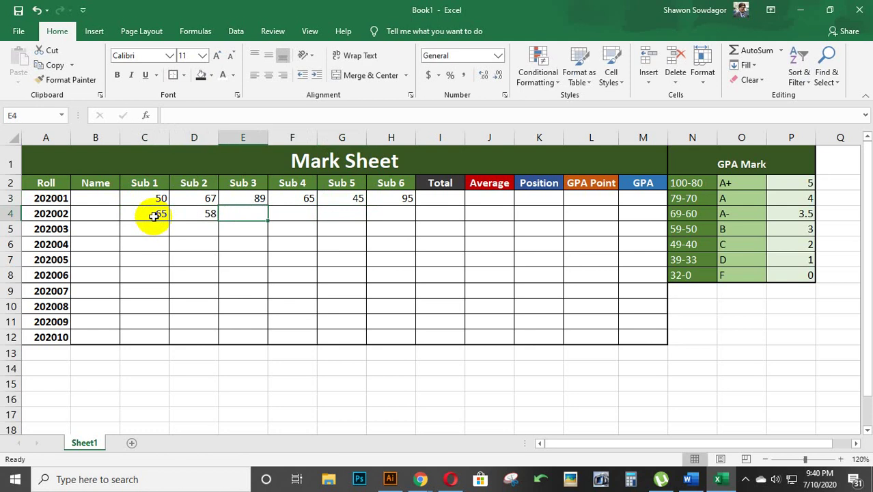
{"action": "type", "text": "41"}
{"action": "key", "text": "Tab"}
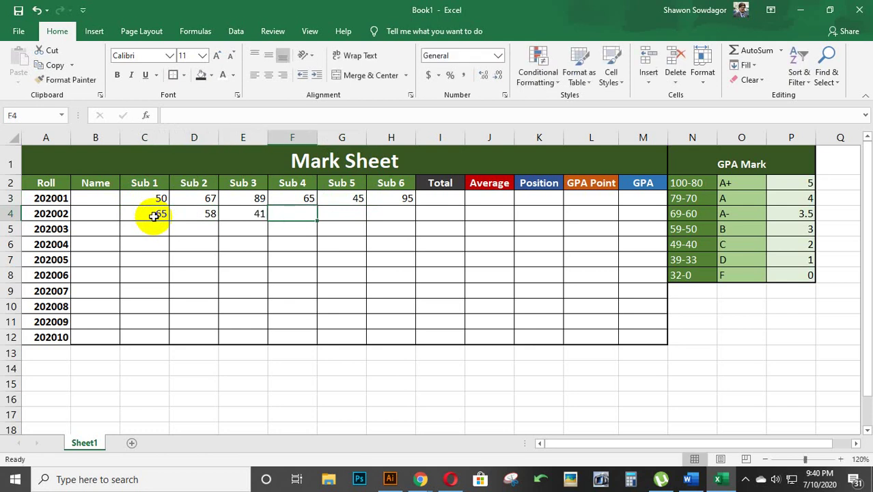
{"action": "type", "text": "36"}
{"action": "key", "text": "Tab"}
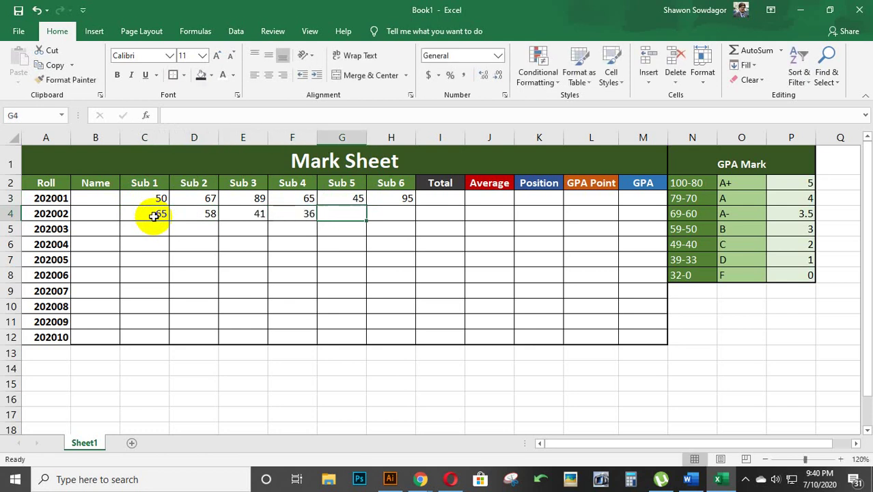
{"action": "type", "text": "56"}
{"action": "key", "text": "Tab"}
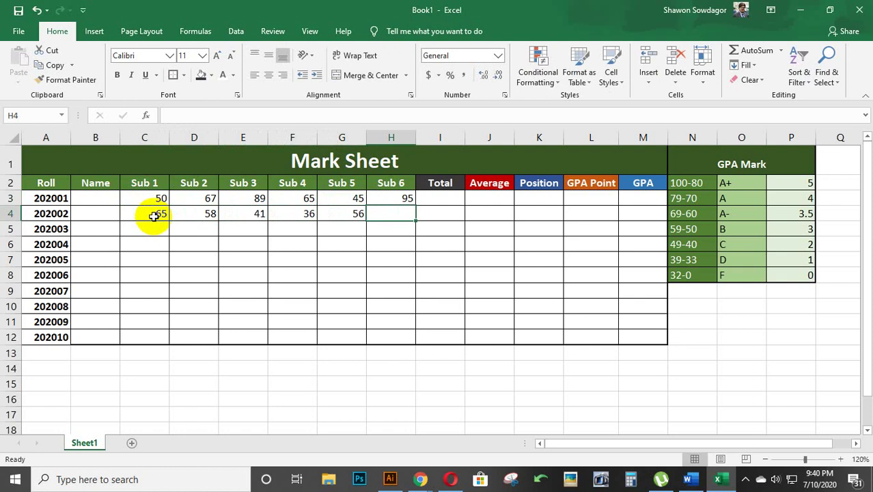
{"action": "type", "text": "58"}
{"action": "key", "text": "Return"}
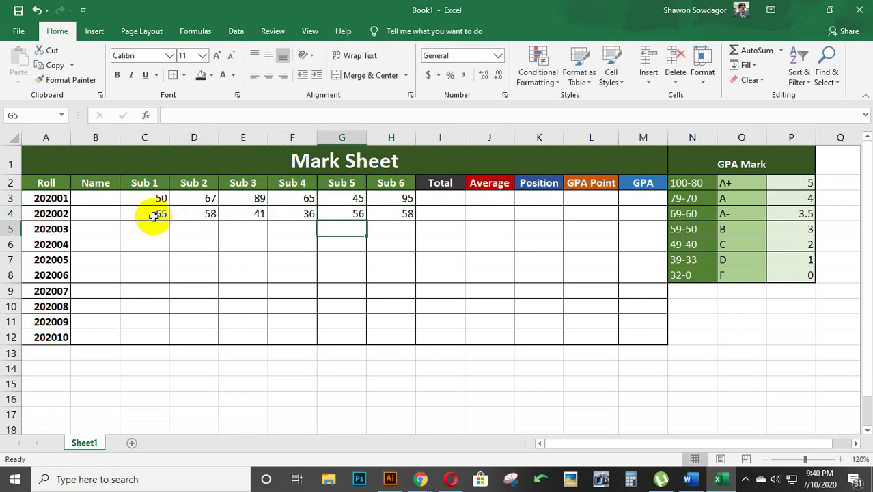
- Enter the third student's marks 56, 85, 47, 75, 48 and 95 for Sub 1 to Sub 6 in C5:H5
{"action": "key", "text": "Left"}
{"action": "type", "text": "125"}
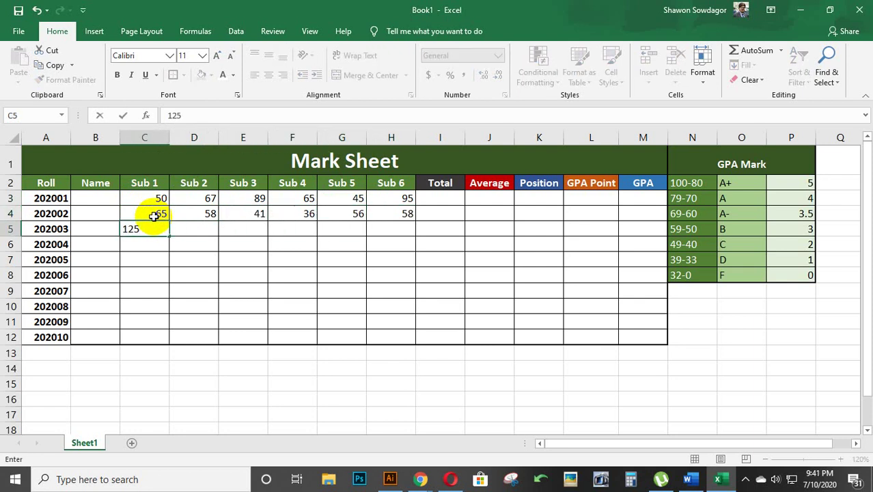
{"action": "key", "text": "BackSpace"}
{"action": "key", "text": "BackSpace"}
{"action": "key", "text": "BackSpace"}
{"action": "type", "text": "56"}
{"action": "key", "text": "Tab"}
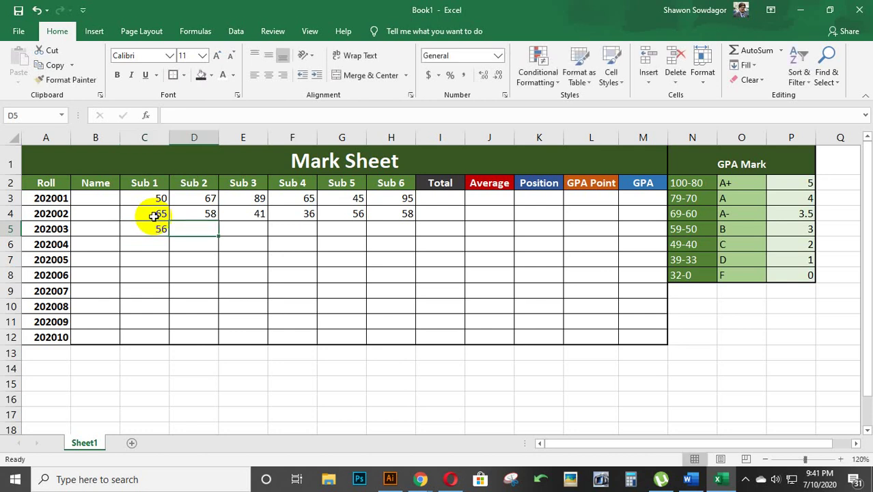
{"action": "type", "text": "85"}
{"action": "key", "text": "Tab"}
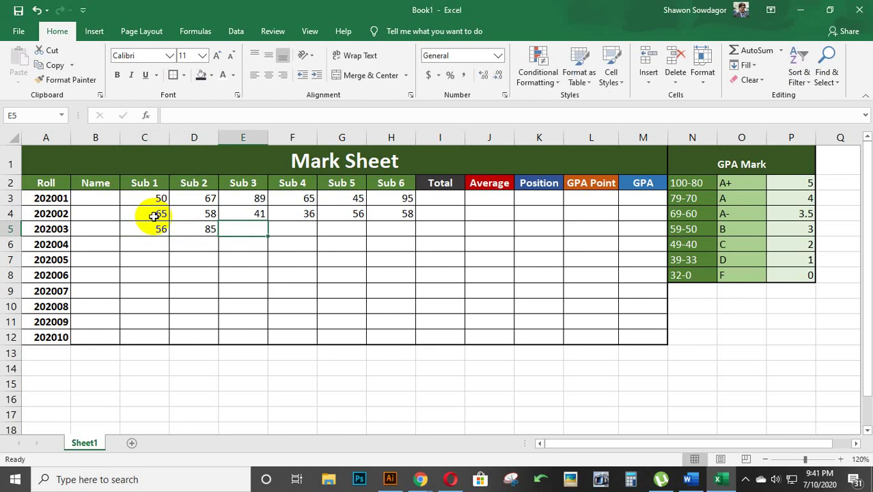
{"action": "type", "text": "47"}
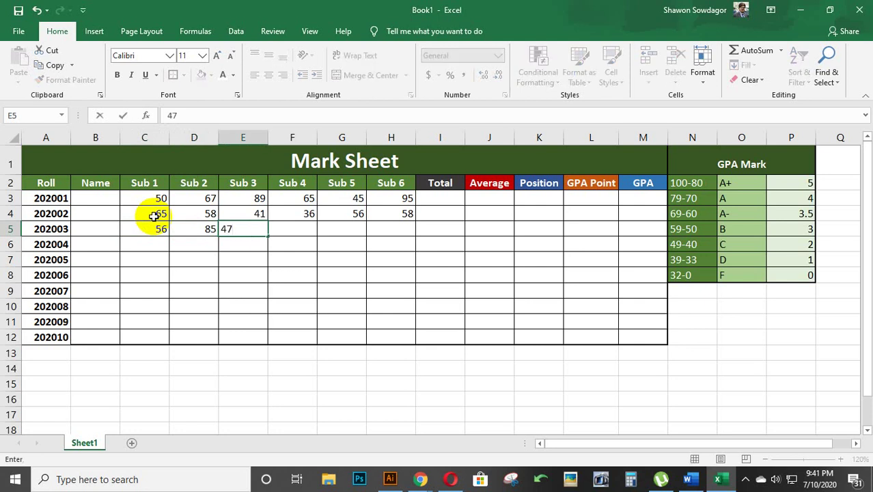
{"action": "key", "text": "Tab"}
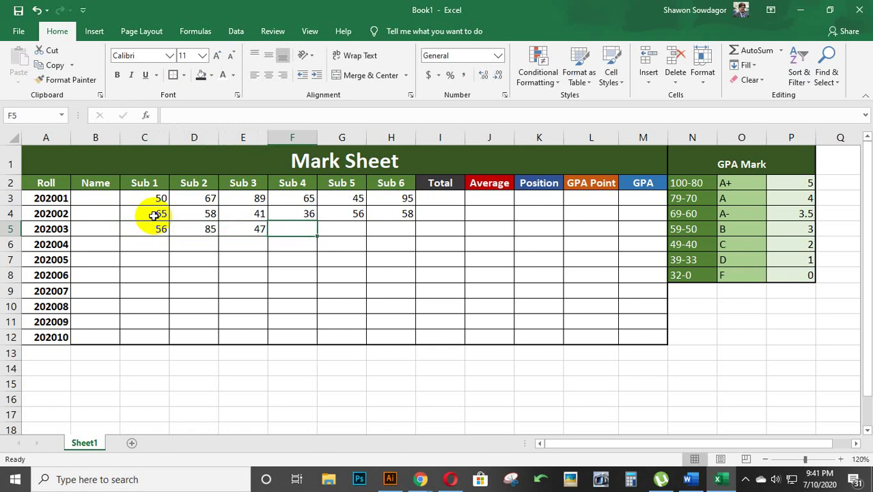
{"action": "type", "text": "75"}
{"action": "key", "text": "Tab"}
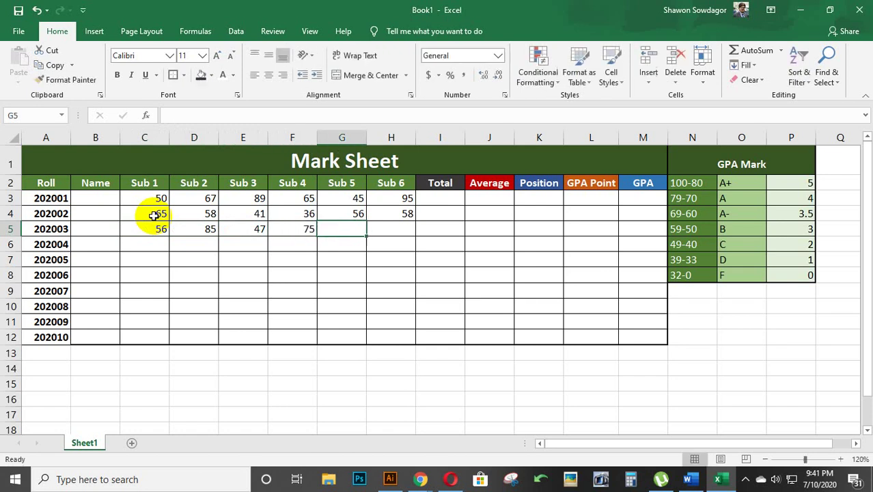
{"action": "type", "text": "48"}
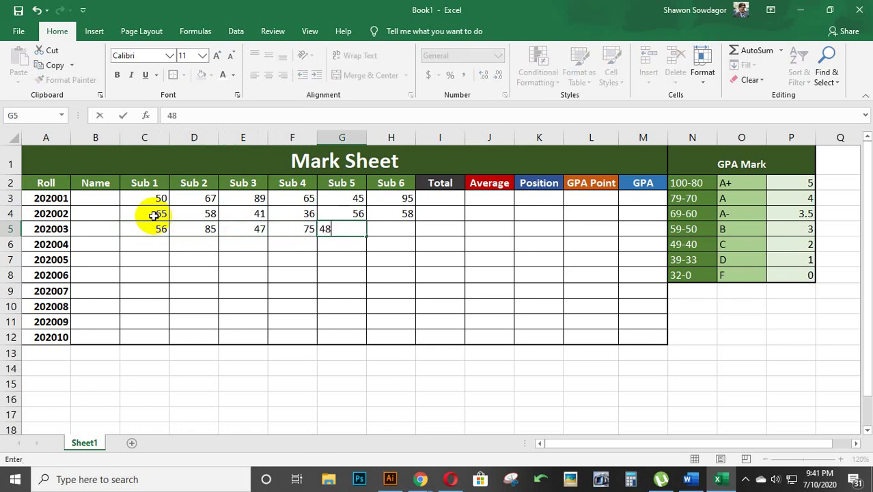
{"action": "key", "text": "Tab"}
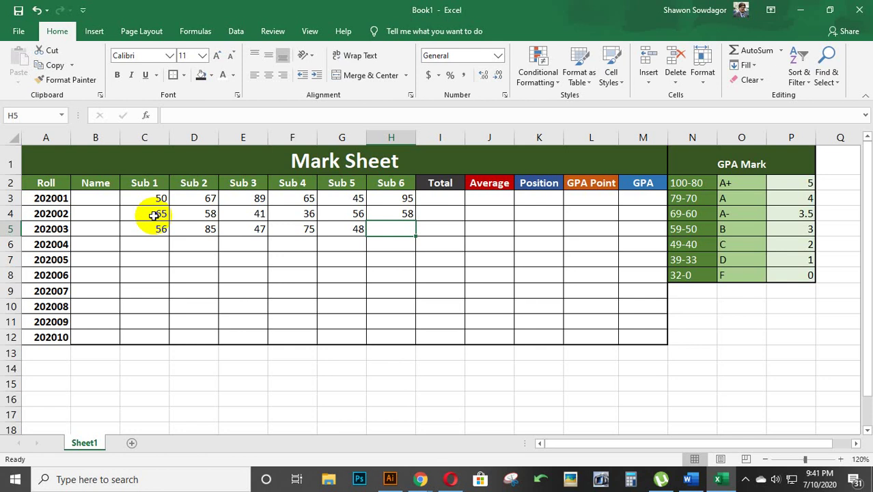
{"action": "type", "text": "95"}
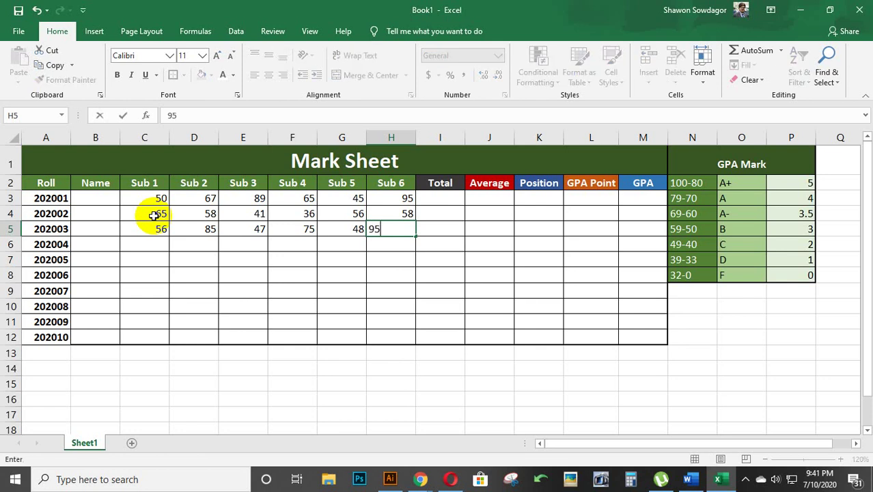
{"action": "key", "text": "Tab"}
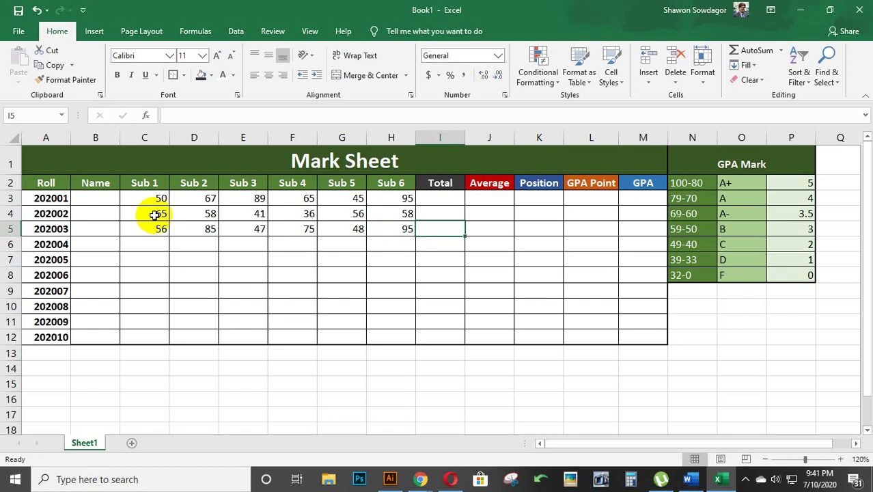
- Calculate the first student's total in I3 with a SUM formula over the six subject marks in C3:H3
{"action": "left_click", "coordinate": [447, 201]}
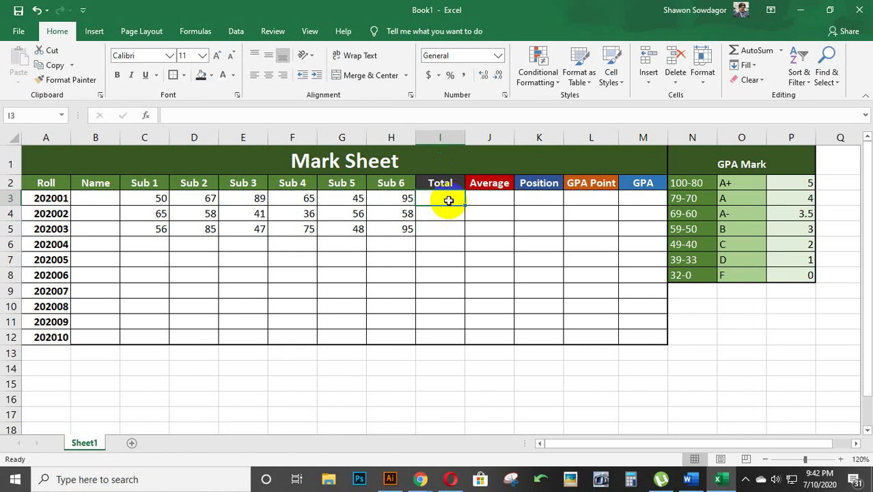
{"action": "type", "text": "="}
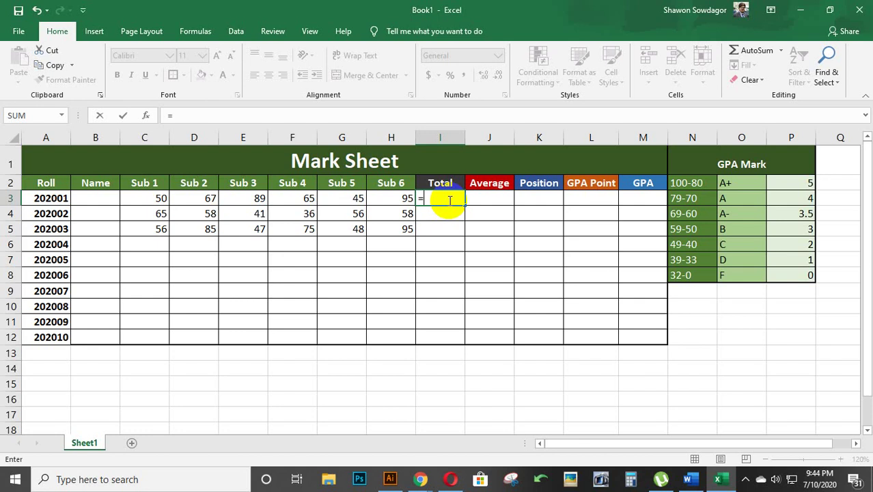
{"action": "type", "text": "SUM"}
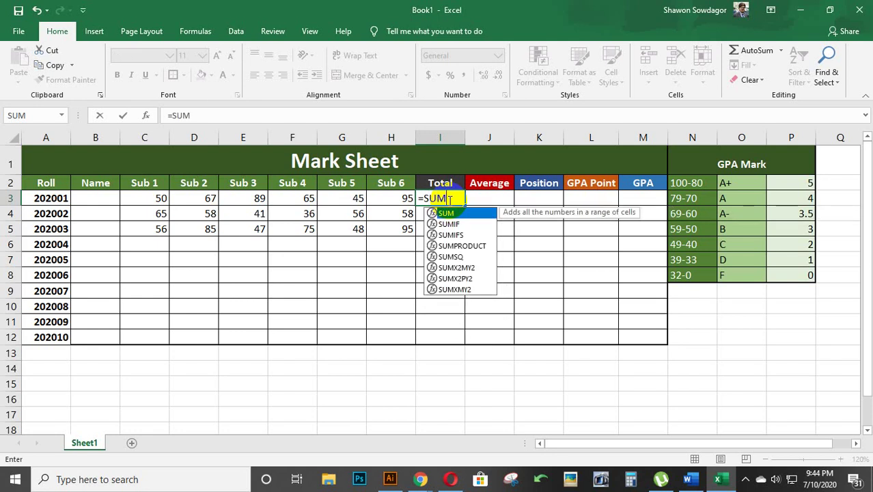
{"action": "type", "text": "("}
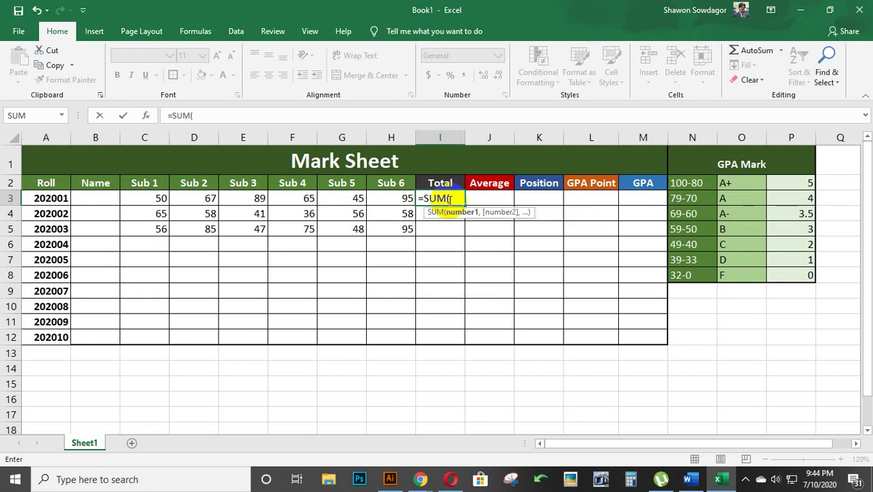
{"action": "left_click_drag", "start_coordinate": [159, 197], "coordinate": [401, 198]}
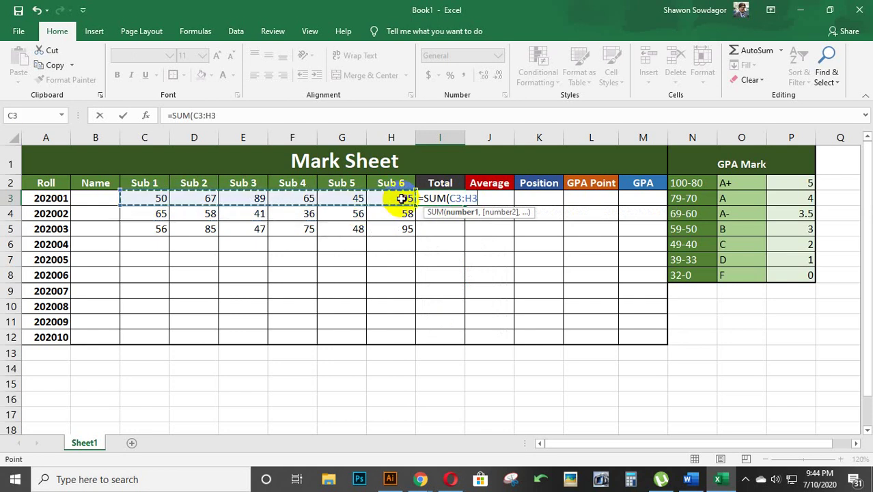
{"action": "key", "text": "Return"}
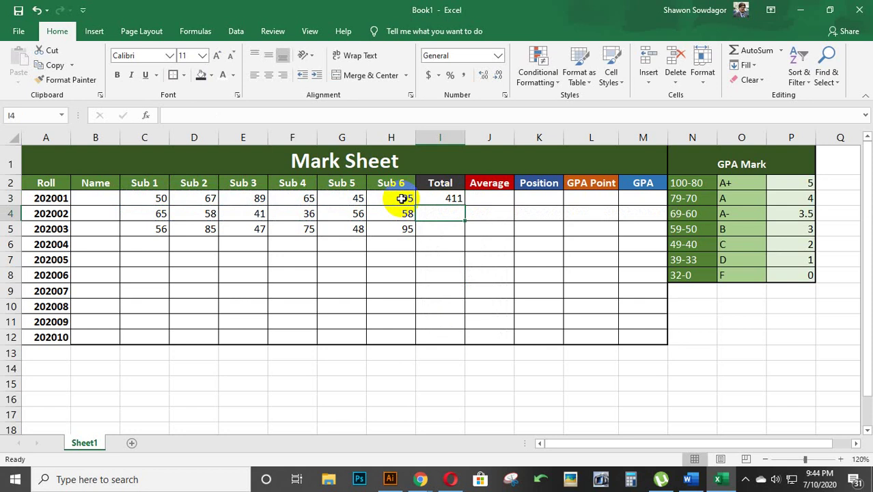
- Fill the first student's total formula in I3 down through I12 for all the roll numbers
{"action": "left_click", "coordinate": [447, 200]}
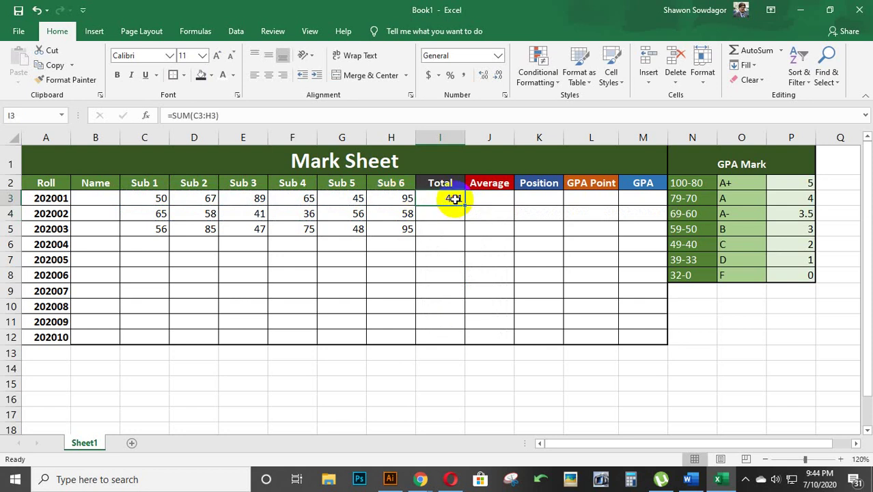
{"action": "left_click_drag", "start_coordinate": [465, 206], "coordinate": [468, 338]}
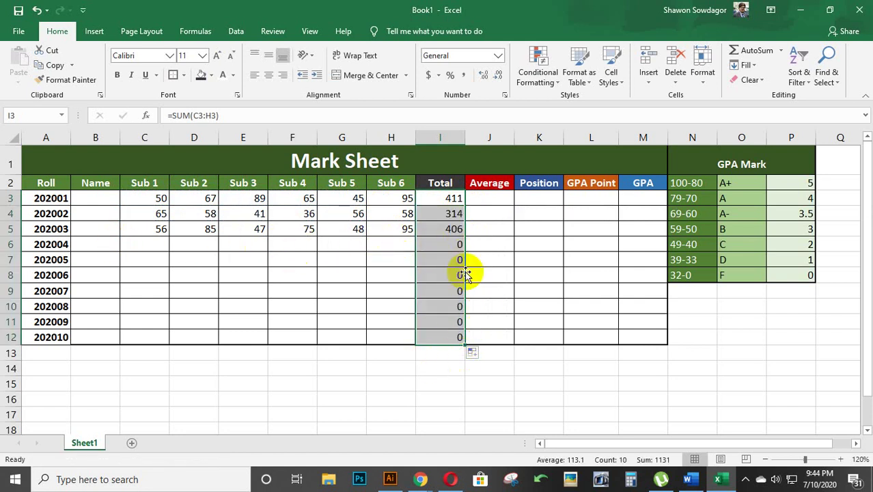
- Calculate the first student's average in J3 with an AVERAGE formula over the six subject marks in C3:H3
{"action": "left_click", "coordinate": [492, 197]}
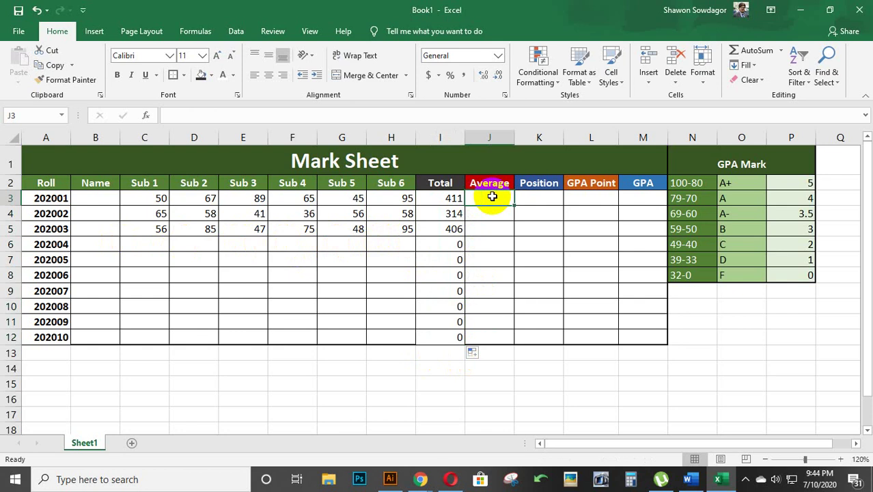
{"action": "type", "text": "=A"}
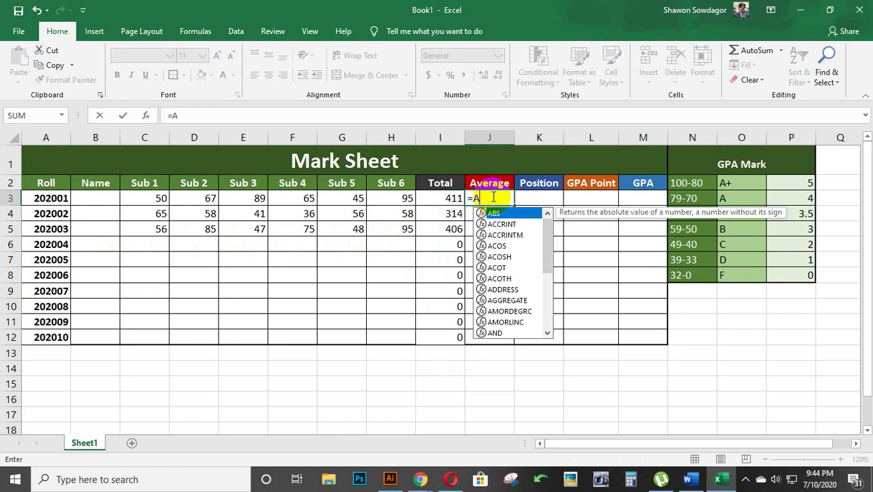
{"action": "type", "text": "V"}
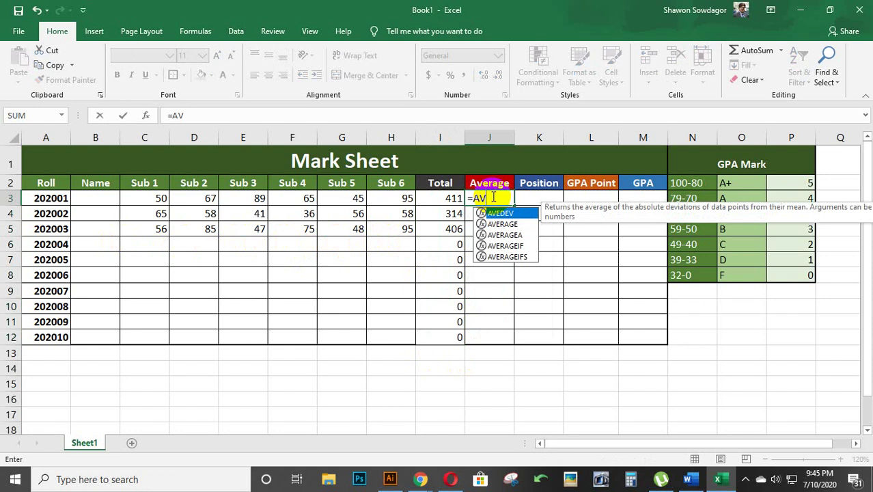
{"action": "key", "text": "Down"}
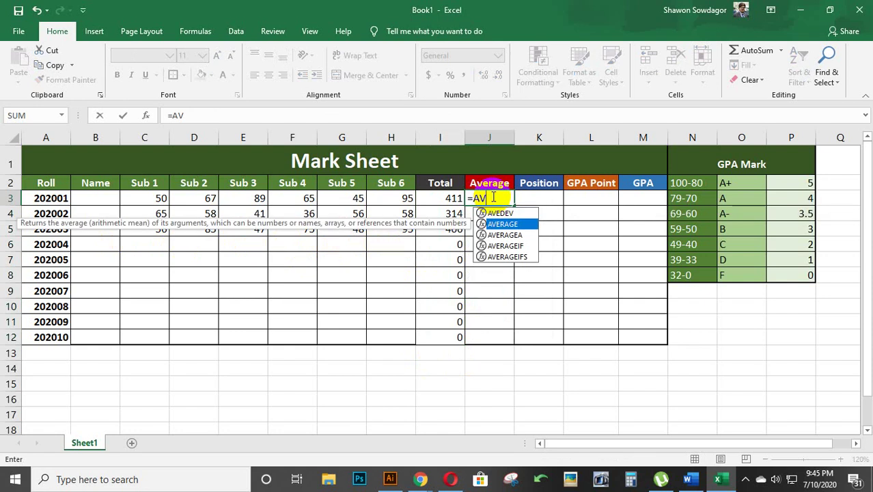
{"action": "key", "text": "Tab"}
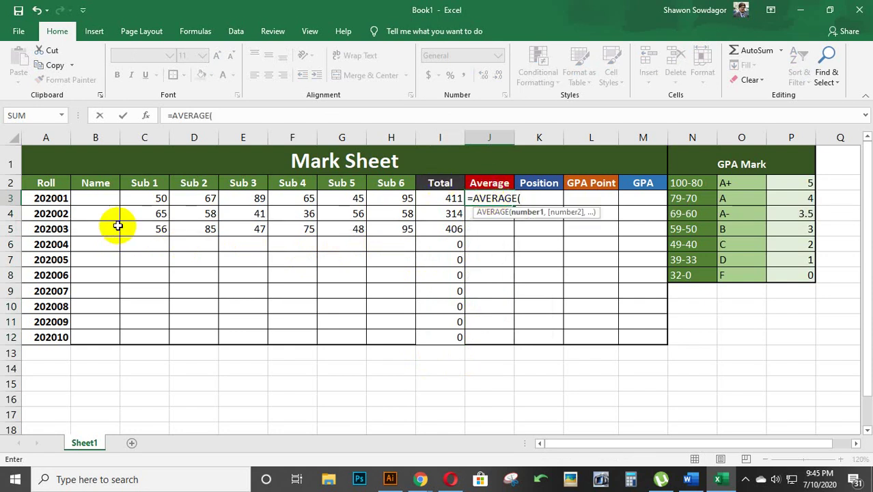
{"action": "left_click_drag", "start_coordinate": [156, 197], "coordinate": [396, 199]}
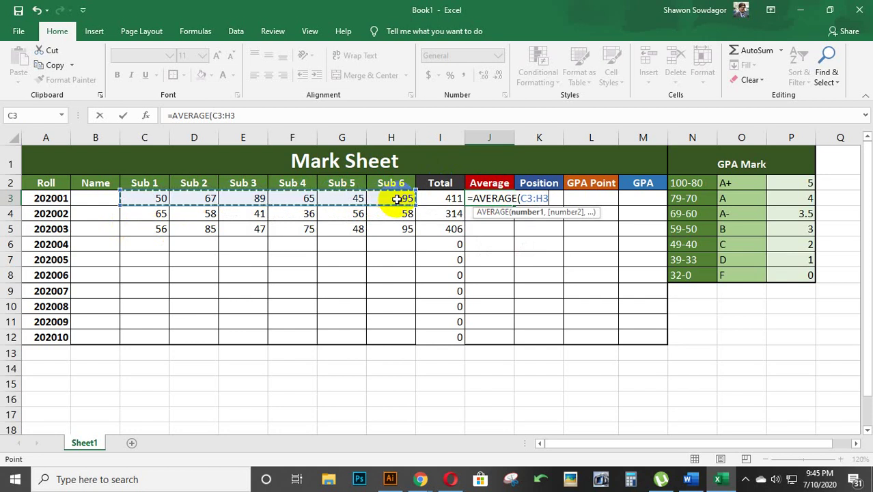
{"action": "type", "text": ")"}
{"action": "key", "text": "Return"}
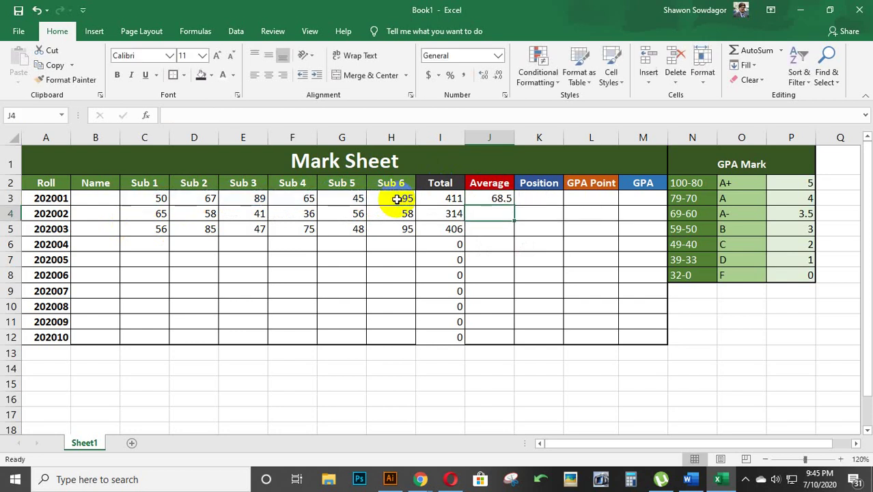
- Format the average in J3 with no decimal places and fill it down through J12
{"action": "left_click", "coordinate": [507, 198]}
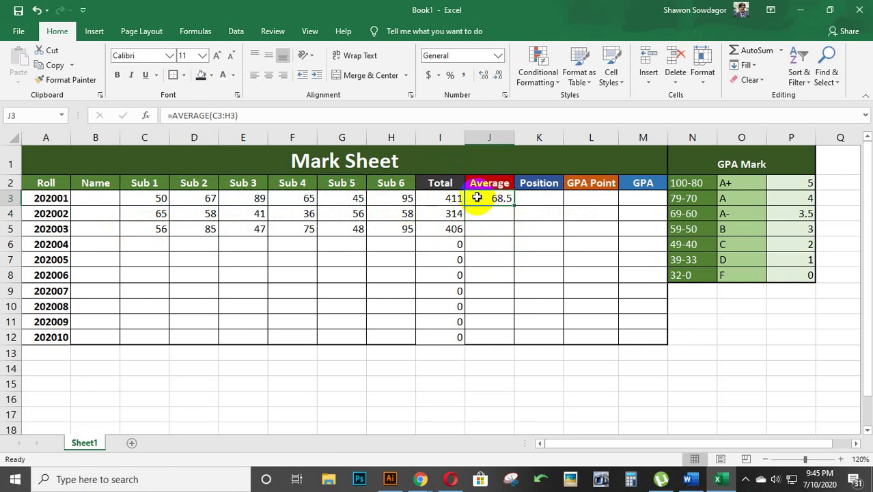
{"action": "left_click", "coordinate": [483, 75]}
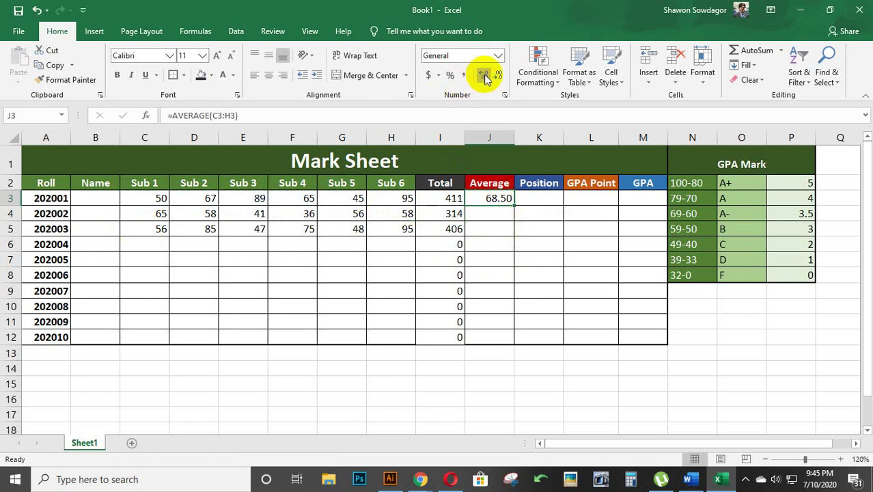
{"action": "left_click", "coordinate": [498, 75]}
{"action": "left_click", "coordinate": [498, 75]}
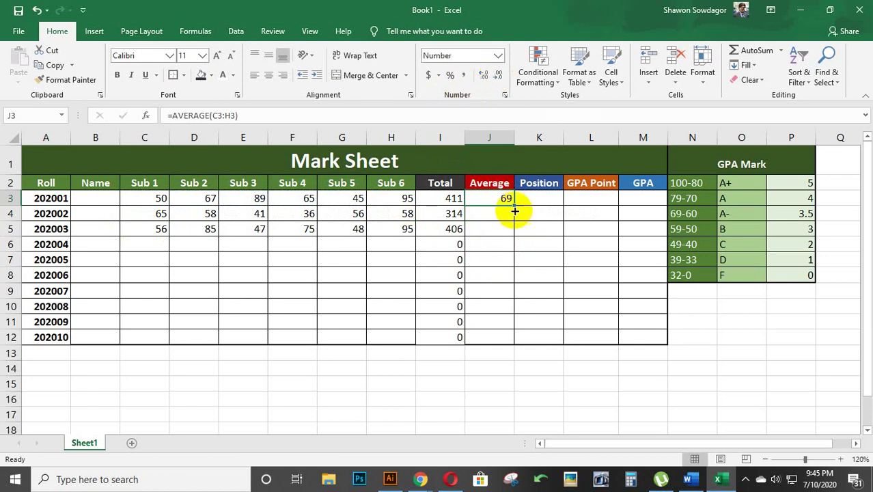
{"action": "left_click_drag", "start_coordinate": [514, 205], "coordinate": [521, 351]}
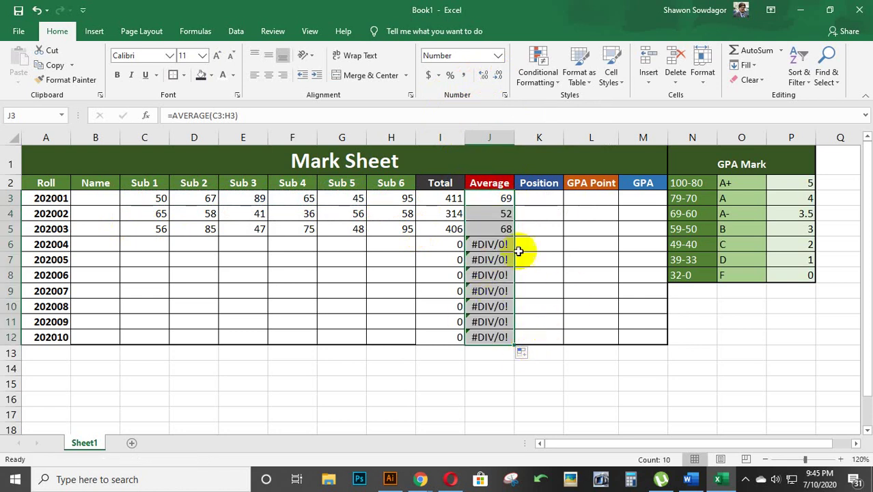
- Begin the first student's position formula in K3 with =IF(OR( and the Sub 1 fail condition C3<33
{"action": "left_click", "coordinate": [542, 198]}
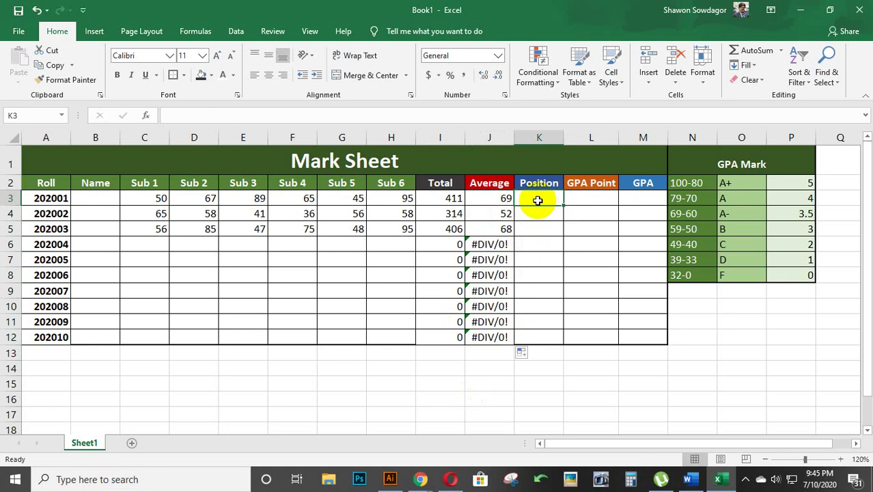
{"action": "type", "text": "="}
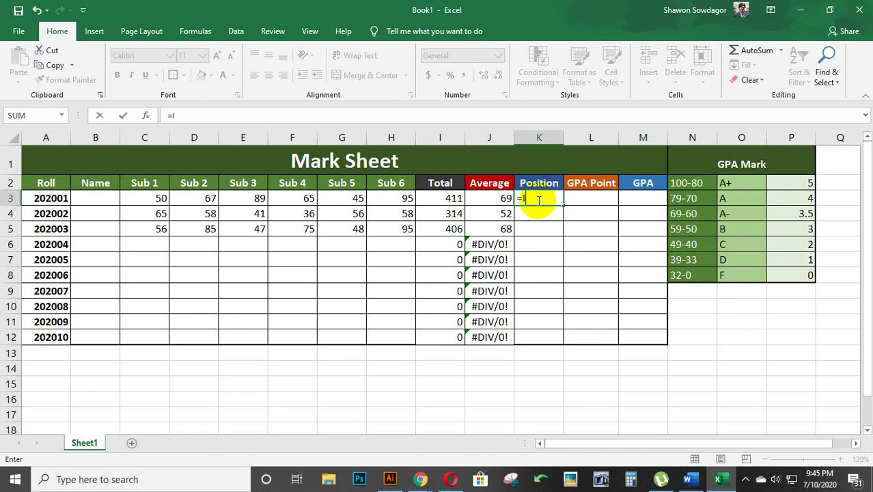
{"action": "type", "text": "IF"}
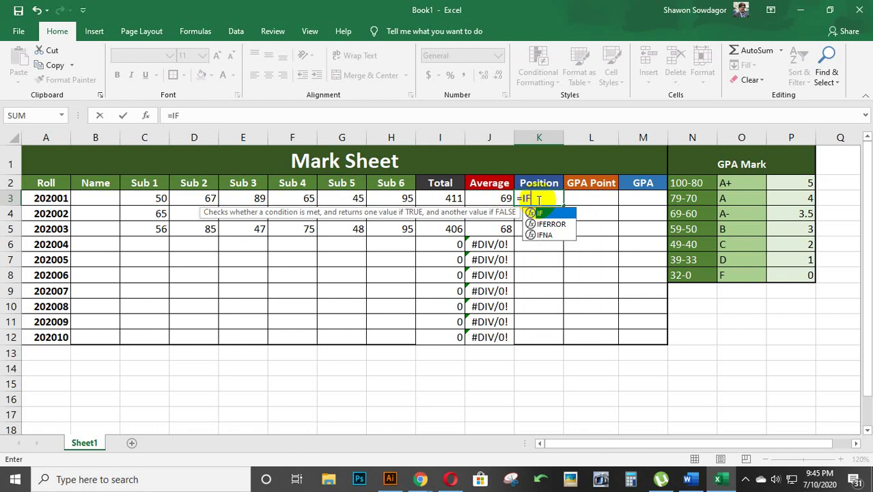
{"action": "type", "text": "("}
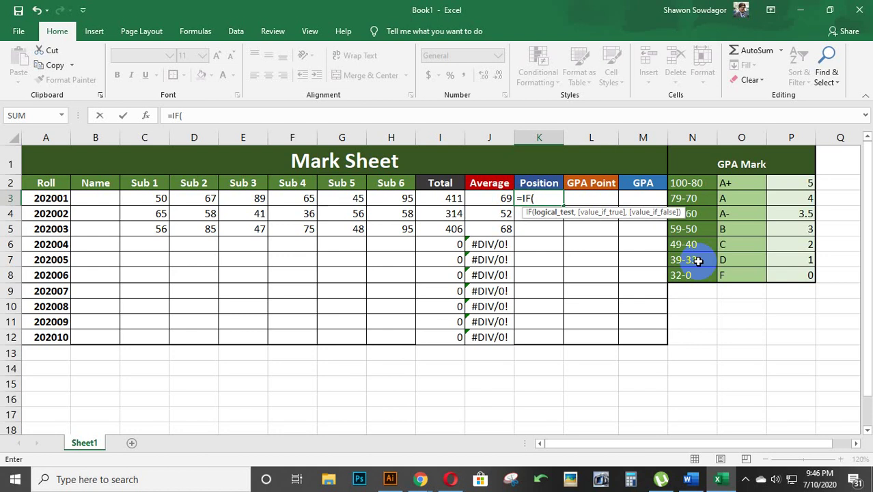
{"action": "type", "text": "OR"}
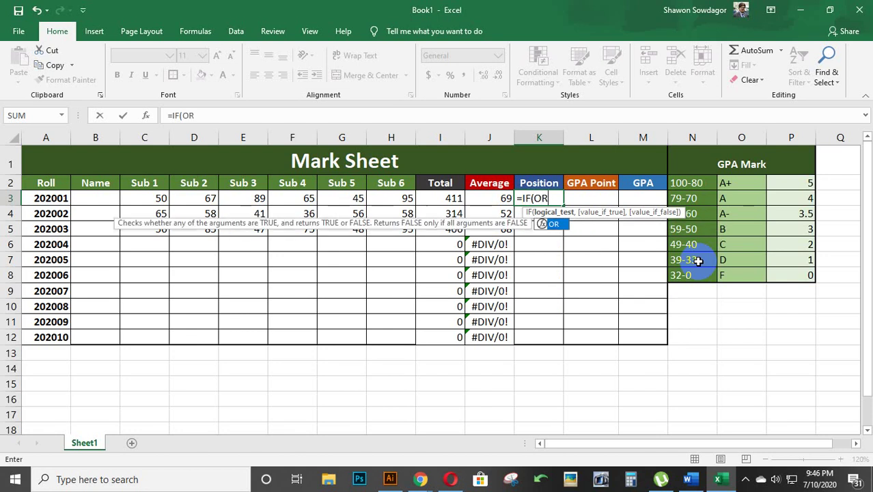
{"action": "type", "text": "("}
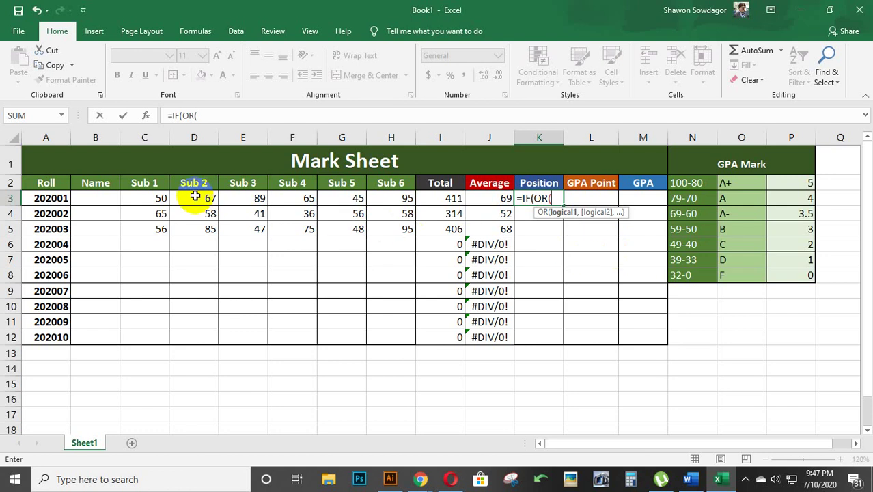
{"action": "left_click", "coordinate": [157, 198]}
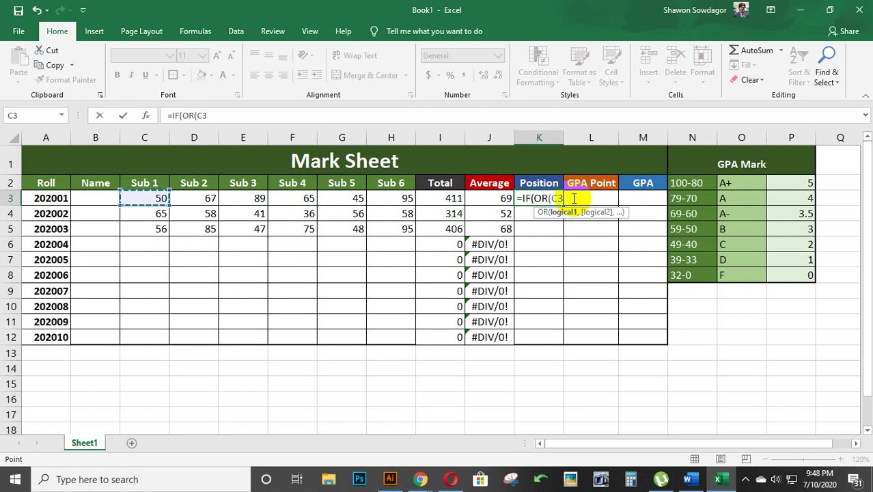
{"action": "type", "text": "<33"}
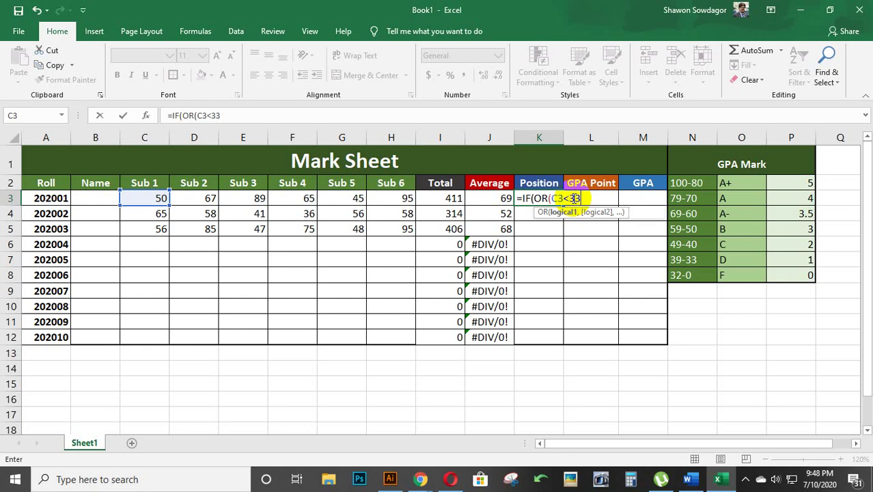
- Add the Sub 2 fail condition D3<33 as the second OR argument in the K3 formula
{"action": "type", "text": ","}
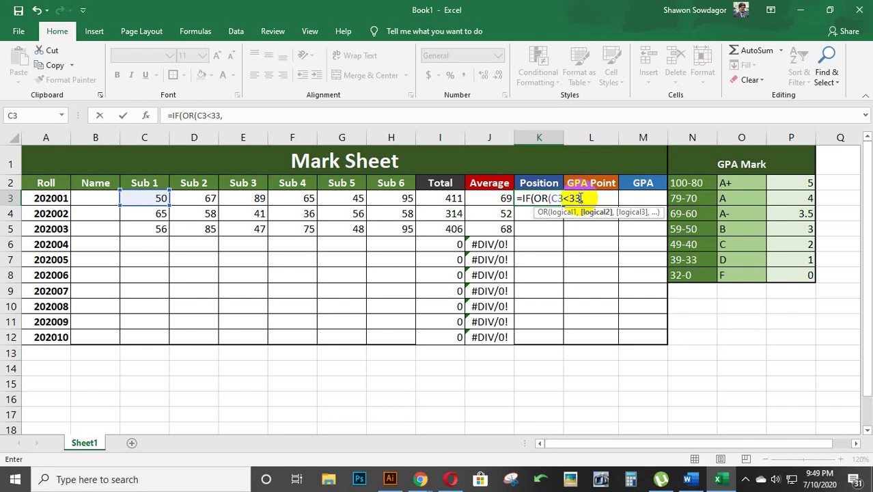
{"action": "left_click", "coordinate": [581, 198]}
{"action": "key", "text": "Left"}
{"action": "key", "text": "Left"}
{"action": "key", "text": "Left"}
{"action": "key", "text": "Left"}
{"action": "key", "text": "Left"}
{"action": "key", "text": "Left"}
{"action": "key", "text": "Left"}
{"action": "key", "text": "Left"}
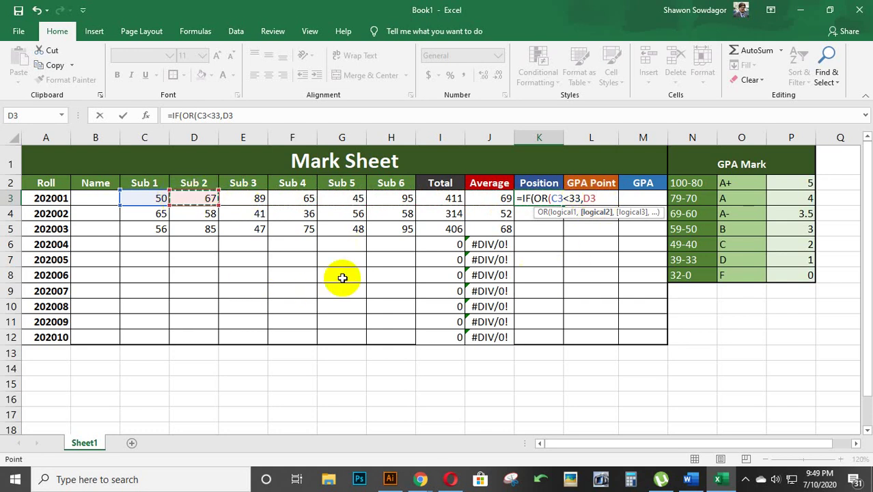
{"action": "type", "text": "<33"}
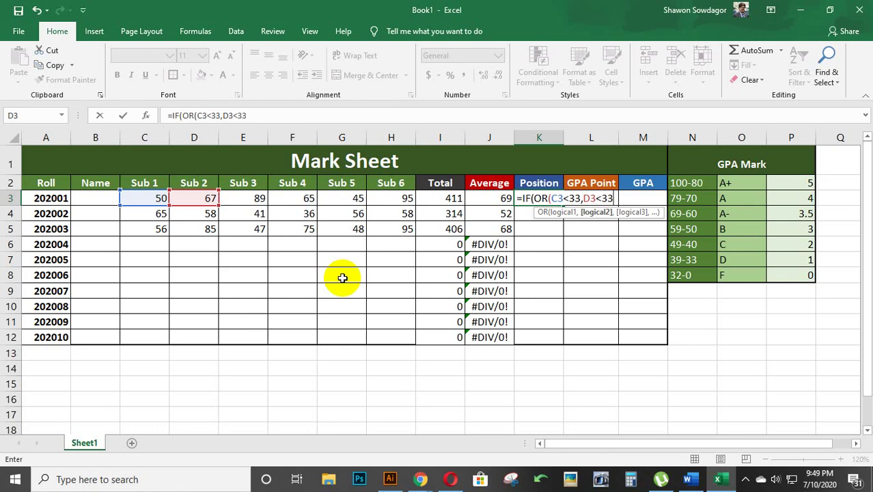
- Add the Sub 3 fail condition E3<33 as the third OR argument in the K3 formula
{"action": "type", "text": ","}
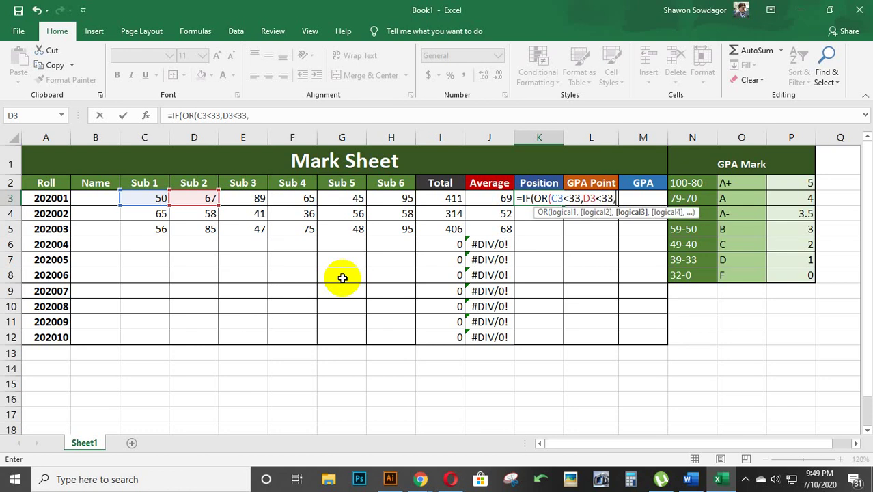
{"action": "key", "text": "Left"}
{"action": "key", "text": "Left"}
{"action": "key", "text": "Left"}
{"action": "key", "text": "Left"}
{"action": "key", "text": "Left"}
{"action": "key", "text": "Left"}
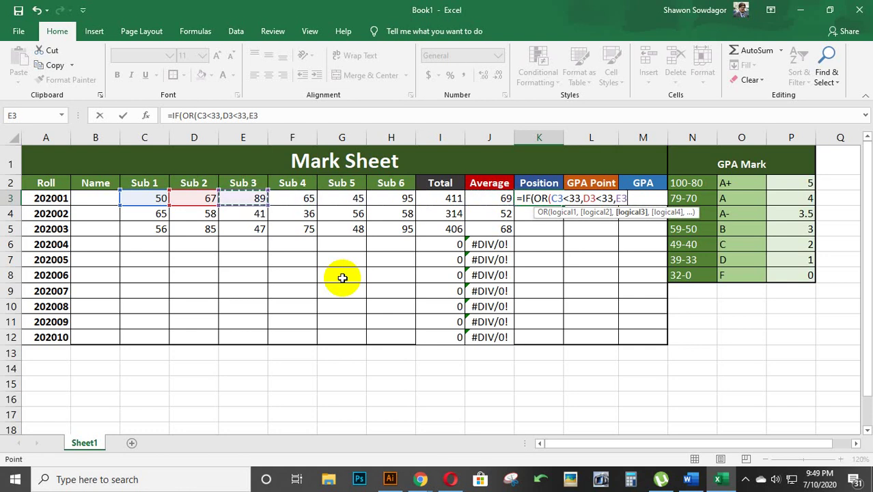
{"action": "type", "text": "<33"}
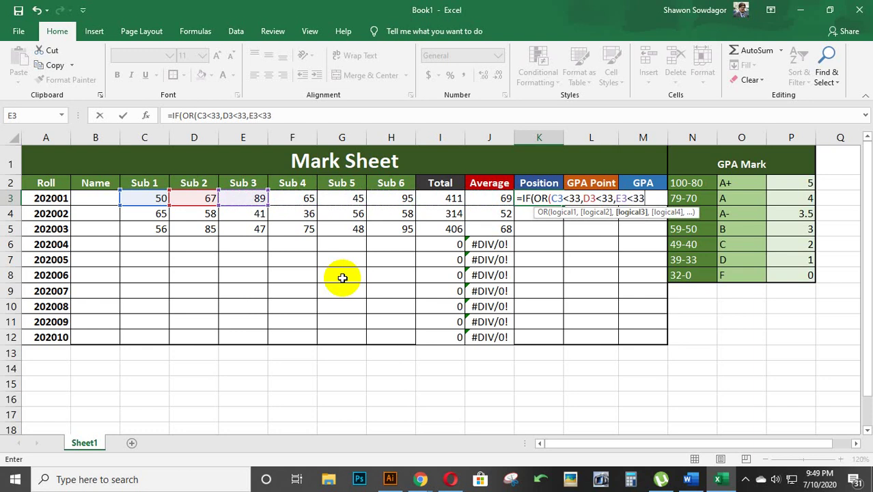
- Add the Sub 4 fail condition F3<33 as the fourth OR argument in the K3 formula
{"action": "type", "text": ","}
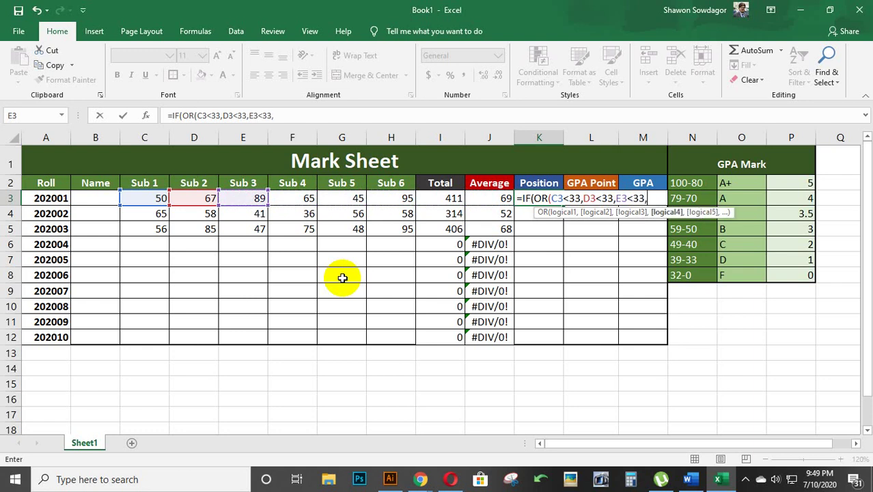
{"action": "key", "text": "Left"}
{"action": "key", "text": "Left"}
{"action": "key", "text": "Left"}
{"action": "key", "text": "Left"}
{"action": "key", "text": "Left"}
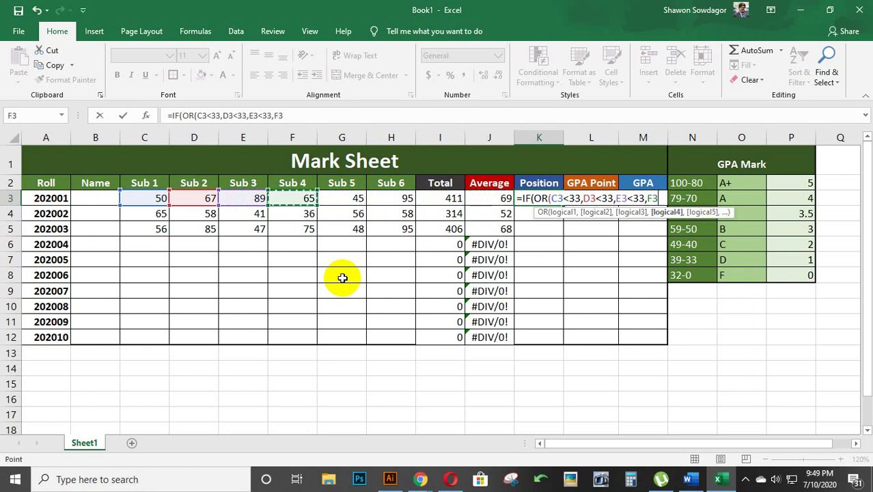
{"action": "key", "text": "Right"}
{"action": "key", "text": "Left"}
{"action": "type", "text": "<"}
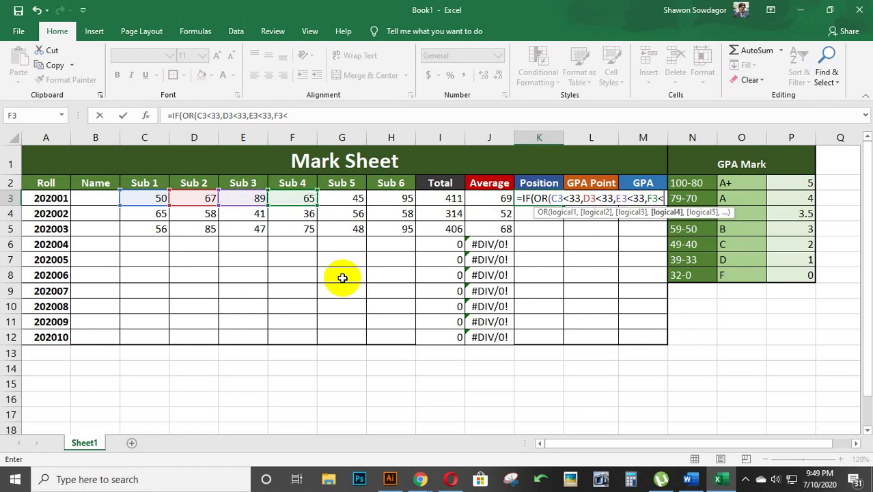
{"action": "type", "text": "33"}
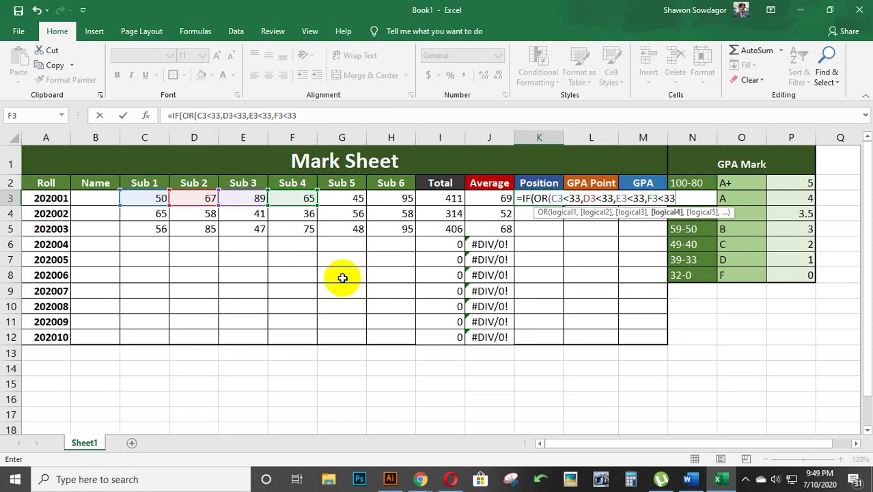
- Add the condition G3<33 for Sub 5 to the OR test of the Position formula in K3
{"action": "type", "text": ","}
{"action": "key", "text": "Left"}
{"action": "key", "text": "Left"}
{"action": "key", "text": "Left"}
{"action": "key", "text": "Left"}
{"action": "key", "text": "Left"}
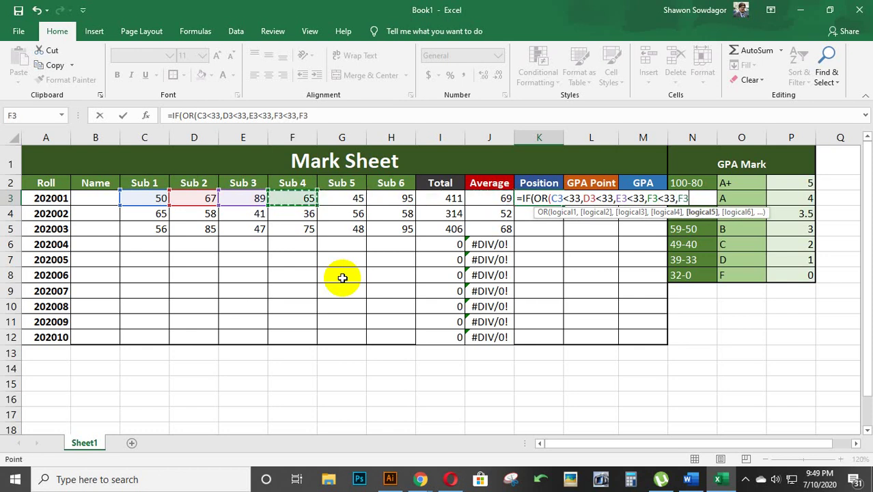
{"action": "key", "text": "Right"}
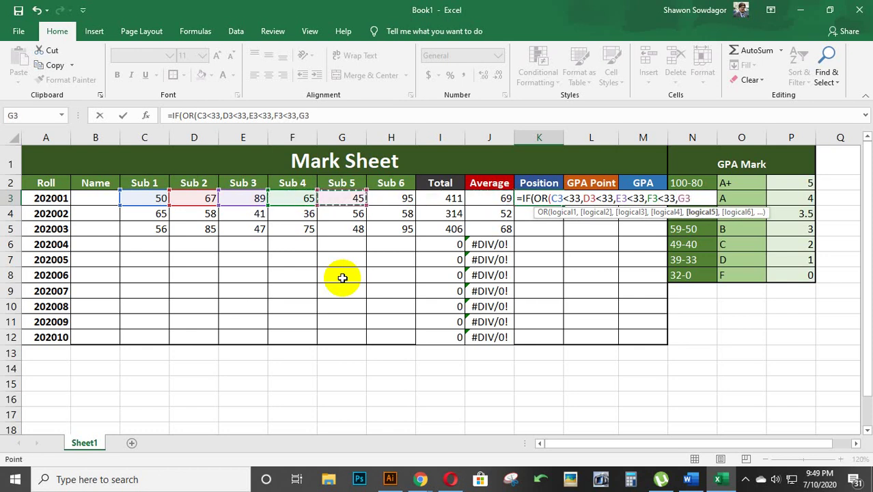
{"action": "type", "text": "<333"}
{"action": "key", "text": "BackSpace"}
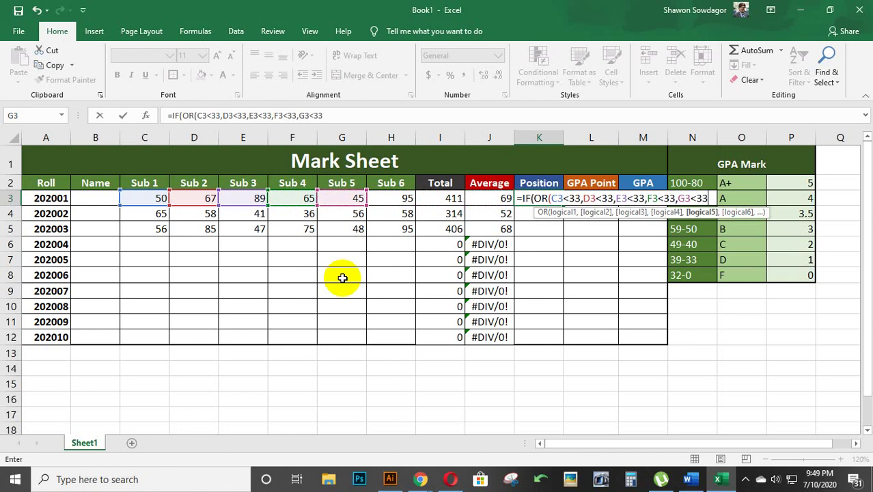
- Add the final condition H3<33 for Sub 6 and close the OR test in the K3 formula
{"action": "type", "text": ","}
{"action": "key", "text": "Left"}
{"action": "key", "text": "Left"}
{"action": "key", "text": "Left"}
{"action": "key", "text": "Left"}
{"action": "key", "text": "Left"}
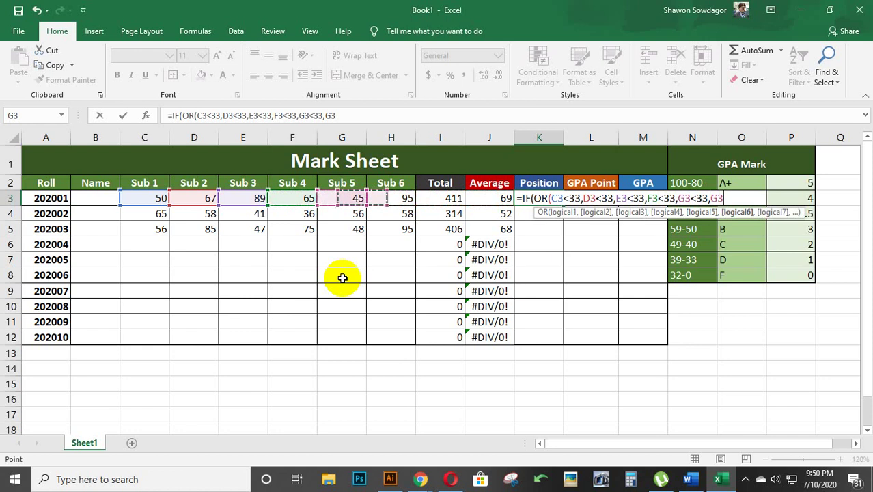
{"action": "key", "text": "Right"}
{"action": "key", "text": "Right"}
{"action": "key", "text": "Right"}
{"action": "key", "text": "Left"}
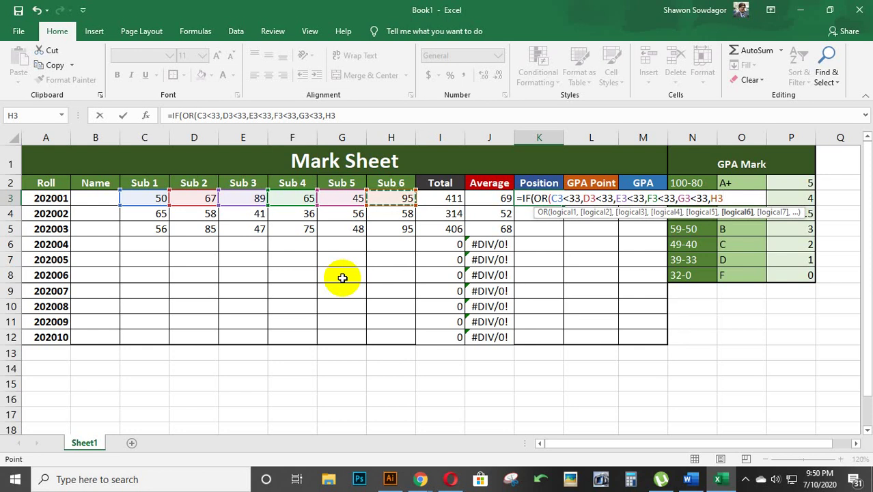
{"action": "type", "text": "<33"}
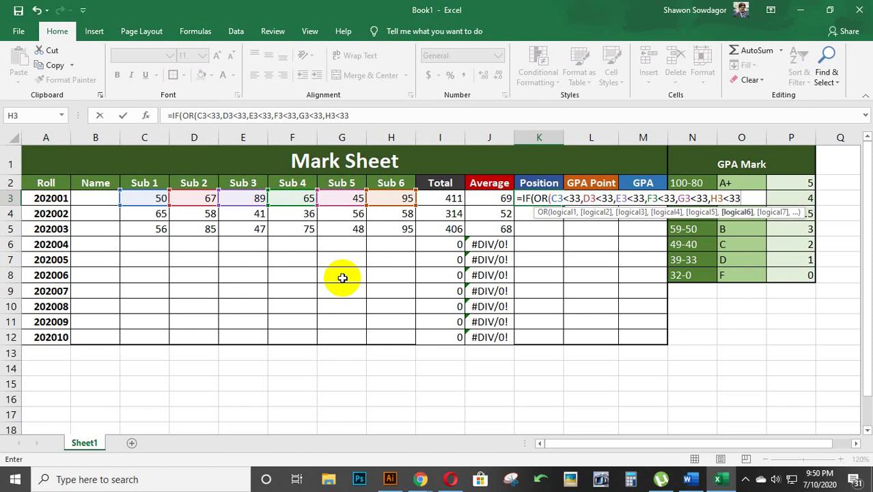
{"action": "type", "text": ")"}
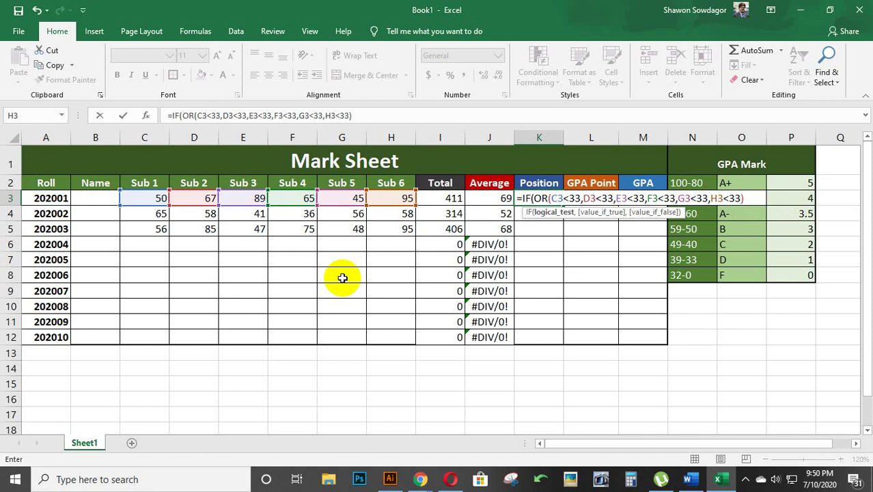
- Give the K3 IF formula an empty text ("") as value if true and commit it, accepting the suggested bracket correction
{"action": "type", "text": ","}
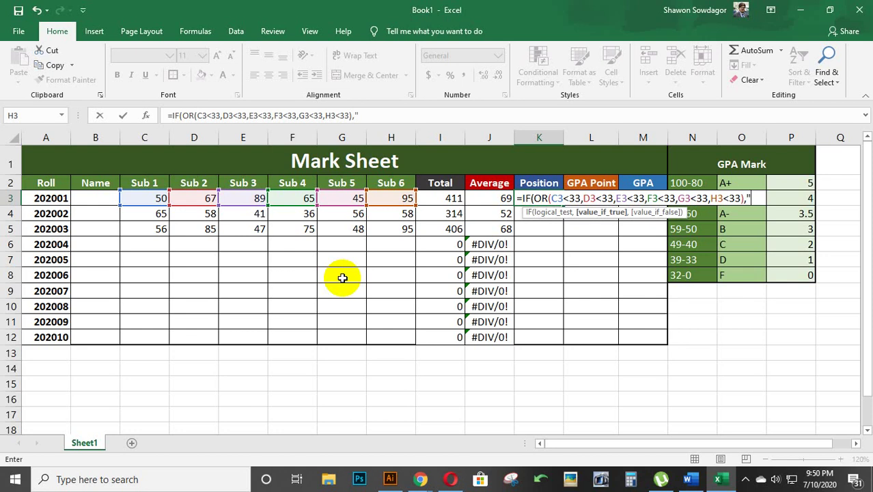
{"action": "type", "text": "\""}
{"action": "key", "text": "Return"}
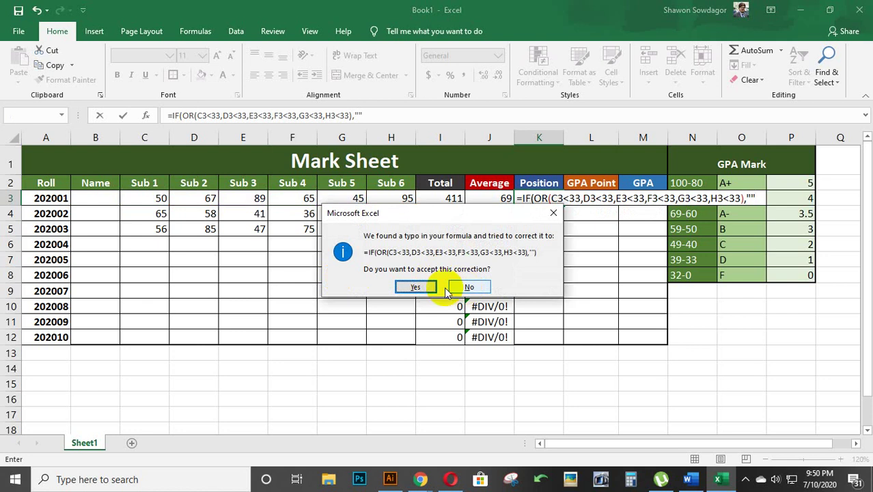
{"action": "left_click", "coordinate": [422, 288]}
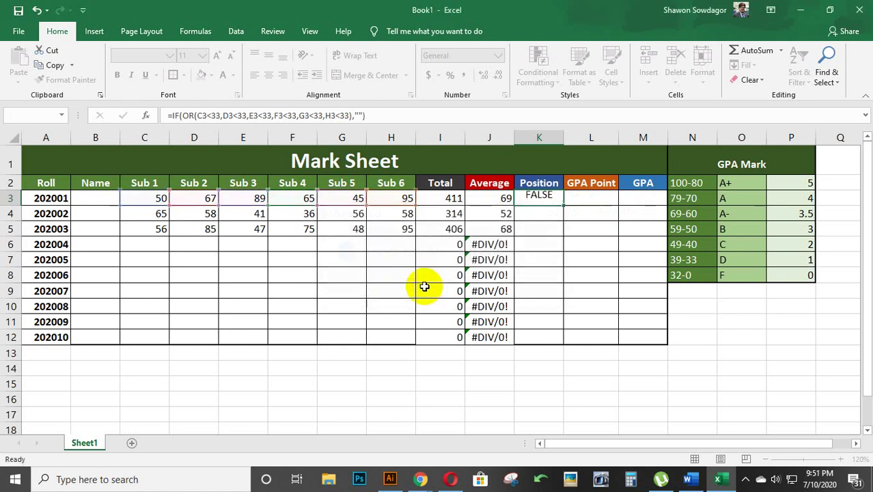
- Edit the K3 formula to return "FAIL" when the OR test is true and "PASS" when it is false
{"action": "double_click", "coordinate": [538, 198]}
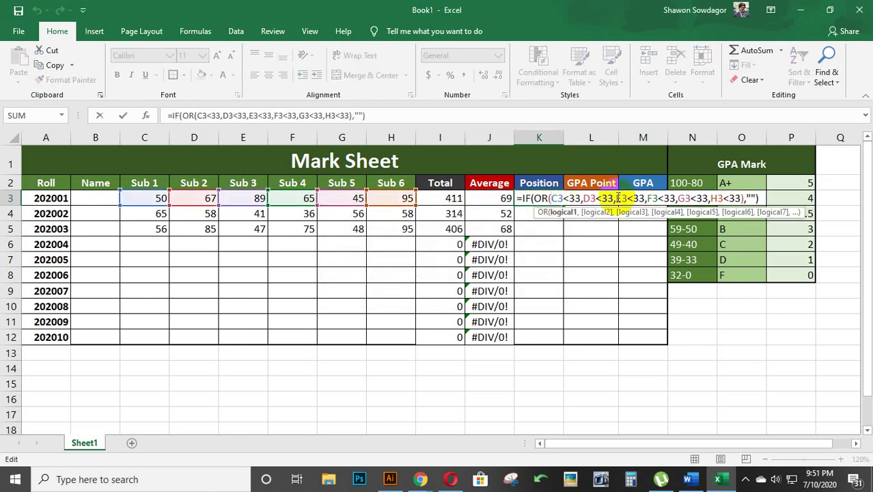
{"action": "left_click", "coordinate": [743, 198]}
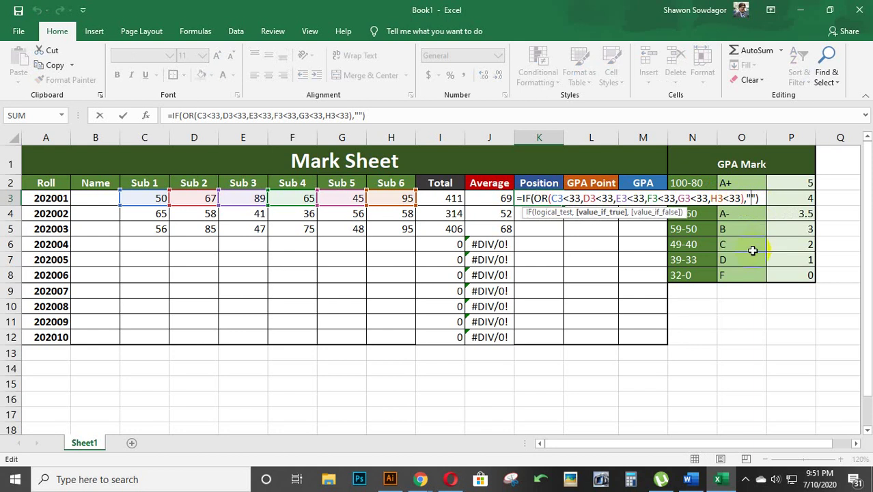
{"action": "type", "text": "FAIL\""}
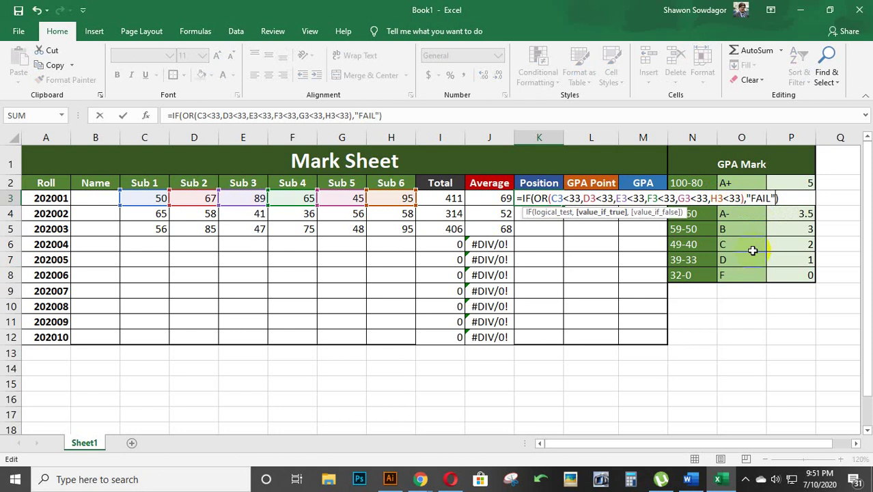
{"action": "type", "text": ","}
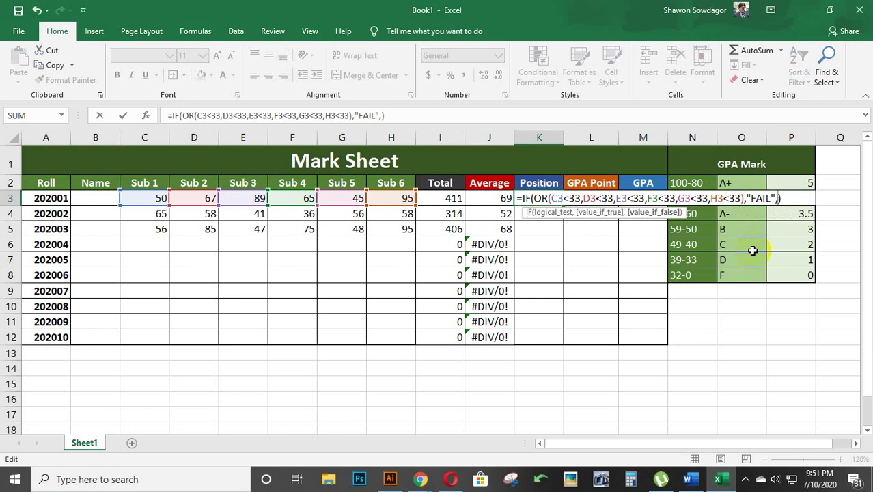
{"action": "type", "text": "\"\""}
{"action": "key", "text": "Left"}
{"action": "type", "text": "PASS"}
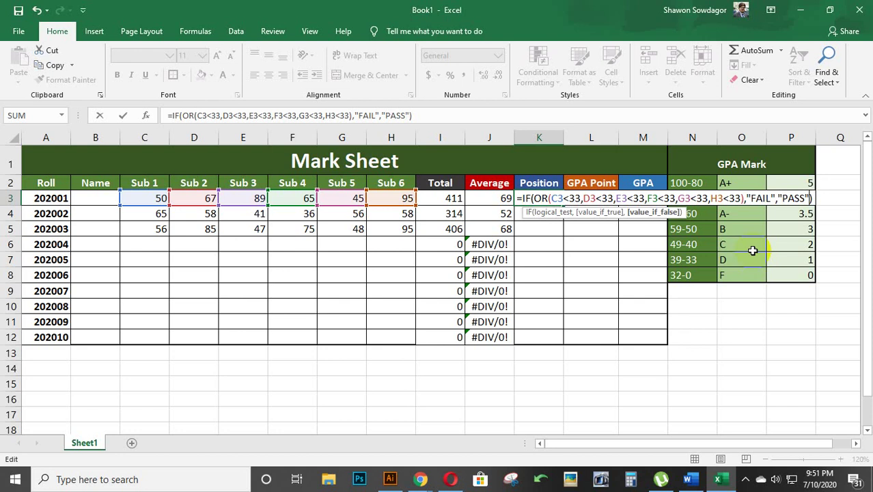
{"action": "key", "text": "Right"}
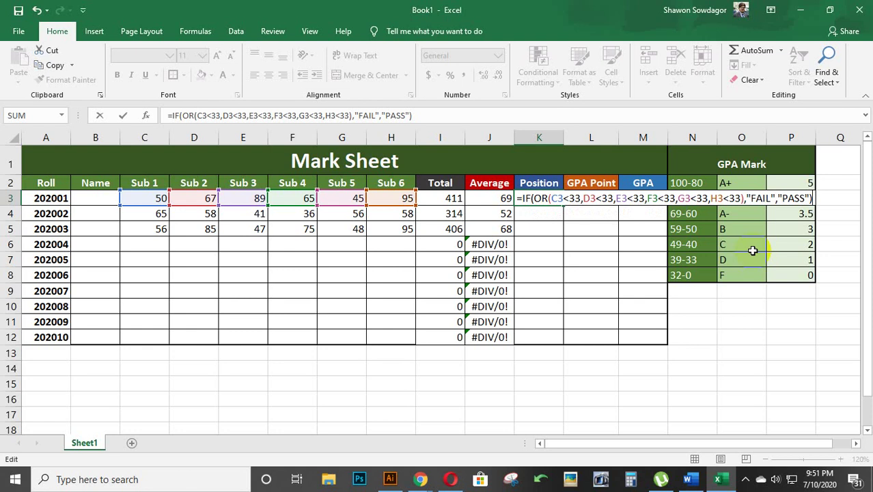
{"action": "key", "text": "Return"}
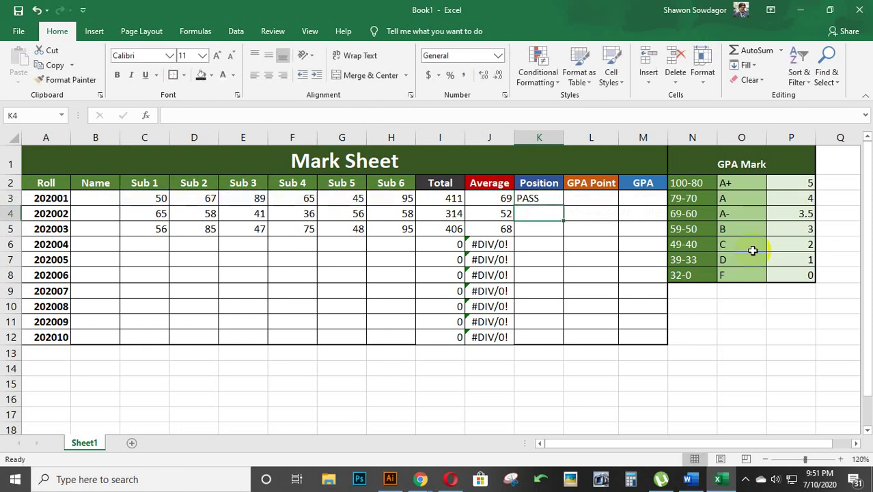
- Set the Sub 4 mark in F3 to 32 to test the Position formula
{"action": "left_click", "coordinate": [294, 196]}
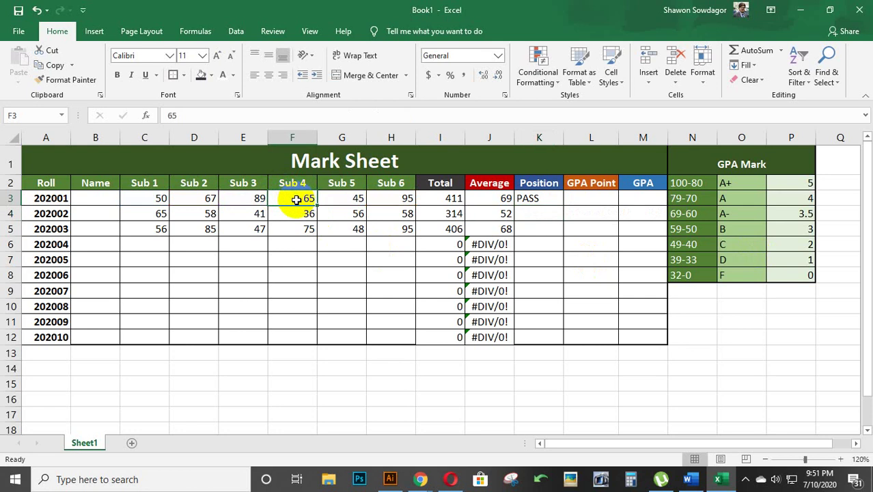
{"action": "type", "text": "32"}
{"action": "left_click", "coordinate": [347, 262]}
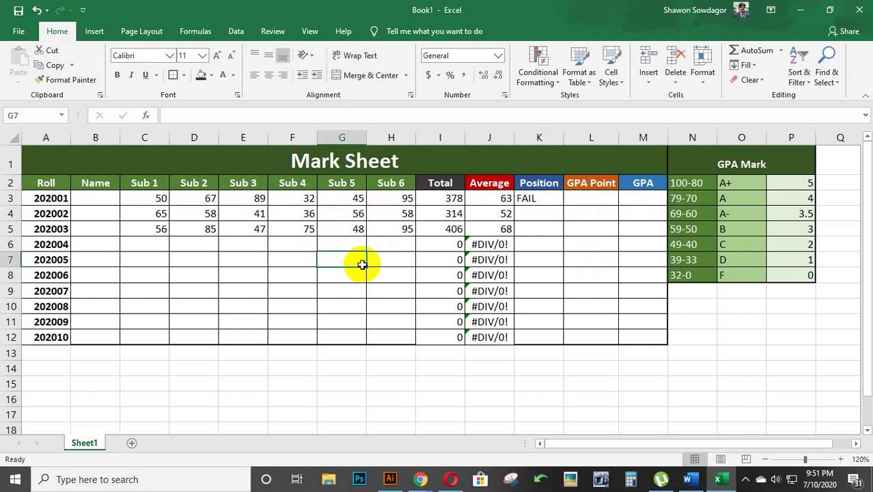
- Fill the Position formula from K3 down to K12
{"action": "left_click", "coordinate": [543, 198]}
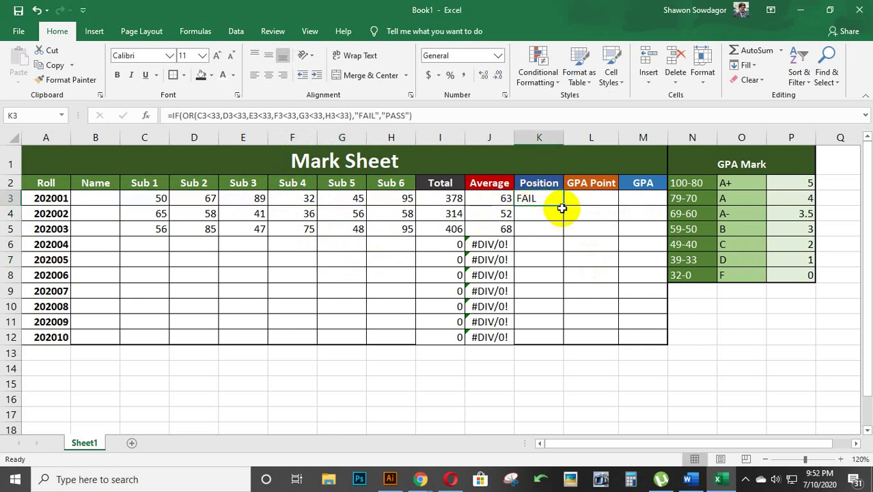
{"action": "left_click_drag", "start_coordinate": [563, 205], "coordinate": [564, 337]}
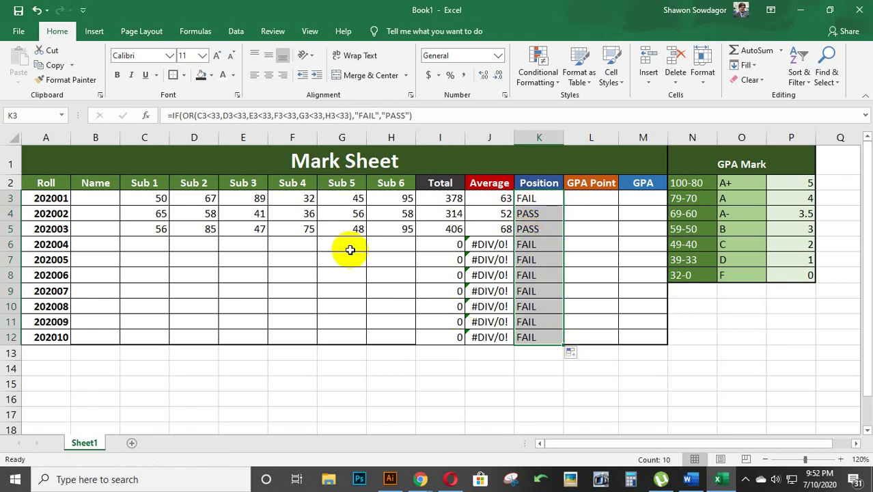
- Set the Sub 2 mark in D4 to 20 to test the Position result in that row
{"action": "left_click", "coordinate": [206, 214]}
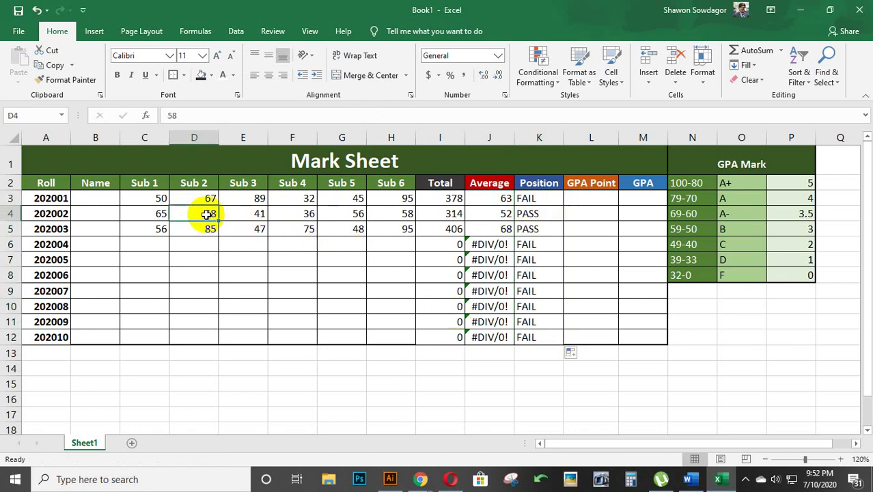
{"action": "type", "text": "20"}
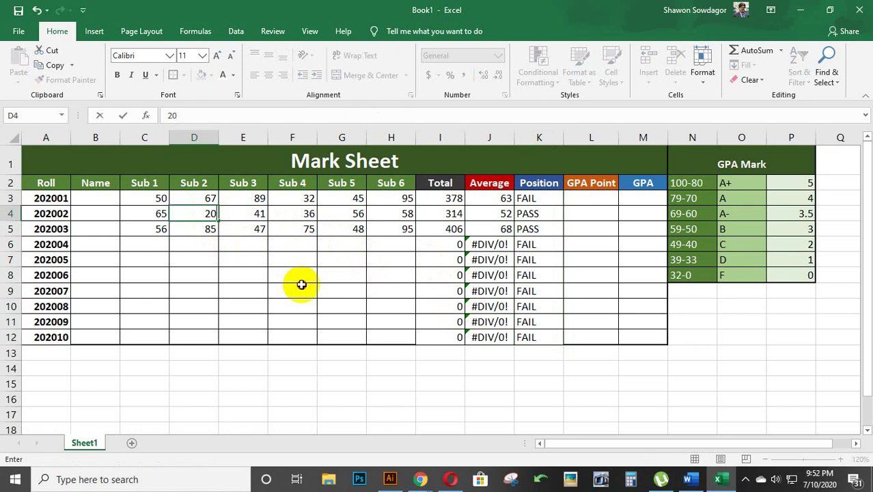
{"action": "left_click", "coordinate": [301, 284]}
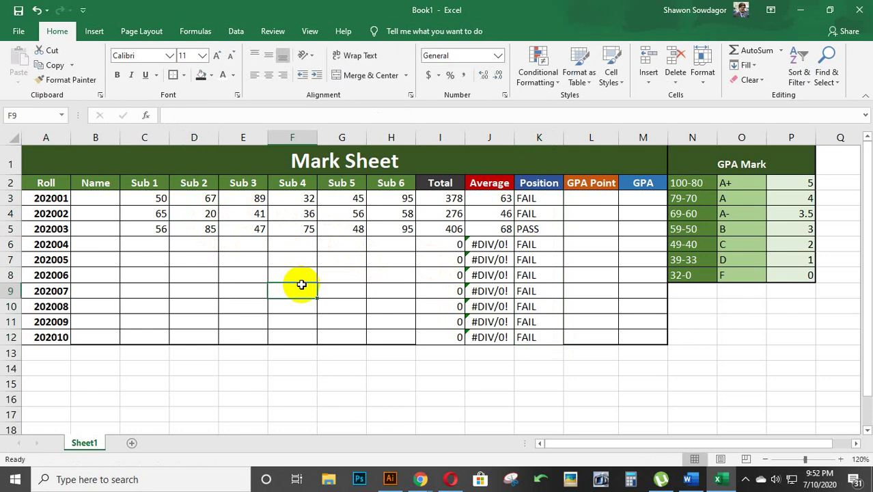
- Set the Sub 2 mark in D4 to 80
{"action": "left_click", "coordinate": [204, 214]}
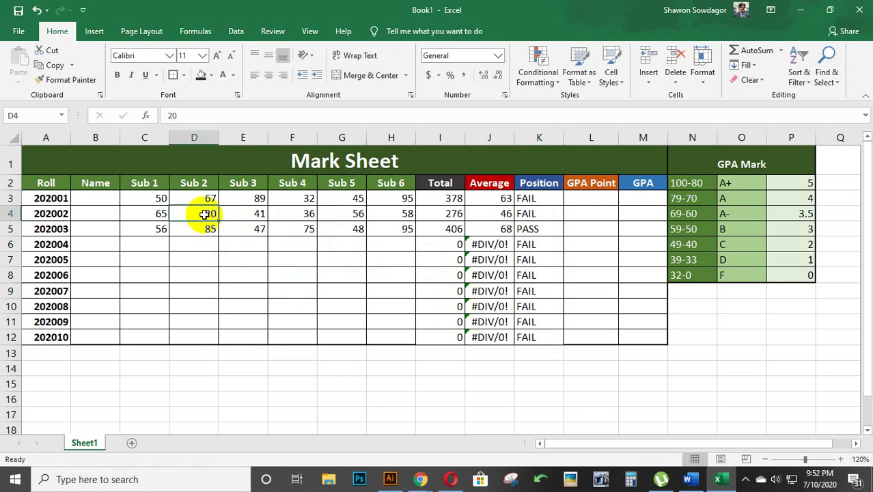
{"action": "type", "text": "80"}
{"action": "left_click", "coordinate": [265, 267]}
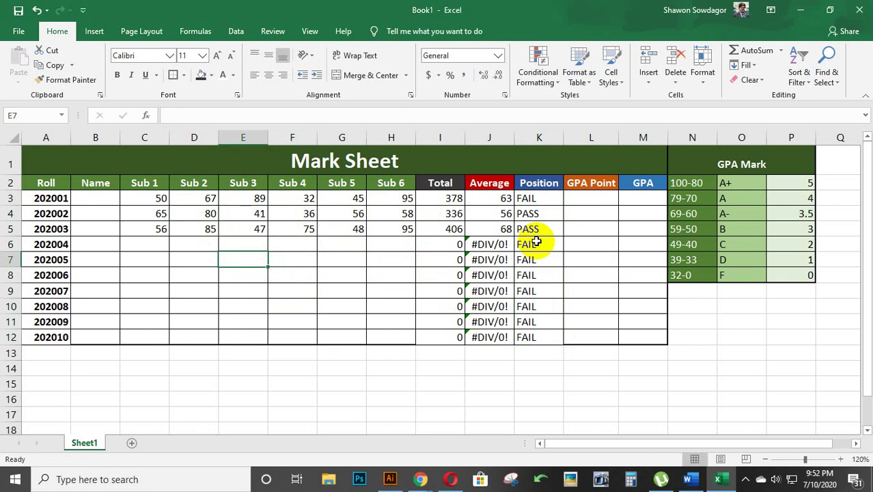
- Open the Position formula in K3 to review its OR conditions and results, keeping it as it is
{"action": "double_click", "coordinate": [534, 199]}
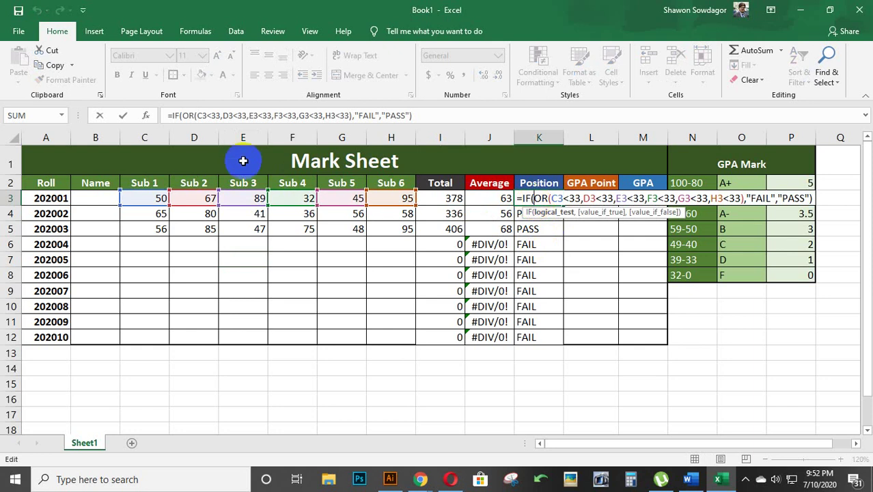
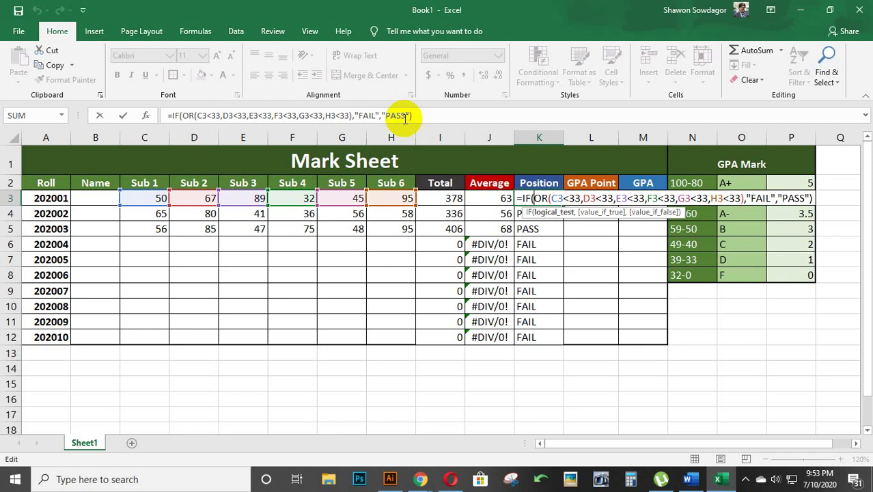
{"action": "key", "text": "Return"}
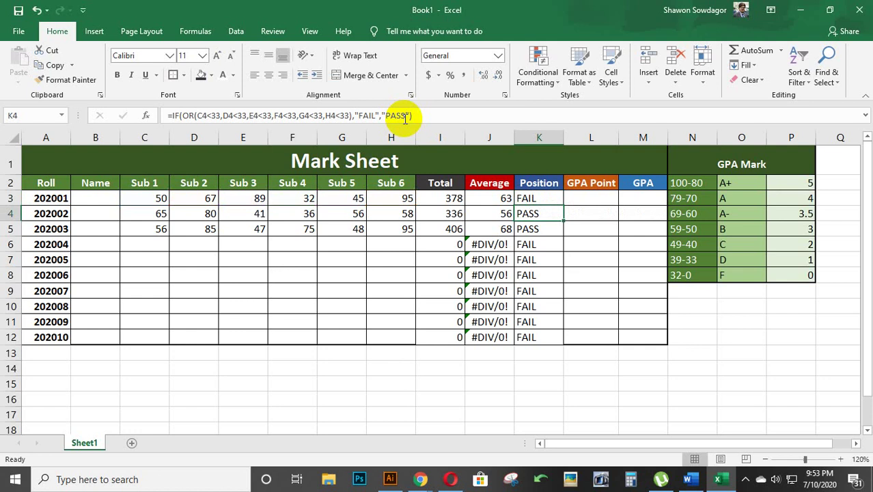
- Copy the part IF(OR(C3<33,D3<33,E3<33,F3<33,G3<33,H3<33) from the K3 formula and select the GPA Point cell L3
{"action": "left_click", "coordinate": [586, 200]}
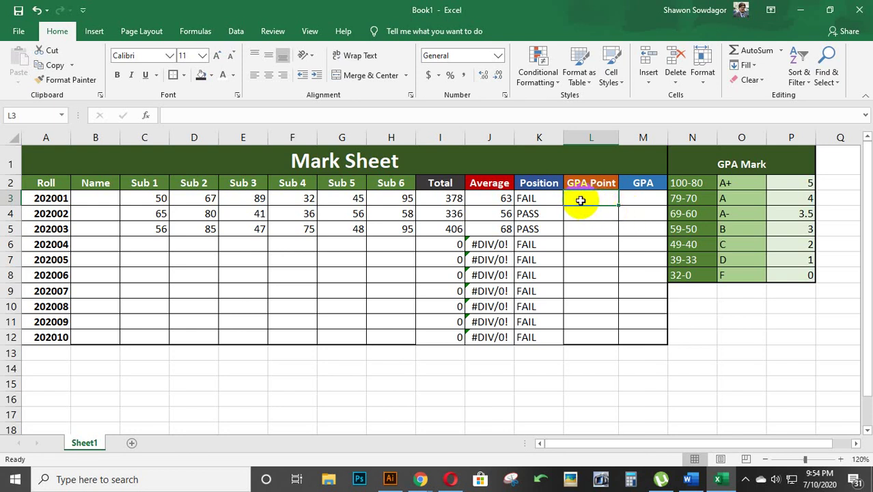
{"action": "left_click", "coordinate": [536, 200]}
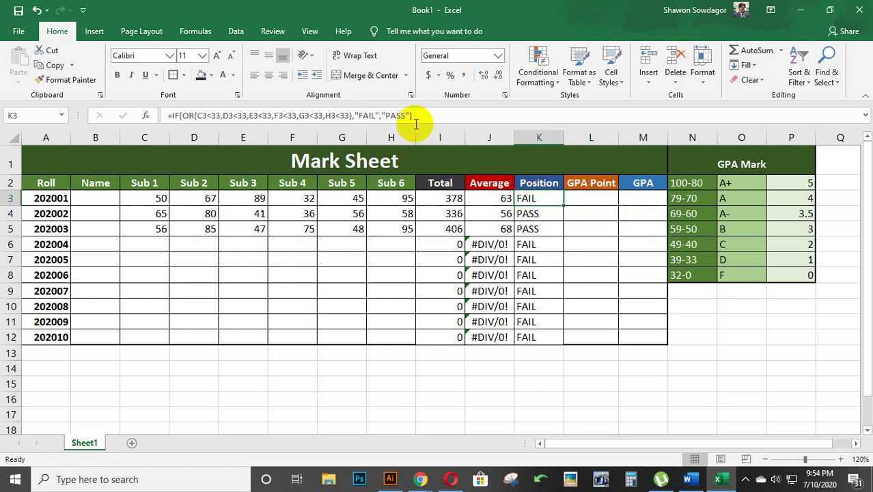
{"action": "left_click_drag", "start_coordinate": [353, 115], "coordinate": [174, 115]}
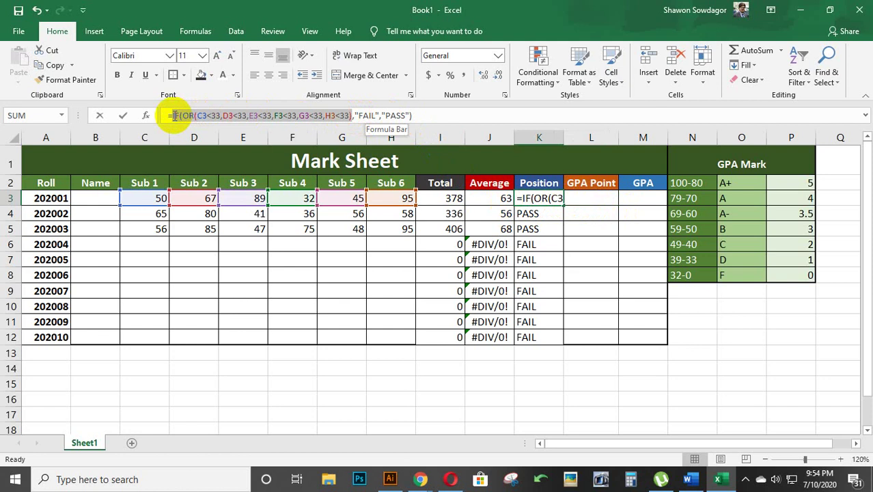
{"action": "right_click", "coordinate": [174, 116]}
{"action": "left_click", "coordinate": [198, 139]}
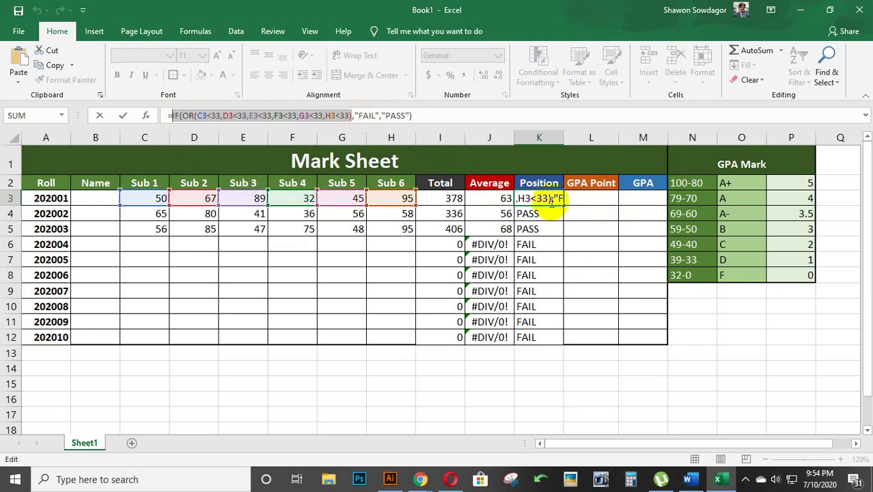
{"action": "left_click", "coordinate": [545, 202]}
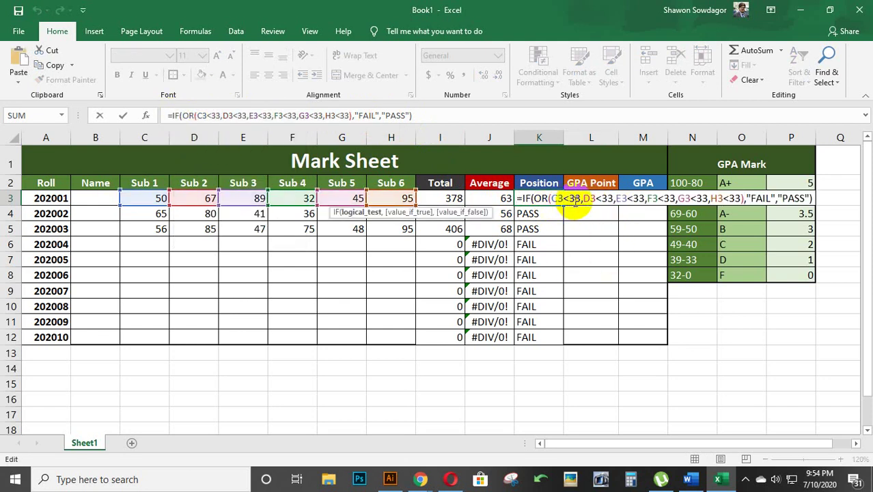
{"action": "key", "text": "Return"}
{"action": "left_click", "coordinate": [588, 200]}
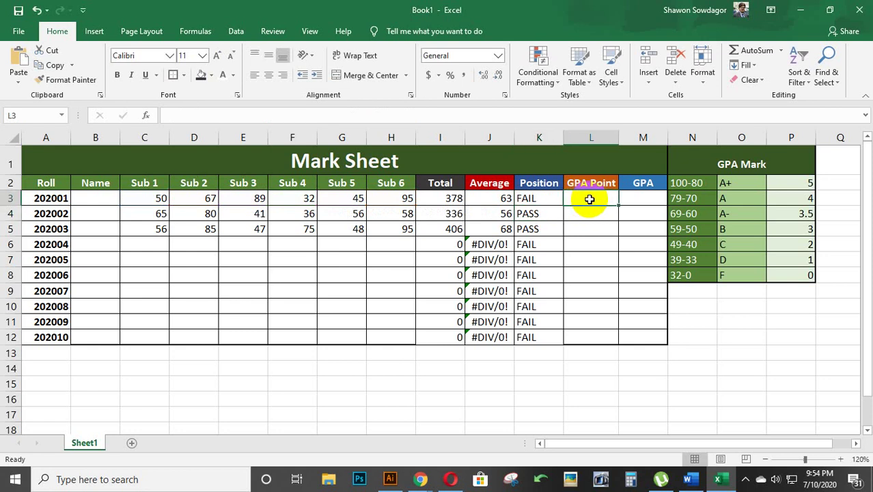
- Start the GPA Point formula in L3 with the copied IF(OR(...)) condition and empty text "" as its true result
{"action": "type", "text": "="}
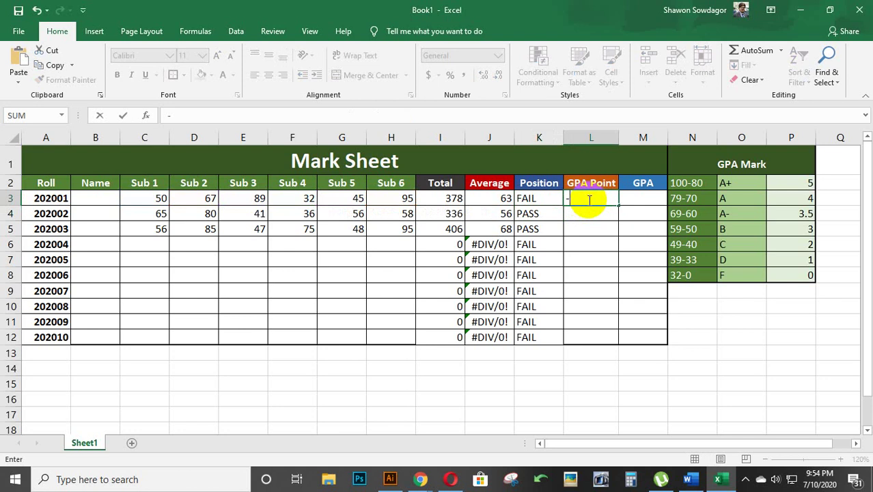
{"action": "right_click", "coordinate": [587, 199]}
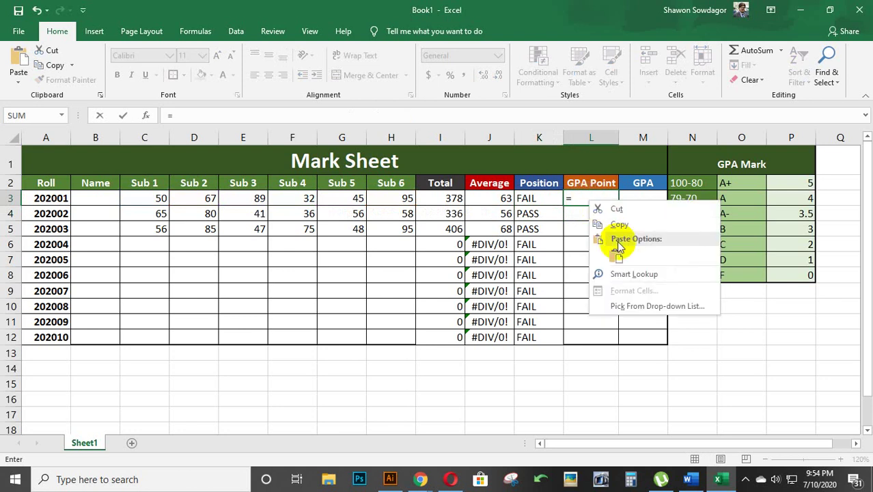
{"action": "left_click", "coordinate": [623, 259]}
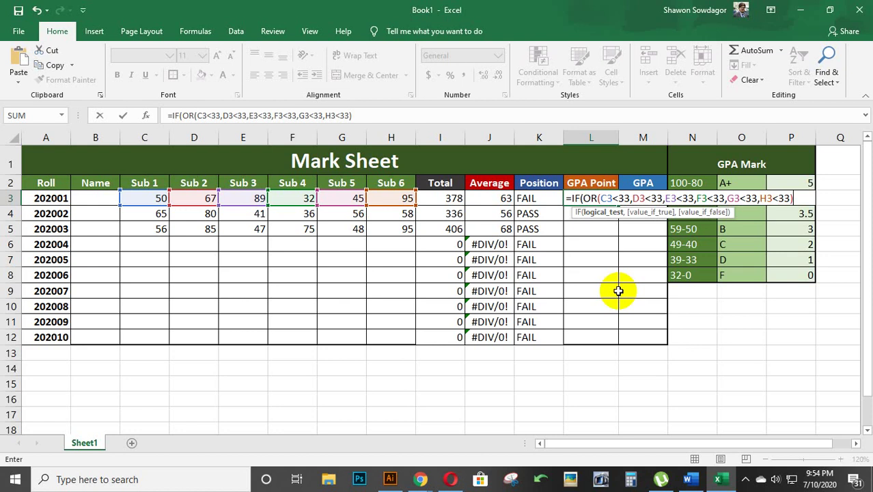
{"action": "type", "text": ","}
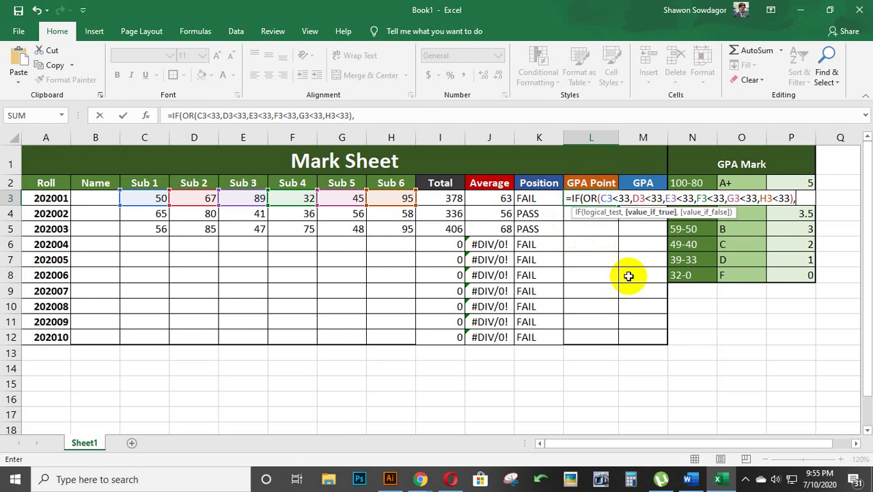
{"action": "type", "text": "\"\""}
{"action": "key", "text": "Return"}
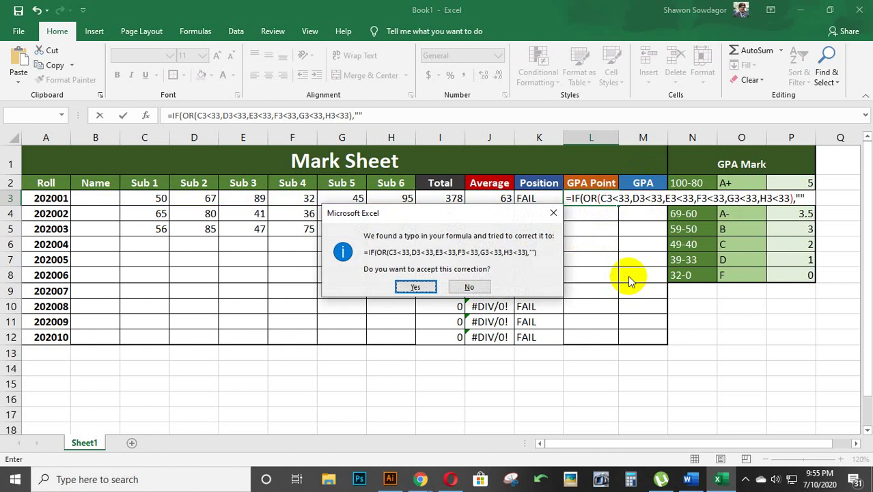
{"action": "key", "text": "Escape"}
{"action": "key", "text": "Left"}
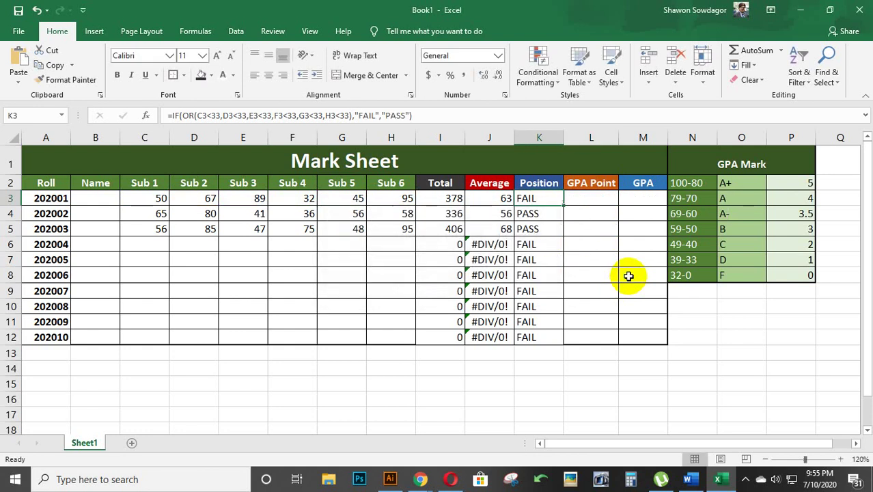
- Set the true result of the L3 formula to "F" and open its false argument
{"action": "double_click", "coordinate": [592, 198]}
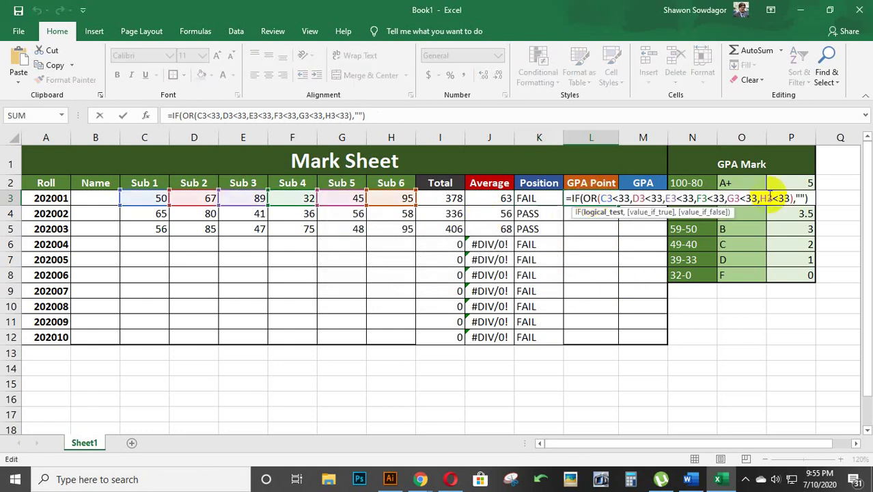
{"action": "left_click", "coordinate": [802, 198]}
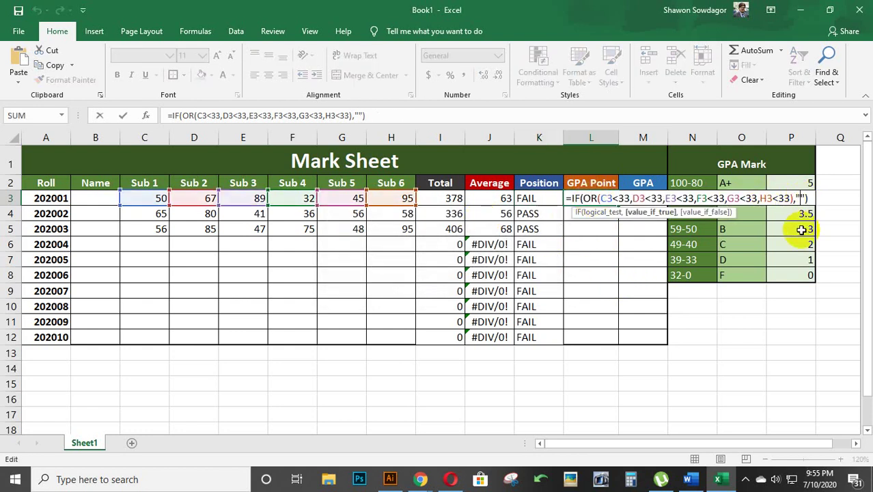
{"action": "type", "text": "F"}
{"action": "key", "text": "Right"}
{"action": "type", "text": ","}
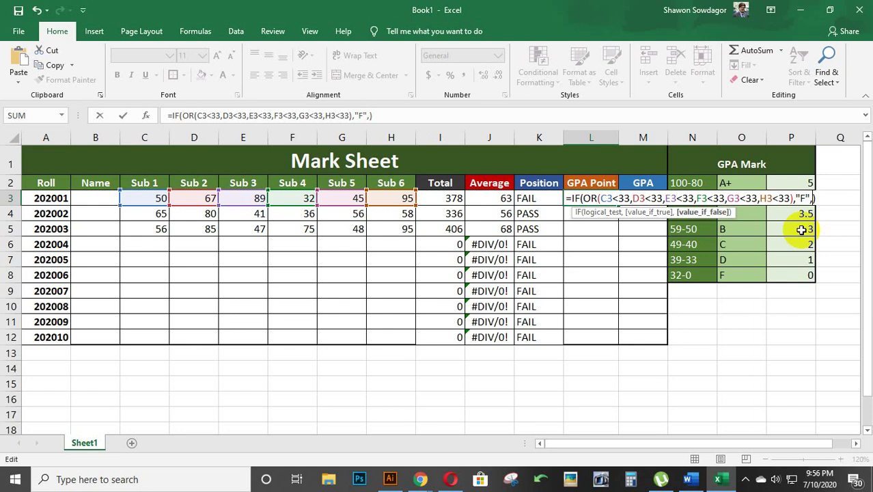
- Nest IF(J3>=80,"A+") as the false result of the OR condition in the L3 formula
{"action": "type", "text": "IF"}
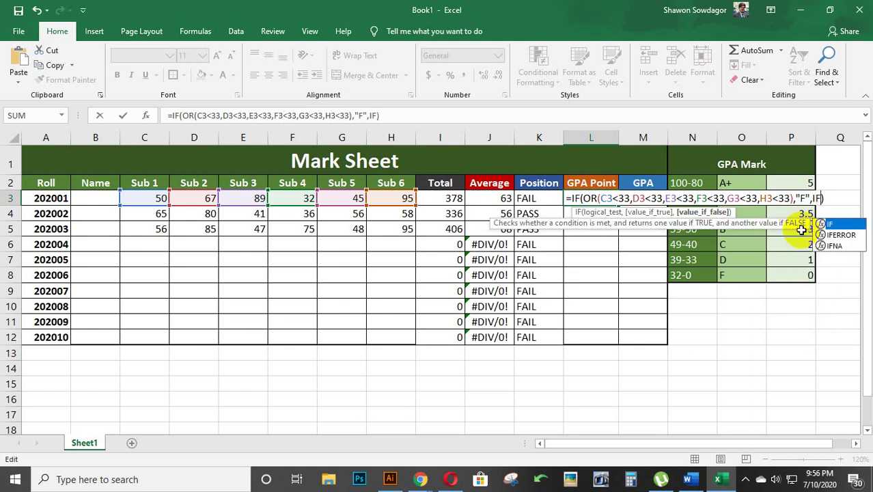
{"action": "type", "text": "("}
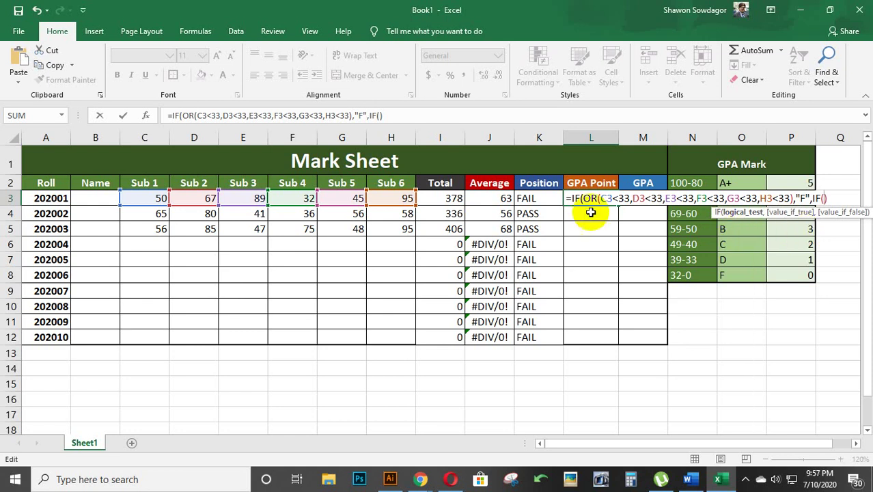
{"action": "left_click", "coordinate": [491, 198]}
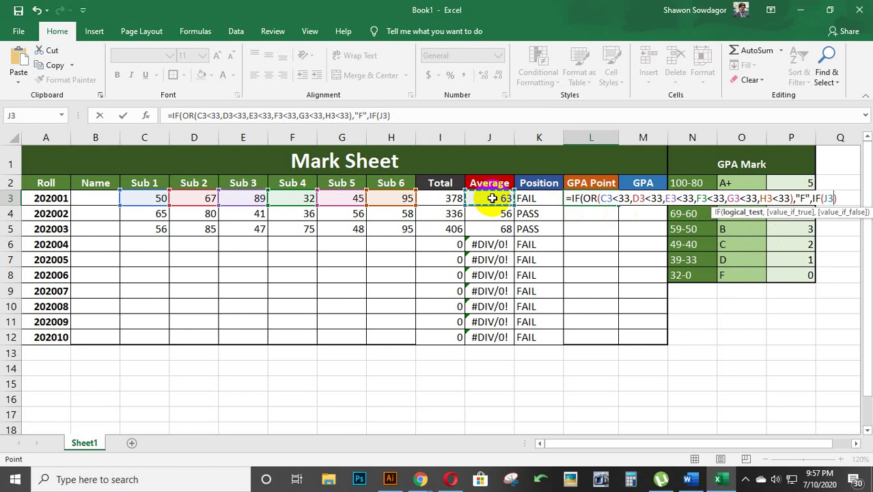
{"action": "type", "text": ">=80"}
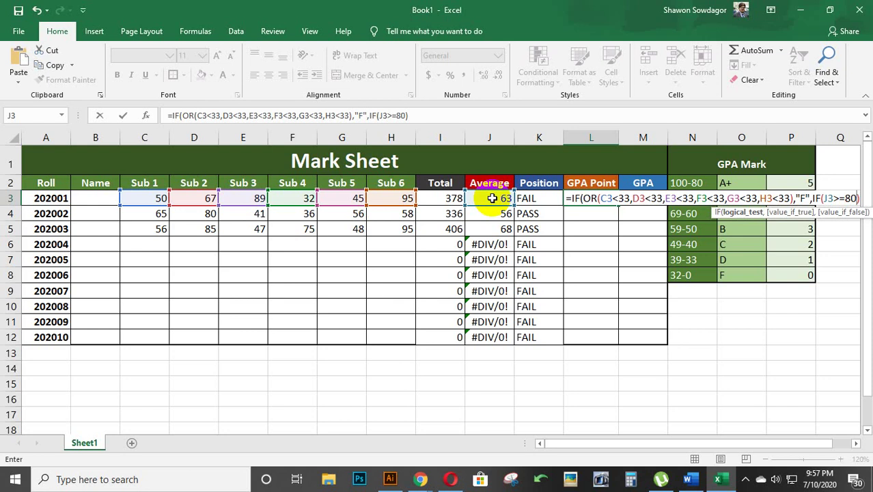
{"action": "type", "text": ","}
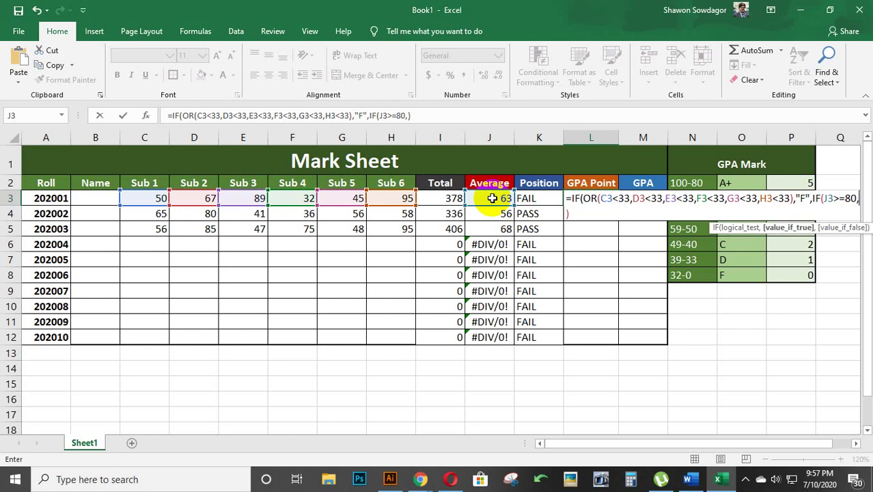
{"action": "type", "text": "\"\""}
{"action": "key", "text": "Return"}
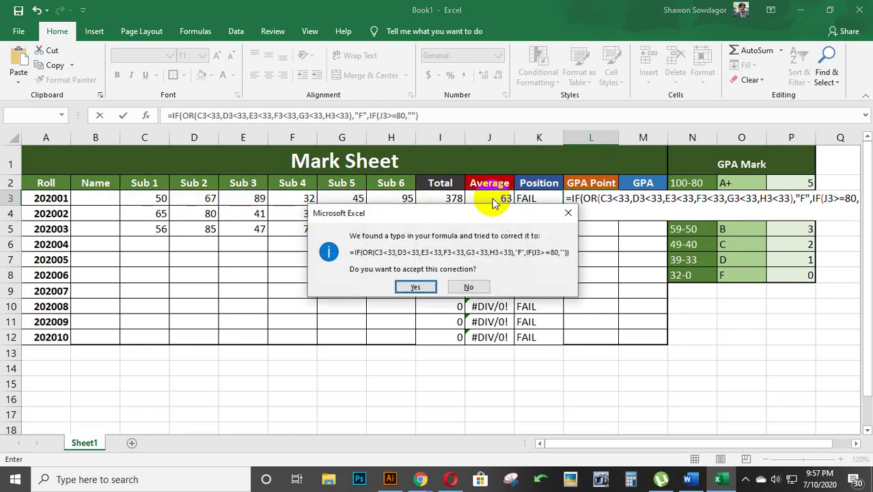
{"action": "left_click", "coordinate": [415, 286]}
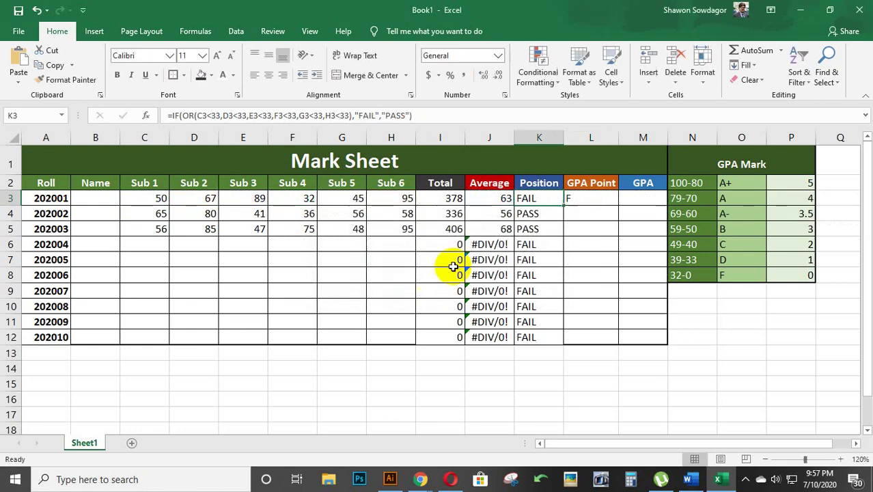
{"action": "double_click", "coordinate": [603, 200]}
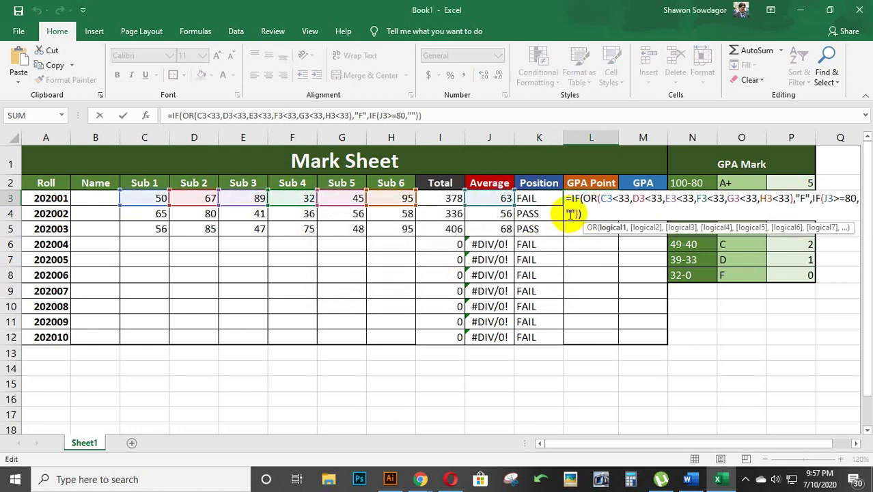
{"action": "left_click", "coordinate": [570, 213]}
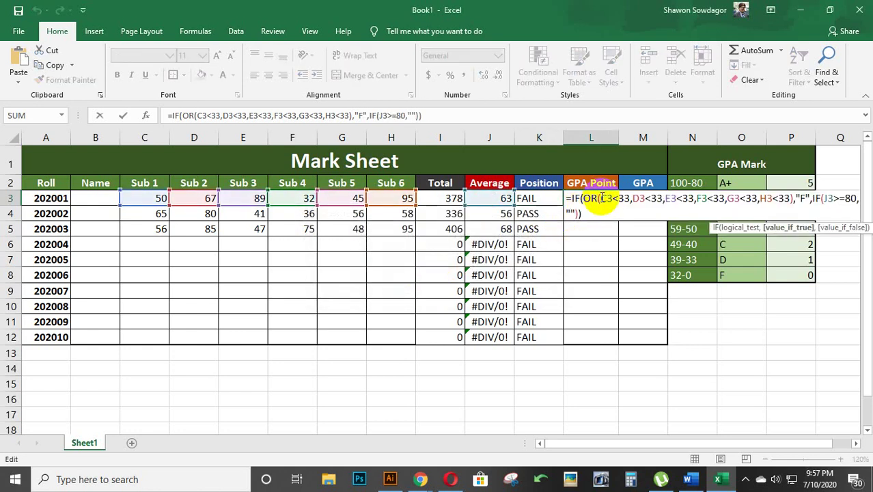
{"action": "type", "text": "A+"}
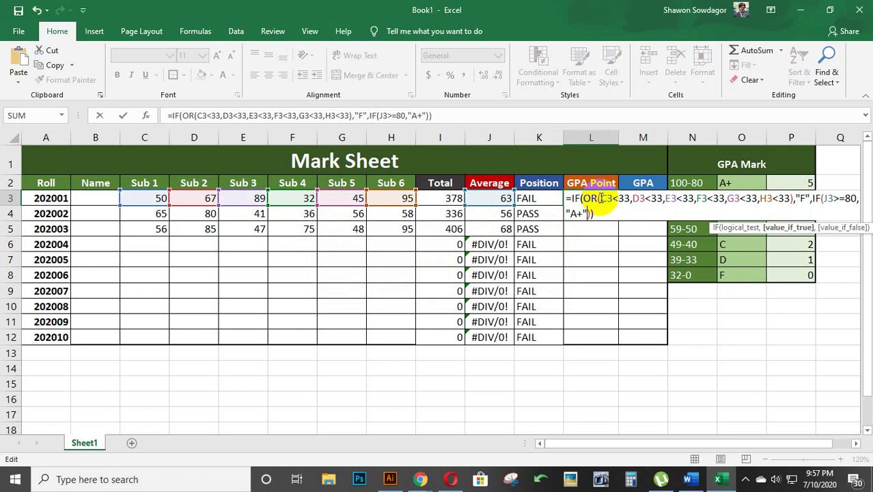
- Nest another IF testing J3>70 as the false result of the A+ test in L3, and try to enter the formula
{"action": "key", "text": "Right"}
{"action": "key", "text": "Right"}
{"action": "key", "text": "Right"}
{"action": "key", "text": "Left"}
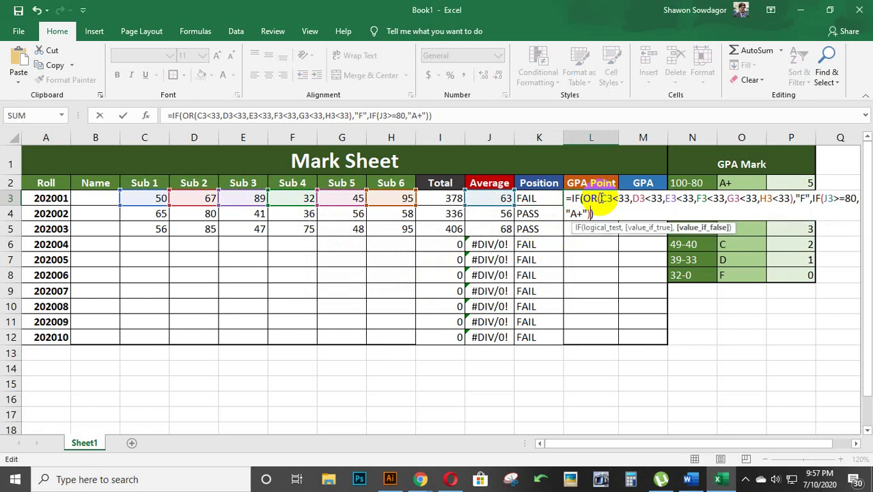
{"action": "key", "text": "Left"}
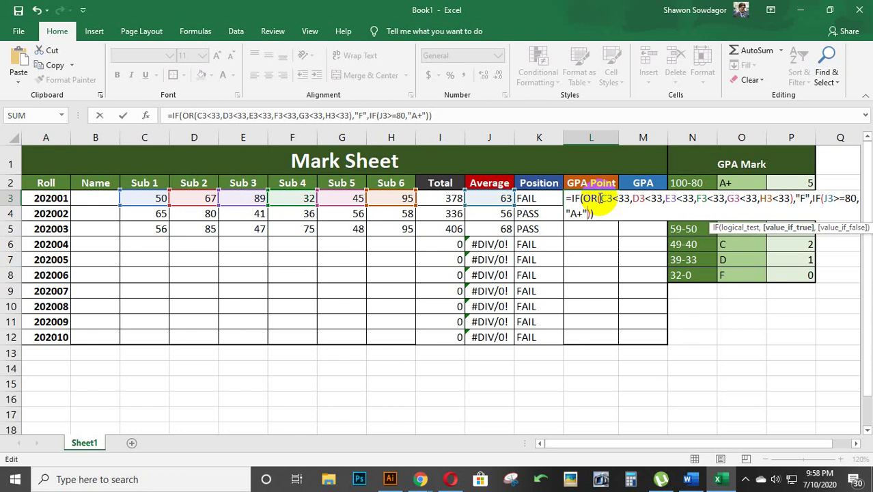
{"action": "type", "text": ","}
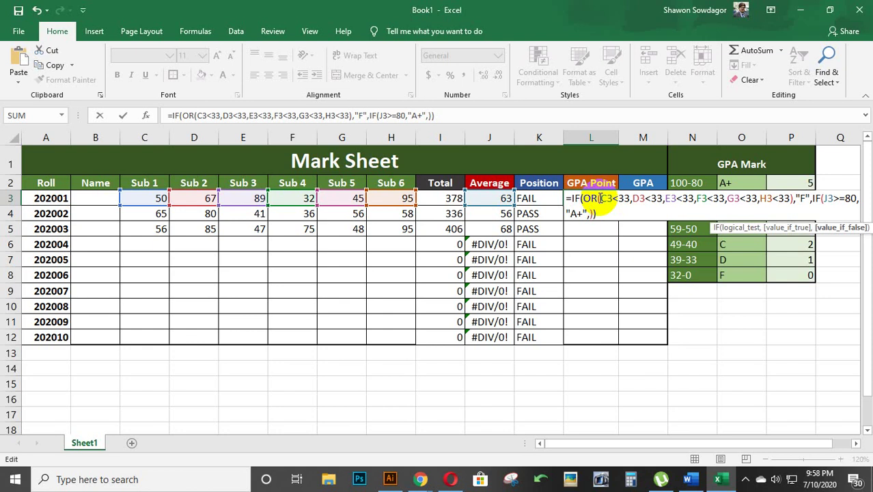
{"action": "type", "text": "IF"}
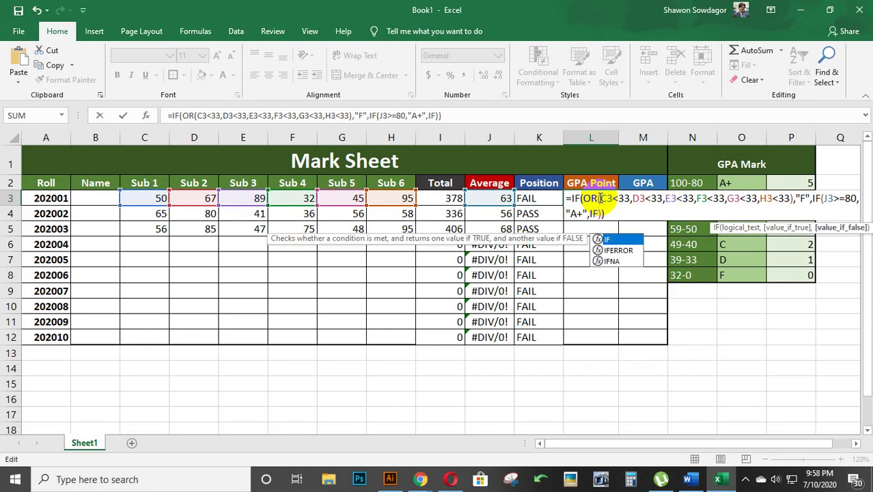
{"action": "type", "text": "("}
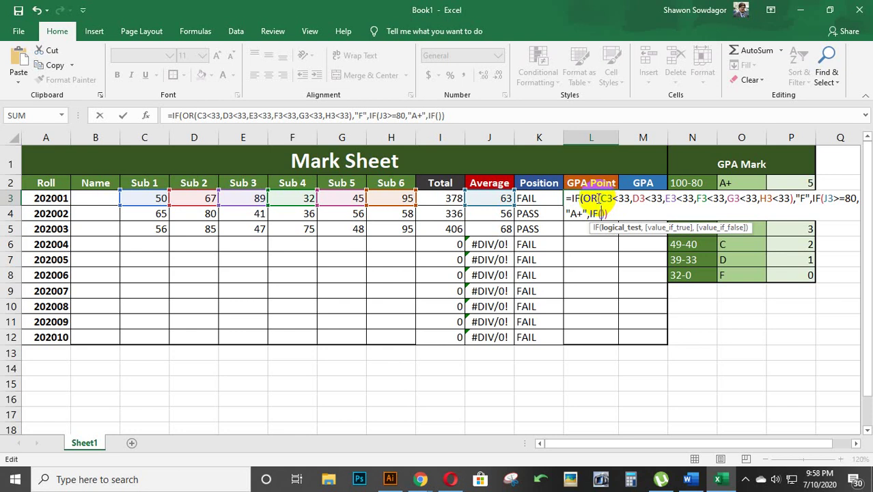
{"action": "left_click", "coordinate": [490, 196]}
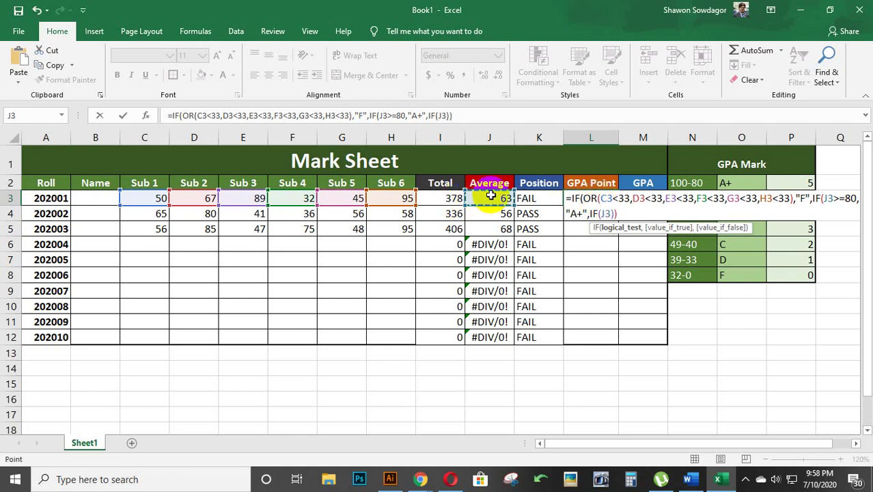
{"action": "type", "text": ">"}
{"action": "type", "text": "70"}
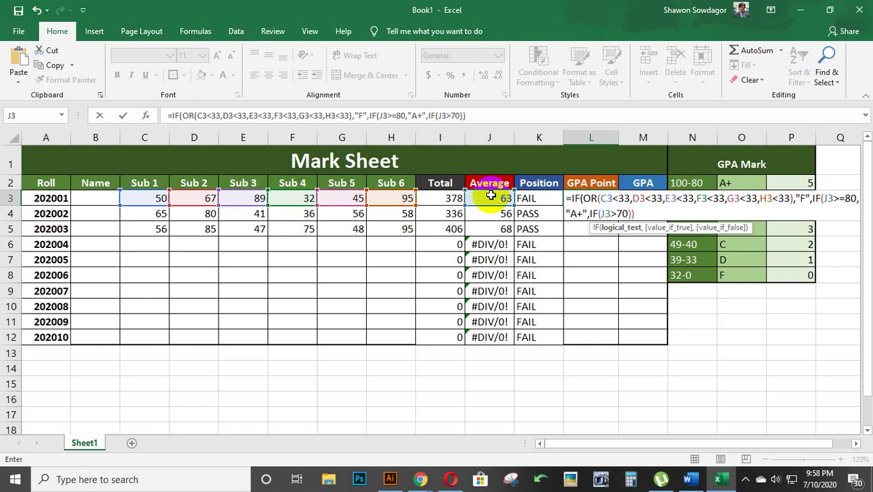
{"action": "key", "text": "Return"}
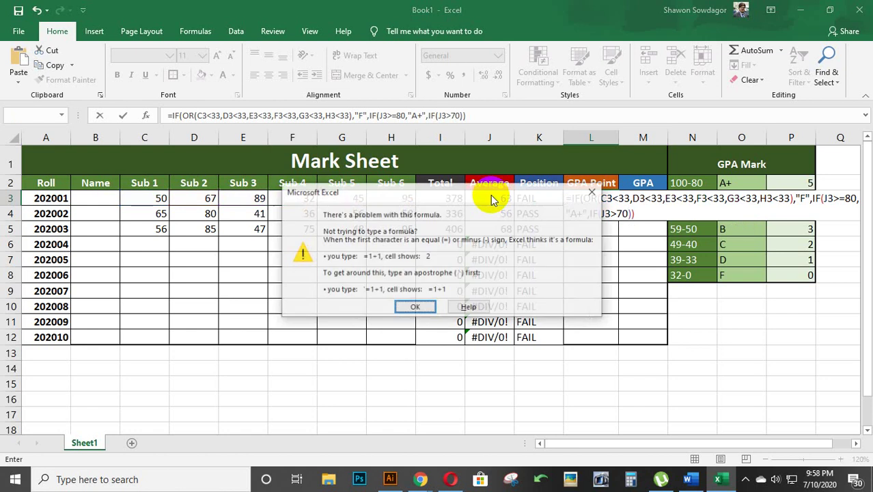
{"action": "left_click", "coordinate": [411, 307]}
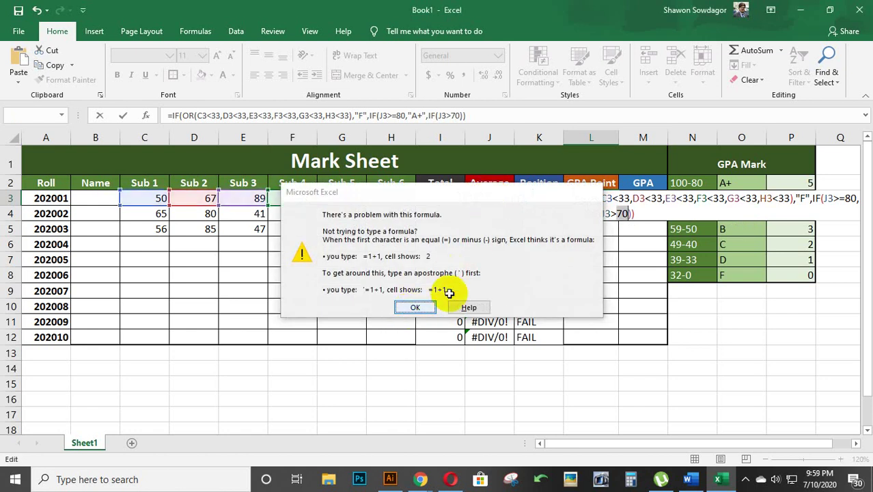
- Change the innermost test in L3 to J3>=70, give it the true result "A" and open its false argument
{"action": "left_click", "coordinate": [613, 213]}
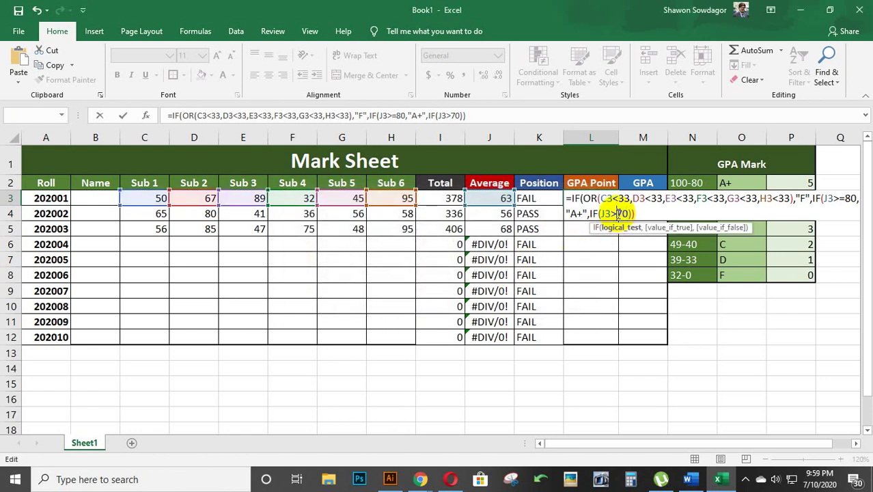
{"action": "type", "text": "="}
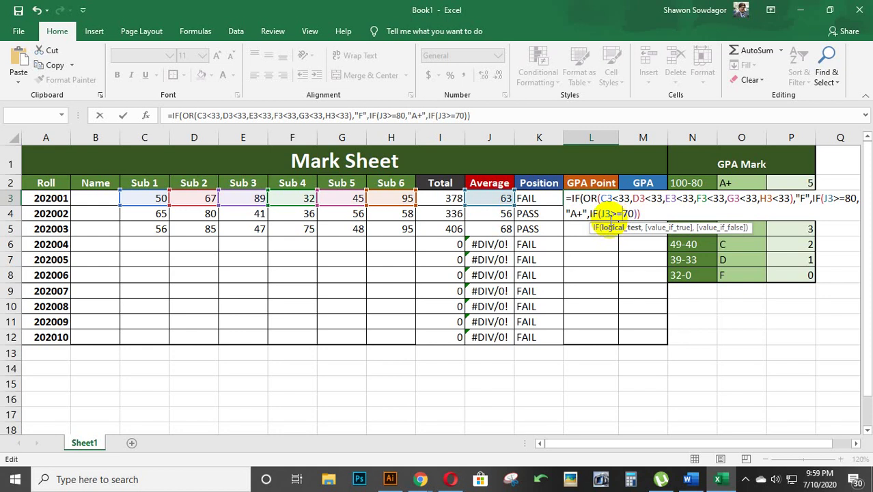
{"action": "key", "text": "Right"}
{"action": "key", "text": "Right"}
{"action": "type", "text": ","}
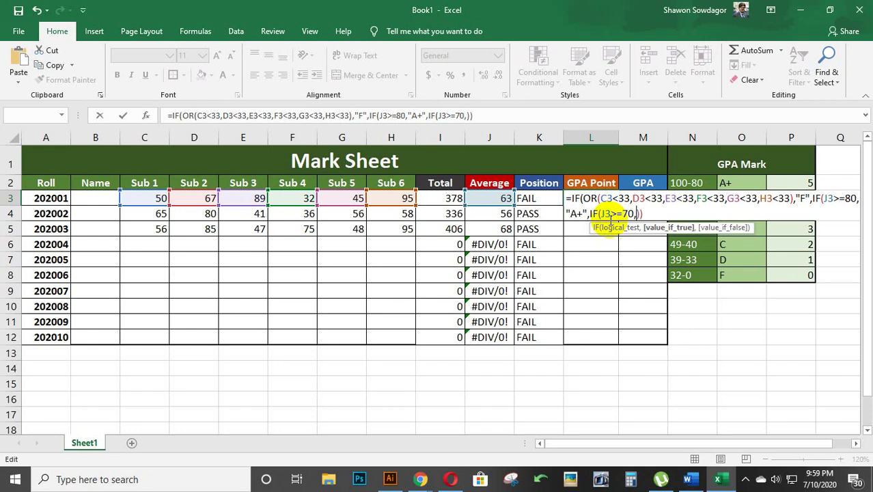
{"action": "type", "text": "\"A+\","}
{"action": "type", "text": ","}
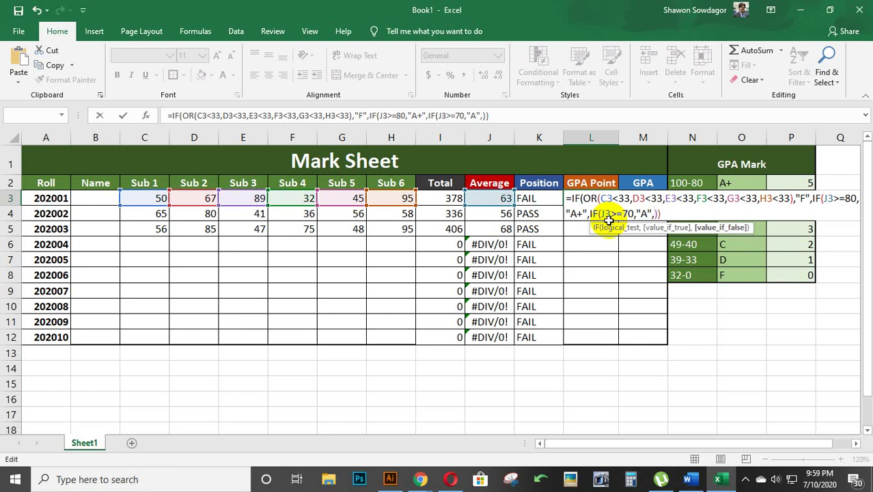
- Nest another IF testing J3>60 as the false result of the "A" test in L3, and try to enter the formula
{"action": "type", "text": "IF"}
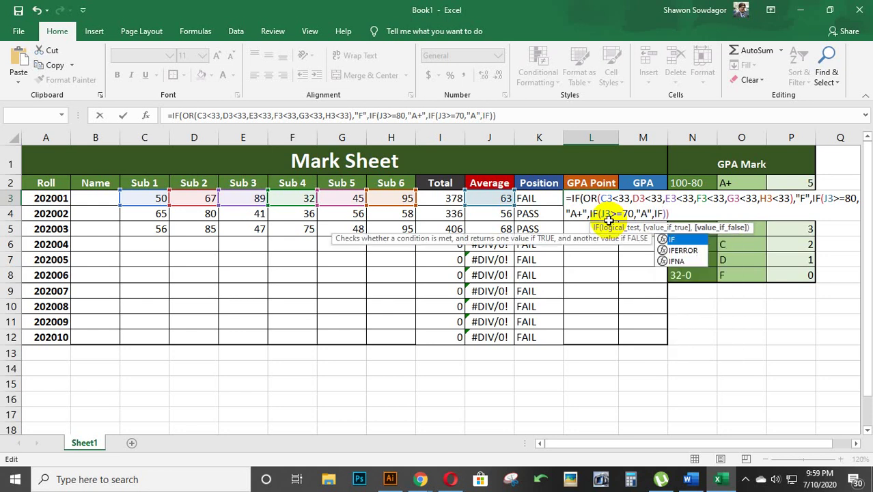
{"action": "type", "text": "("}
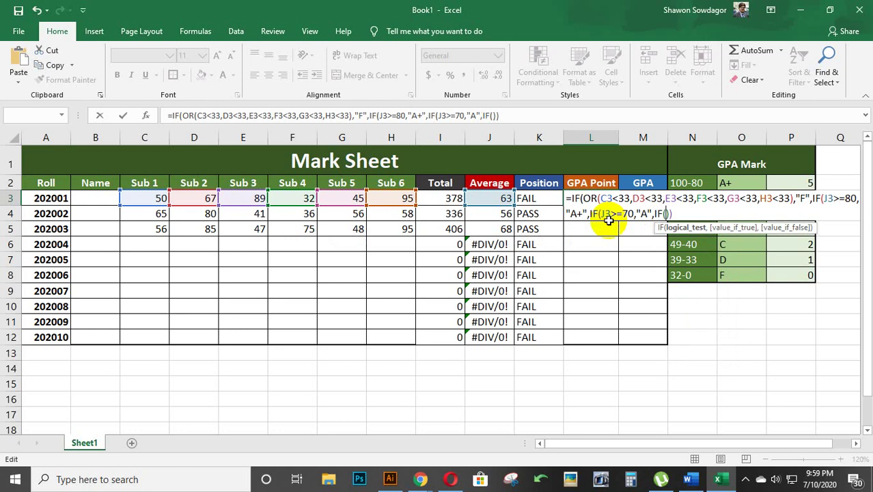
{"action": "left_click", "coordinate": [481, 198]}
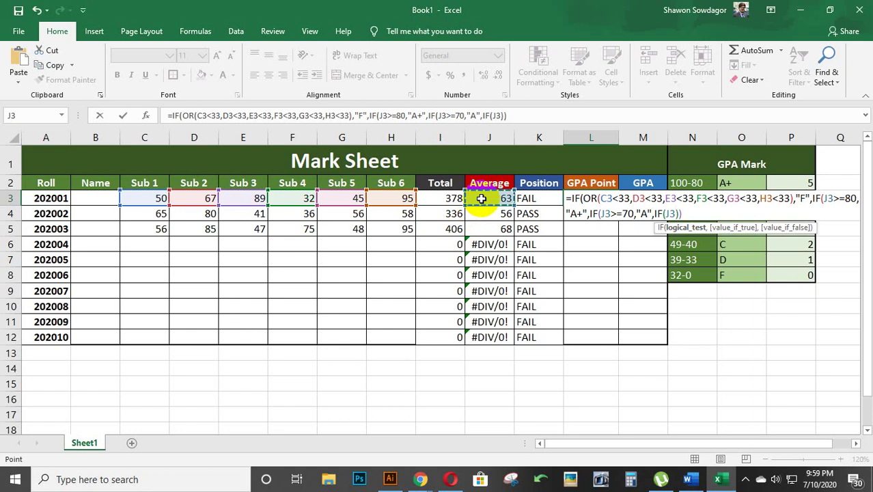
{"action": "type", "text": ">60"}
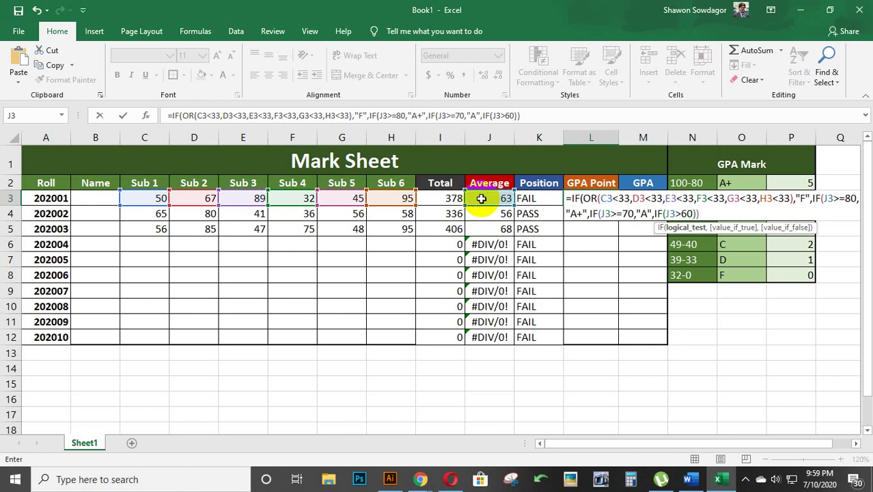
{"action": "key", "text": "Return"}
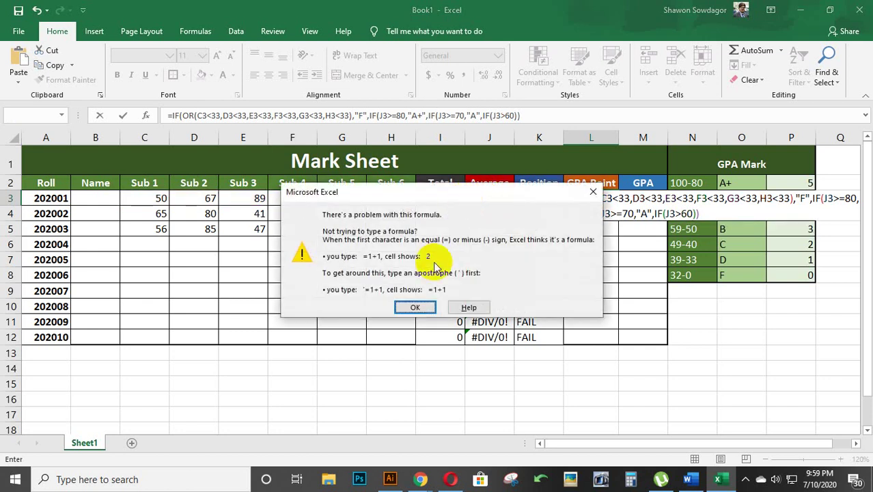
{"action": "left_click", "coordinate": [415, 306]}
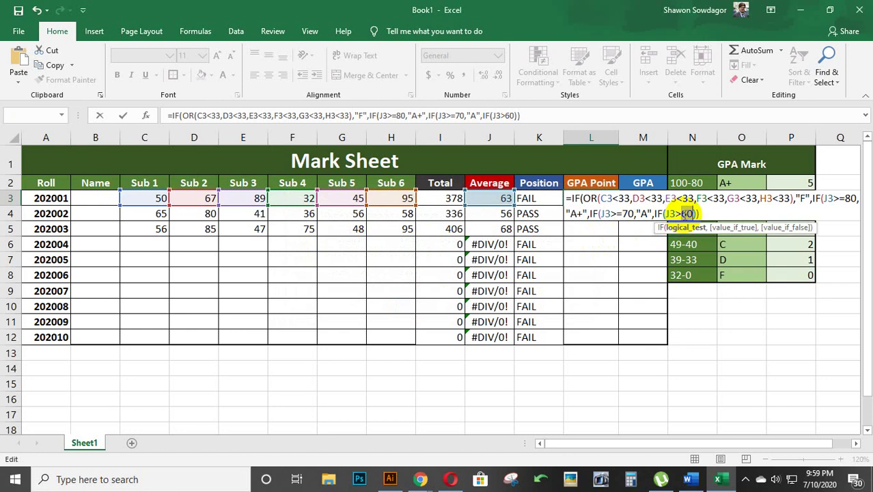
- Change the innermost test in L3 to J3>=60, give it the true result "A-" and open its false argument
{"action": "left_click", "coordinate": [680, 216]}
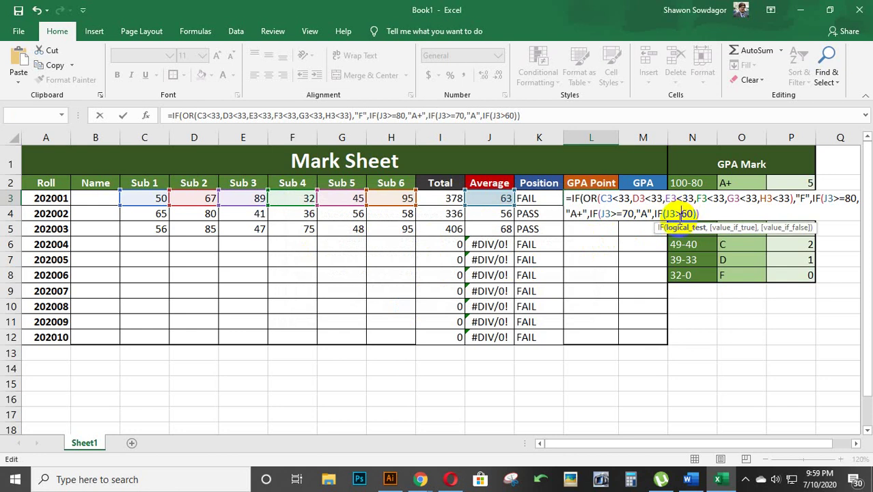
{"action": "type", "text": "=70"}
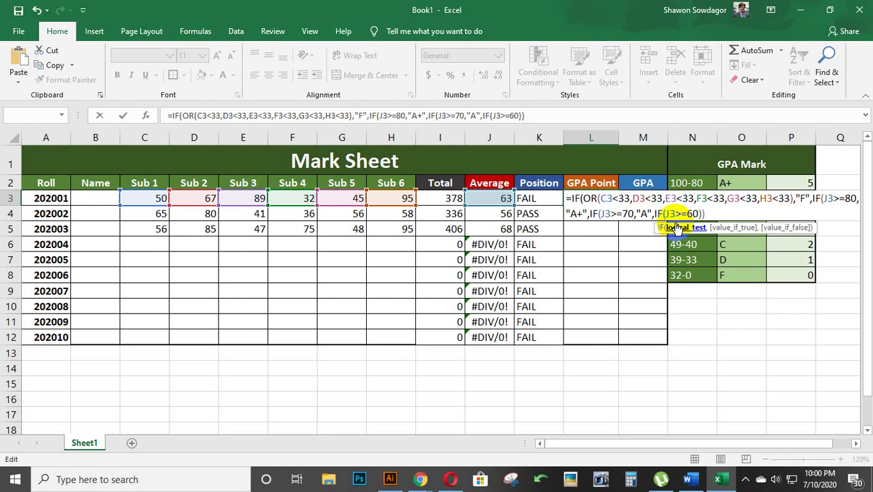
{"action": "type", "text": ","}
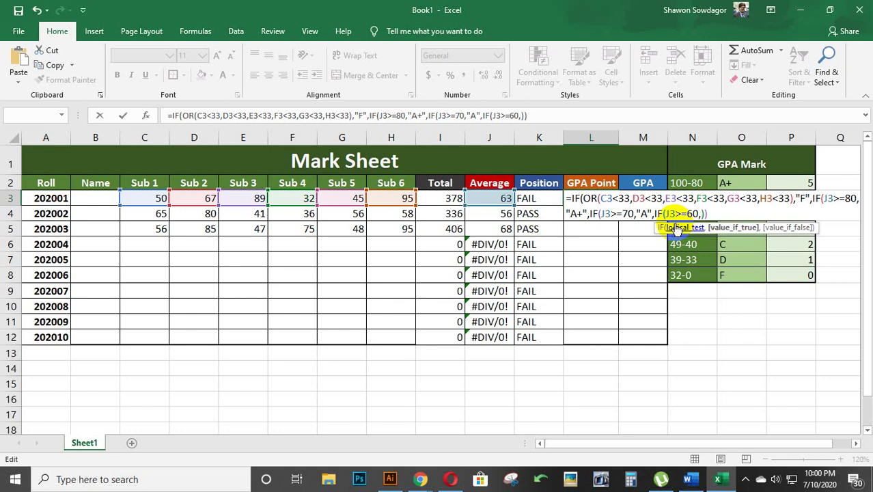
{"action": "type", "text": "\"A\""}
{"action": "key", "text": "BackSpace"}
{"action": "type", "text": "-"}
{"action": "type", "text": "\","}
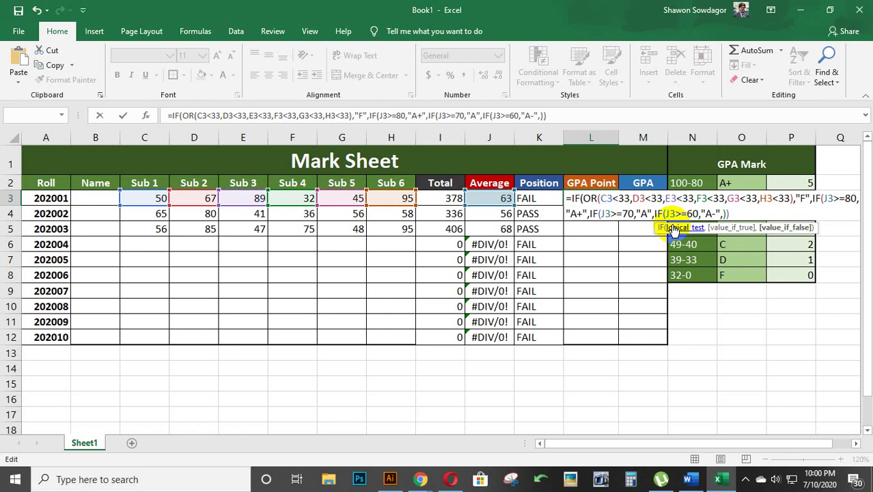
- Nest an IF testing J3>=50 with the true result "B" as the false result of the "A-" test in L3
{"action": "type", "text": "I"}
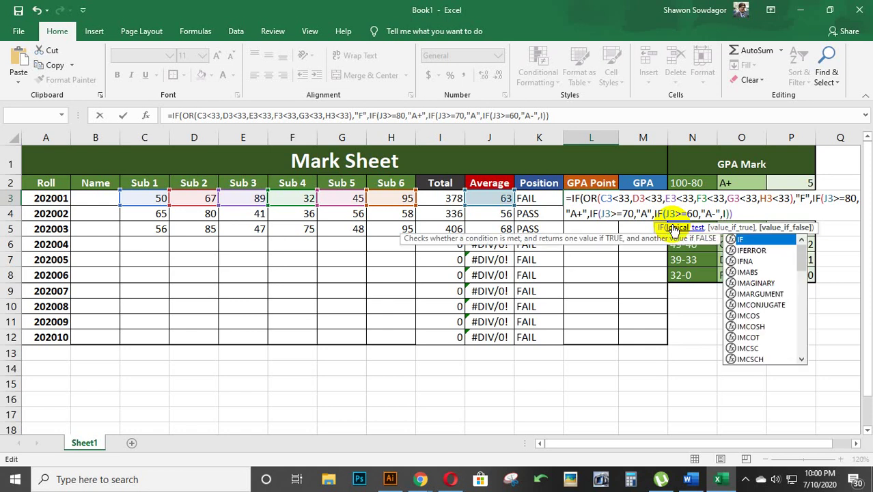
{"action": "key", "text": "Tab"}
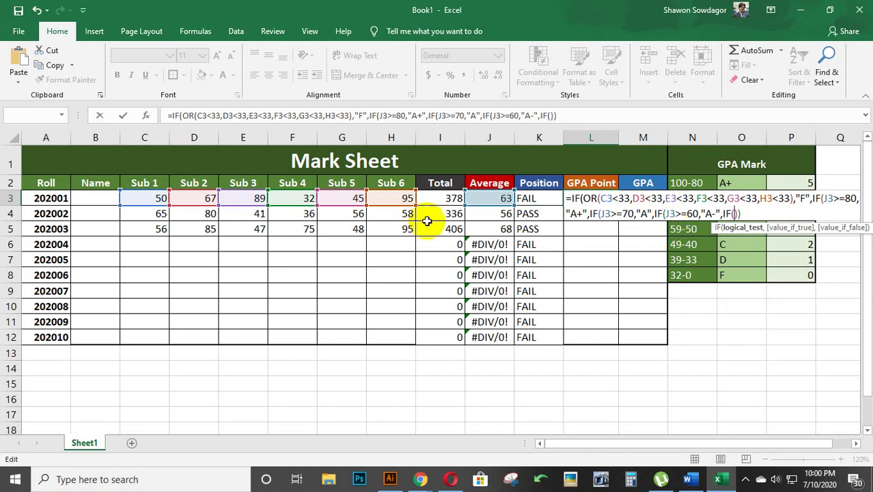
{"action": "left_click", "coordinate": [497, 198]}
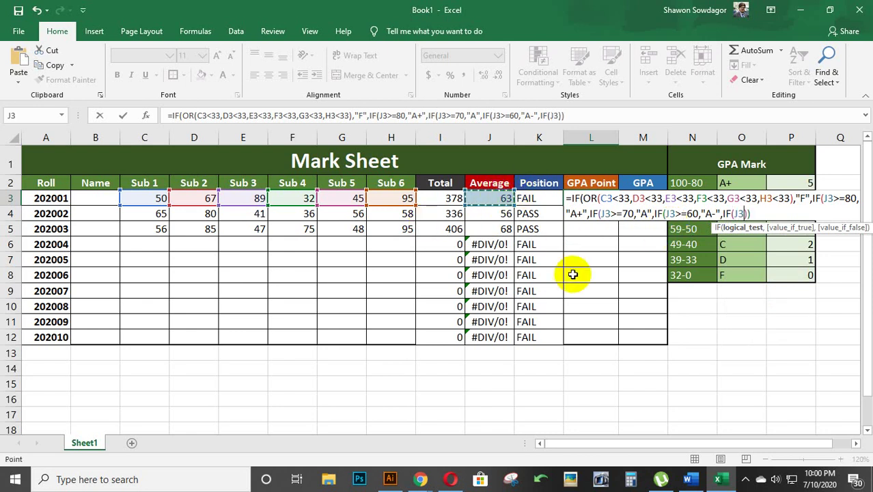
{"action": "type", "text": ">"}
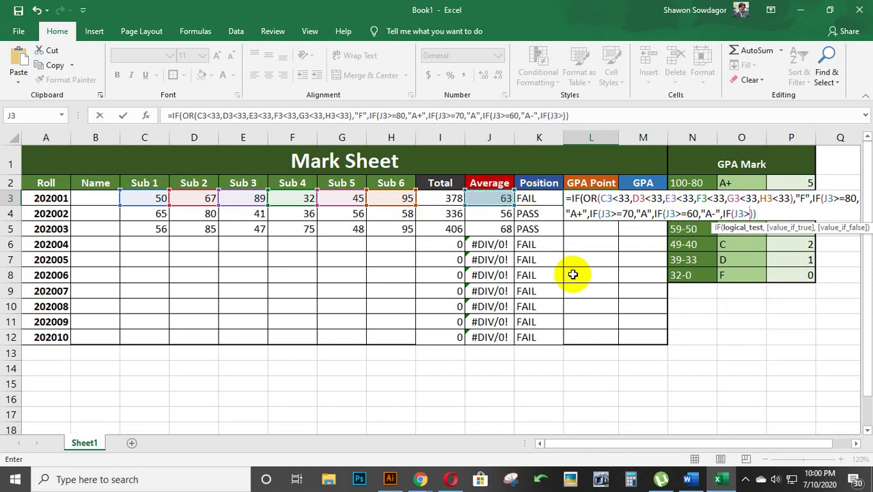
{"action": "type", "text": "=60"}
{"action": "key", "text": "BackSpace"}
{"action": "key", "text": "BackSpace"}
{"action": "type", "text": "50,\""}
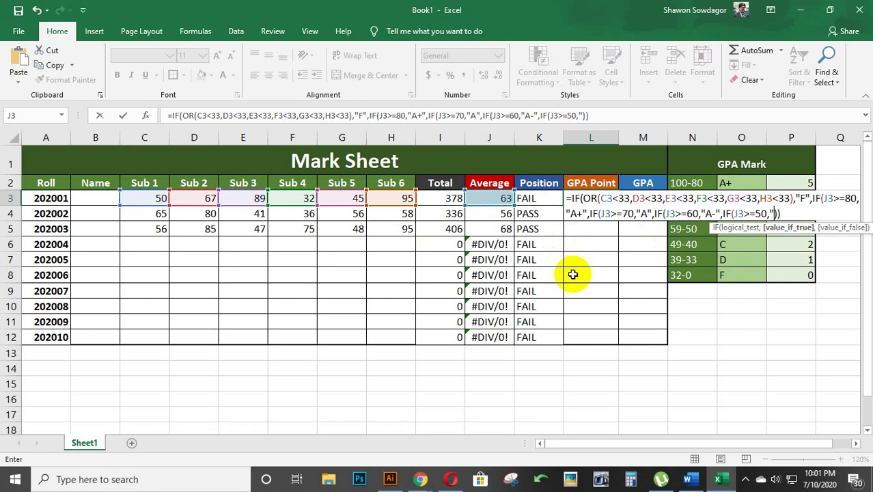
{"action": "type", "text": "B\""}
- Nest an IF testing J3>=40 with the true result "C" as the false result of the "B" test, and open its false argument
{"action": "type", "text": ",I"}
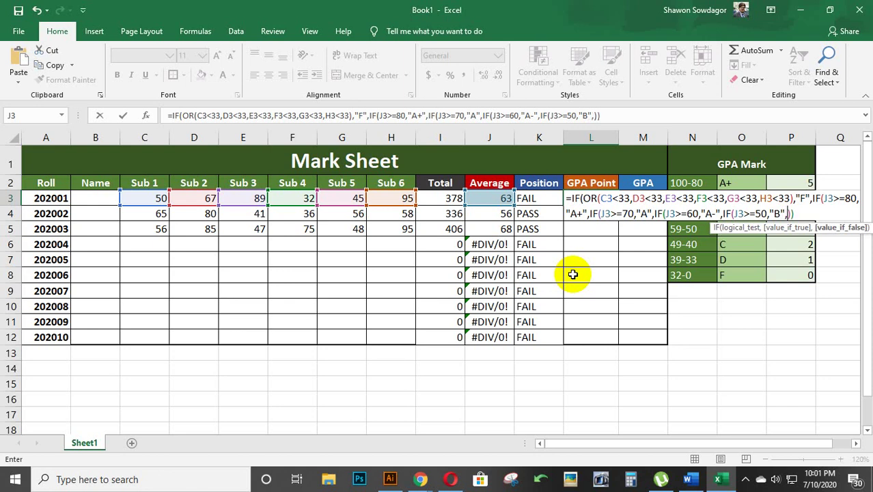
{"action": "type", "text": "F"}
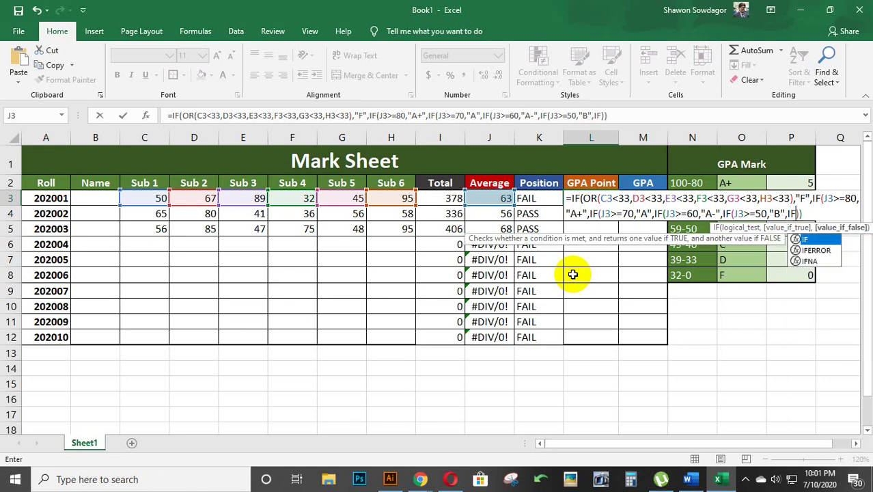
{"action": "type", "text": "("}
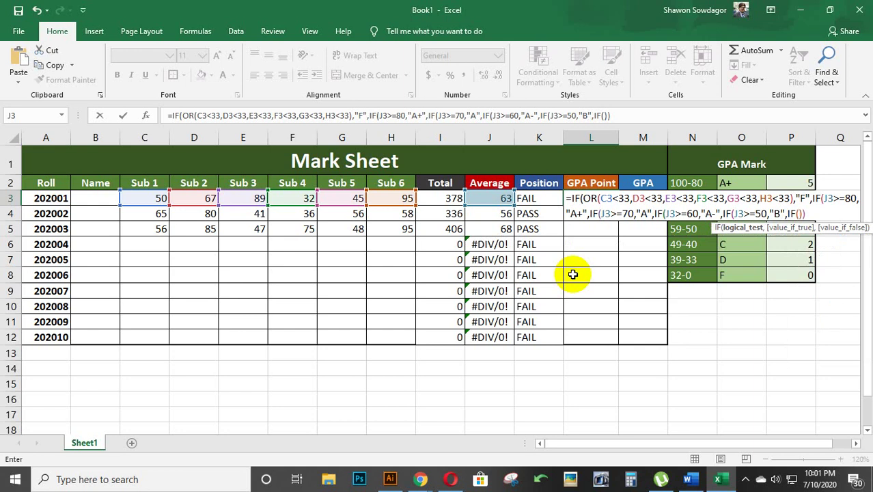
{"action": "left_click", "coordinate": [499, 197]}
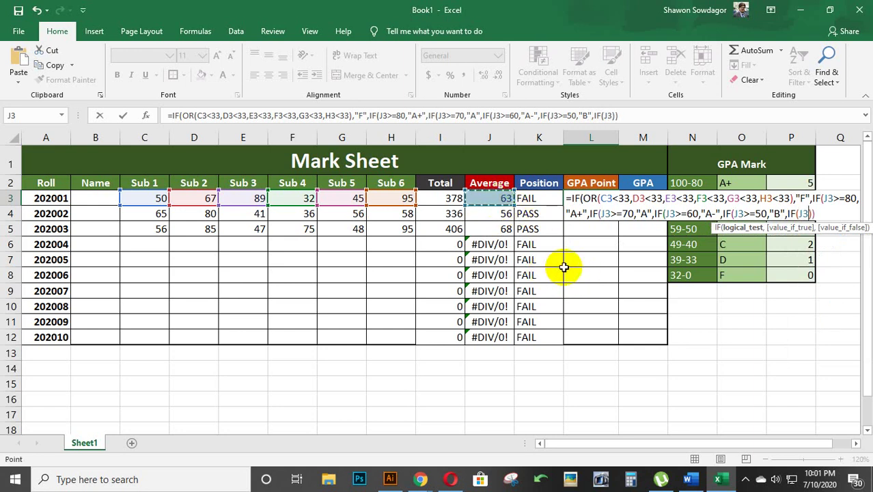
{"action": "type", "text": ">="}
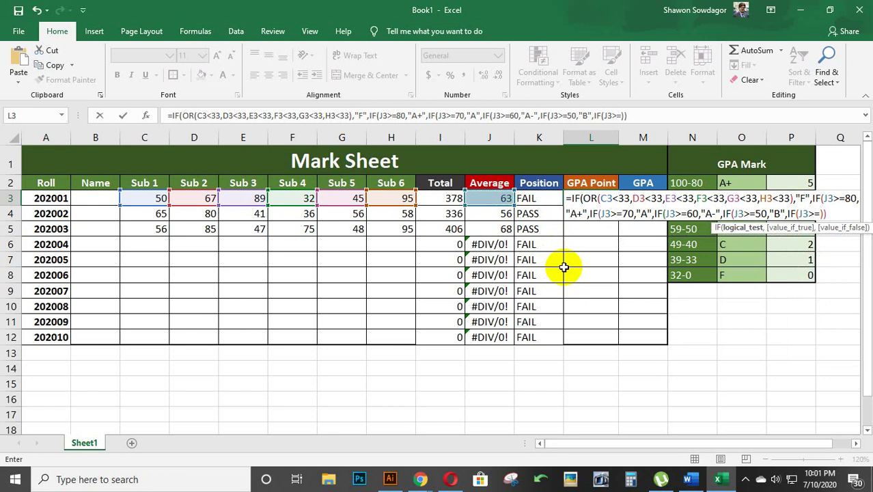
{"action": "type", "text": "40,"}
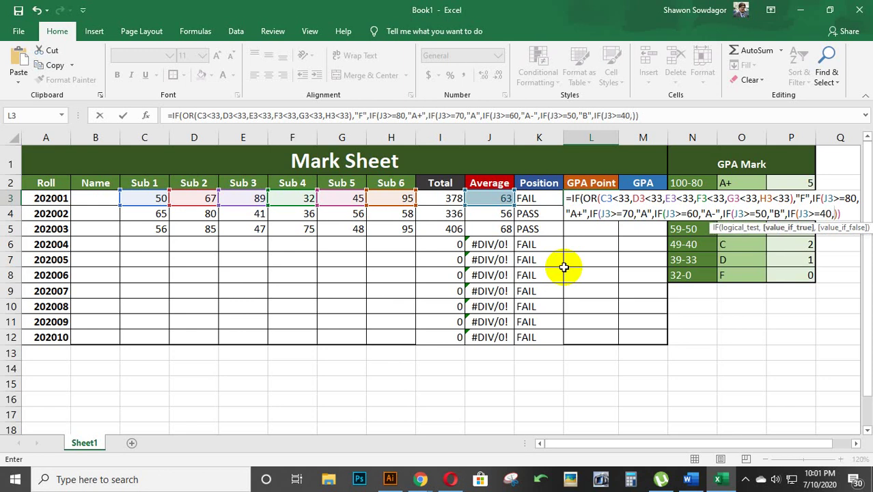
{"action": "type", "text": "\"\"C"}
{"action": "key", "text": "Right"}
{"action": "type", "text": ","}
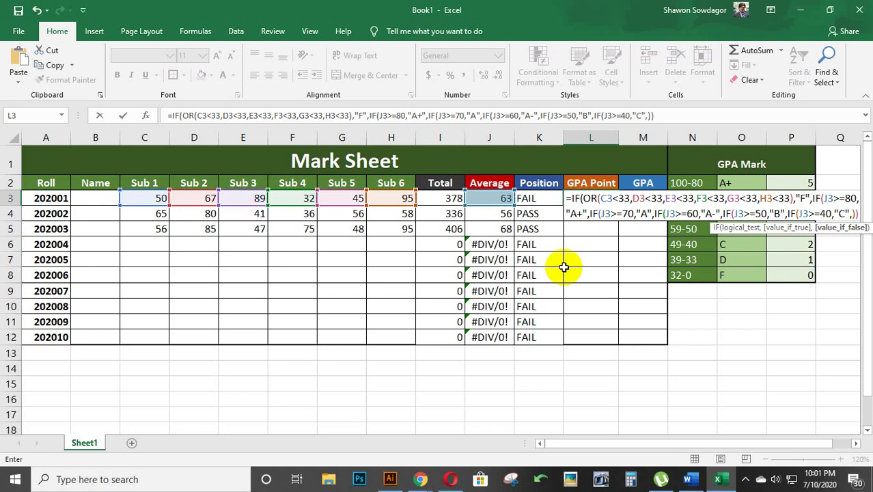
{"action": "type", "text": "IF"}
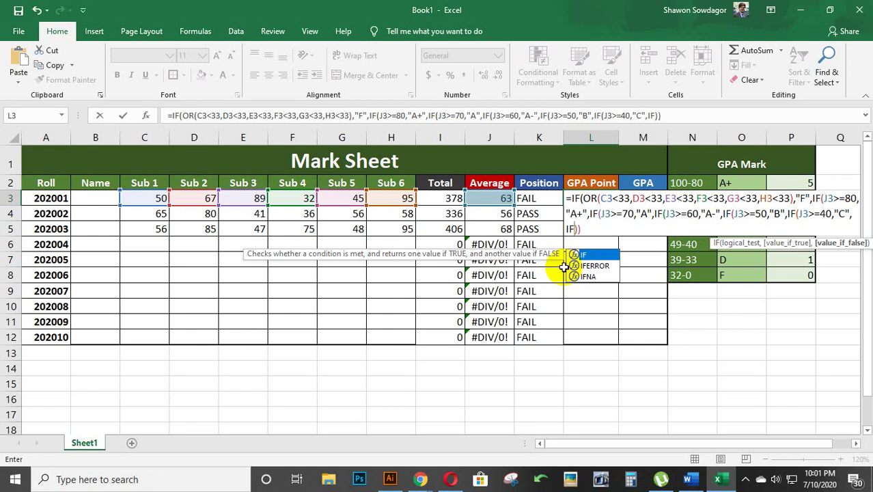
{"action": "key", "text": "BackSpace"}
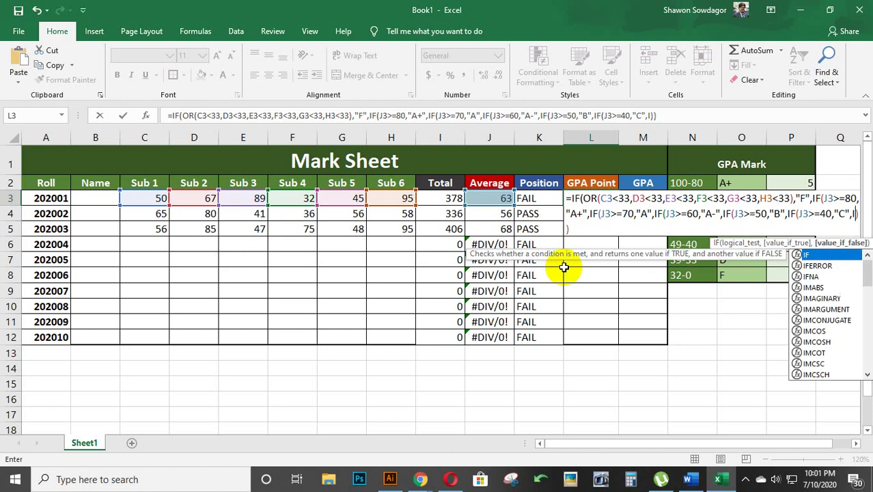
{"action": "key", "text": "BackSpace"}
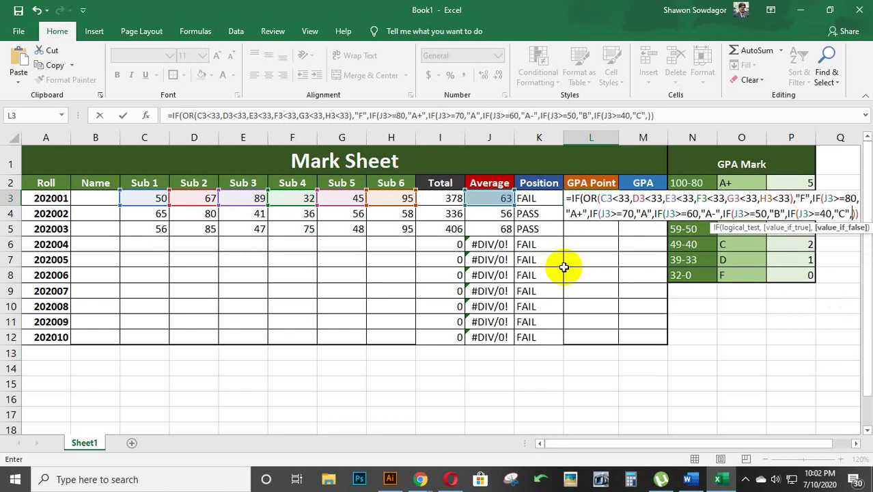
- Nest an IF testing J3>=33 with the true result "D" as the false result of the "C" test, and open its false argument
{"action": "type", "text": "IF"}
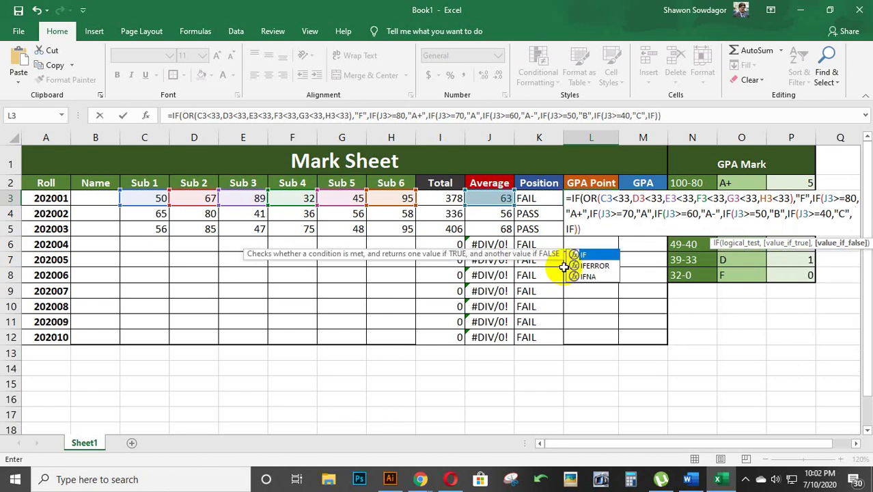
{"action": "type", "text": "("}
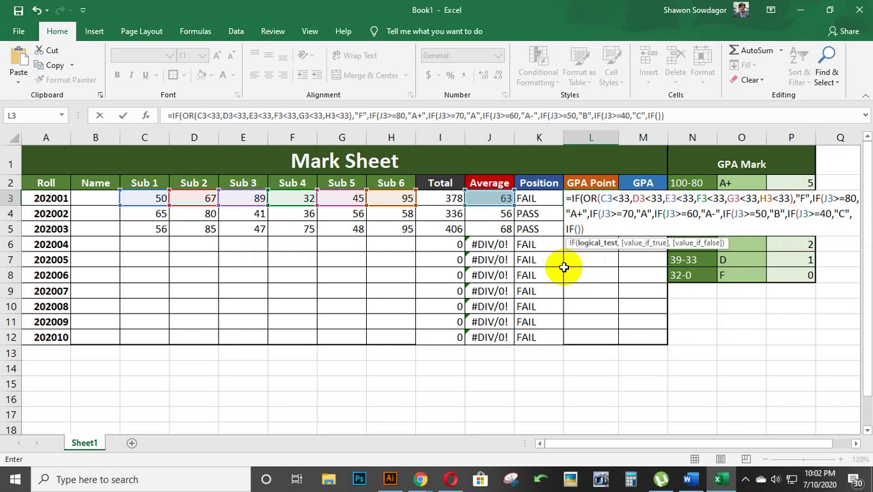
{"action": "left_click", "coordinate": [490, 198]}
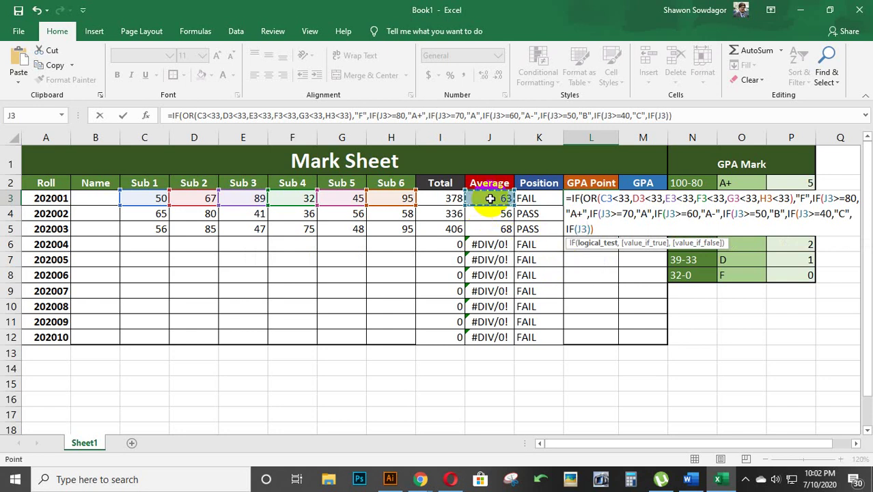
{"action": "type", "text": ">="}
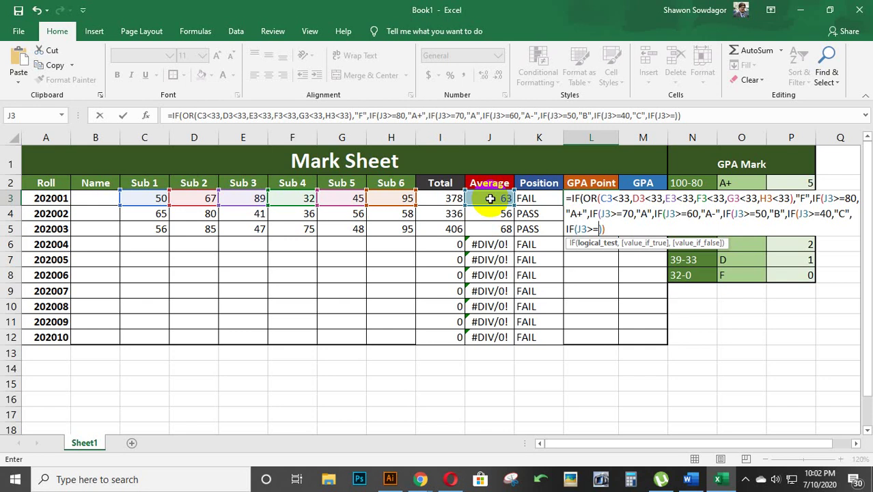
{"action": "type", "text": "33"}
{"action": "type", "text": ","}
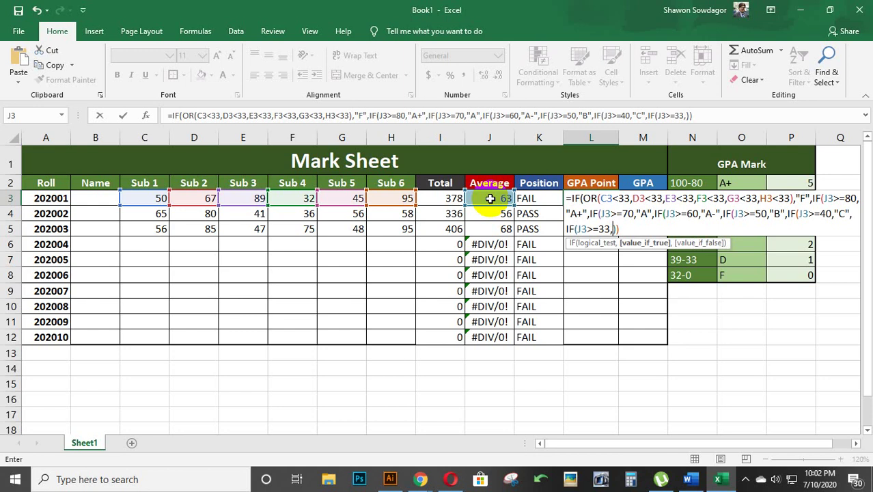
{"action": "type", "text": "\"D\""}
{"action": "type", "text": ","}
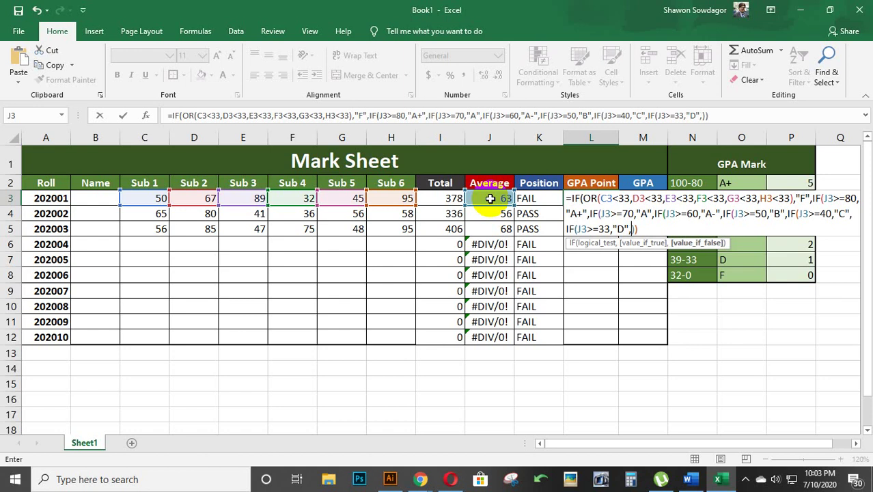
- Finish the L3 formula with "F" as the last false result, close all nested parentheses, and accept Excel's correction
{"action": "type", "text": "\"F\""}
{"action": "type", "text": "\"F"}
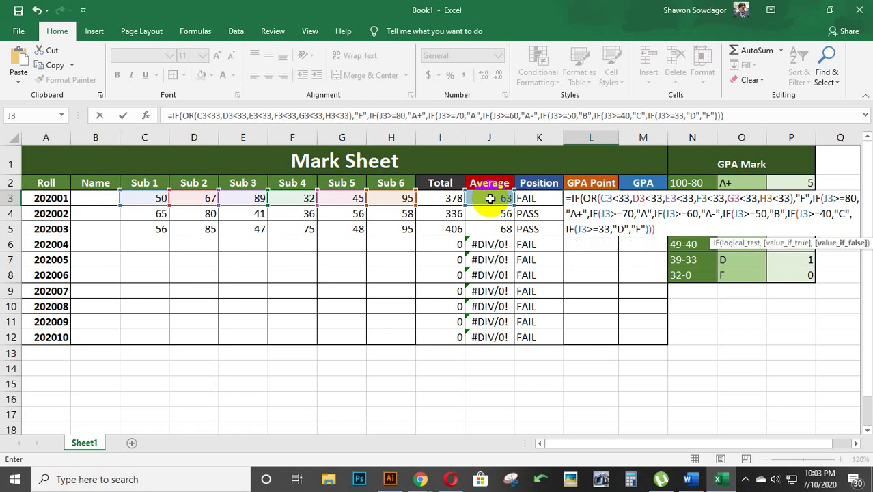
{"action": "type", "text": "))"}
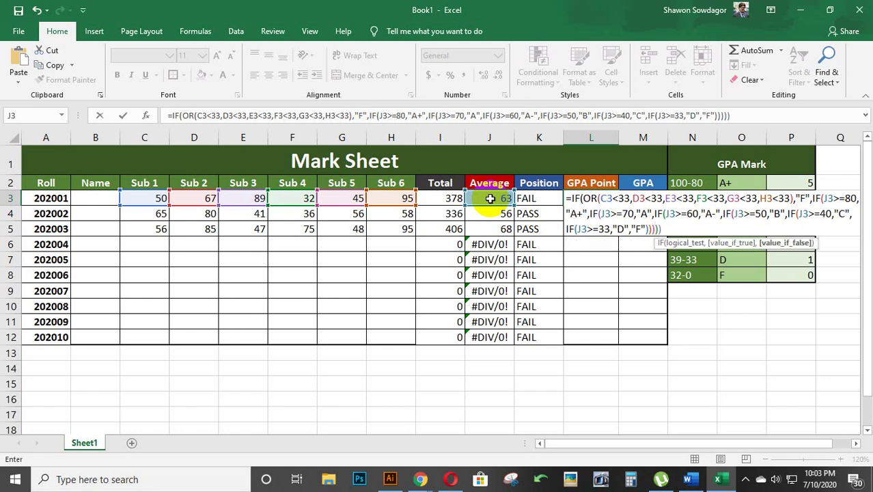
{"action": "type", "text": "))"}
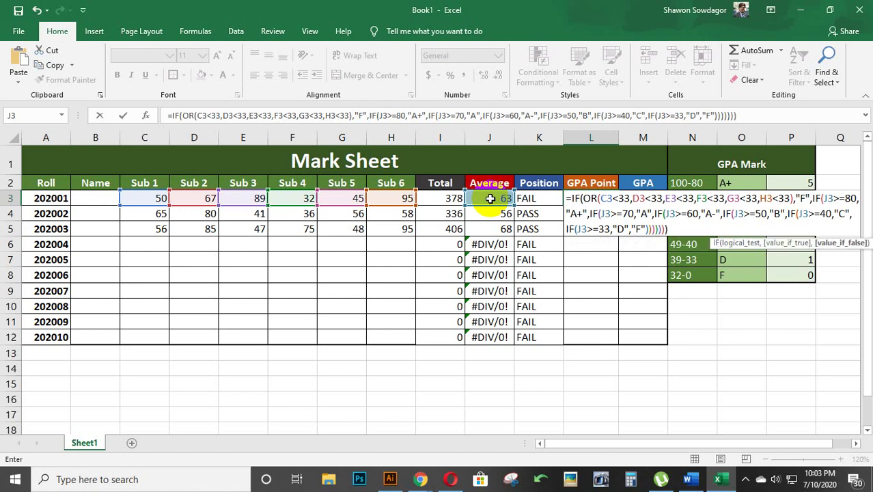
{"action": "type", "text": ")"}
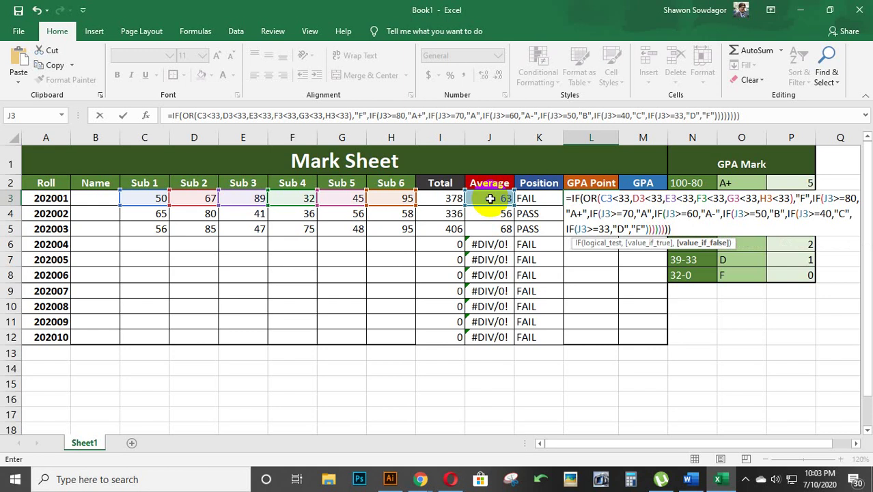
{"action": "type", "text": ")"}
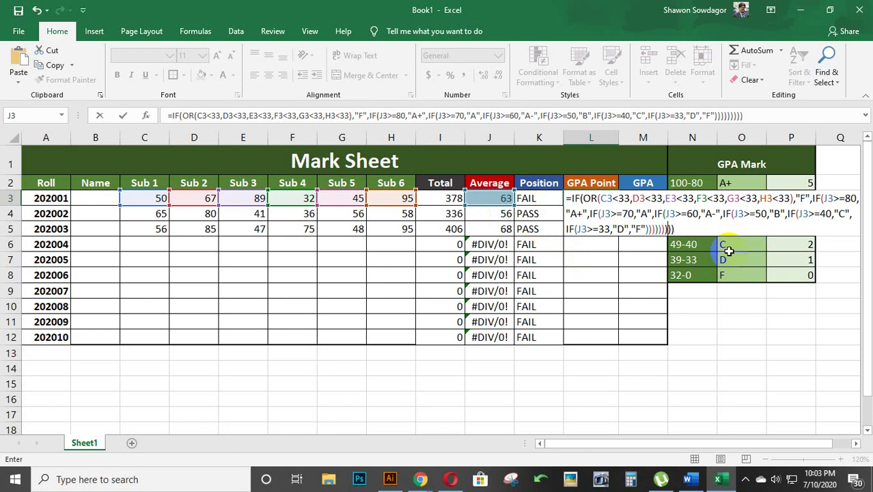
{"action": "key", "text": "Return"}
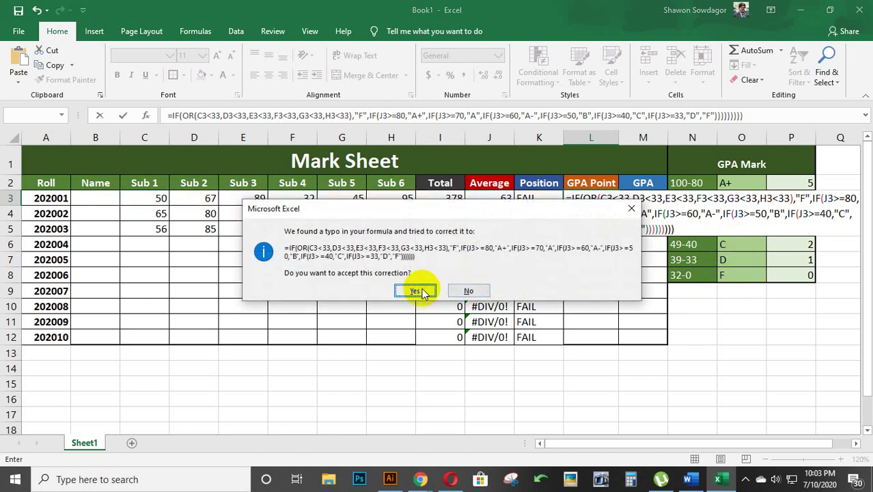
{"action": "left_click", "coordinate": [416, 291]}
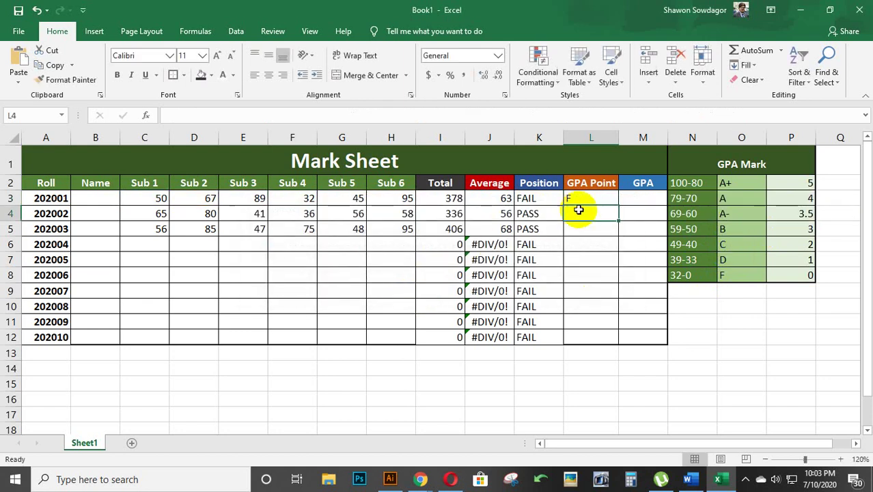
- Check the closing parentheses of the L3 grade formula and copy it down through L12
{"action": "left_click", "coordinate": [590, 199]}
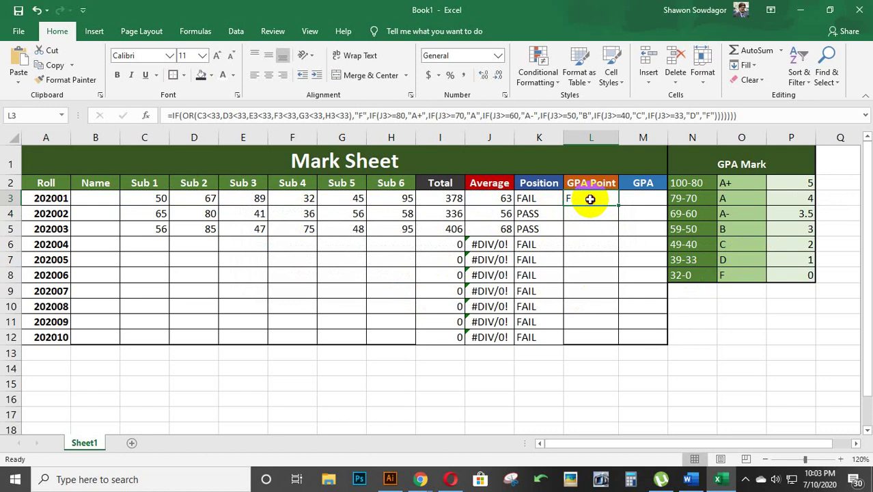
{"action": "double_click", "coordinate": [590, 199]}
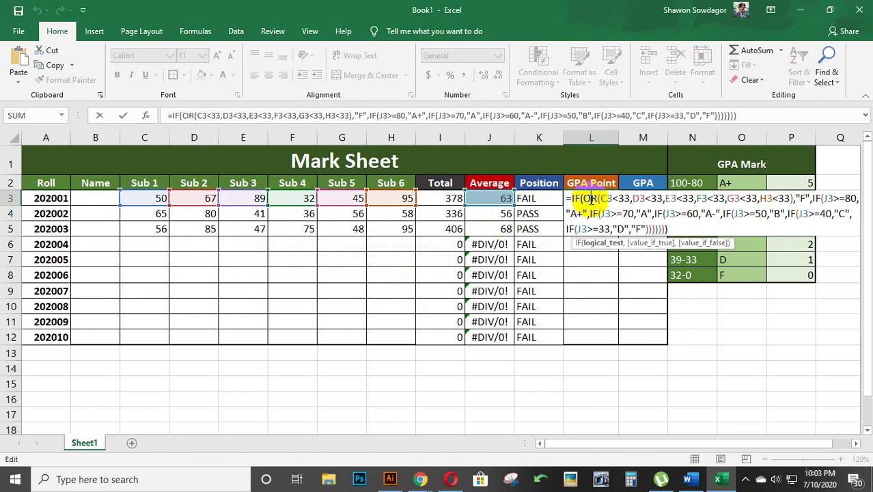
{"action": "left_click", "coordinate": [645, 228]}
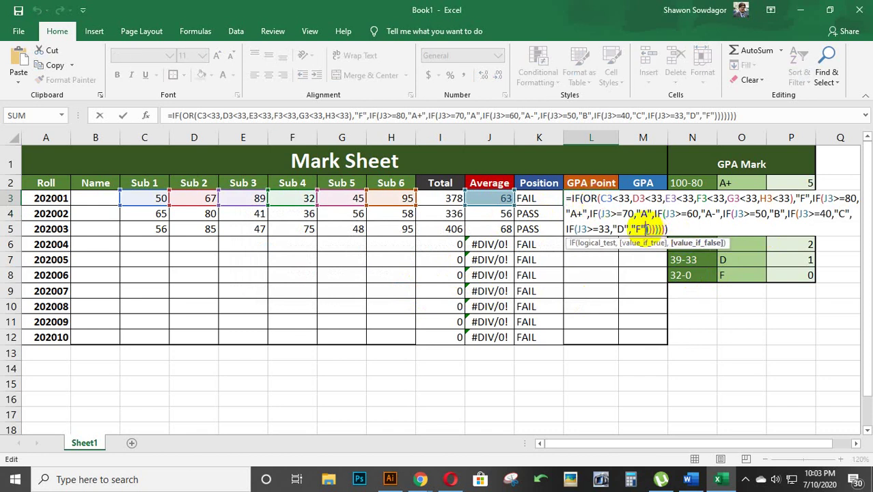
{"action": "left_click", "coordinate": [663, 228]}
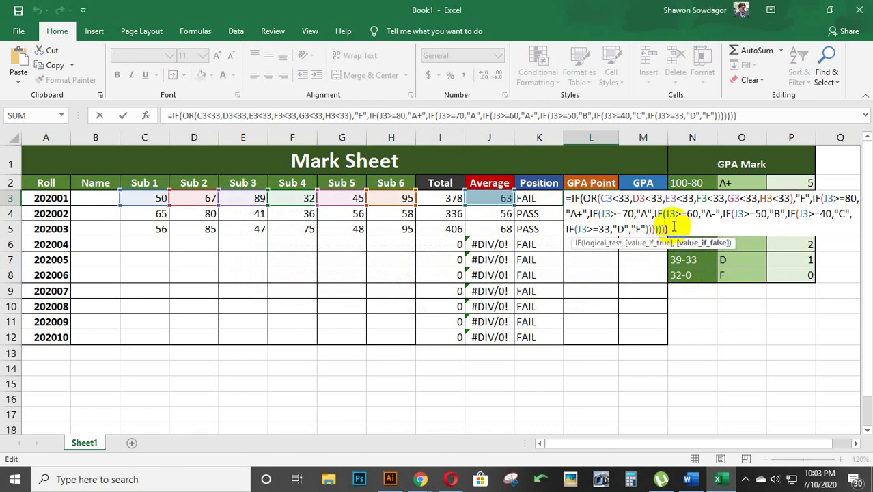
{"action": "key", "text": "Return"}
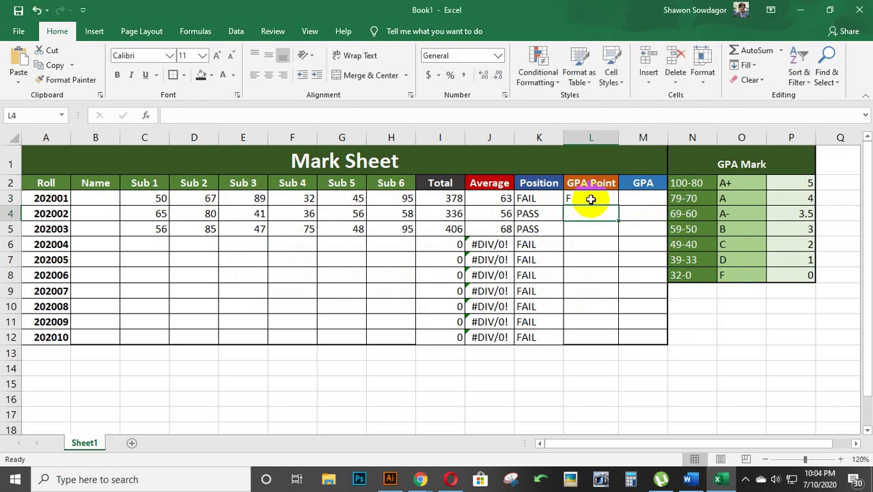
{"action": "left_click", "coordinate": [591, 198]}
{"action": "left_click_drag", "start_coordinate": [618, 206], "coordinate": [623, 340]}
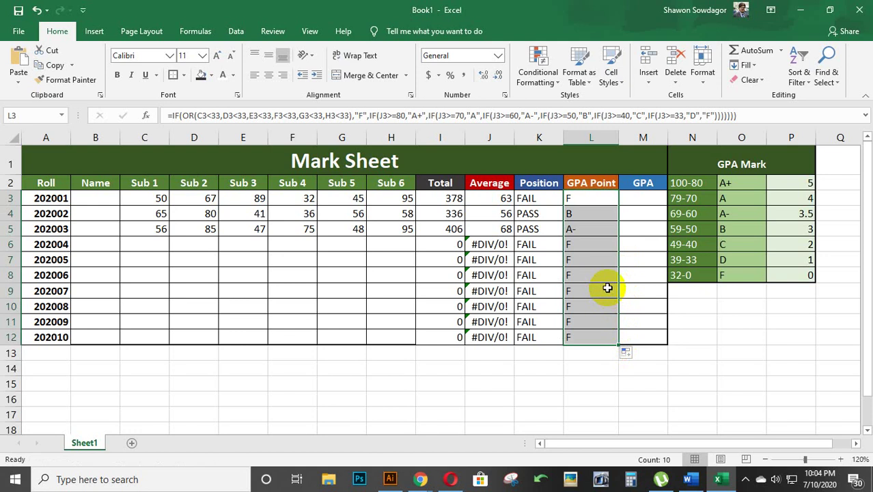
- Set the Sub 1, Sub 2, Sub 4 and Sub 5 marks of roll 202001 to 80
{"action": "left_click", "coordinate": [203, 200]}
{"action": "type", "text": "80"}
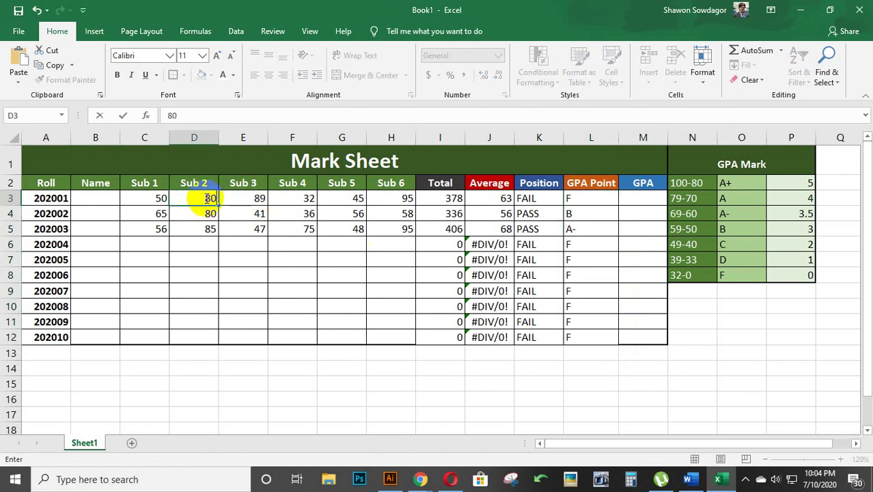
{"action": "left_click", "coordinate": [152, 198]}
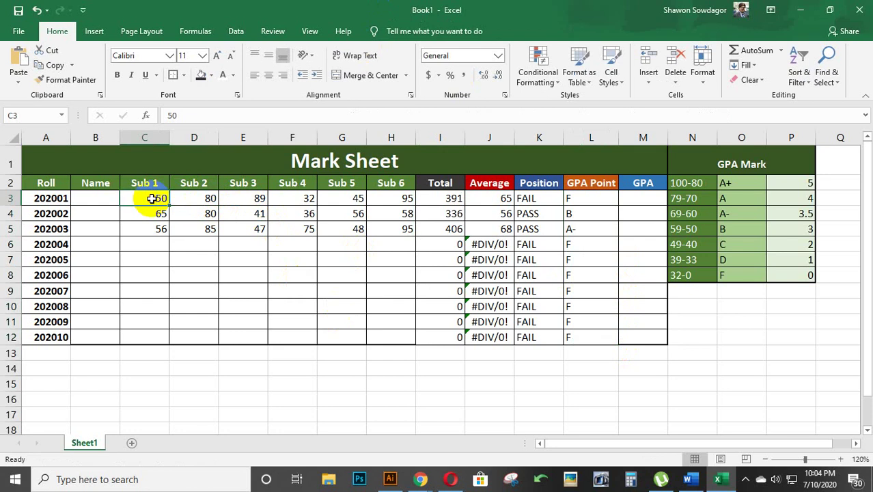
{"action": "type", "text": "80"}
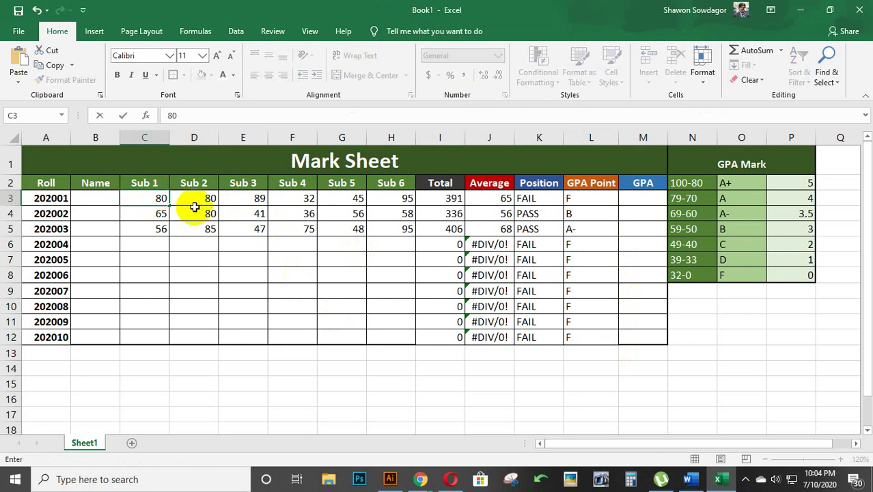
{"action": "left_click", "coordinate": [304, 198]}
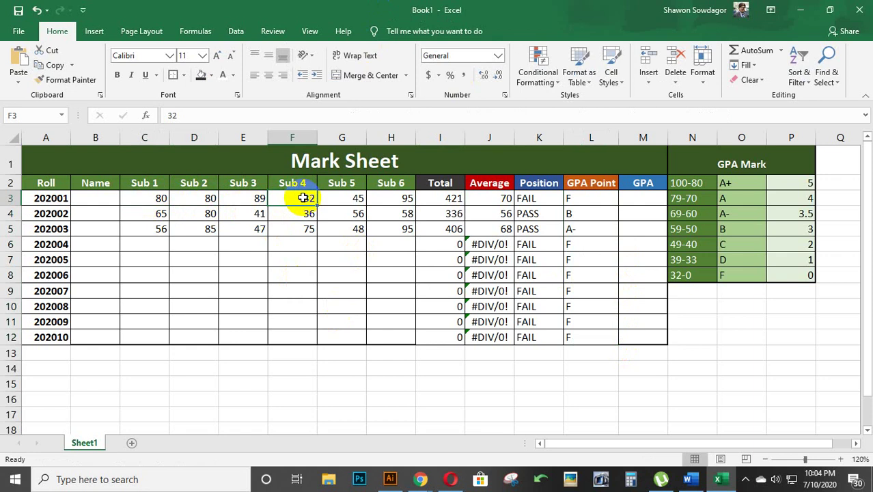
{"action": "type", "text": "80"}
{"action": "left_click", "coordinate": [350, 197]}
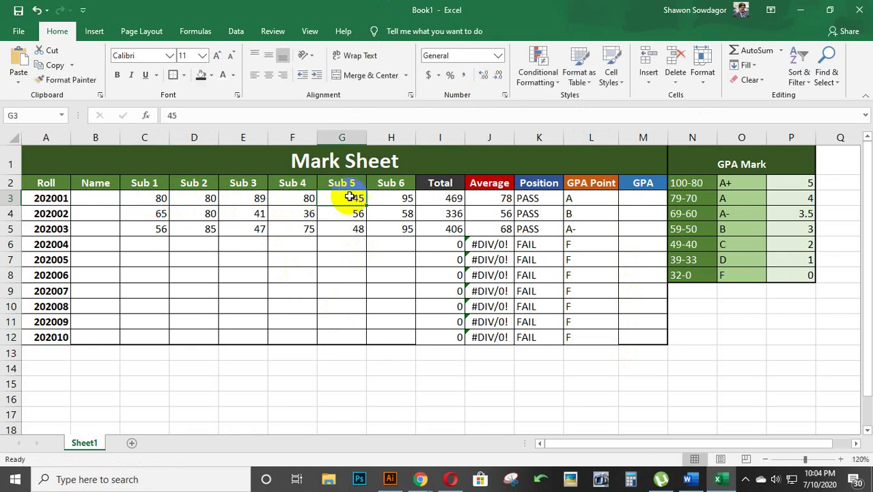
{"action": "type", "text": "80"}
{"action": "left_click", "coordinate": [398, 197]}
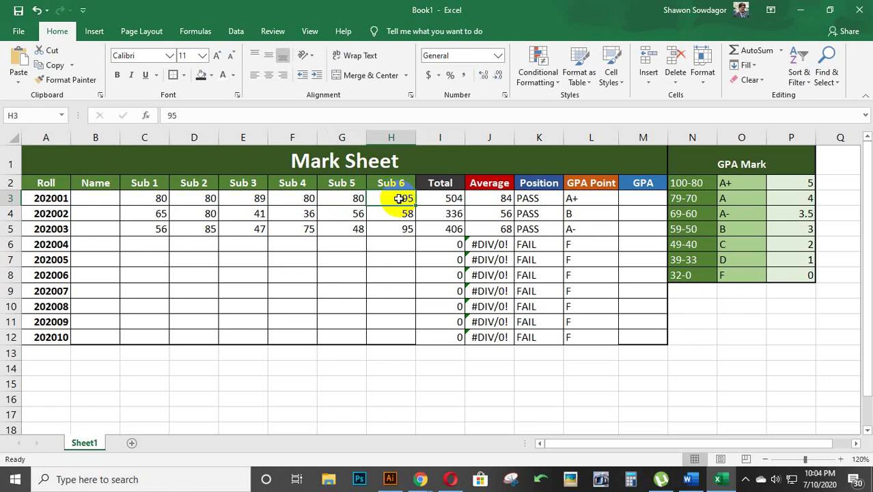
{"action": "left_click", "coordinate": [395, 274]}
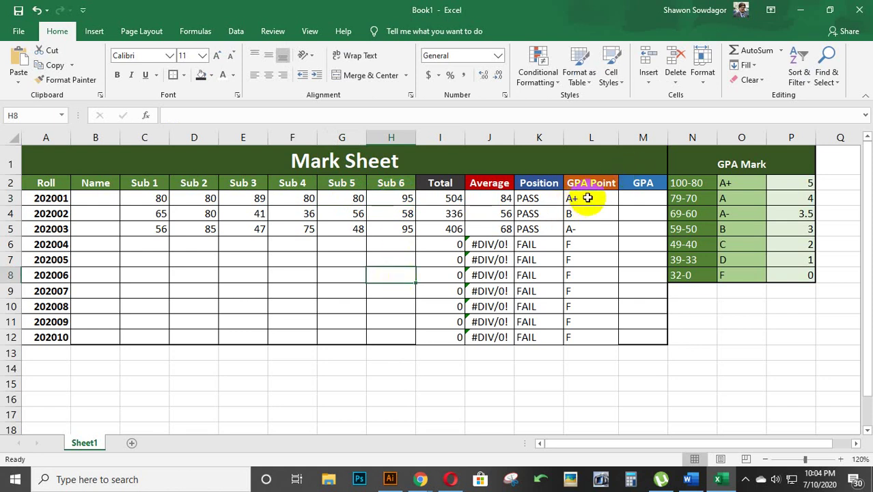
- Set the Sub 5 mark of roll 202001 to 20 to test the failing grade
{"action": "left_click", "coordinate": [349, 199]}
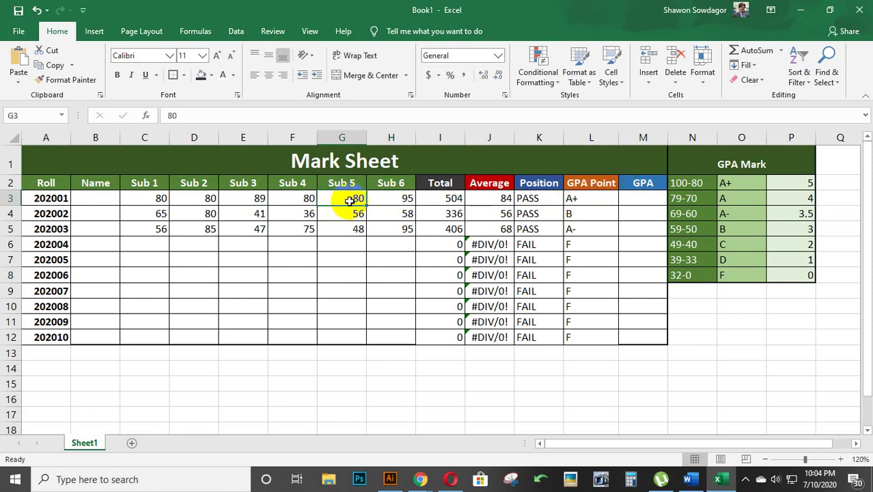
{"action": "type", "text": "20"}
{"action": "left_click", "coordinate": [363, 287]}
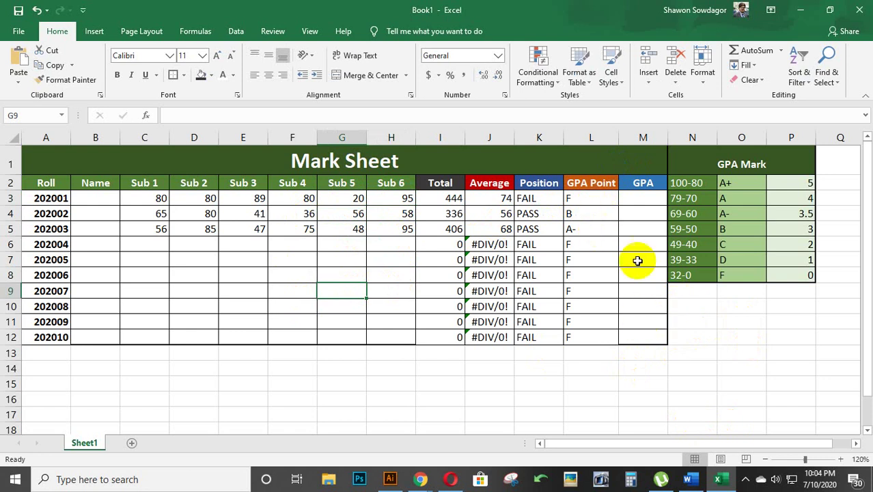
- Open the L3 formula for editing and examine its nested IF tests, final "F" result and closing parentheses
{"action": "left_click", "coordinate": [591, 198]}
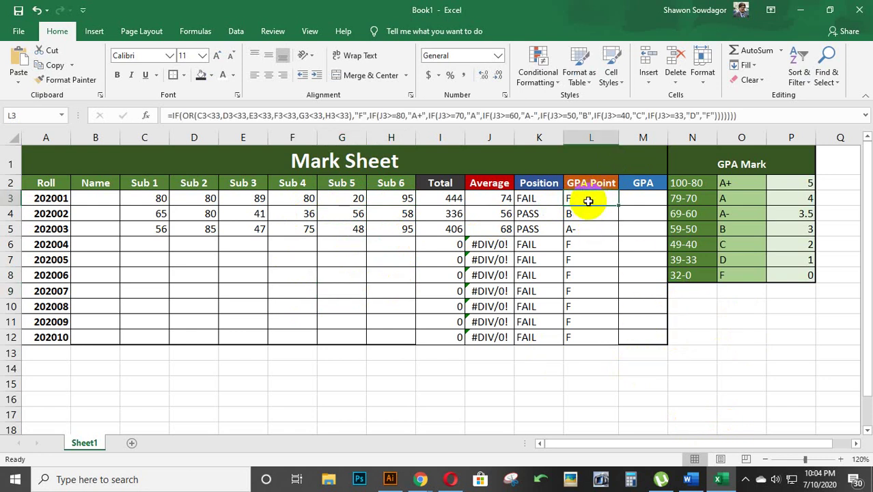
{"action": "double_click", "coordinate": [588, 201]}
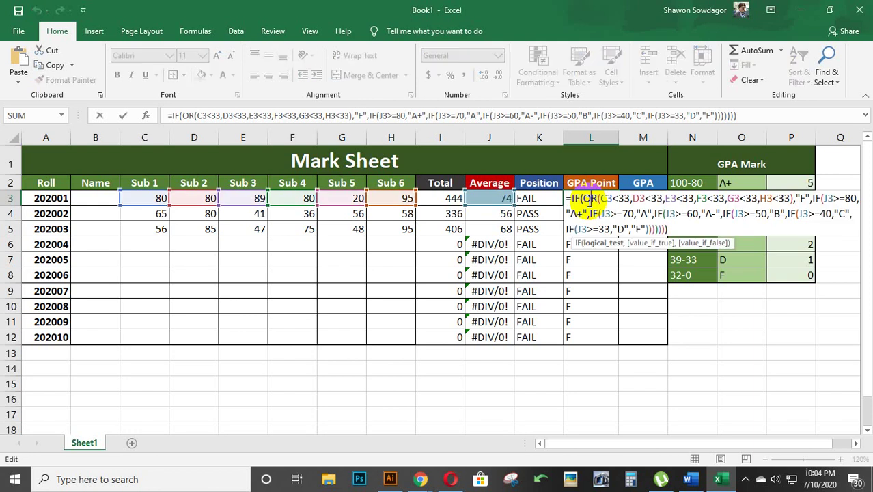
{"action": "left_click", "coordinate": [664, 229]}
{"action": "left_click", "coordinate": [643, 231]}
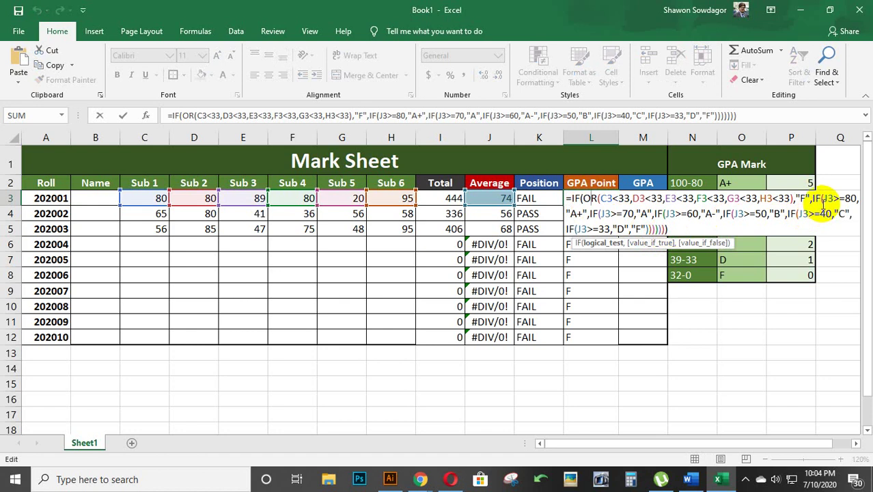
{"action": "left_click", "coordinate": [672, 229]}
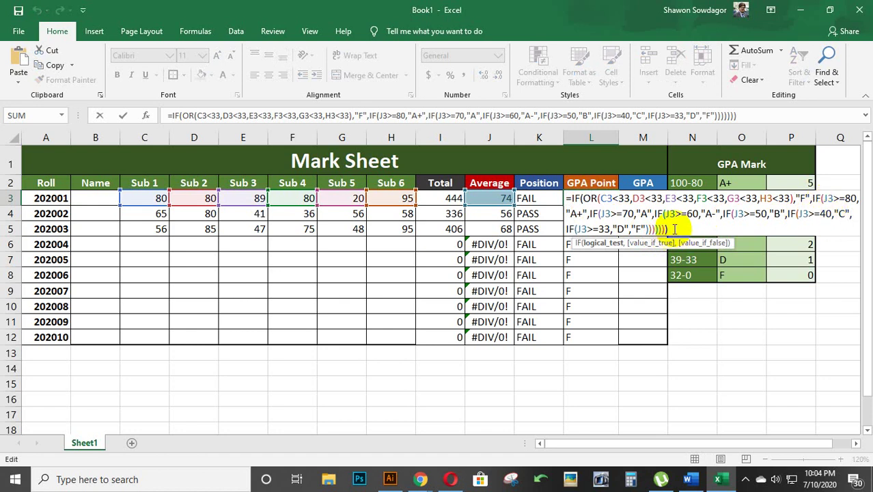
{"action": "left_click", "coordinate": [819, 199]}
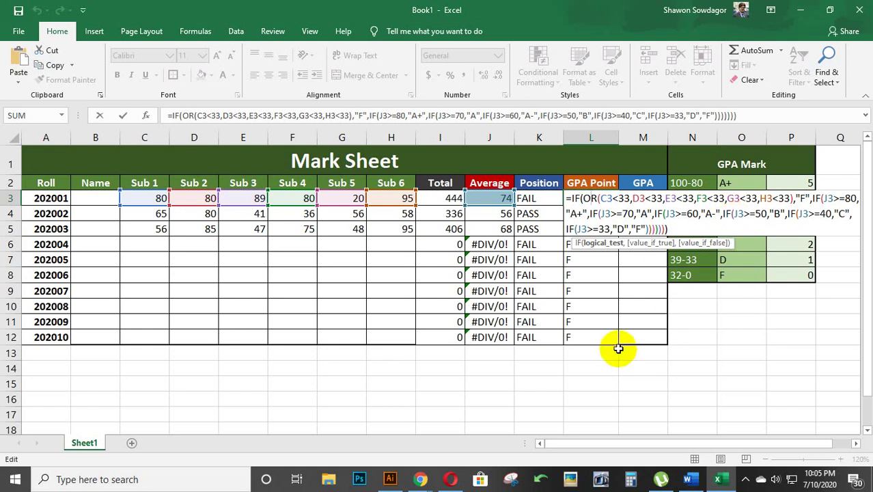
{"action": "left_click", "coordinate": [642, 244]}
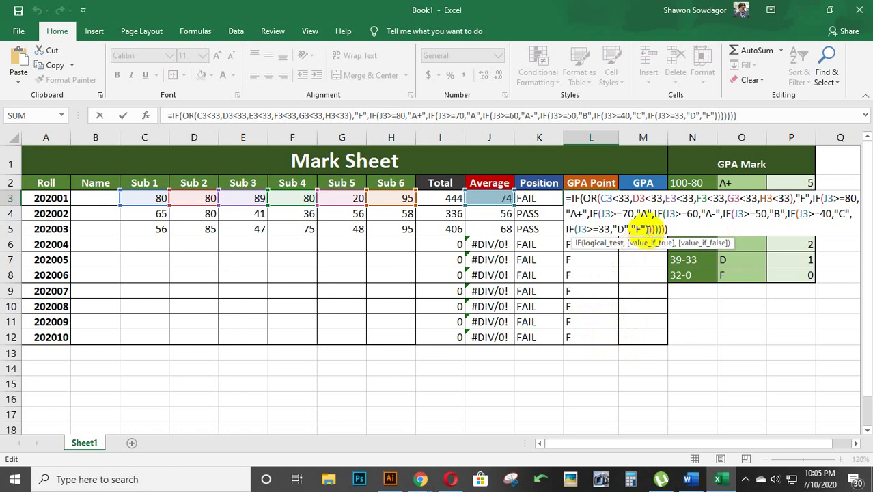
{"action": "left_click", "coordinate": [642, 230]}
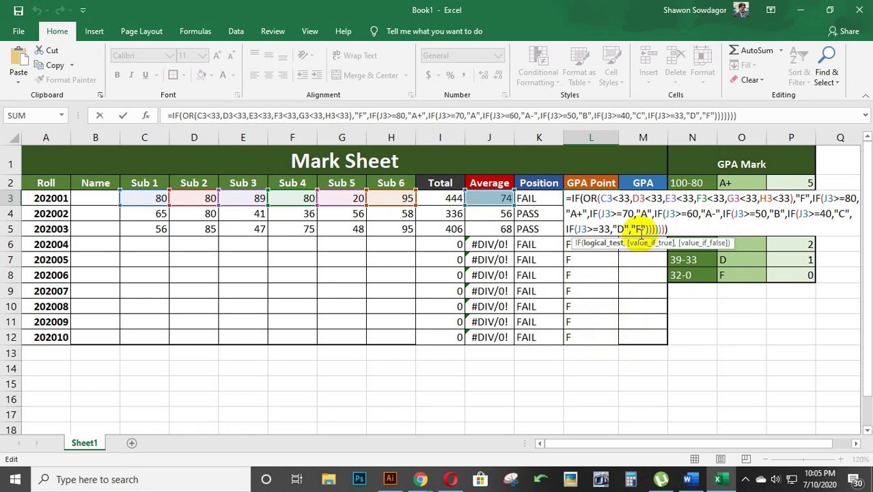
{"action": "left_click", "coordinate": [646, 244]}
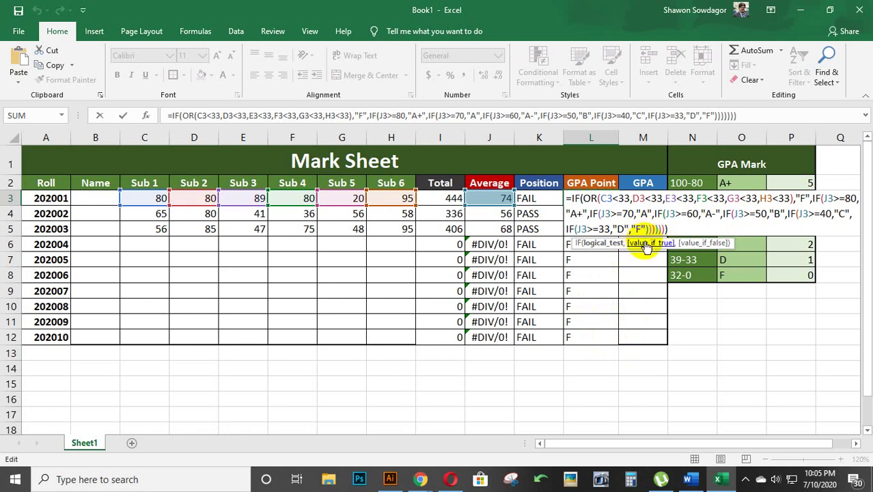
{"action": "left_click", "coordinate": [648, 228]}
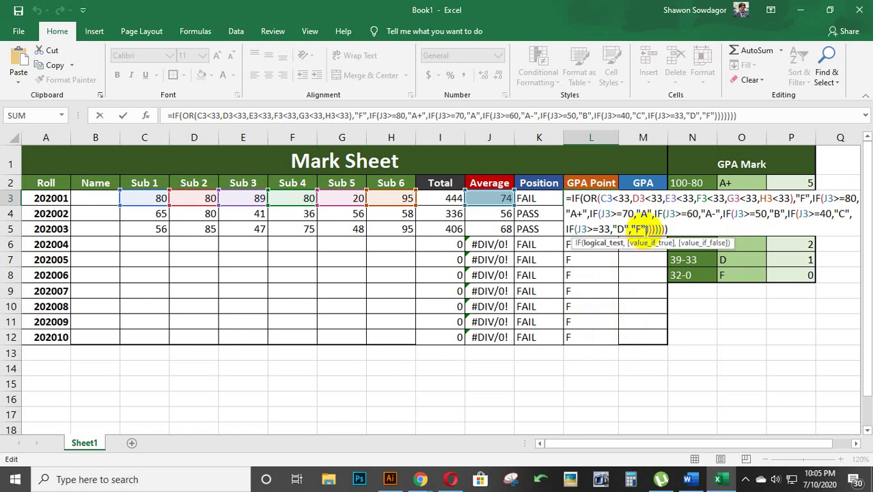
{"action": "left_click", "coordinate": [648, 228]}
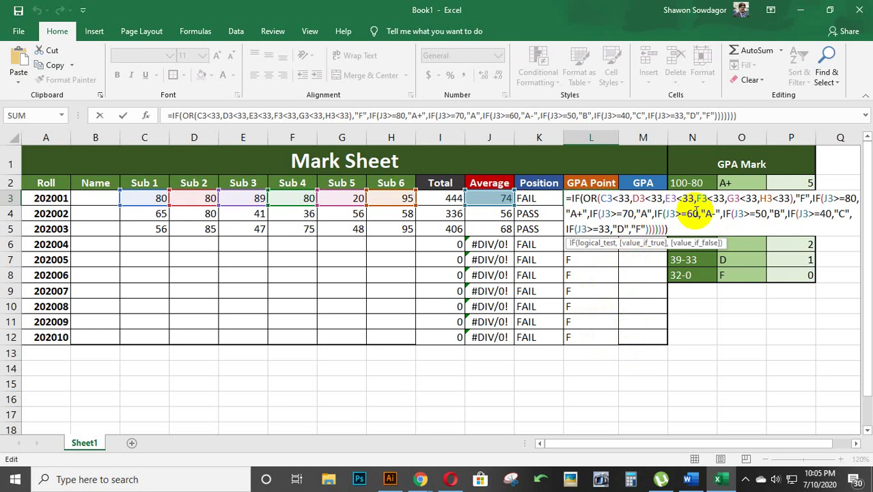
- Try to commit the L3 formula with an extra comma after the final "F", and remove that comma
{"action": "type", "text": ","}
{"action": "key", "text": "Return"}
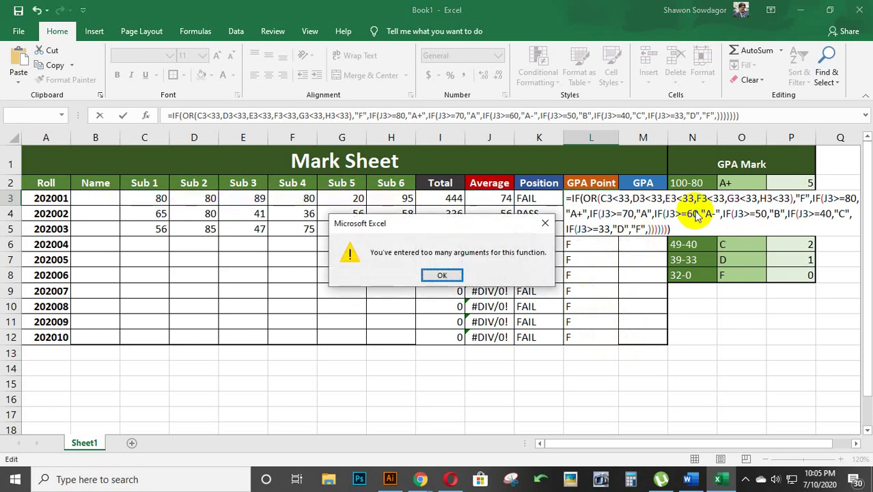
{"action": "left_click", "coordinate": [545, 226]}
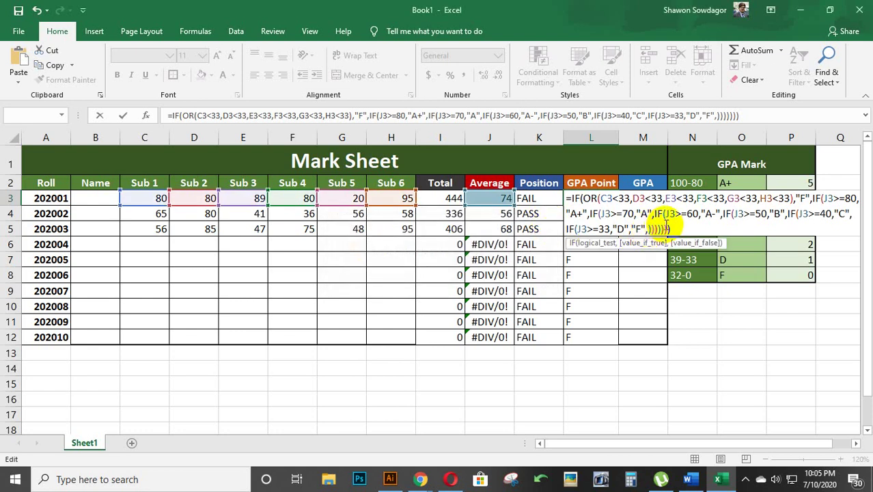
{"action": "left_click", "coordinate": [646, 229]}
{"action": "key", "text": "BackSpace"}
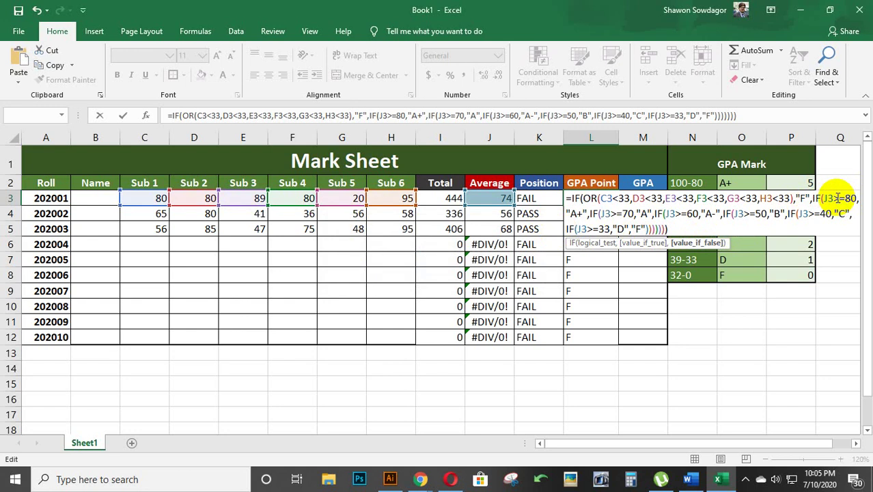
- Commit the L3 grade formula and rename the M2 column header to "GPA Point"
{"action": "key", "text": "Return"}
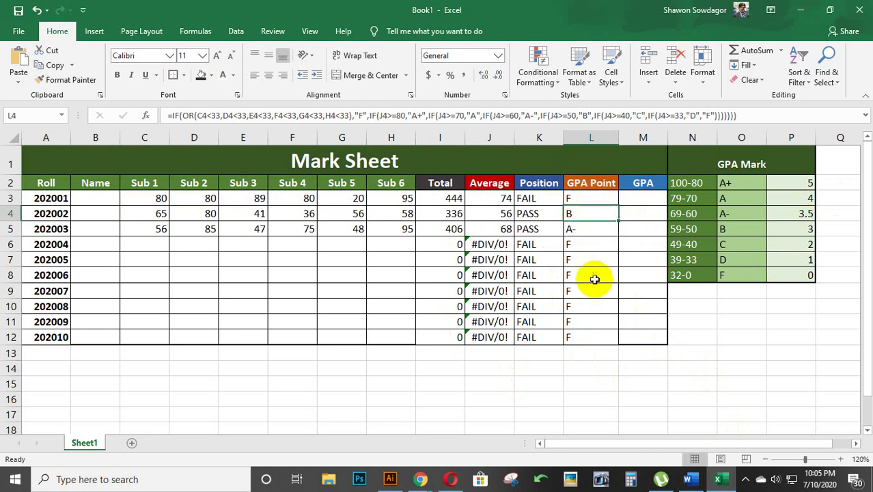
{"action": "left_click", "coordinate": [636, 197]}
{"action": "left_click", "coordinate": [591, 182]}
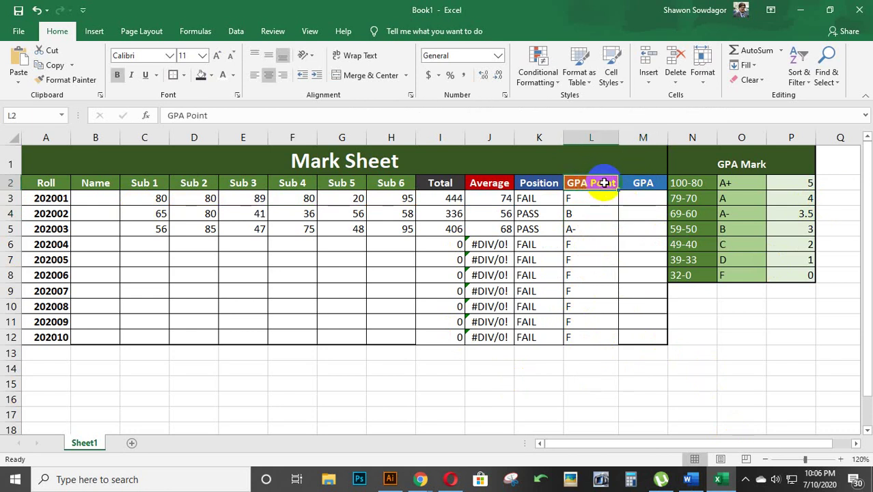
{"action": "left_click", "coordinate": [643, 182]}
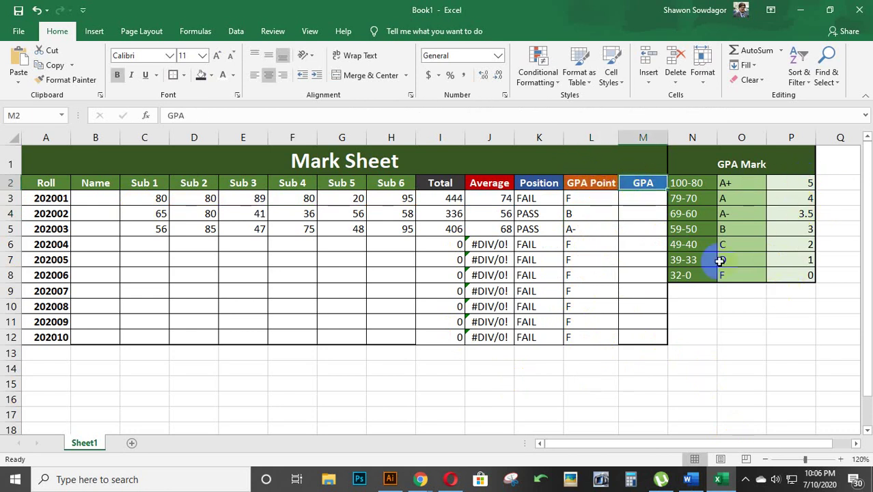
{"action": "left_click", "coordinate": [594, 183]}
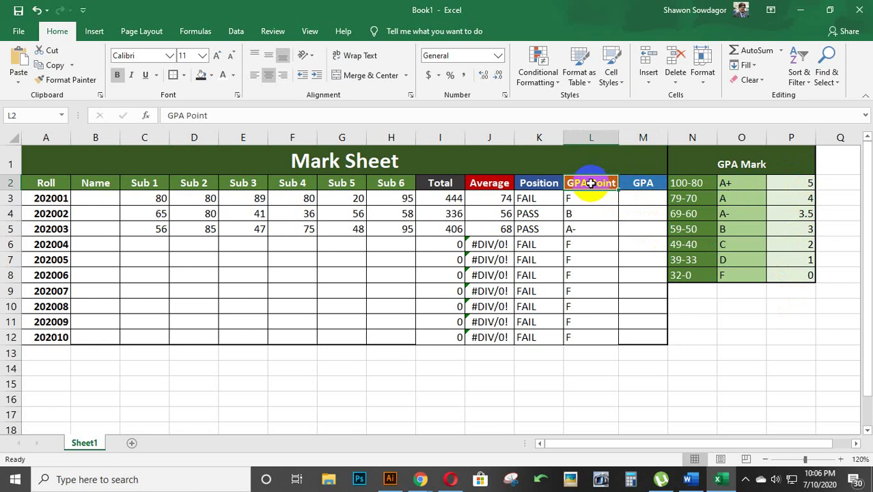
{"action": "left_click", "coordinate": [637, 185]}
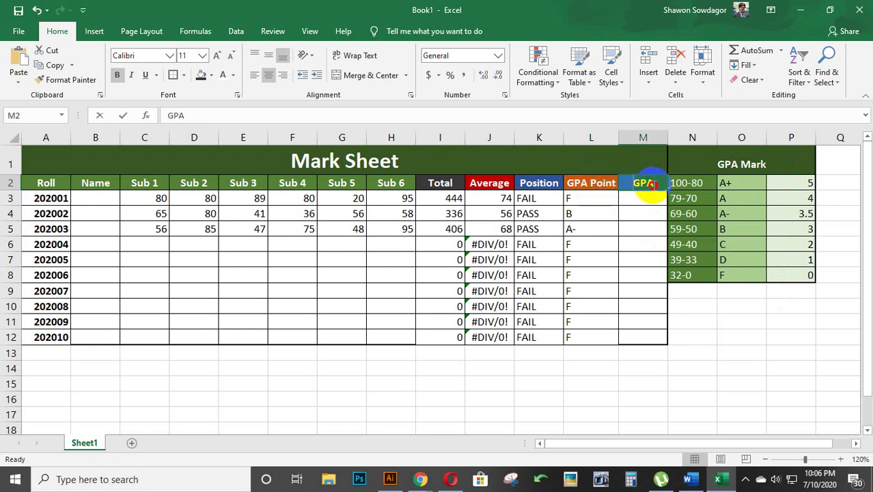
{"action": "double_click", "coordinate": [656, 186]}
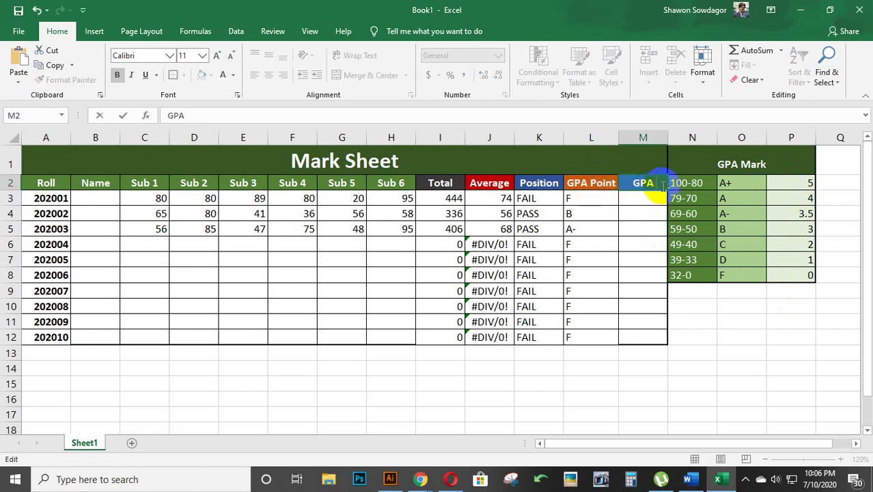
{"action": "type", "text": "Point"}
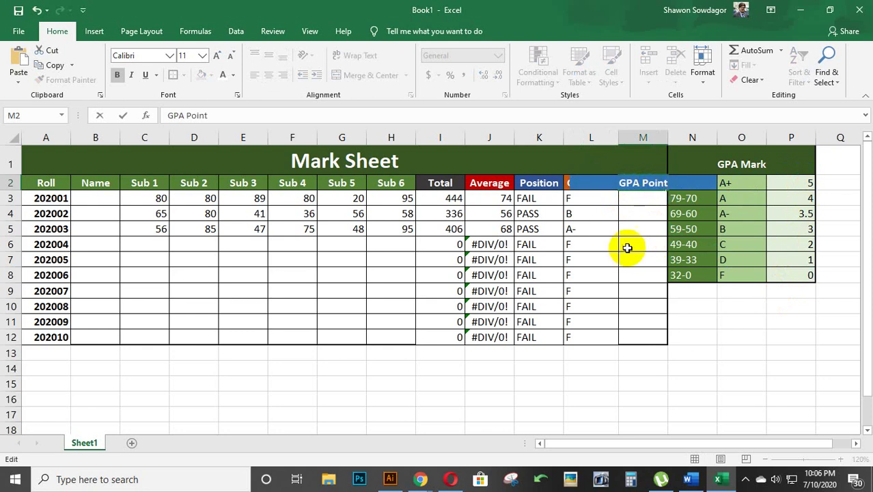
{"action": "key", "text": "Return"}
- Shorten the L2 column header to "GPA"
{"action": "left_click", "coordinate": [592, 195]}
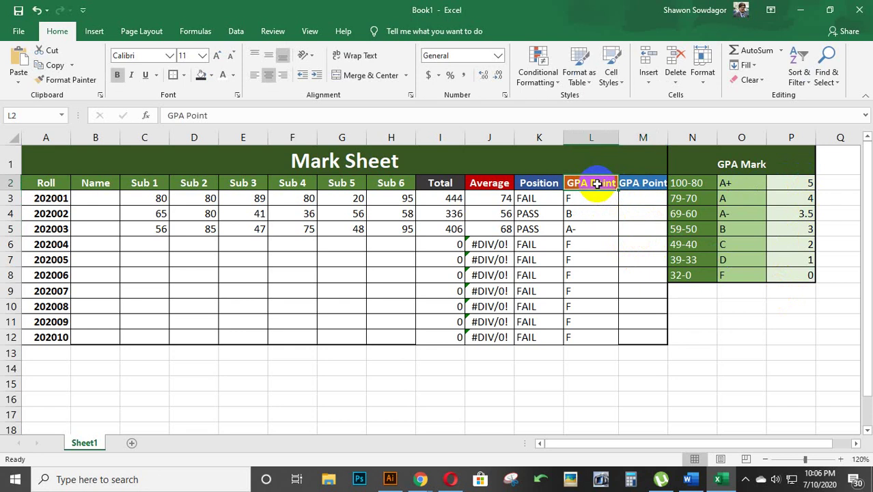
{"action": "double_click", "coordinate": [593, 186]}
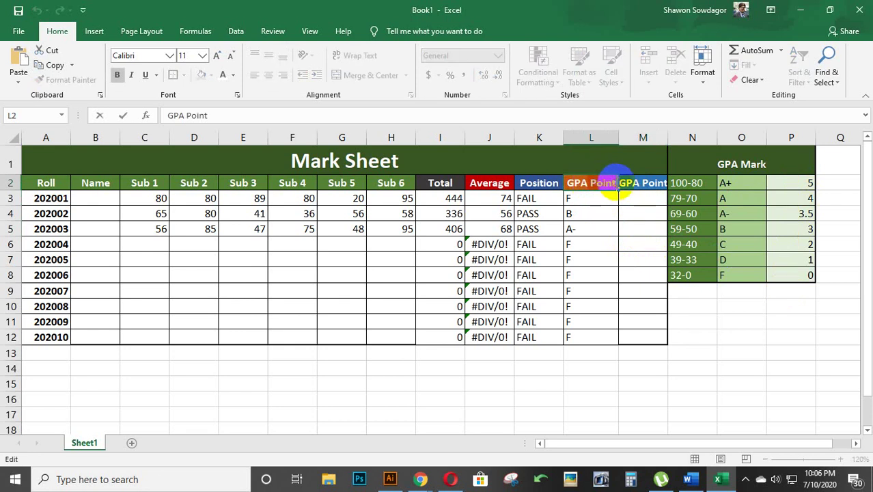
{"action": "key", "text": "BackSpace"}
{"action": "key", "text": "BackSpace"}
{"action": "key", "text": "BackSpace"}
{"action": "key", "text": "BackSpace"}
{"action": "key", "text": "BackSpace"}
{"action": "key", "text": "BackSpace"}
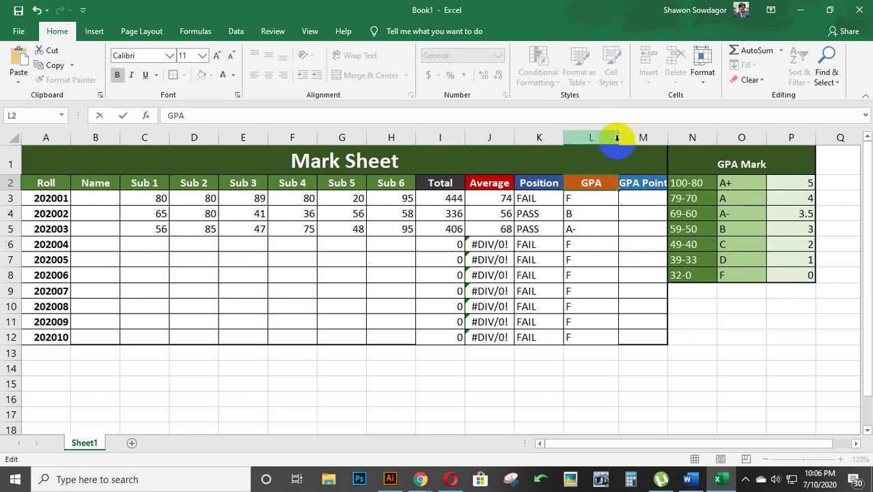
{"action": "left_click", "coordinate": [603, 211]}
- Narrow column L and widen column M so that each header fits its column
{"action": "left_click_drag", "start_coordinate": [622, 136], "coordinate": [601, 137]}
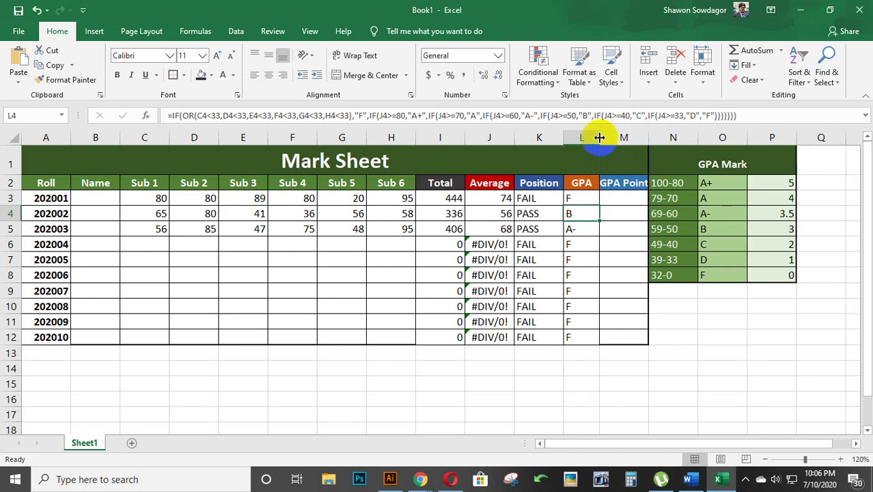
{"action": "left_click", "coordinate": [620, 199]}
{"action": "left_click_drag", "start_coordinate": [646, 137], "coordinate": [662, 134]}
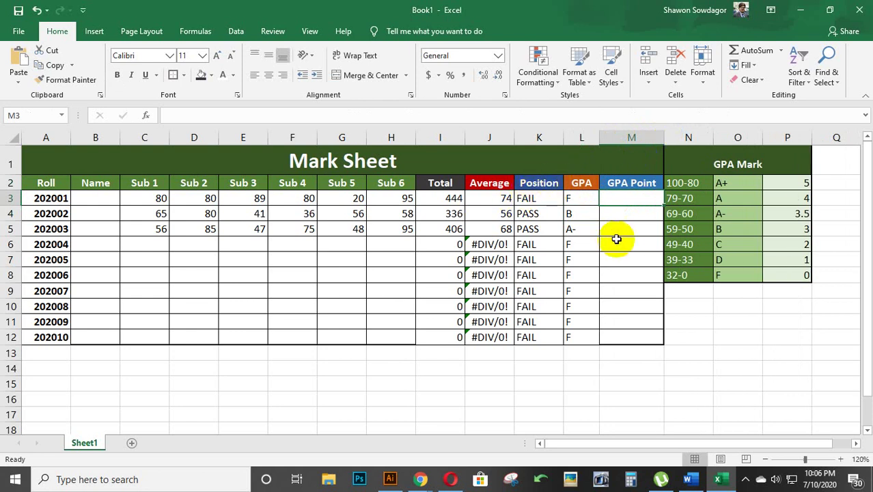
- Copy the full text of the nested IF grade formula in L3
{"action": "left_click", "coordinate": [580, 198]}
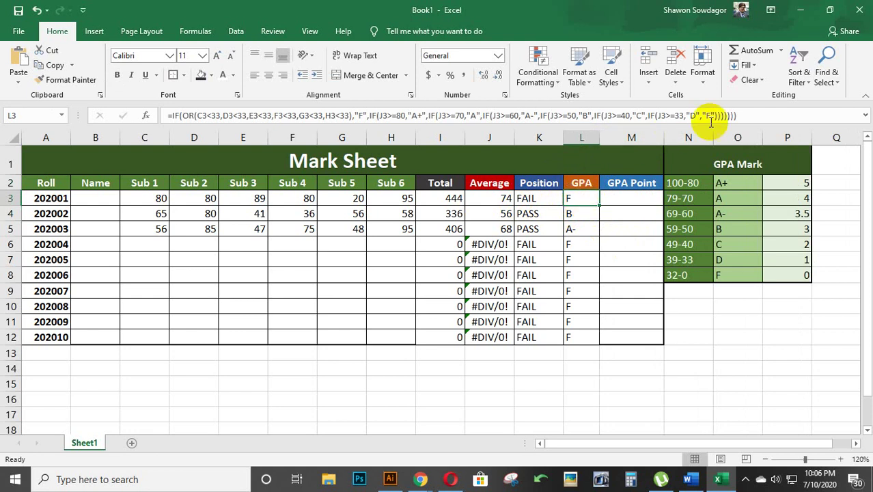
{"action": "left_click_drag", "start_coordinate": [737, 116], "coordinate": [162, 113]}
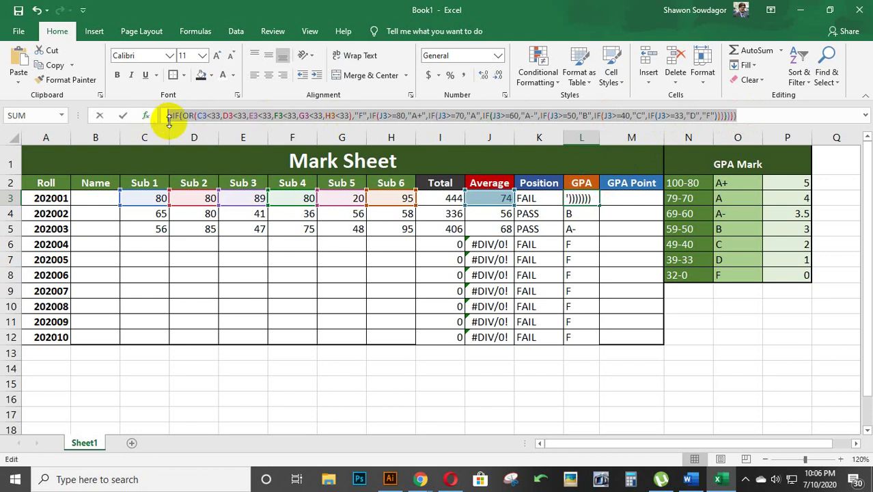
{"action": "right_click", "coordinate": [238, 118]}
{"action": "left_click", "coordinate": [268, 140]}
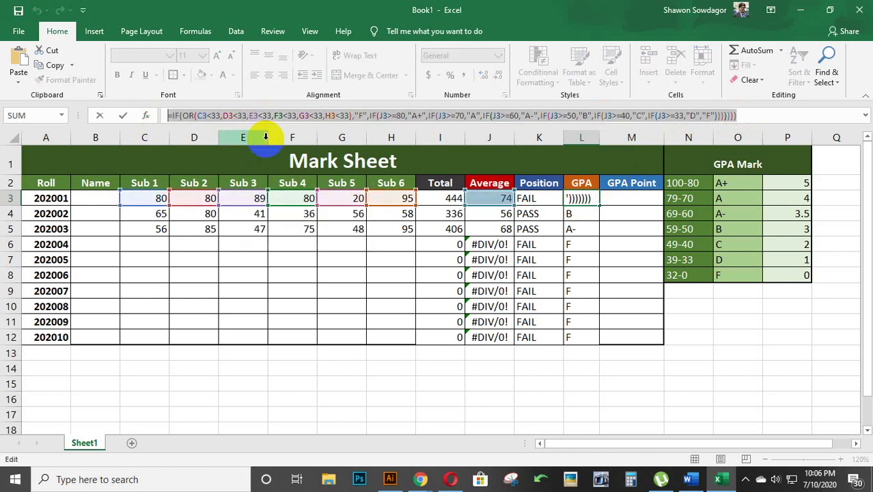
{"action": "type", "text": "="}
{"action": "left_click", "coordinate": [624, 201]}
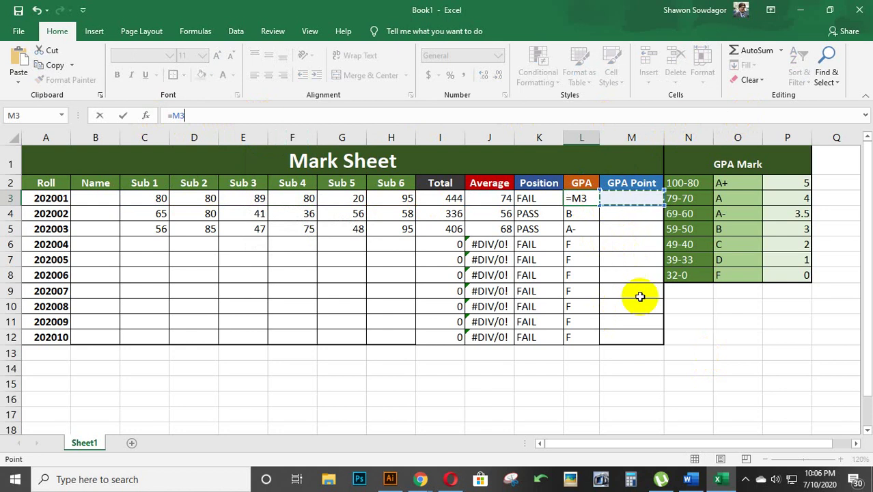
{"action": "key", "text": "ctrl+z"}
{"action": "left_click", "coordinate": [583, 198]}
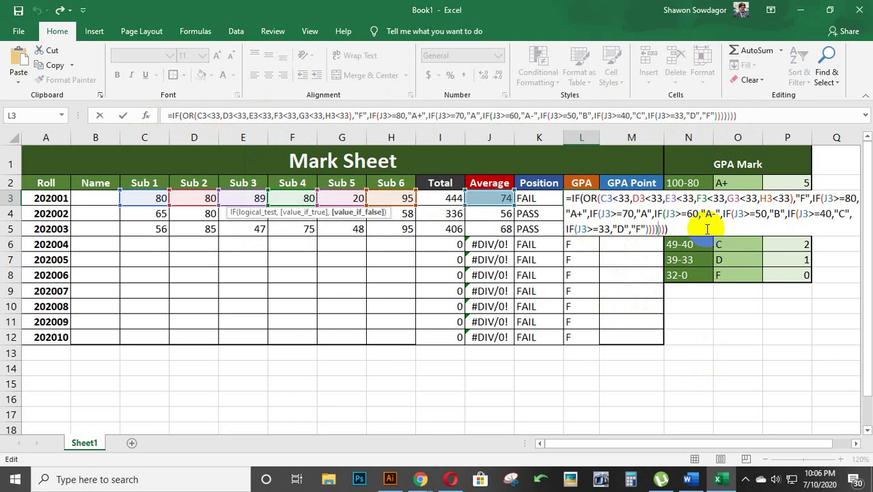
{"action": "key", "text": "Return"}
- Paste the copied grade formula into M3, the GPA Point cell of roll 202001
{"action": "left_click", "coordinate": [627, 199]}
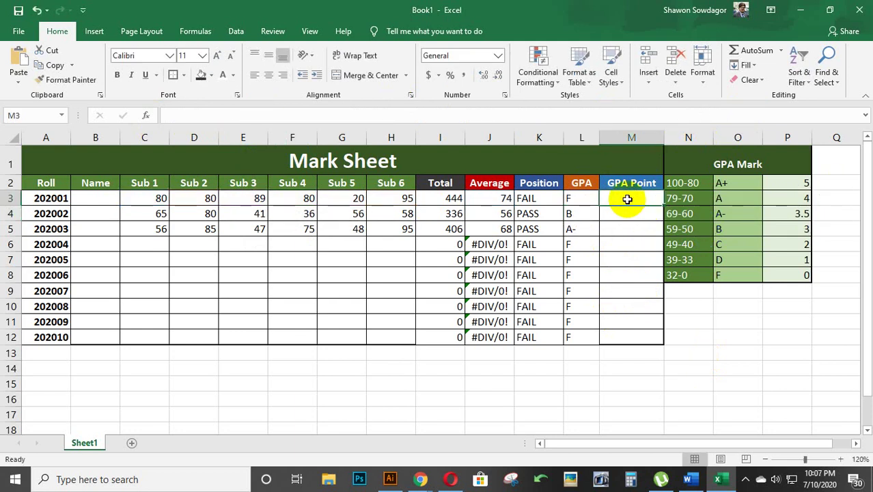
{"action": "double_click", "coordinate": [627, 199]}
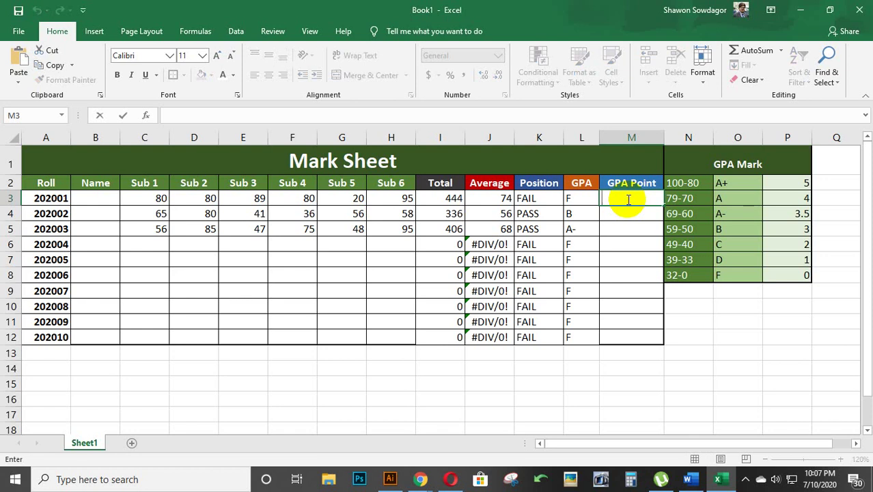
{"action": "right_click", "coordinate": [629, 199]}
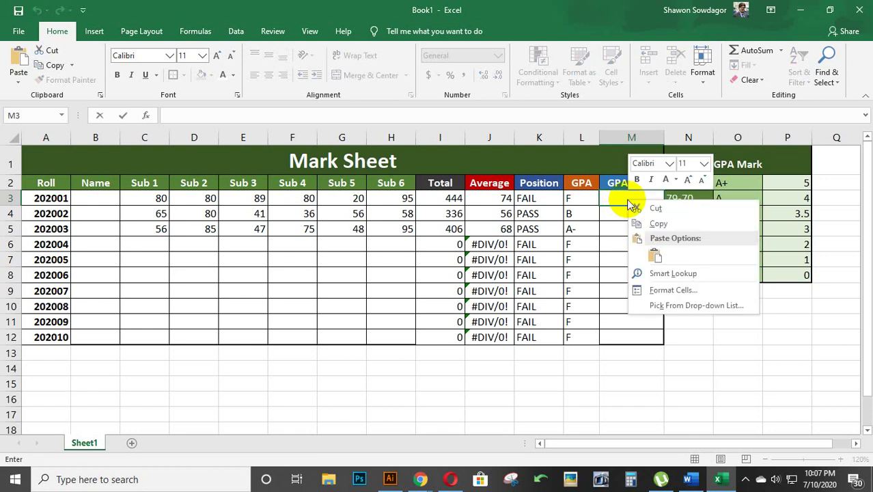
{"action": "left_click", "coordinate": [655, 253]}
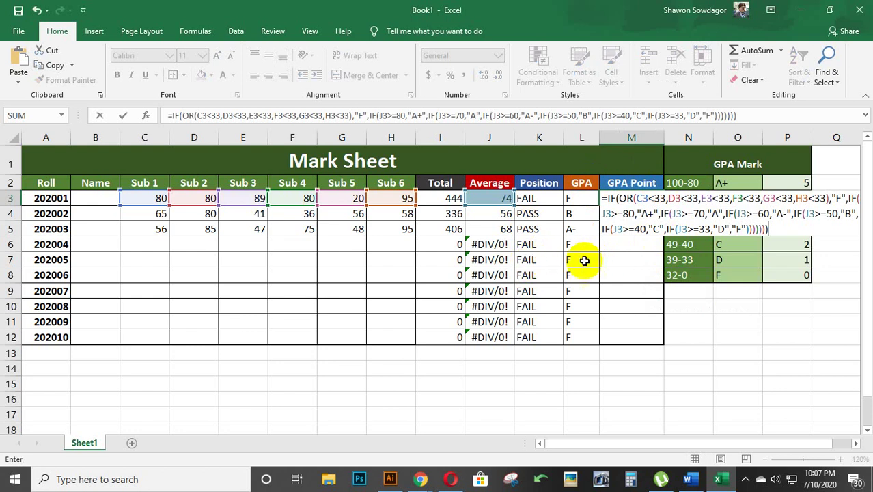
- In the M3 formula, replace the result "A+" with "5" and the result "A" with "4"
{"action": "left_click_drag", "start_coordinate": [609, 448], "coordinate": [688, 449]}
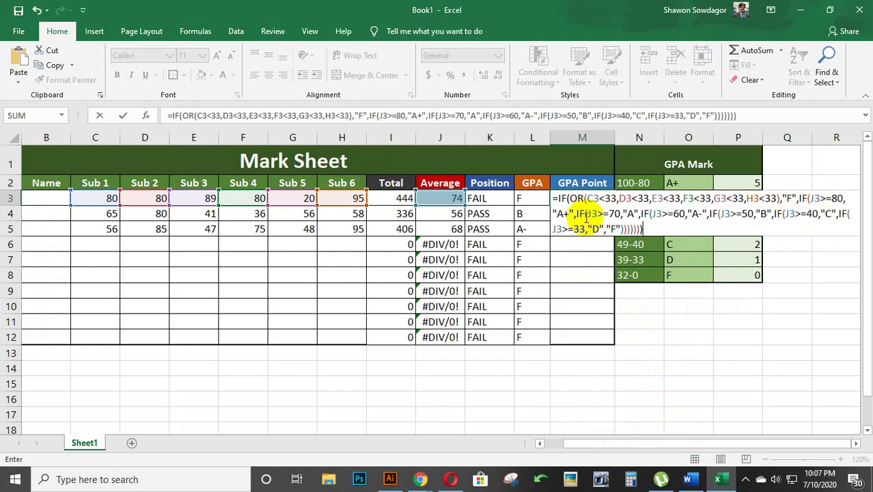
{"action": "left_click", "coordinate": [569, 213]}
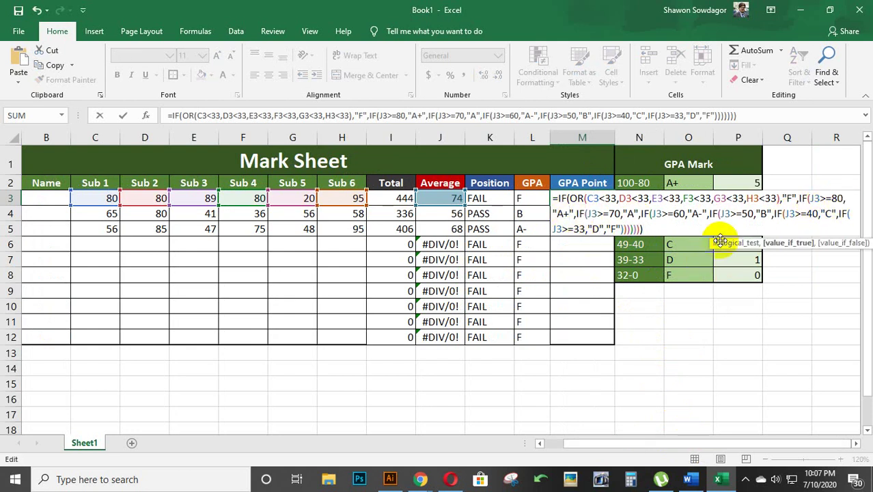
{"action": "key", "text": "BackSpace"}
{"action": "key", "text": "BackSpace"}
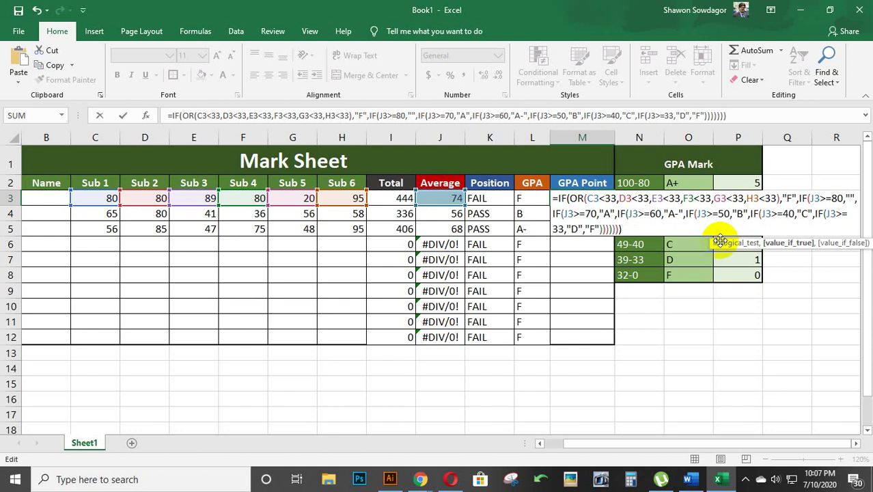
{"action": "type", "text": "5"}
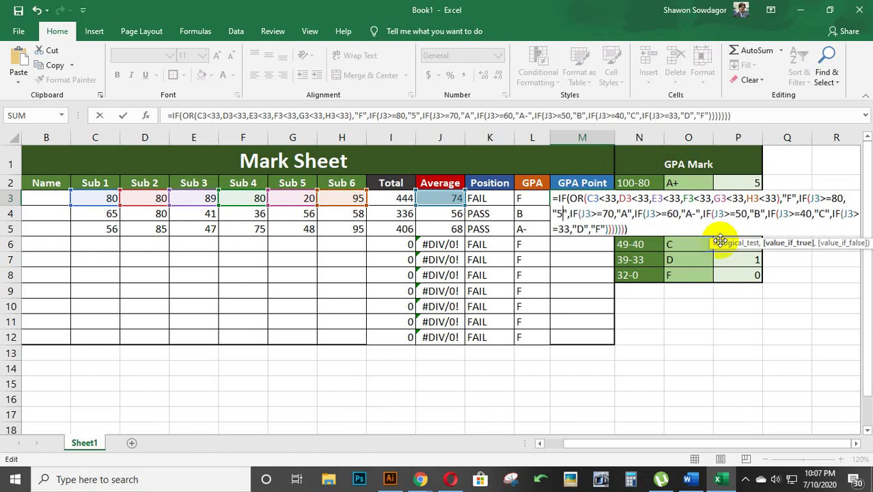
{"action": "left_click", "coordinate": [629, 214]}
{"action": "key", "text": "BackSpace"}
{"action": "type", "text": "4"}
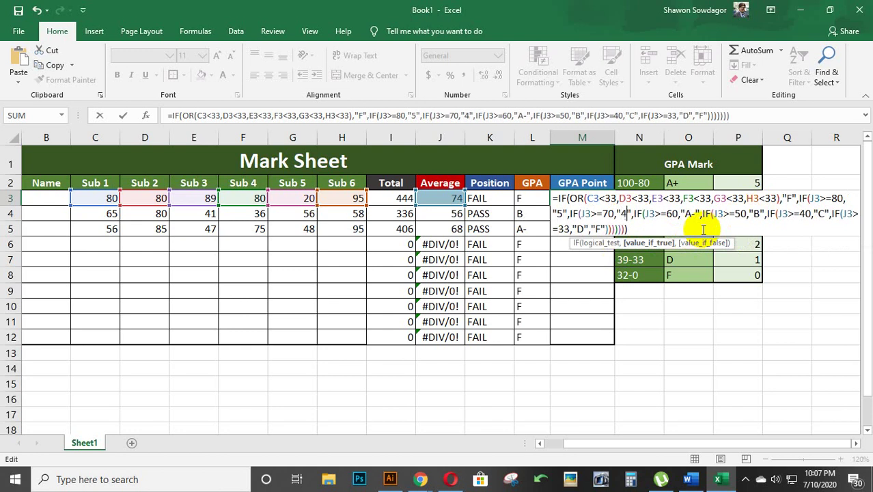
- In the M3 formula, replace the result "A-" with "3.5" and the result "B" with "3"
{"action": "left_click", "coordinate": [695, 212]}
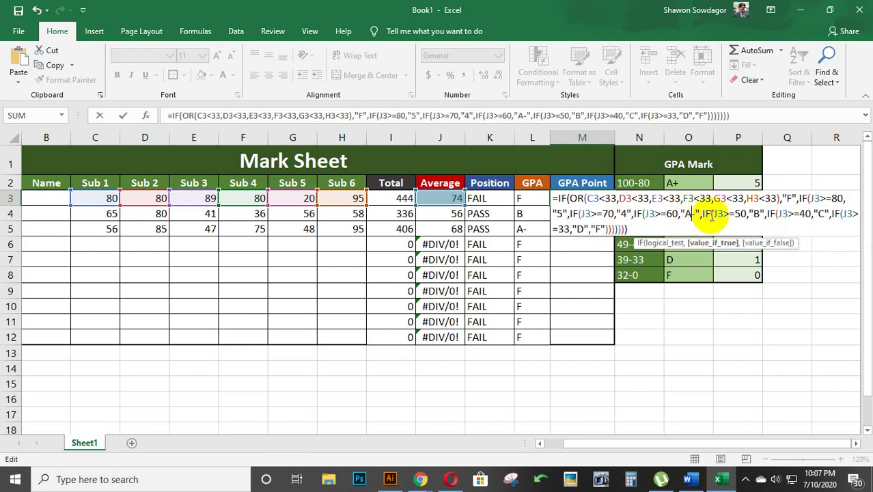
{"action": "key", "text": "BackSpace"}
{"action": "key", "text": "BackSpace"}
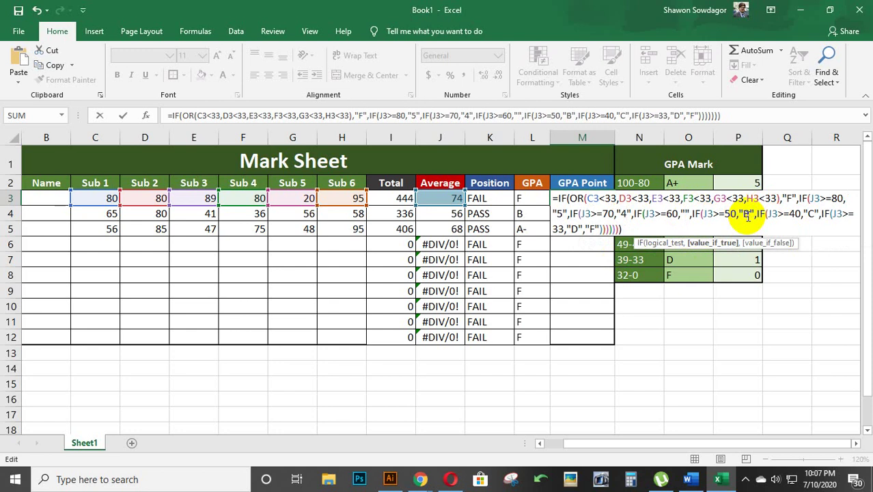
{"action": "type", "text": "3.5"}
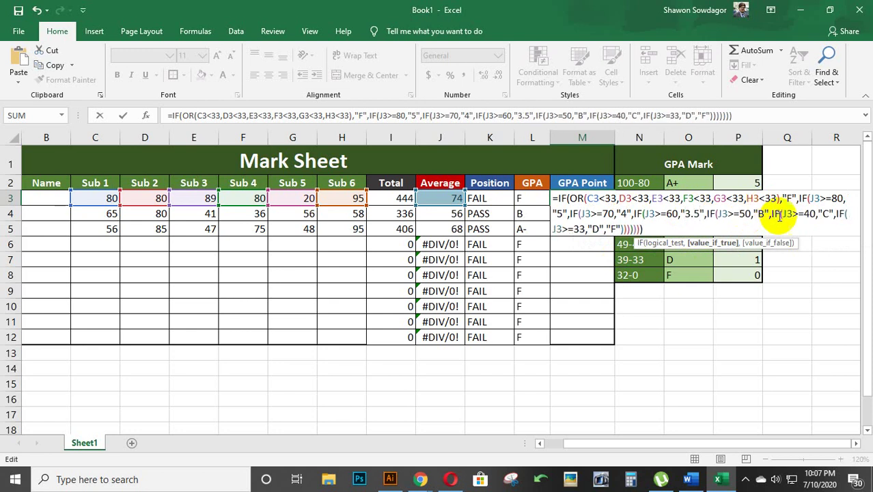
{"action": "left_click", "coordinate": [763, 213]}
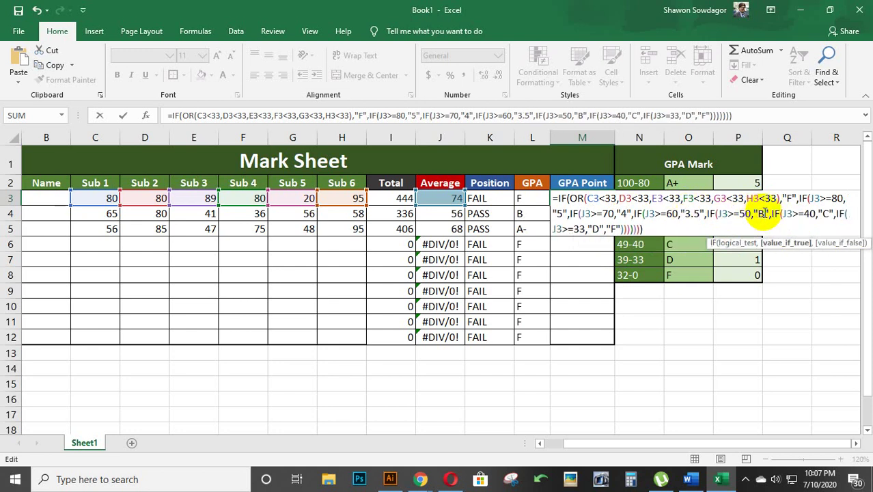
{"action": "key", "text": "BackSpace"}
{"action": "type", "text": "3"}
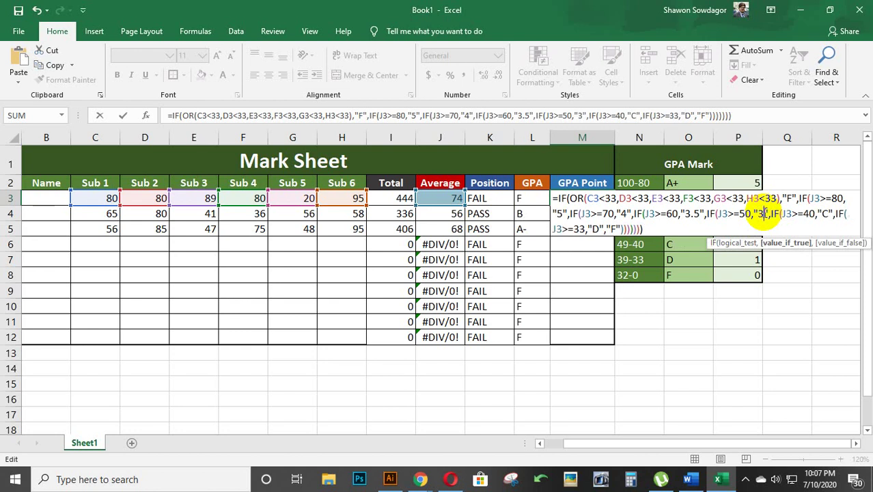
- In the M3 formula, replace the result "C" with "2" and the result "D" with "1"
{"action": "left_click", "coordinate": [826, 213]}
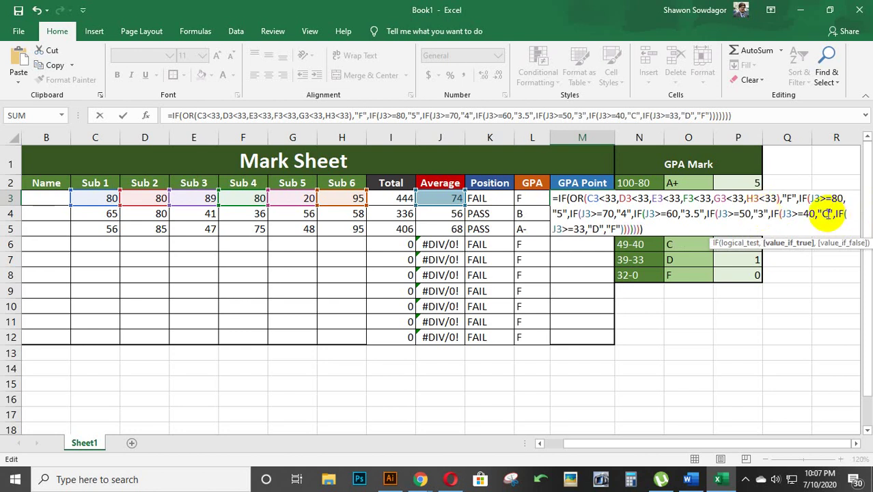
{"action": "key", "text": "BackSpace"}
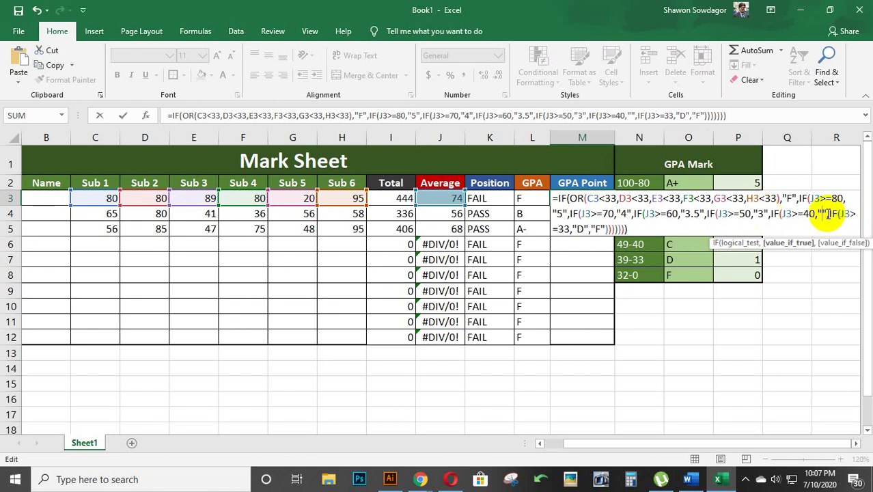
{"action": "type", "text": "2"}
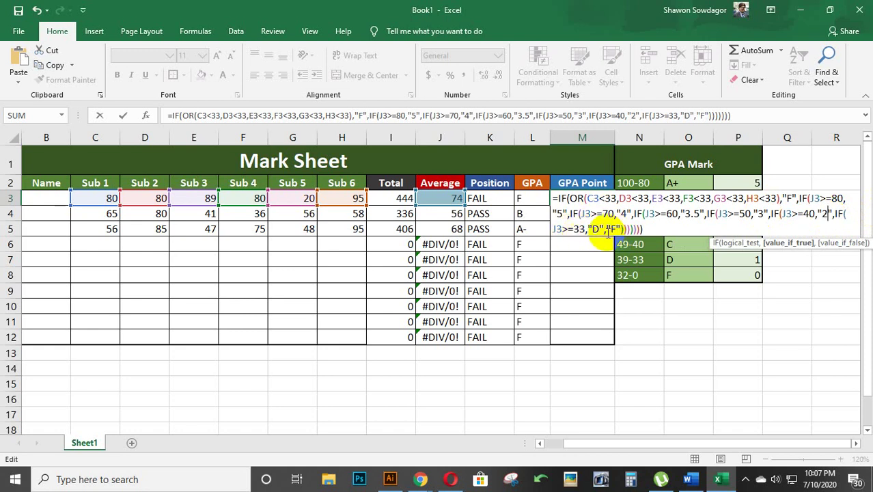
{"action": "left_click", "coordinate": [599, 230]}
{"action": "key", "text": "BackSpace"}
{"action": "type", "text": "1"}
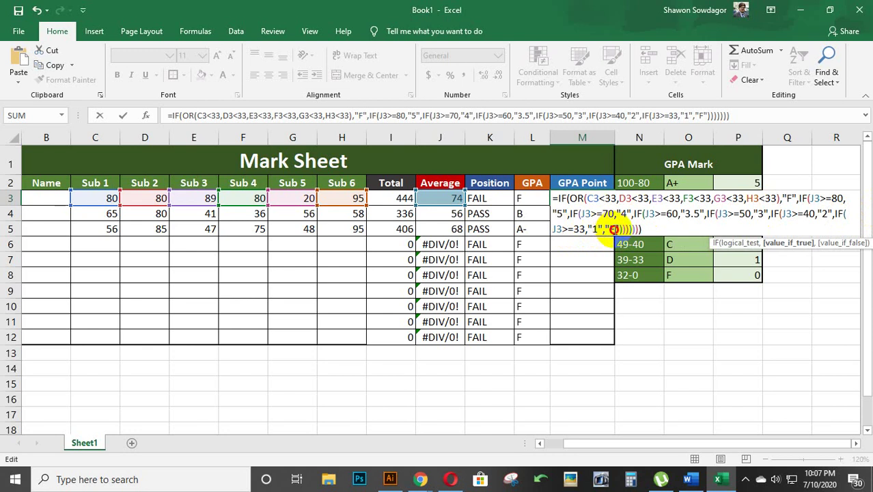
- Replace both "F" results in the M3 formula with "0" and fill the formula down to M12
{"action": "key", "text": "BackSpace"}
{"action": "type", "text": "0"}
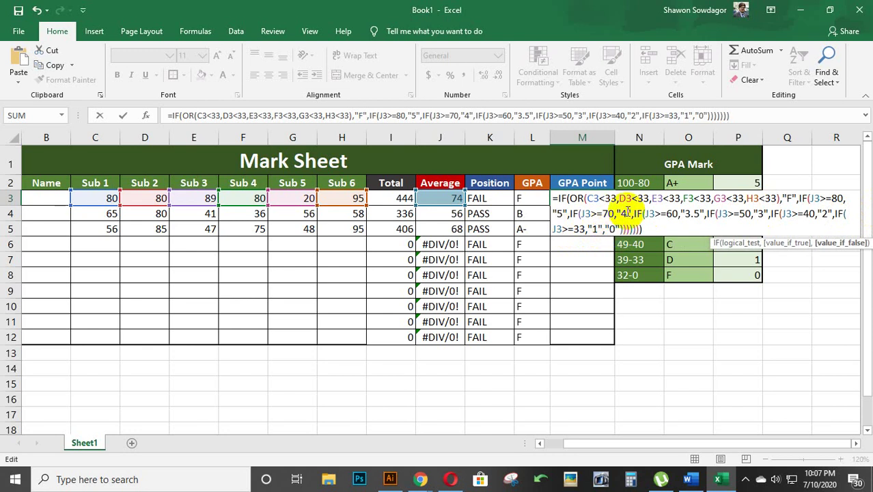
{"action": "double_click", "coordinate": [790, 197]}
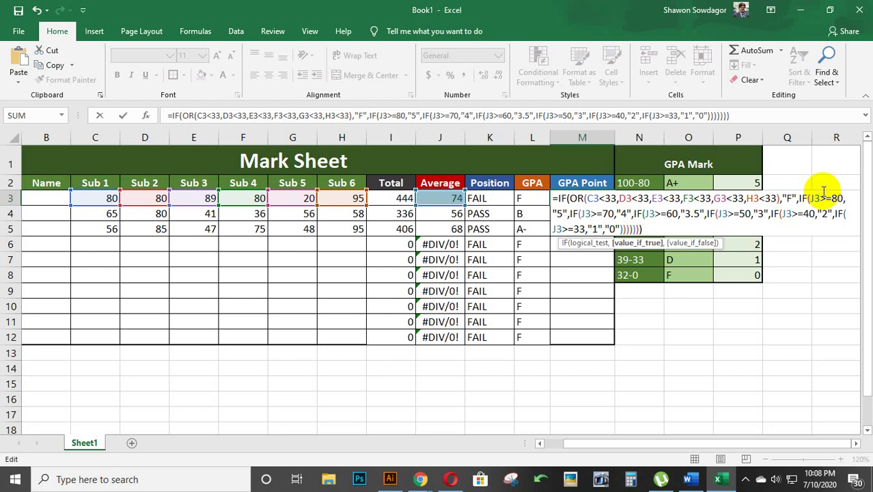
{"action": "type", "text": "0"}
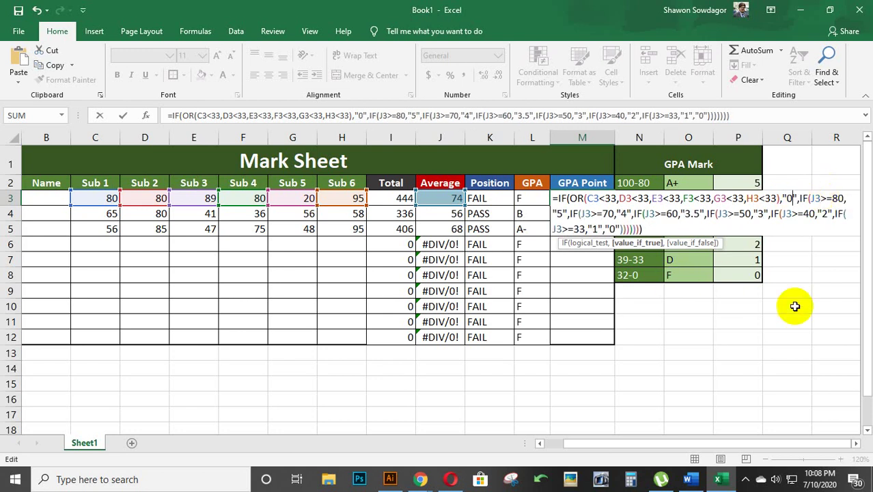
{"action": "key", "text": "Return"}
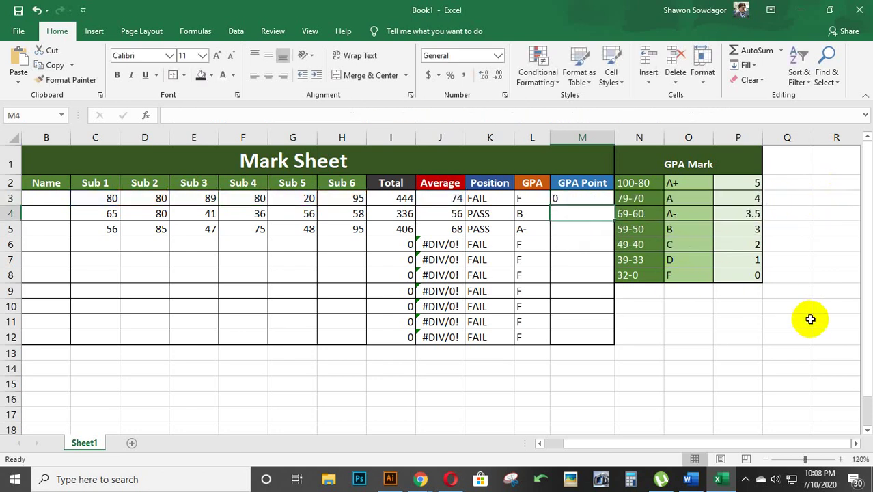
{"action": "left_click", "coordinate": [584, 198]}
{"action": "left_click_drag", "start_coordinate": [614, 205], "coordinate": [600, 344]}
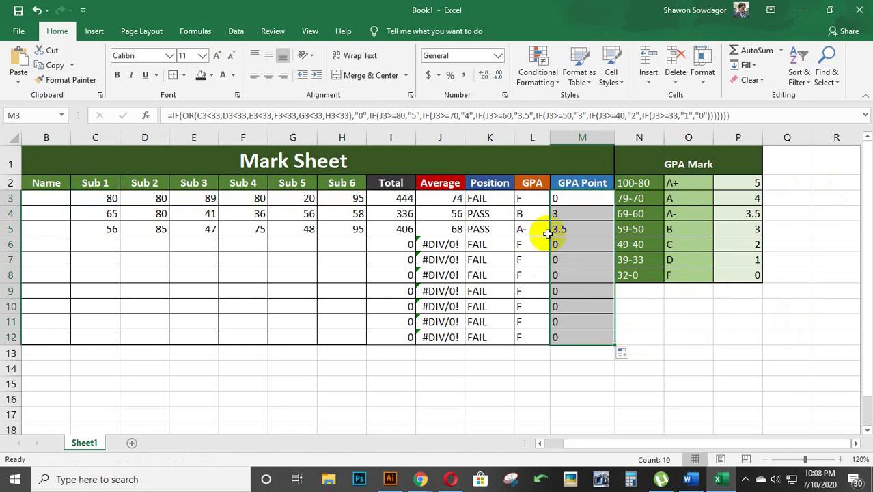
- Set the Sub 5 mark in G3 to 80
{"action": "left_click", "coordinate": [304, 197]}
{"action": "type", "text": "80"}
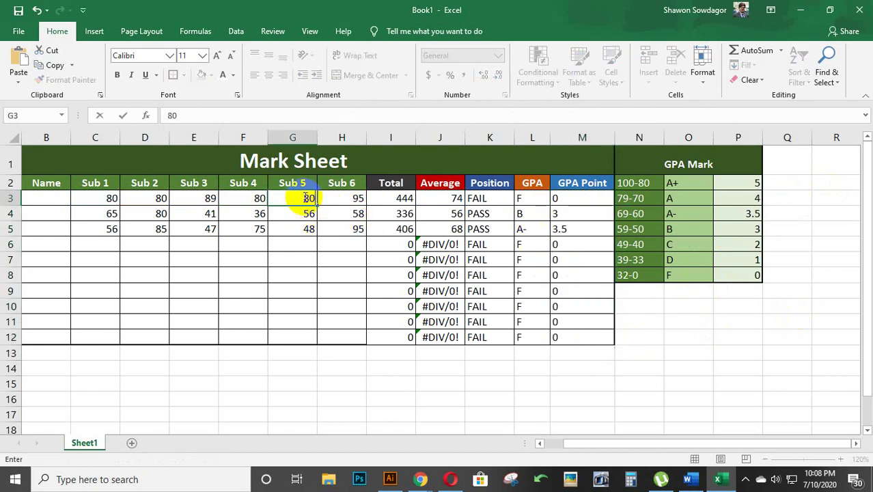
{"action": "left_click", "coordinate": [317, 336]}
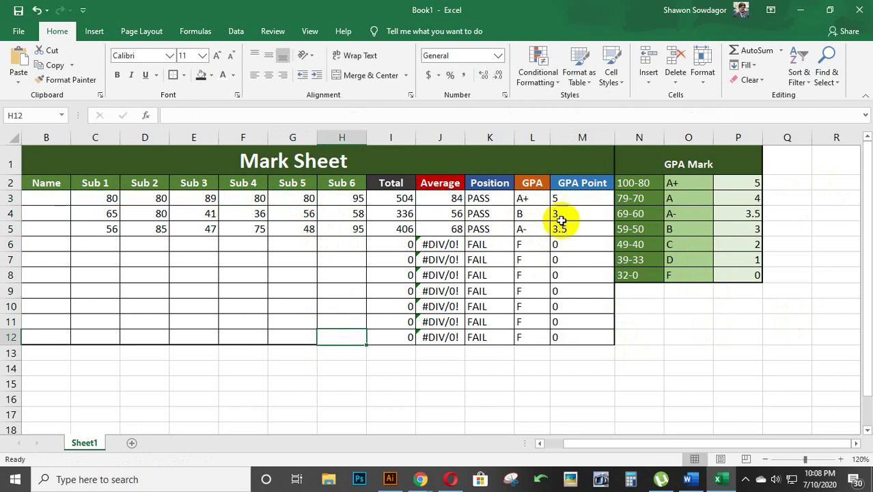
{"action": "left_click", "coordinate": [661, 351]}
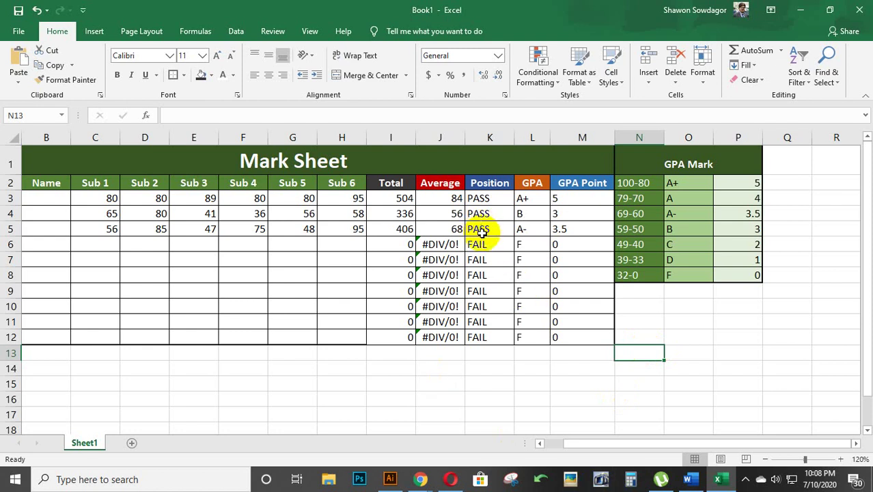
{"action": "mouse_move", "coordinate": [397, 378]}
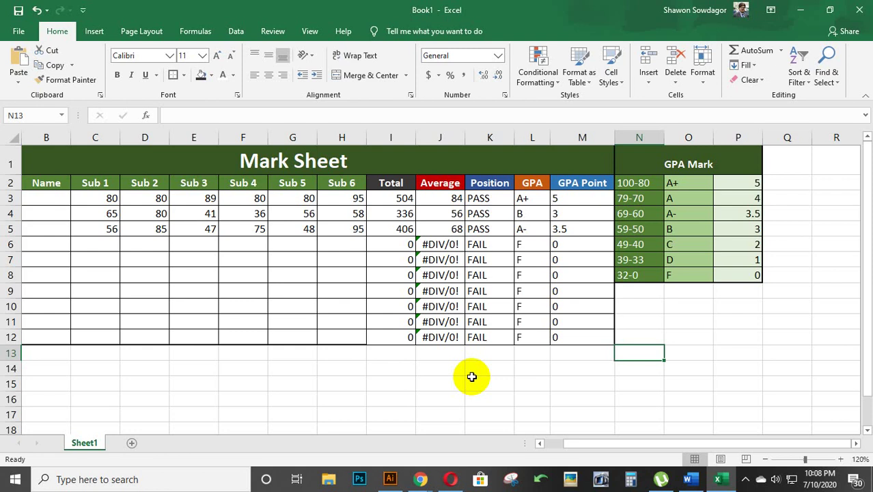
{"action": "left_click", "coordinate": [329, 478]}
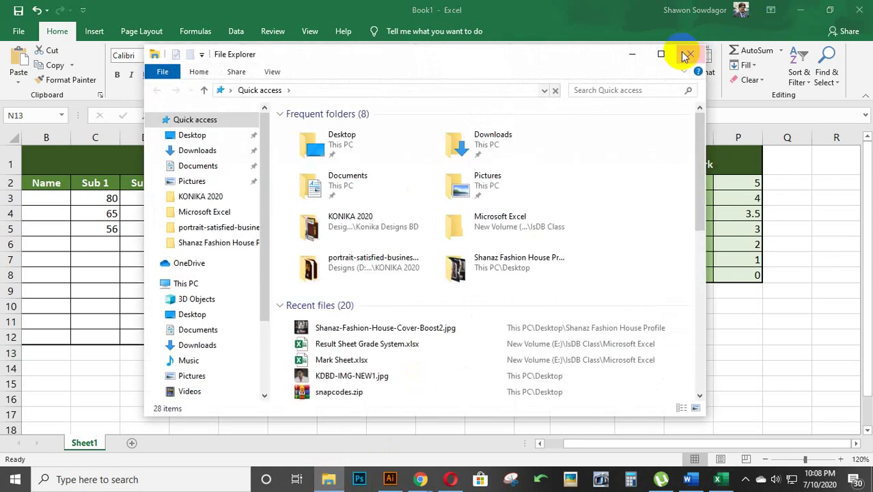
{"action": "left_click", "coordinate": [634, 54]}
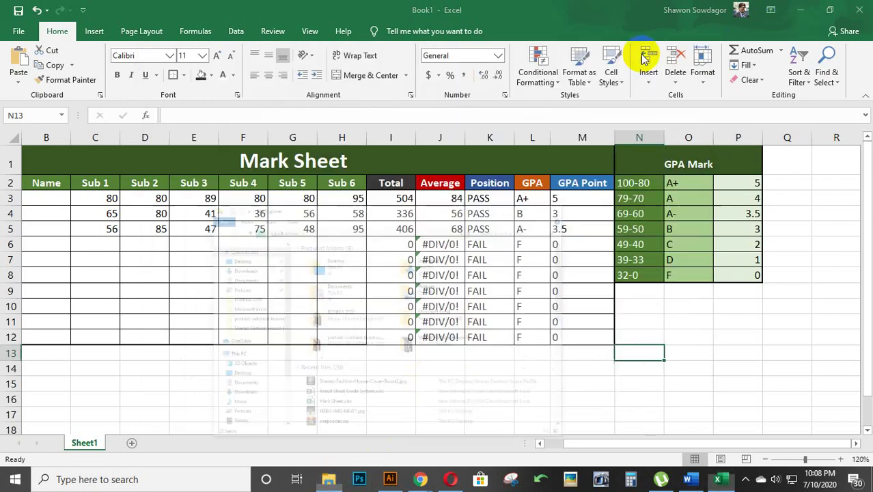
- Switch to File Explorer and open the Microsoft Excel folder inside IsDB Class on New Volume (E:)
{"action": "left_click", "coordinate": [796, 11]}
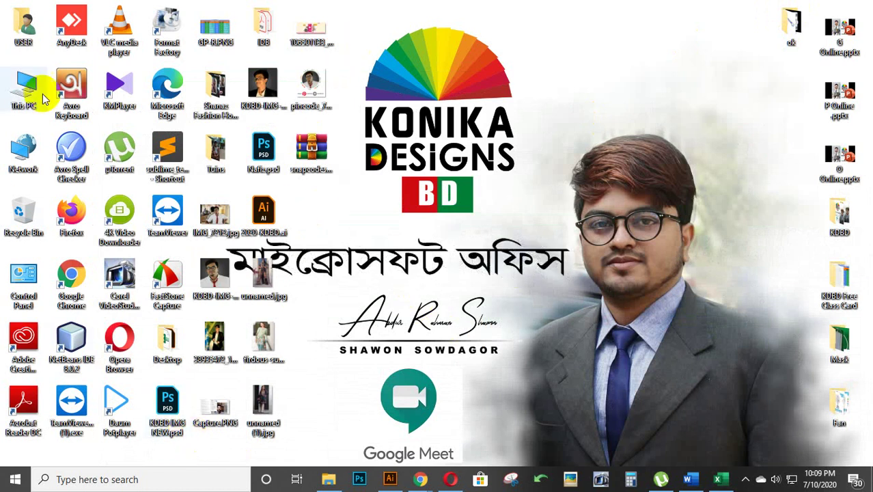
{"action": "double_click", "coordinate": [24, 74]}
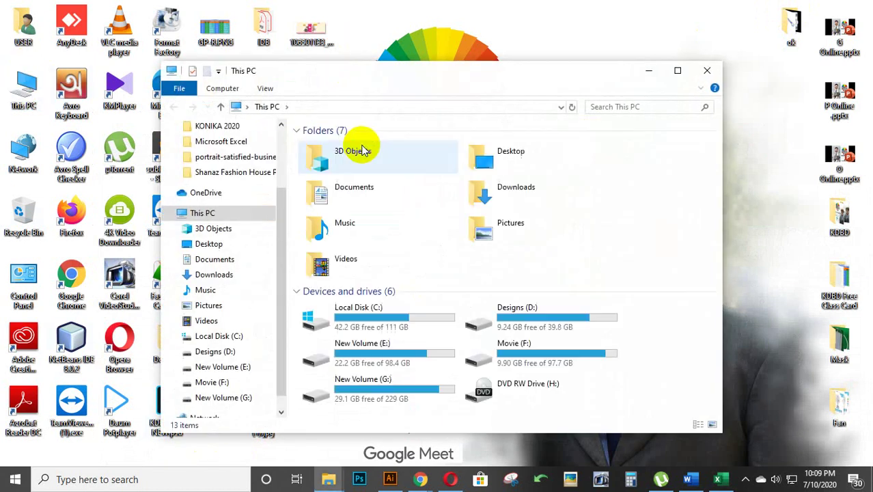
{"action": "left_click_drag", "start_coordinate": [449, 82], "coordinate": [454, 4]}
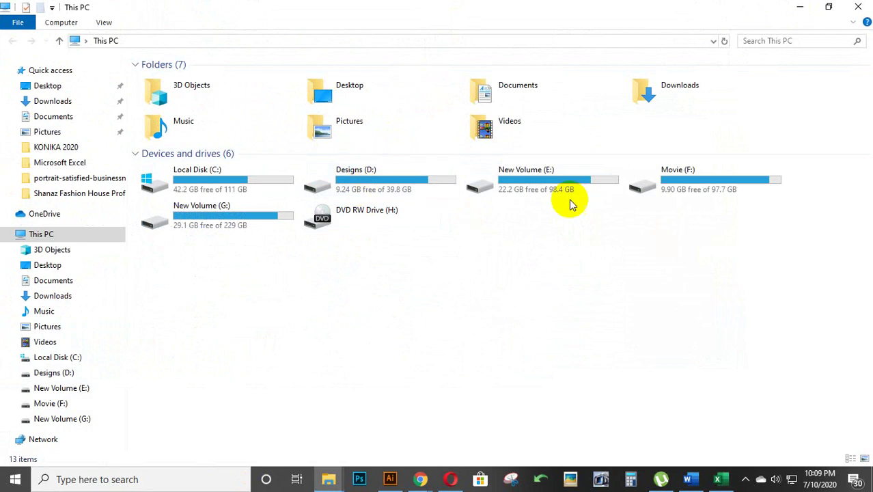
{"action": "double_click", "coordinate": [577, 190]}
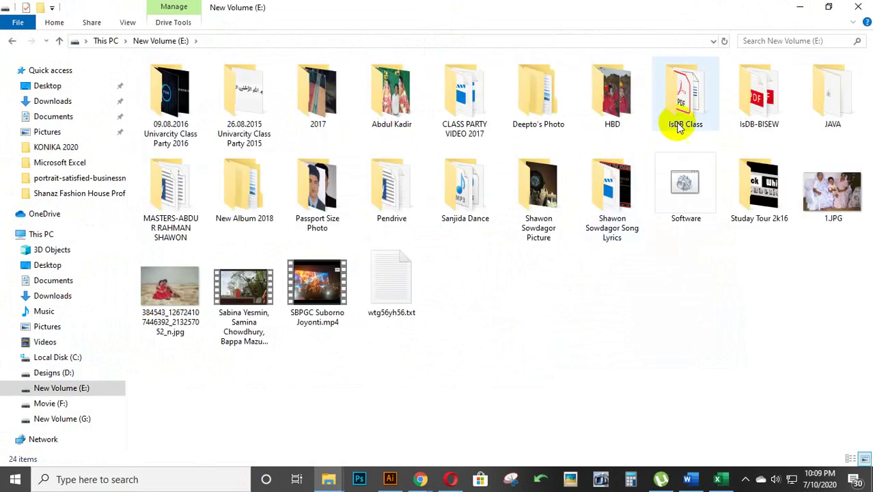
{"action": "left_click", "coordinate": [686, 118]}
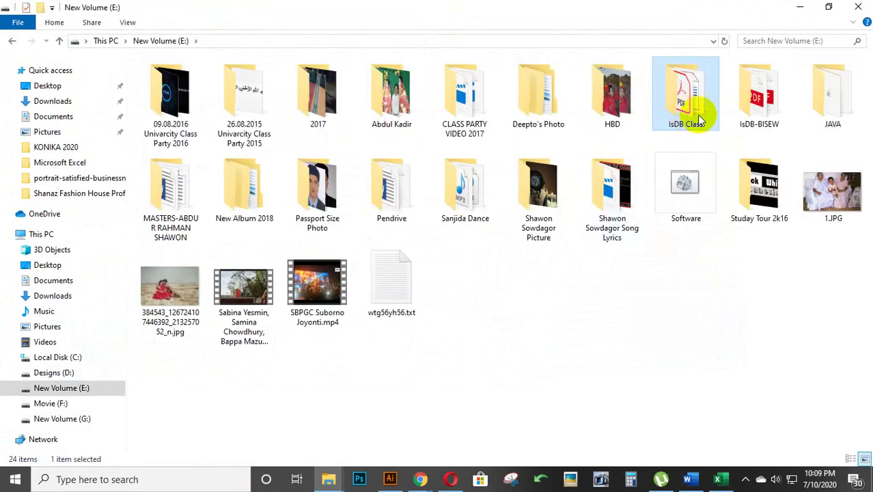
{"action": "double_click", "coordinate": [686, 115]}
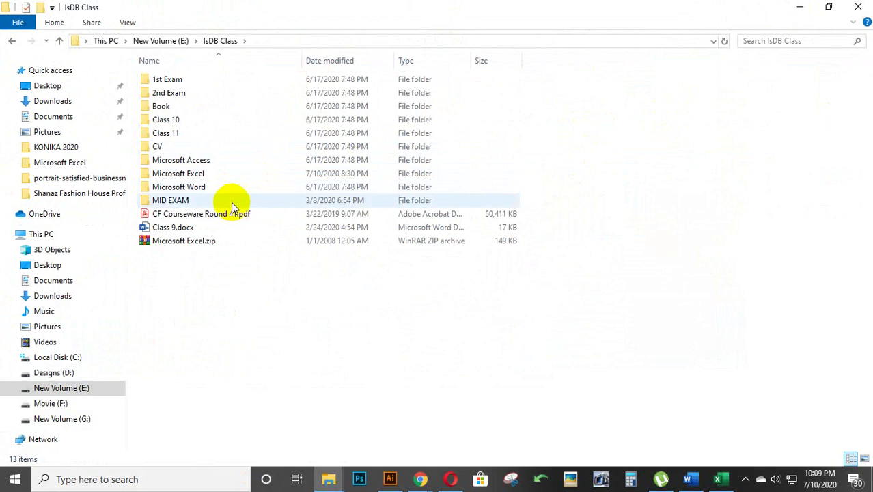
{"action": "left_click", "coordinate": [217, 174]}
{"action": "double_click", "coordinate": [217, 174]}
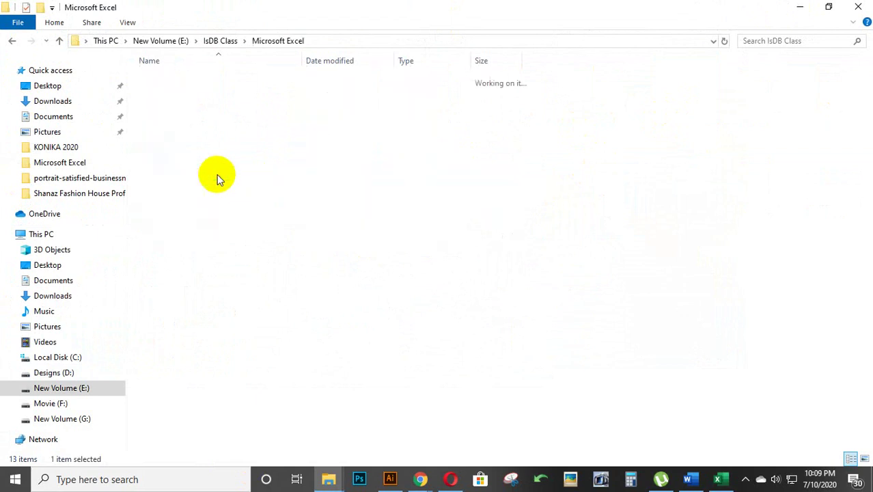
- Copy Result Sheet Grade System.xlsx to the desktop and open the copy
{"action": "left_click", "coordinate": [204, 200]}
{"action": "right_click", "coordinate": [204, 200]}
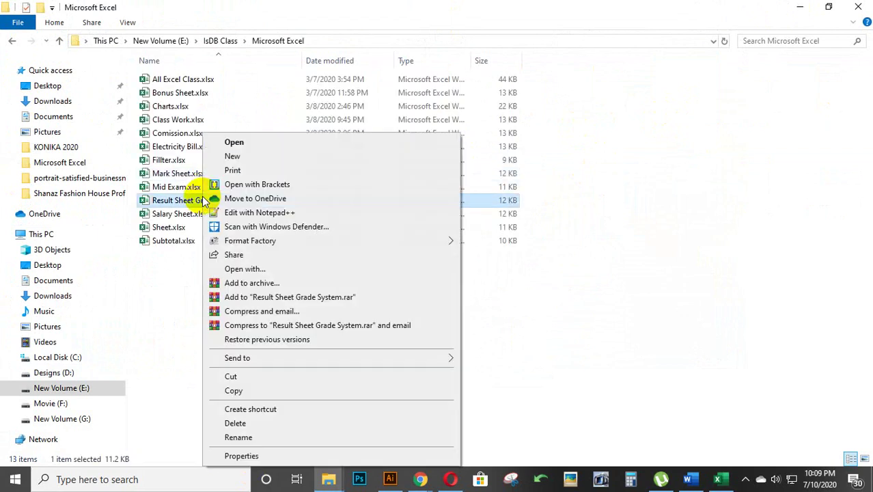
{"action": "left_click", "coordinate": [246, 390]}
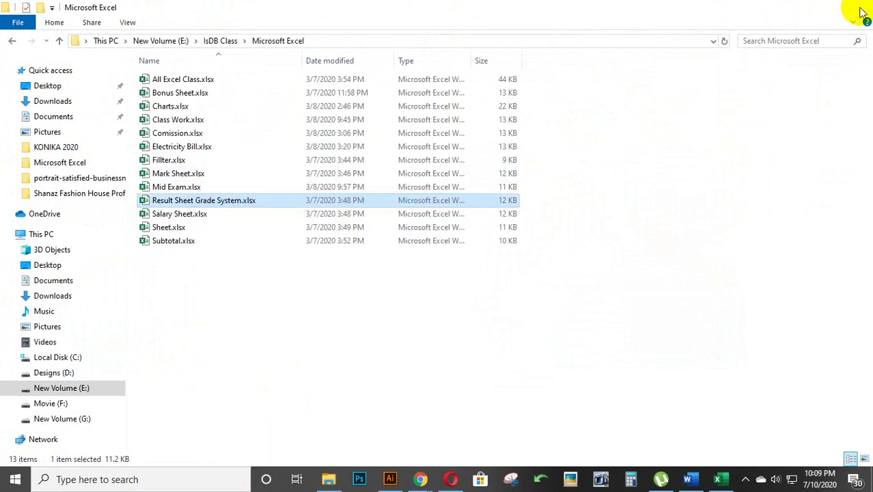
{"action": "left_click", "coordinate": [854, 8]}
{"action": "right_click", "coordinate": [441, 268]}
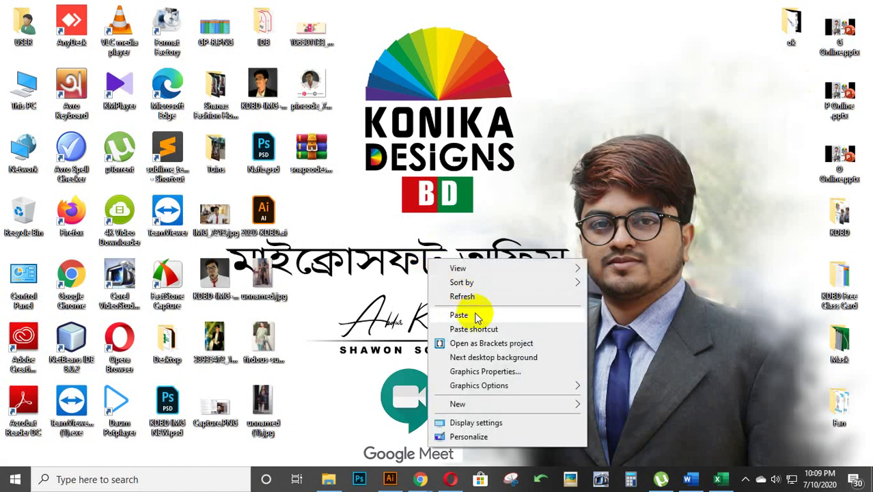
{"action": "left_click", "coordinate": [475, 315]}
{"action": "left_click_drag", "start_coordinate": [454, 206], "coordinate": [317, 215]}
{"action": "left_click", "coordinate": [448, 289]}
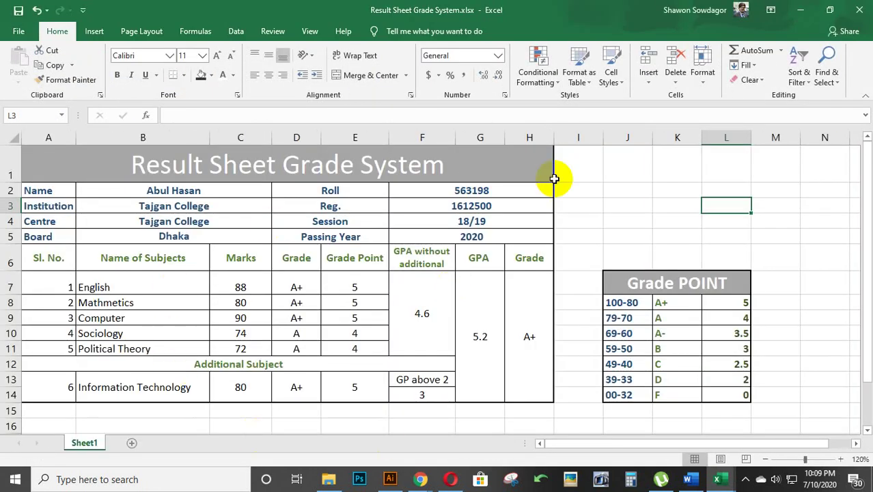
- Examine the formulas in the Grade Point, GPA without additional, GPA and Grade cells of the result sheet
{"action": "left_click", "coordinate": [362, 284]}
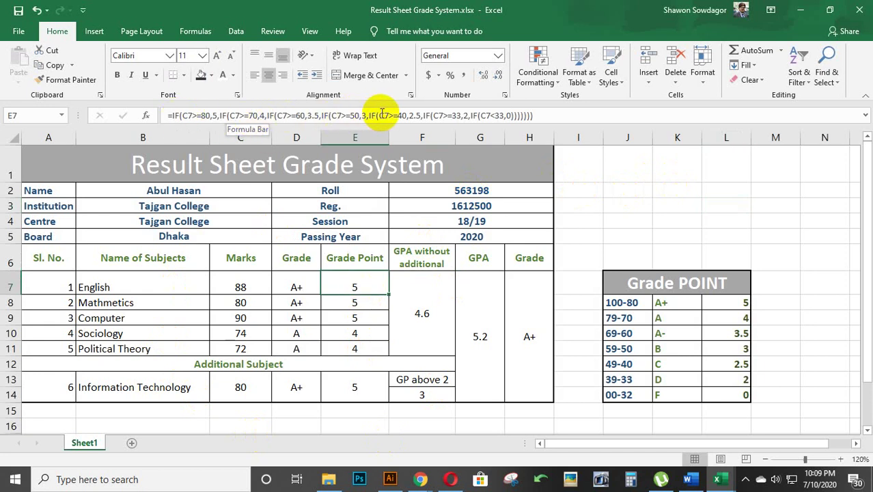
{"action": "left_click", "coordinate": [361, 303]}
{"action": "left_click", "coordinate": [365, 320]}
{"action": "left_click", "coordinate": [358, 333]}
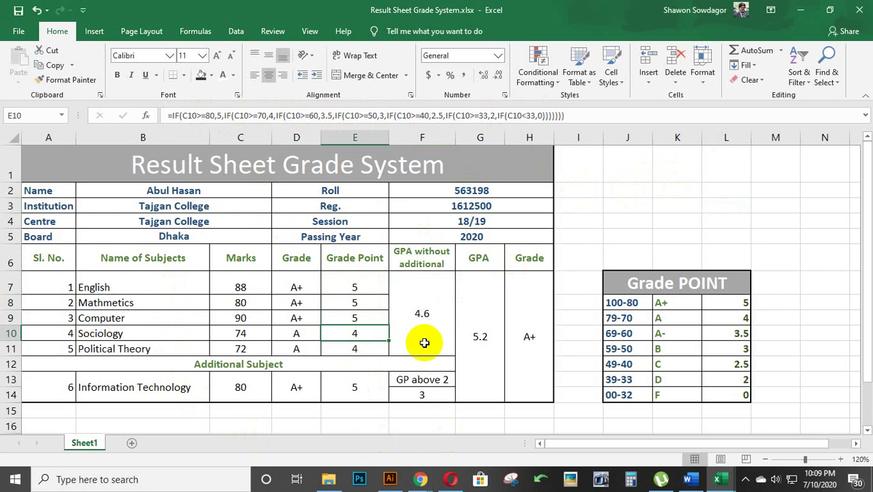
{"action": "left_click", "coordinate": [422, 342]}
{"action": "left_click", "coordinate": [480, 339]}
{"action": "left_click", "coordinate": [531, 340]}
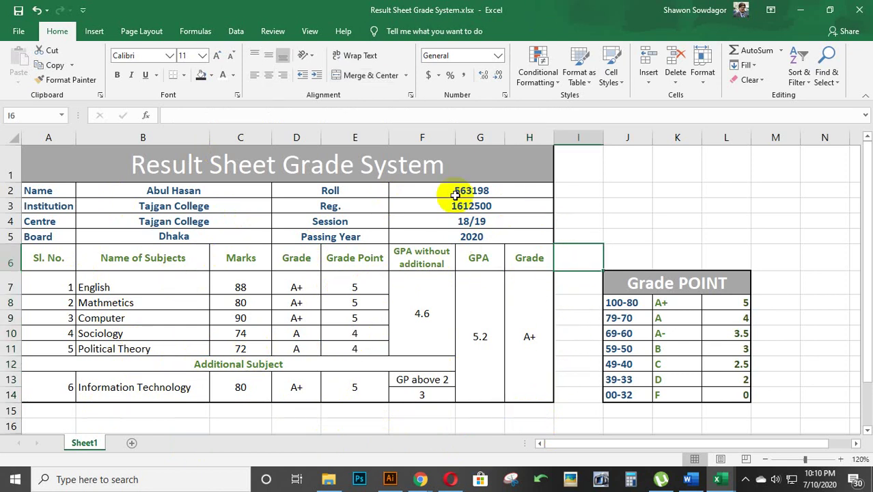
- Fill the "Result Sheet Grade System" title and the "Grade POINT" header with dark green
{"action": "left_click", "coordinate": [480, 170]}
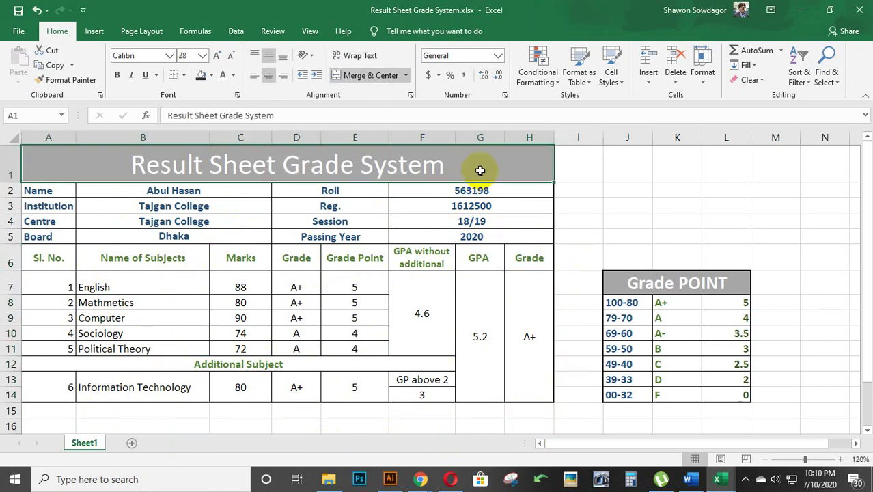
{"action": "left_click", "coordinate": [211, 75]}
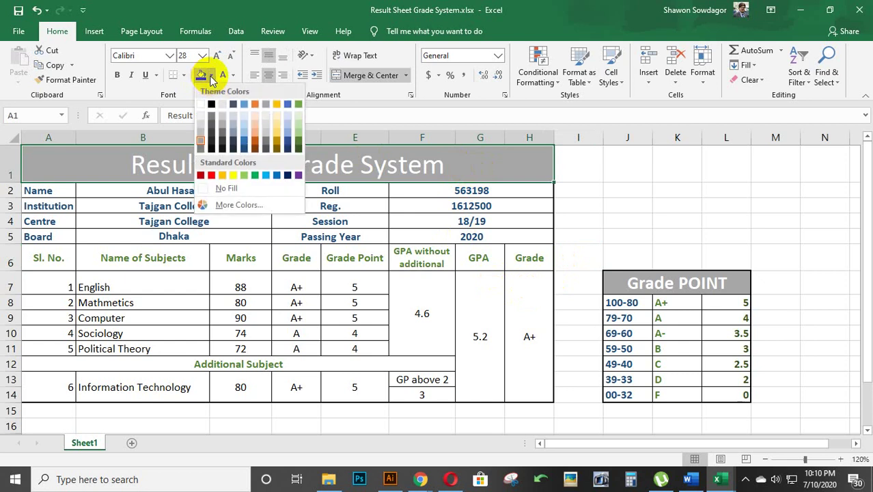
{"action": "left_click", "coordinate": [300, 144]}
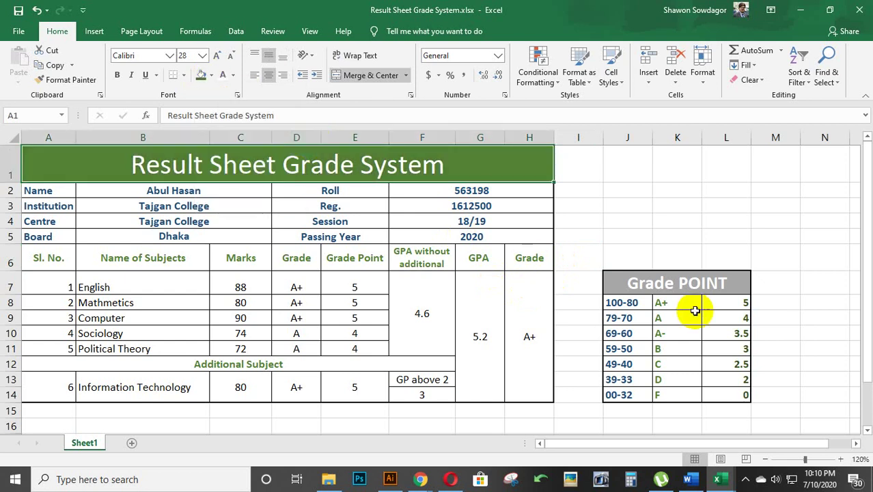
{"action": "left_click", "coordinate": [724, 283]}
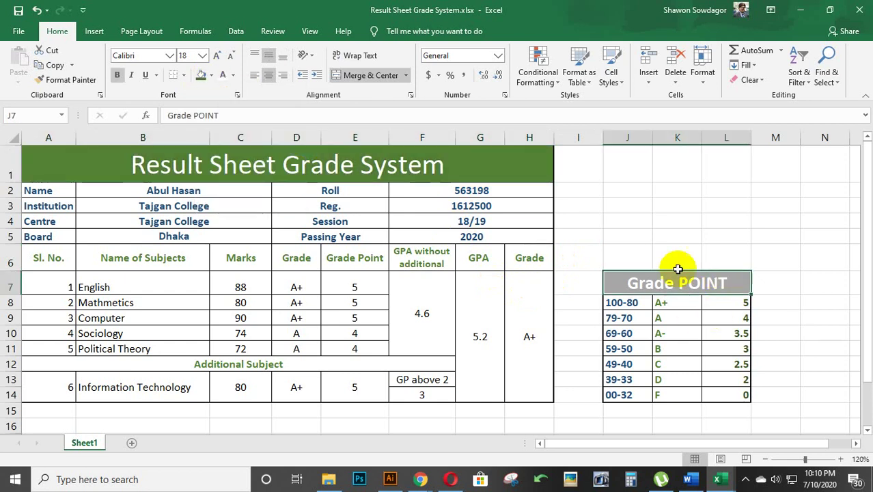
{"action": "left_click", "coordinate": [211, 75]}
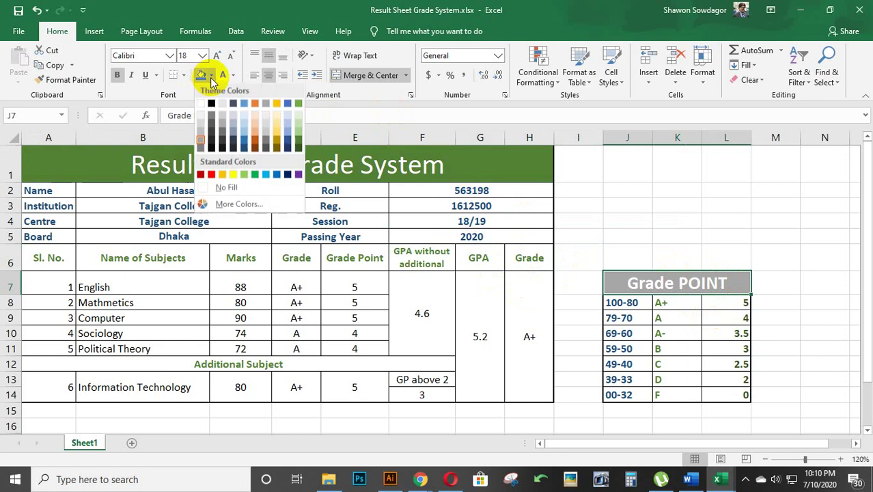
{"action": "left_click", "coordinate": [295, 140]}
{"action": "left_click", "coordinate": [666, 234]}
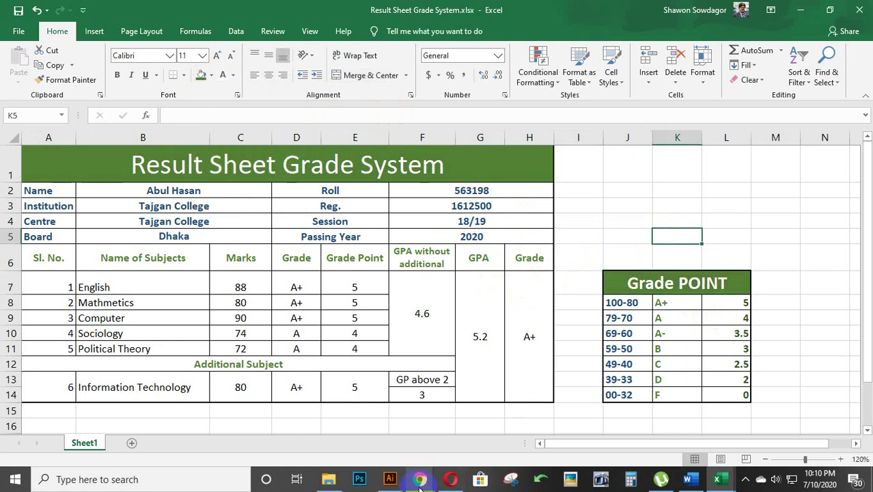
- Switch back to the Book1 workbook with the mark sheet
{"action": "mouse_move", "coordinate": [730, 485]}
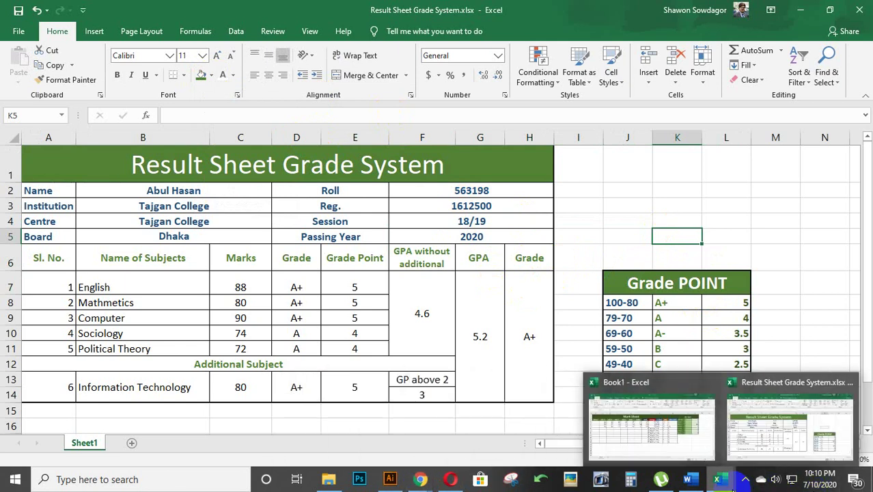
{"action": "left_click", "coordinate": [648, 439]}
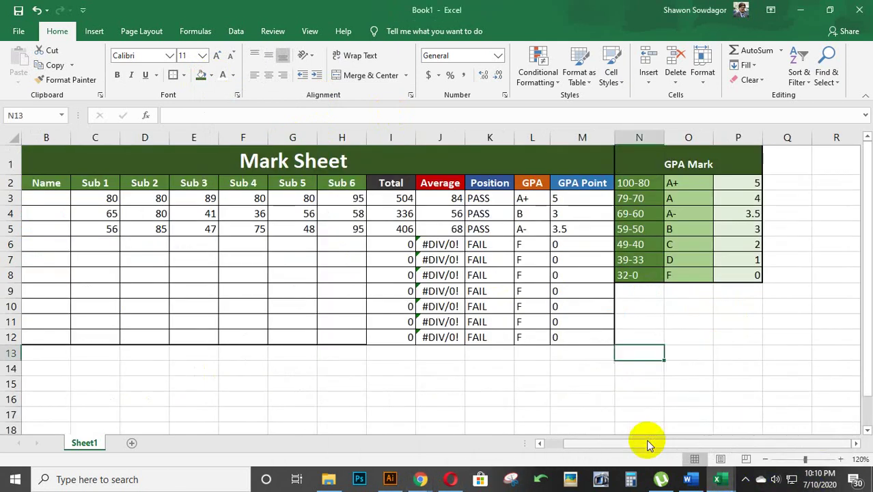
{"action": "left_click", "coordinate": [715, 341]}
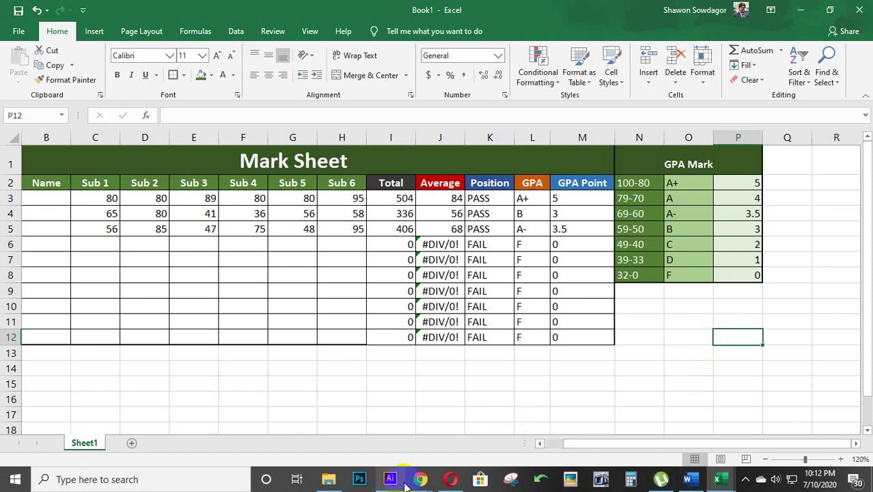
- Check the chat and participants in the Google Meet call window in Chrome
{"action": "mouse_move", "coordinate": [424, 486]}
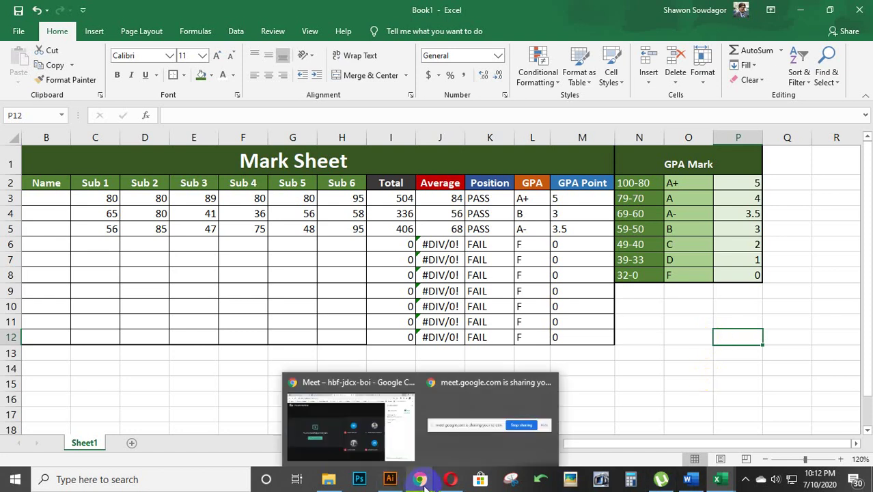
{"action": "mouse_move", "coordinate": [380, 445]}
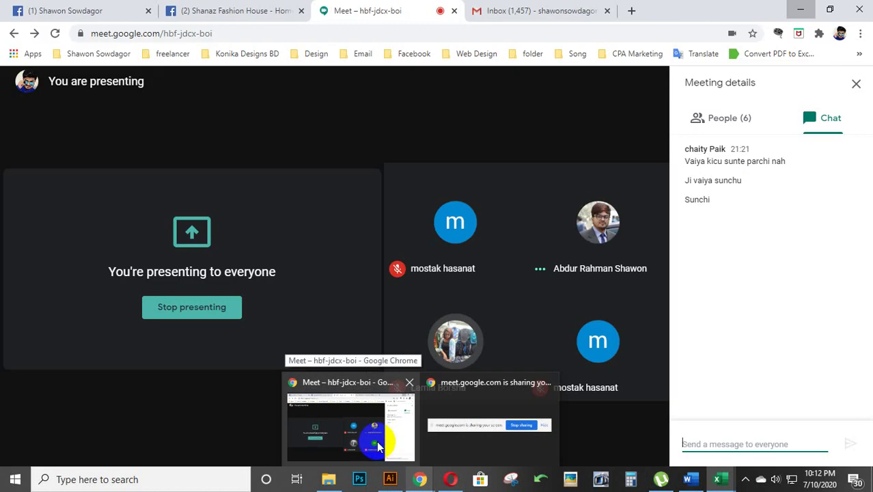
{"action": "mouse_move", "coordinate": [449, 479]}
{"action": "mouse_move", "coordinate": [446, 441]}
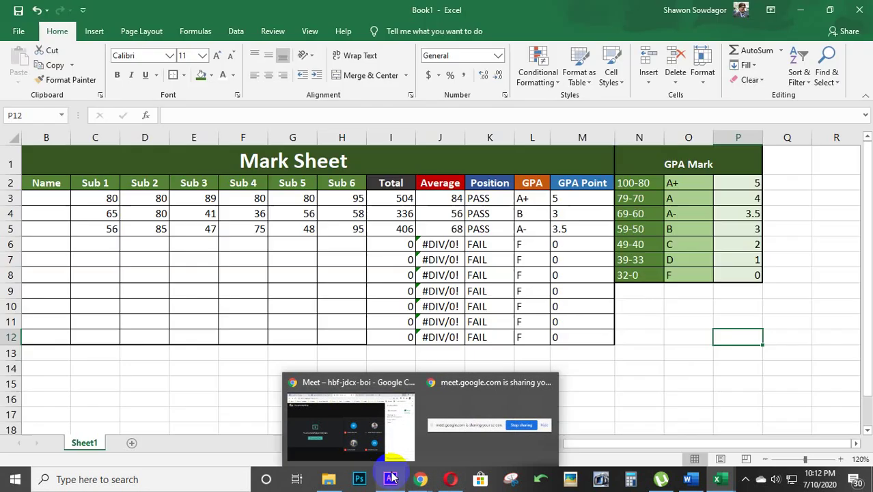
{"action": "mouse_move", "coordinate": [336, 446]}
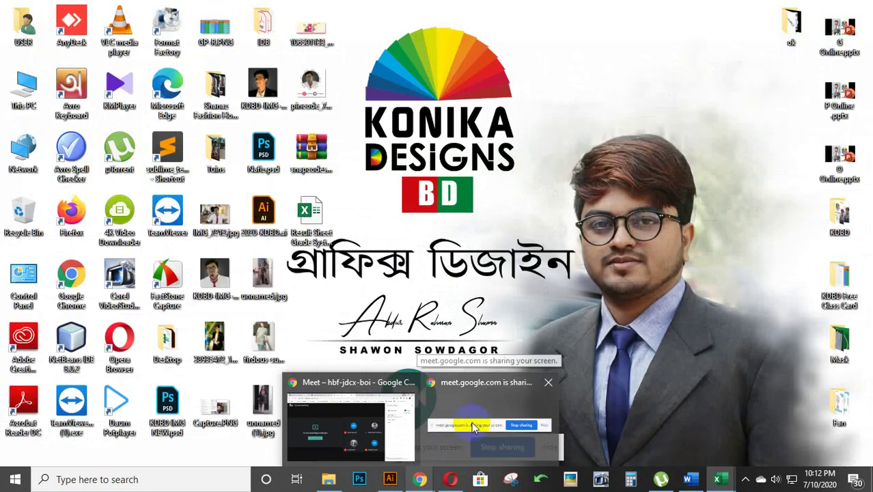
{"action": "left_click", "coordinate": [355, 426]}
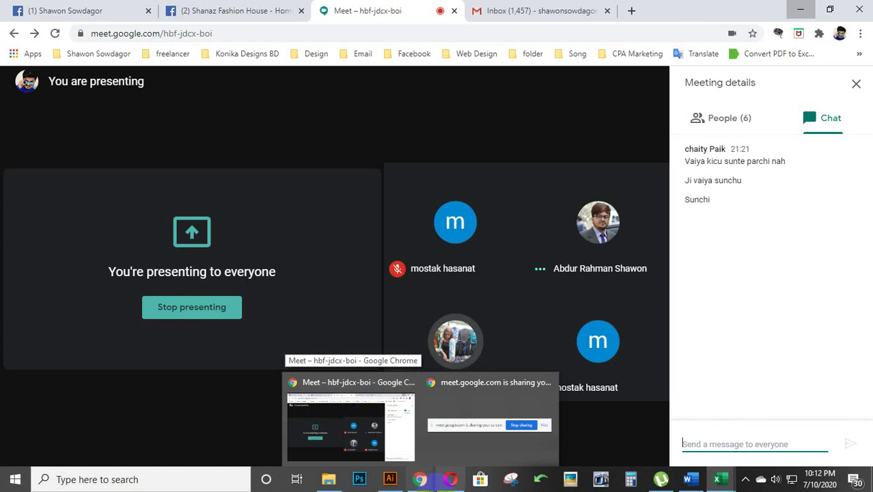
{"action": "left_click", "coordinate": [354, 426]}
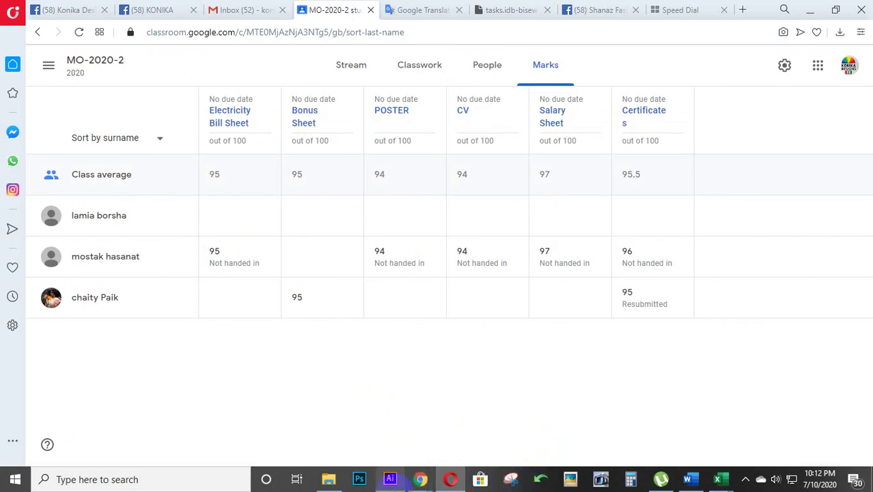
- Copy the signed-in account's e-mail address from the Gmail account details in Opera
{"action": "left_click", "coordinate": [231, 14]}
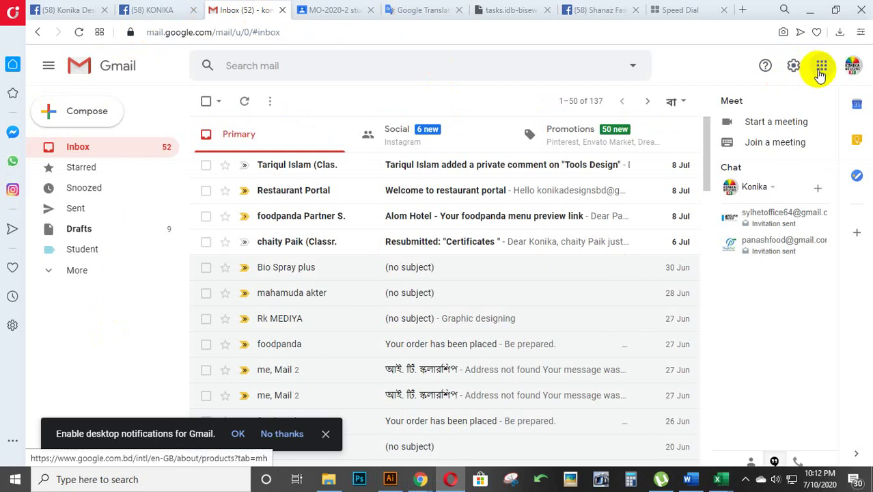
{"action": "left_click", "coordinate": [820, 69]}
{"action": "left_click", "coordinate": [821, 68]}
{"action": "left_click", "coordinate": [852, 67]}
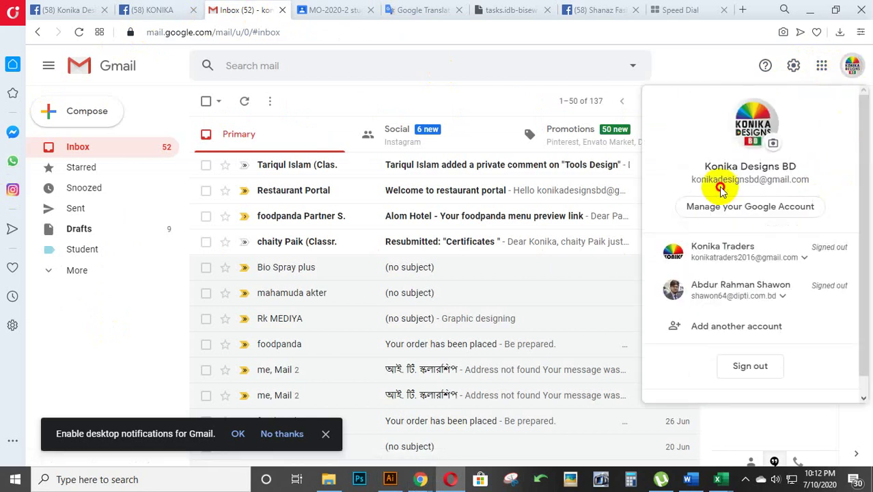
{"action": "left_click_drag", "start_coordinate": [721, 189], "coordinate": [681, 179]}
{"action": "right_click", "coordinate": [696, 180]}
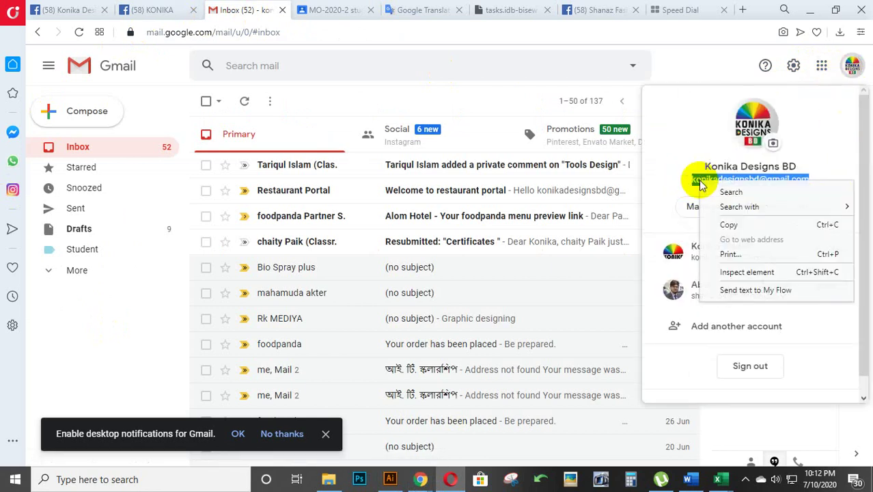
{"action": "left_click", "coordinate": [730, 225]}
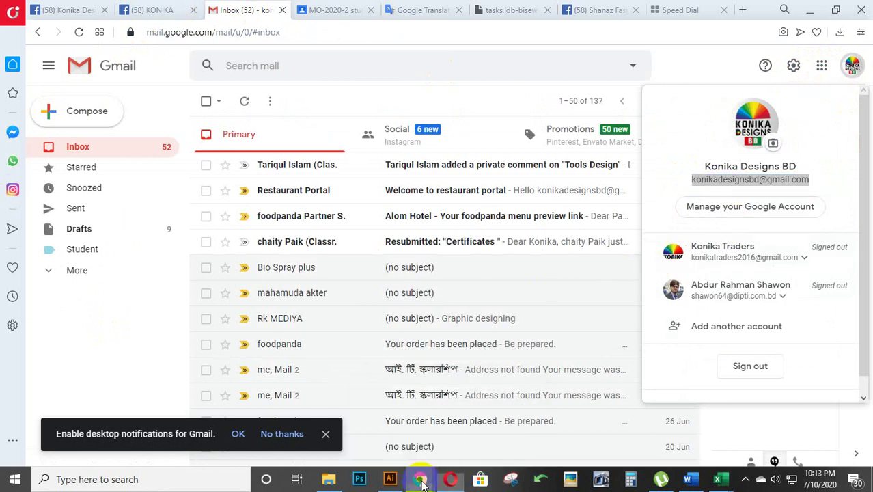
- Switch to the Facebook profile in Chrome and close both open chat windows and the Google Meet notification
{"action": "mouse_move", "coordinate": [420, 481]}
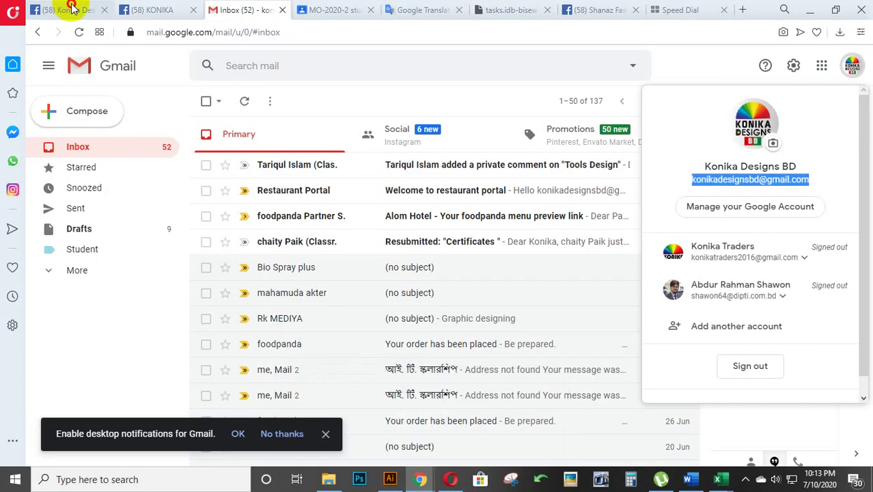
{"action": "left_click", "coordinate": [72, 9]}
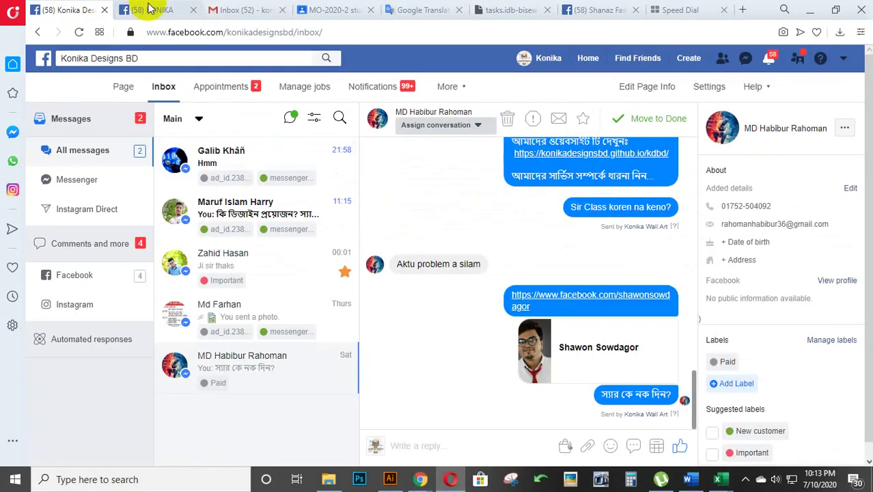
{"action": "left_click", "coordinate": [808, 9]}
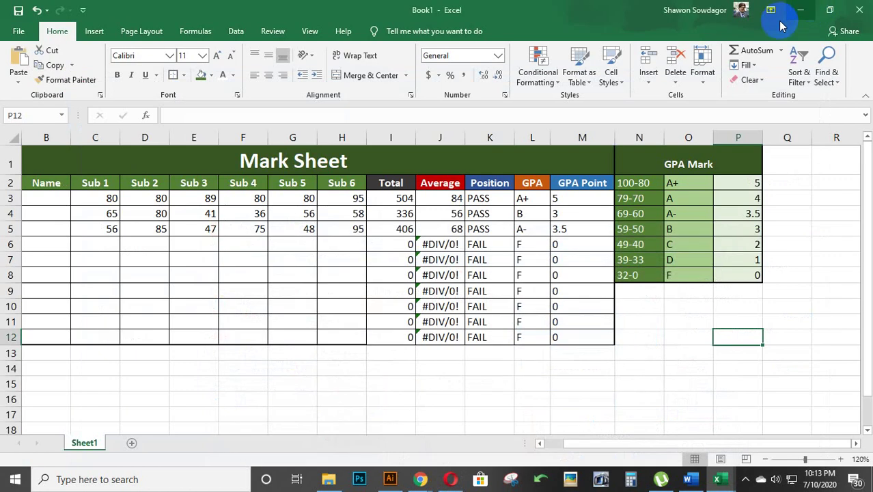
{"action": "mouse_move", "coordinate": [420, 479]}
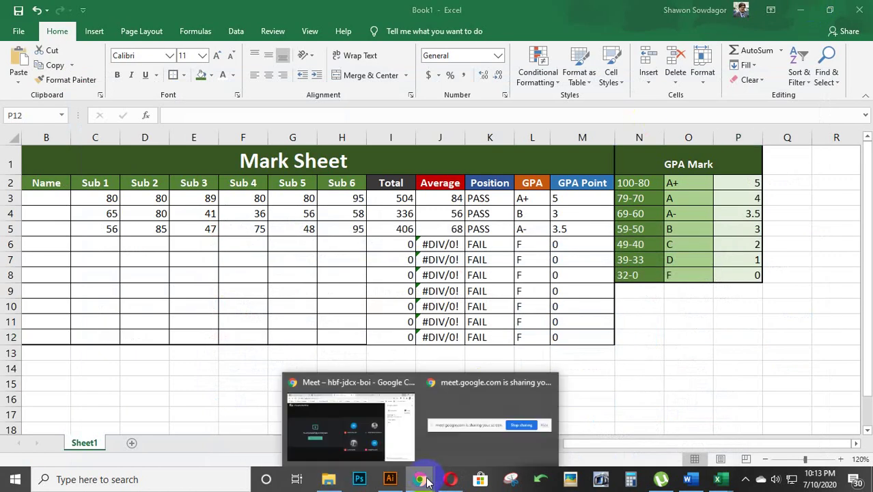
{"action": "left_click", "coordinate": [395, 447]}
{"action": "left_click", "coordinate": [96, 11]}
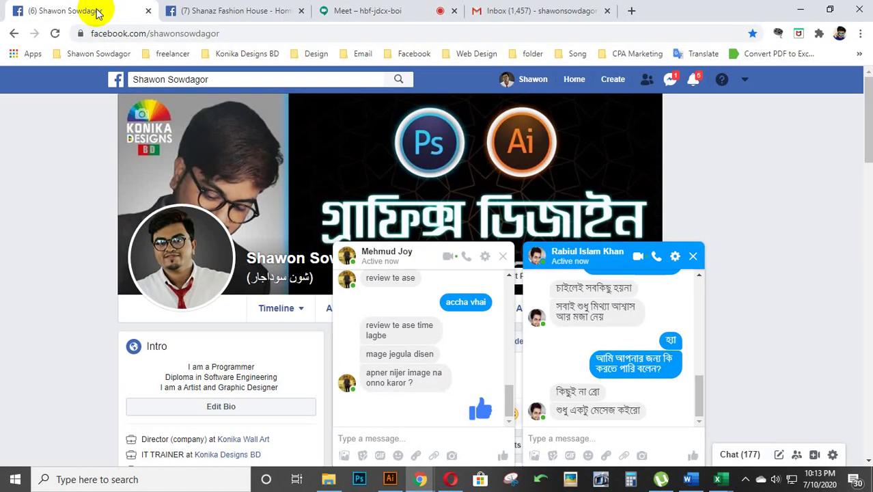
{"action": "left_click", "coordinate": [693, 256]}
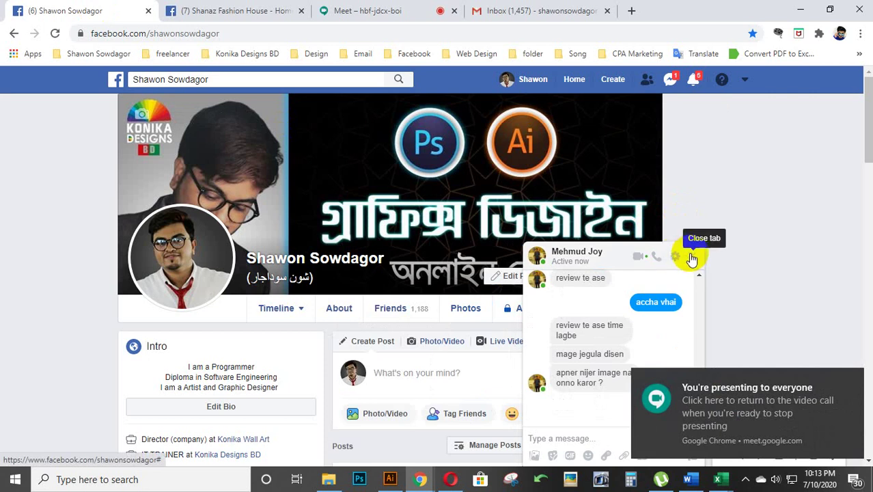
{"action": "left_click", "coordinate": [692, 256]}
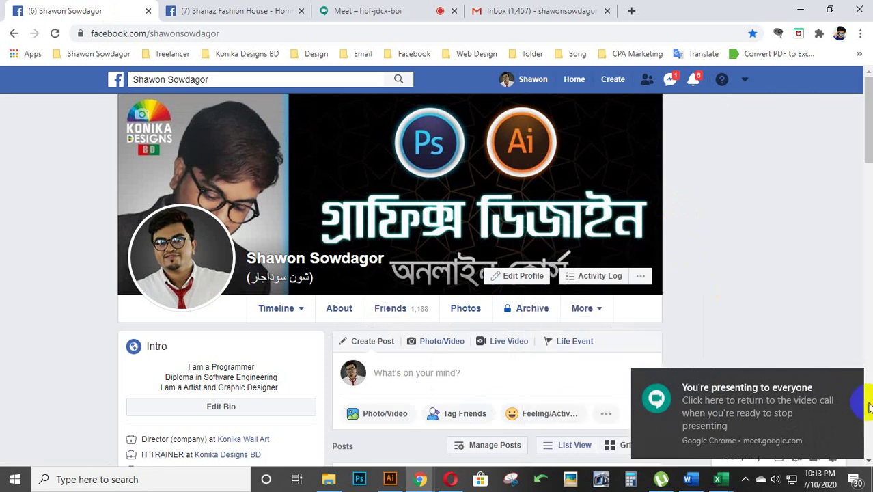
{"action": "left_click", "coordinate": [852, 381]}
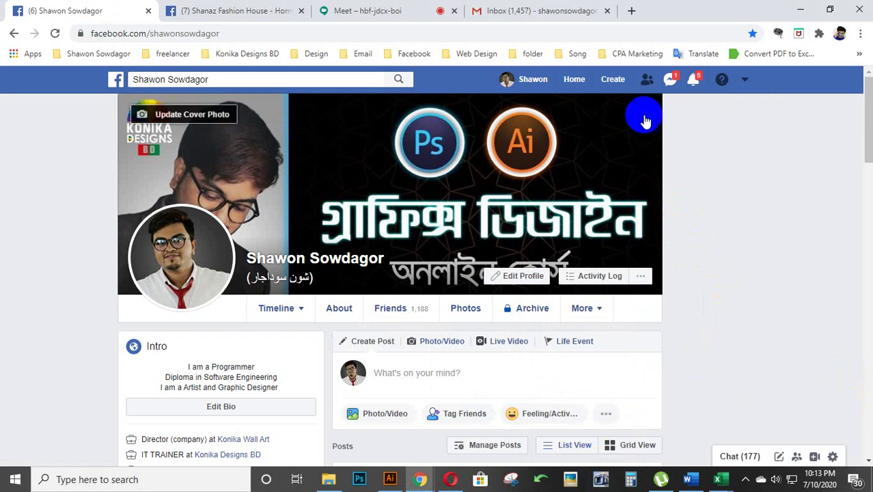
- Send the copied e-mail address to the Microsoft Office Batch 2020-1 group chat and close the conversation
{"action": "left_click", "coordinate": [669, 80]}
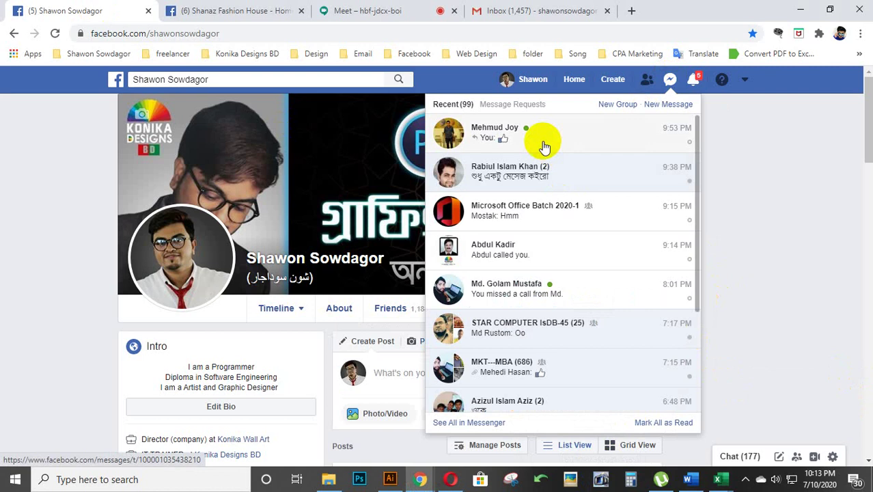
{"action": "left_click", "coordinate": [515, 215]}
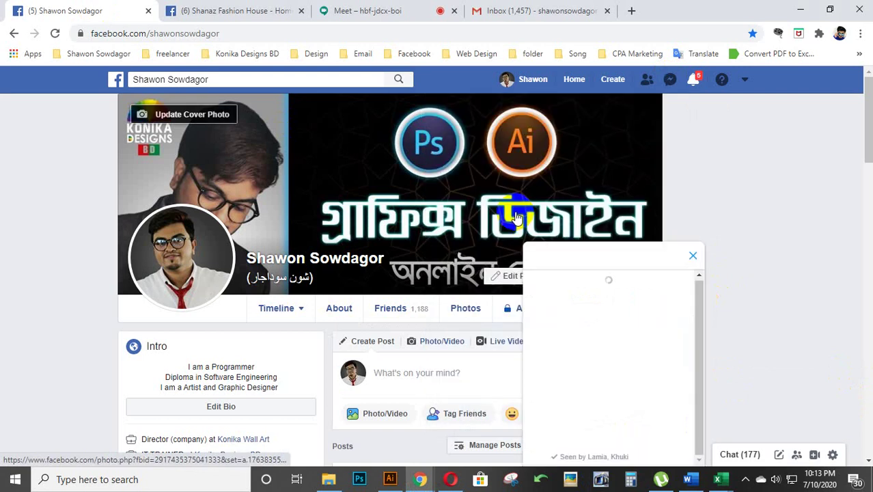
{"action": "right_click", "coordinate": [573, 439]}
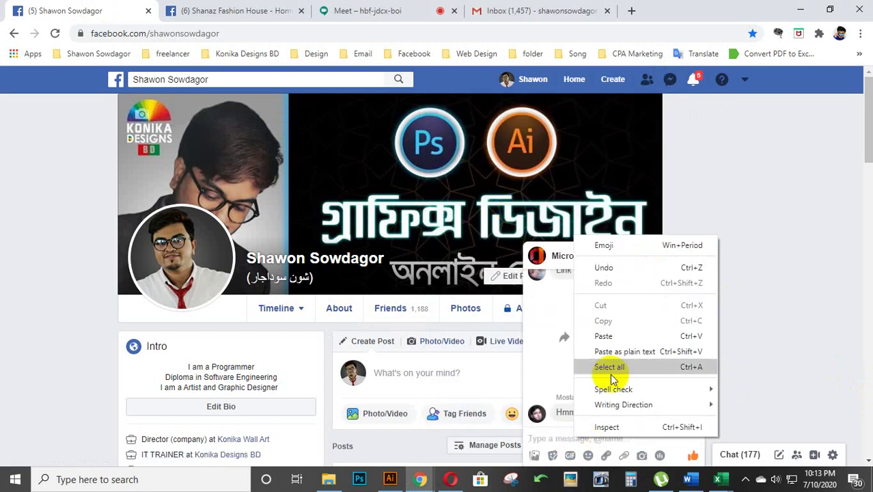
{"action": "left_click", "coordinate": [631, 335]}
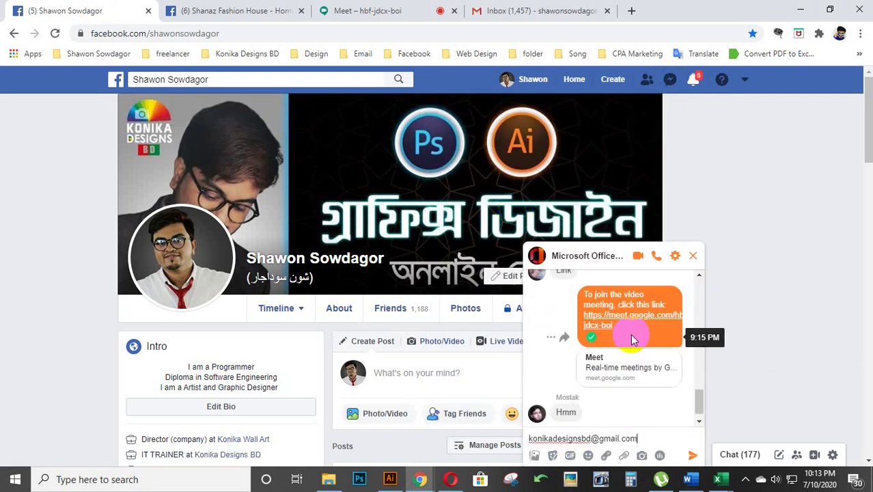
{"action": "key", "text": "Return"}
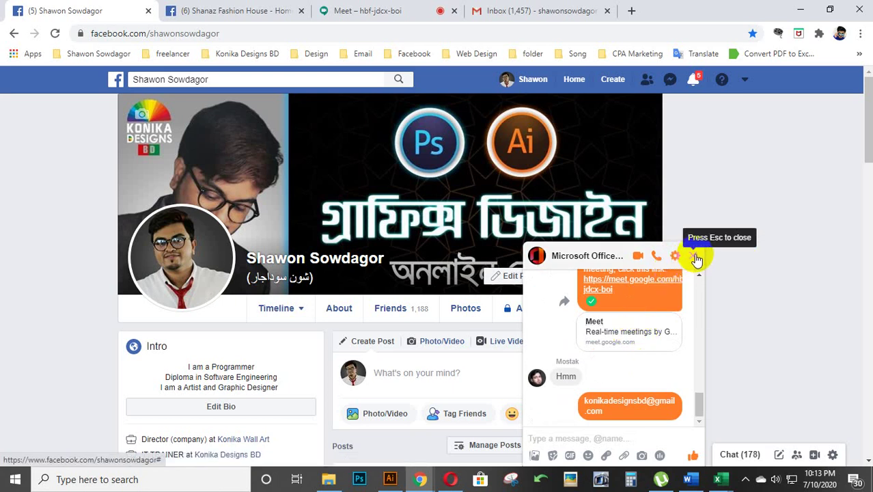
{"action": "left_click", "coordinate": [696, 258]}
- Return to the Book1 workbook in Excel and show the hidden notification-area icons
{"action": "left_click", "coordinate": [801, 9]}
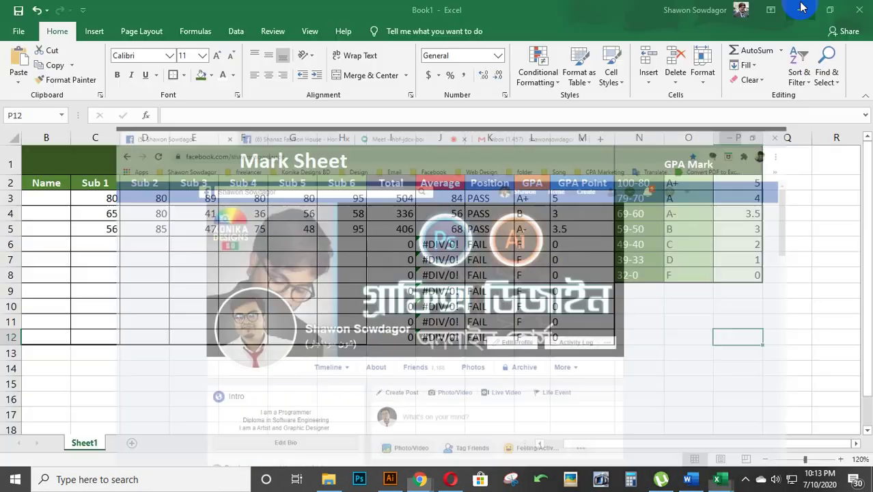
{"action": "left_click", "coordinate": [745, 479]}
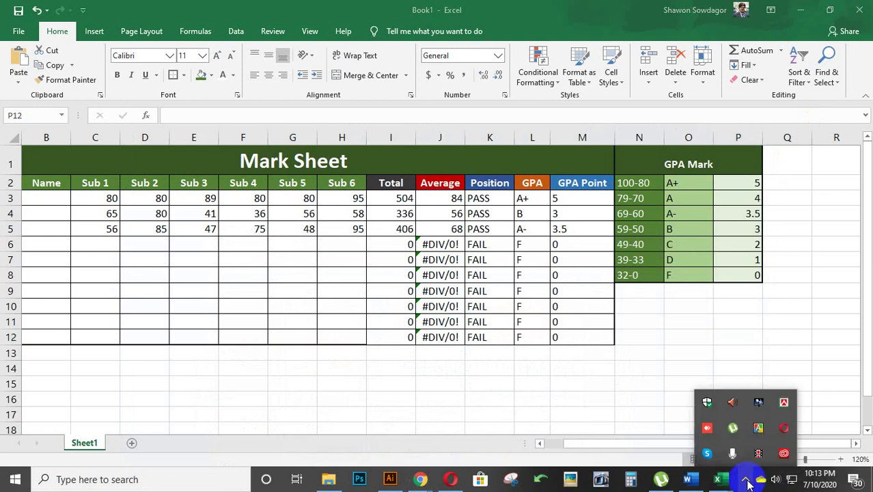